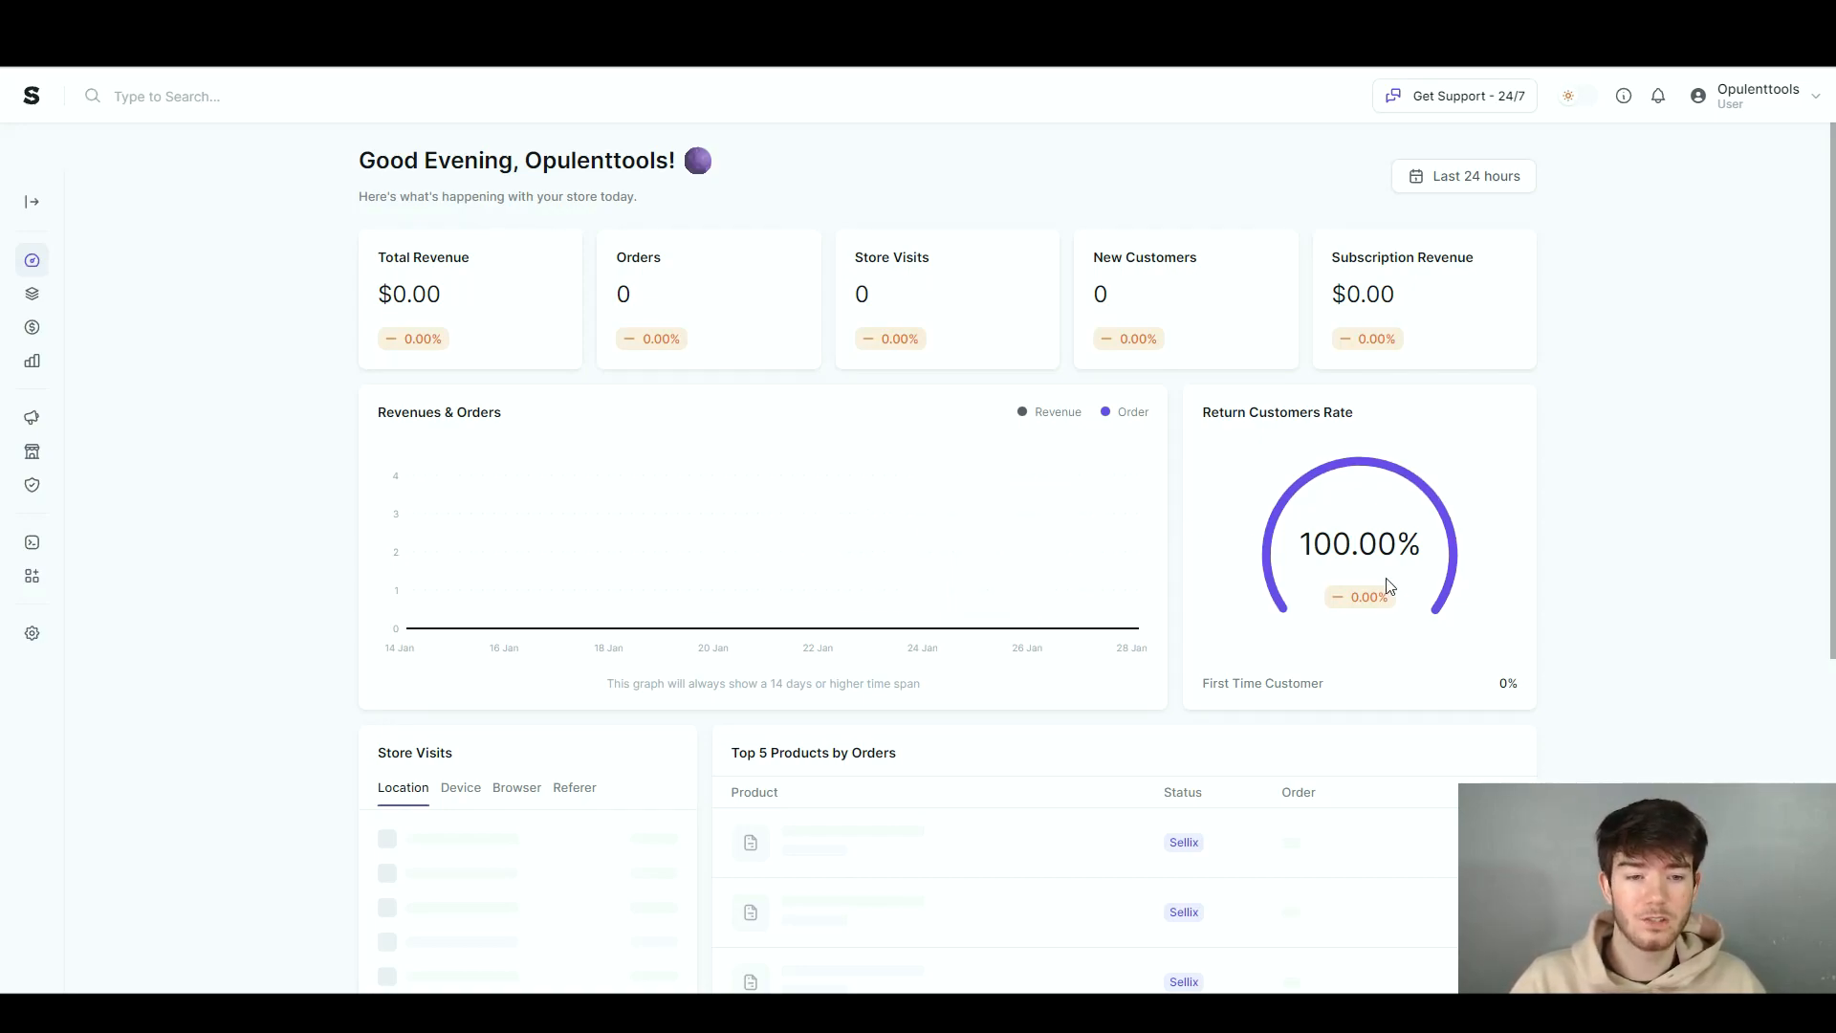
# Look over the dashboard's revenue, orders, store visits, top products and payment method statistics.
pyautogui.scroll(-1, 794, 517)
pyautogui.scroll(-3, 794, 517)
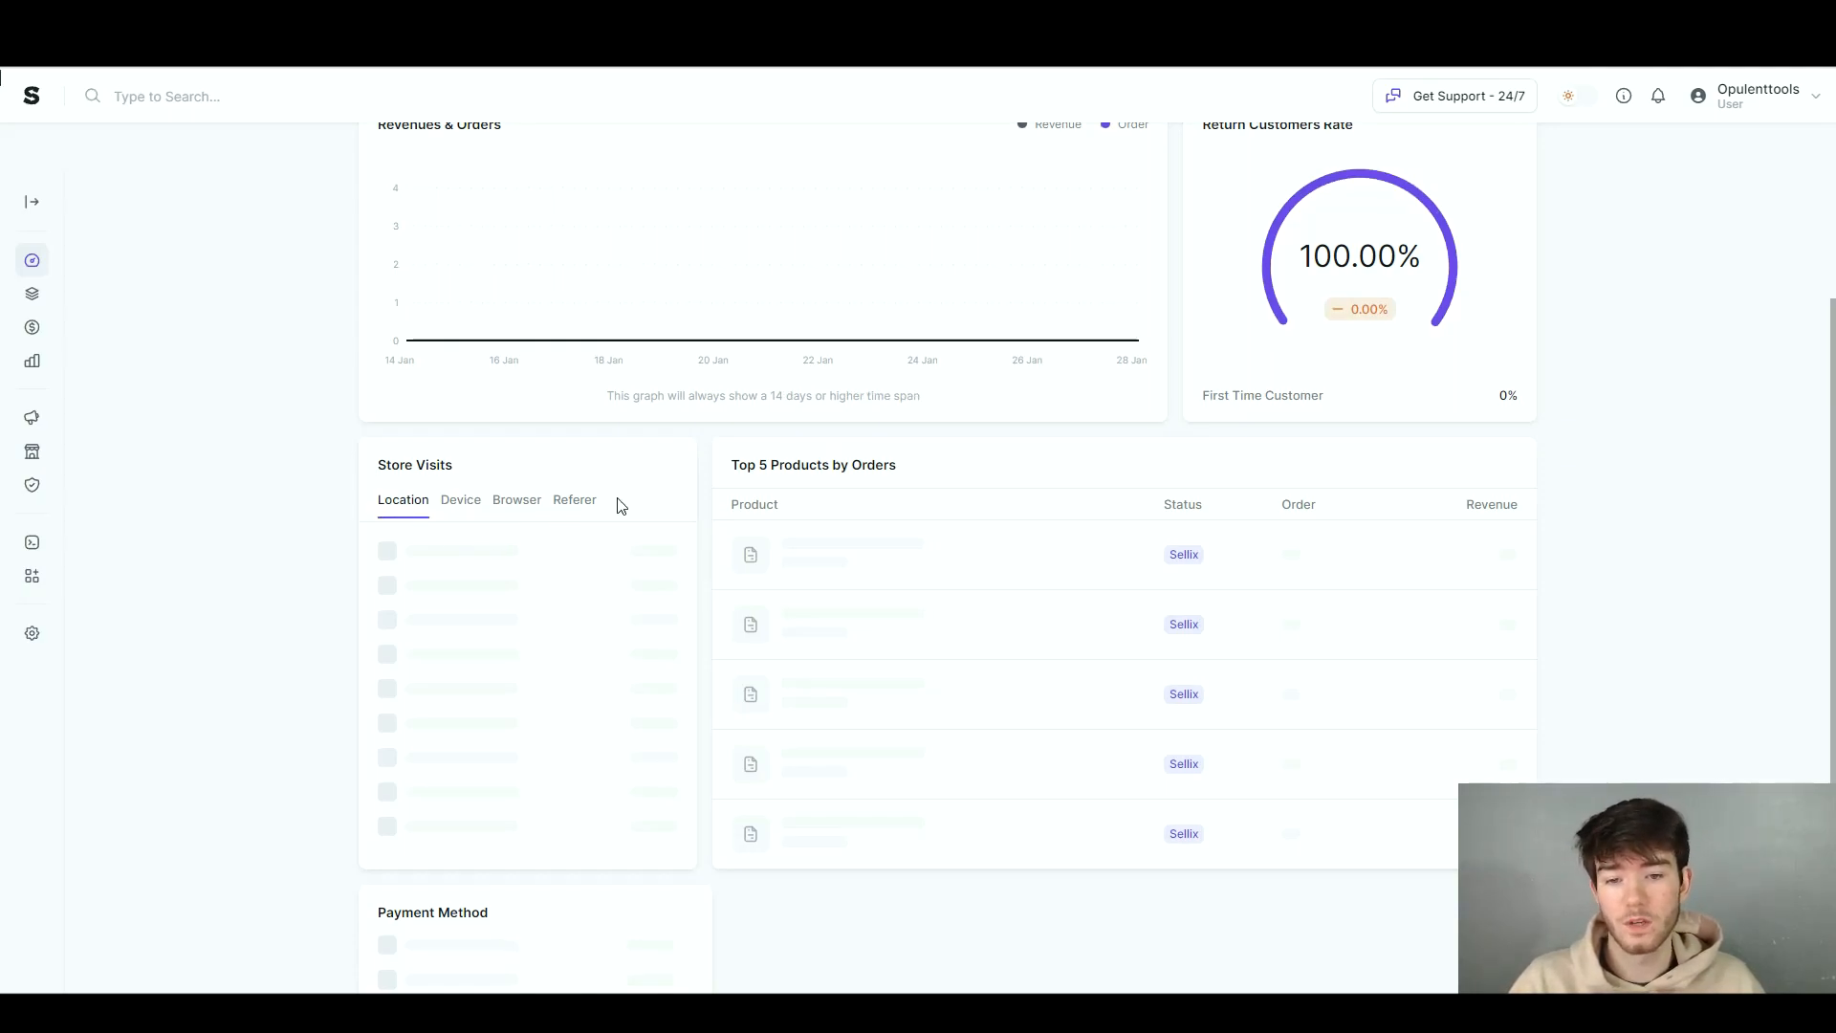
pyautogui.scroll(-1, 636, 509)
pyautogui.scroll(-2, 899, 401)
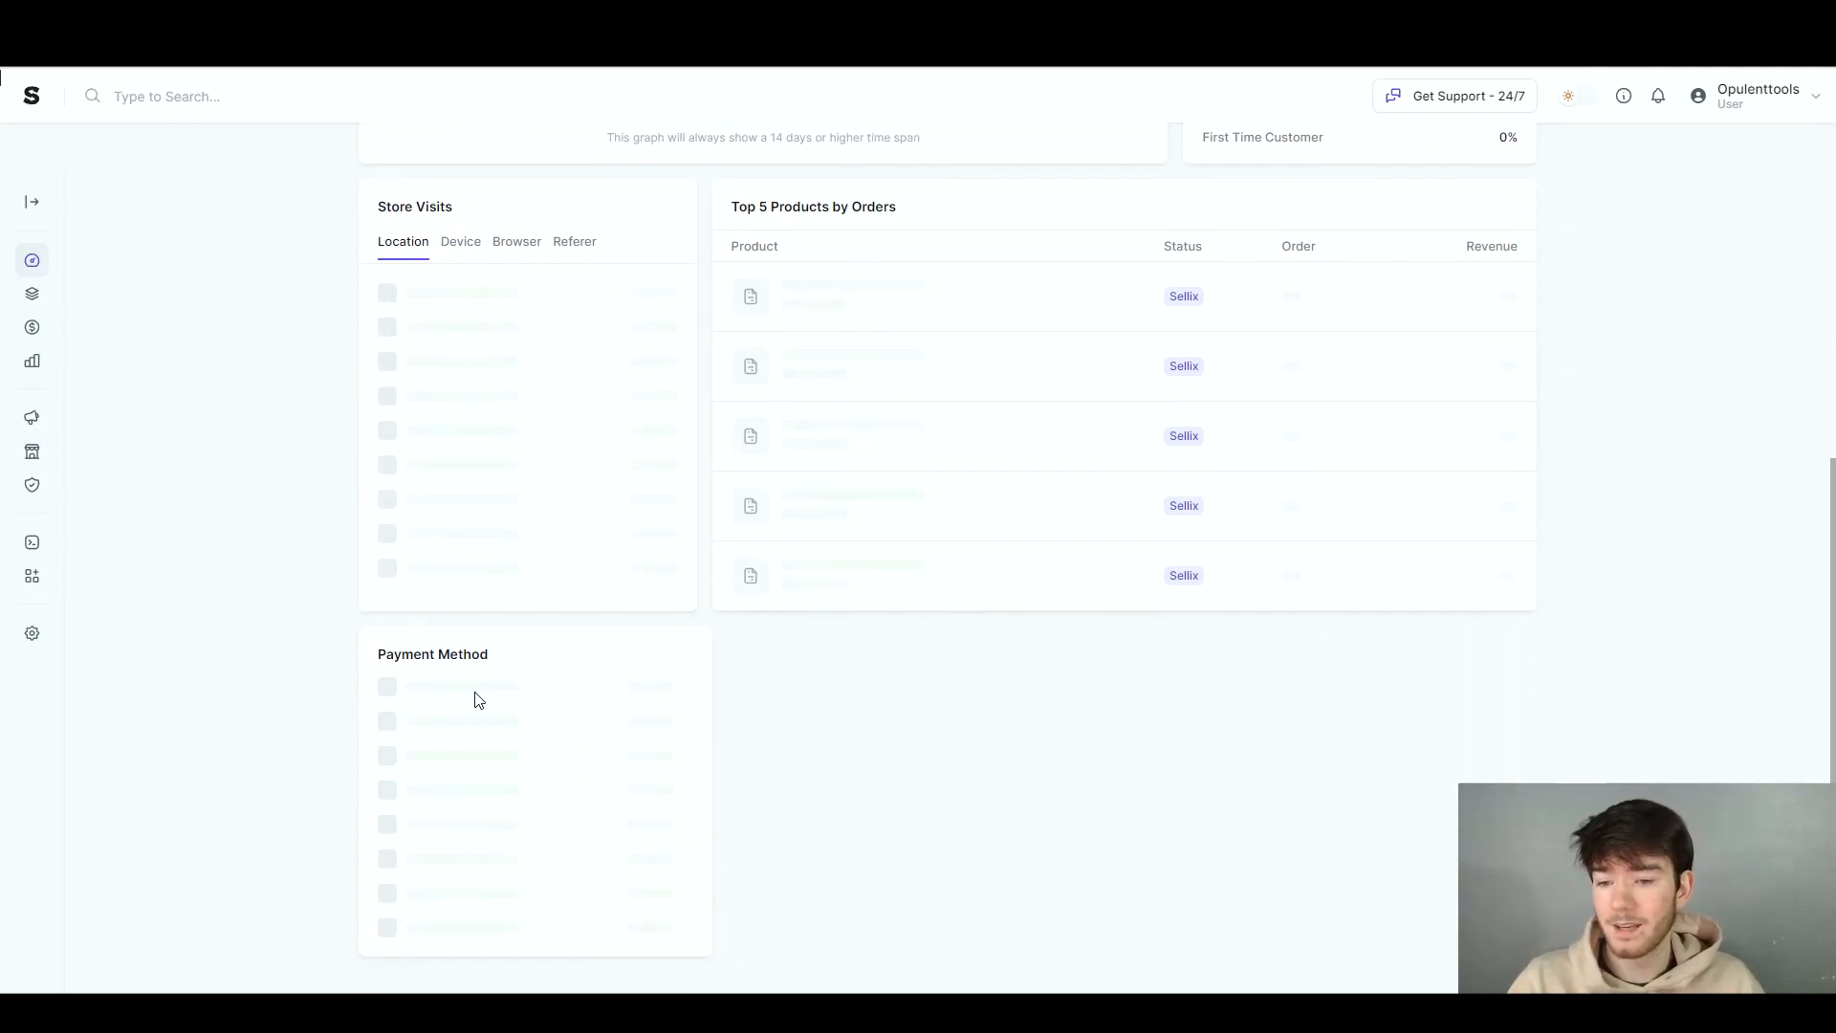
pyautogui.scroll(6, 669, 660)
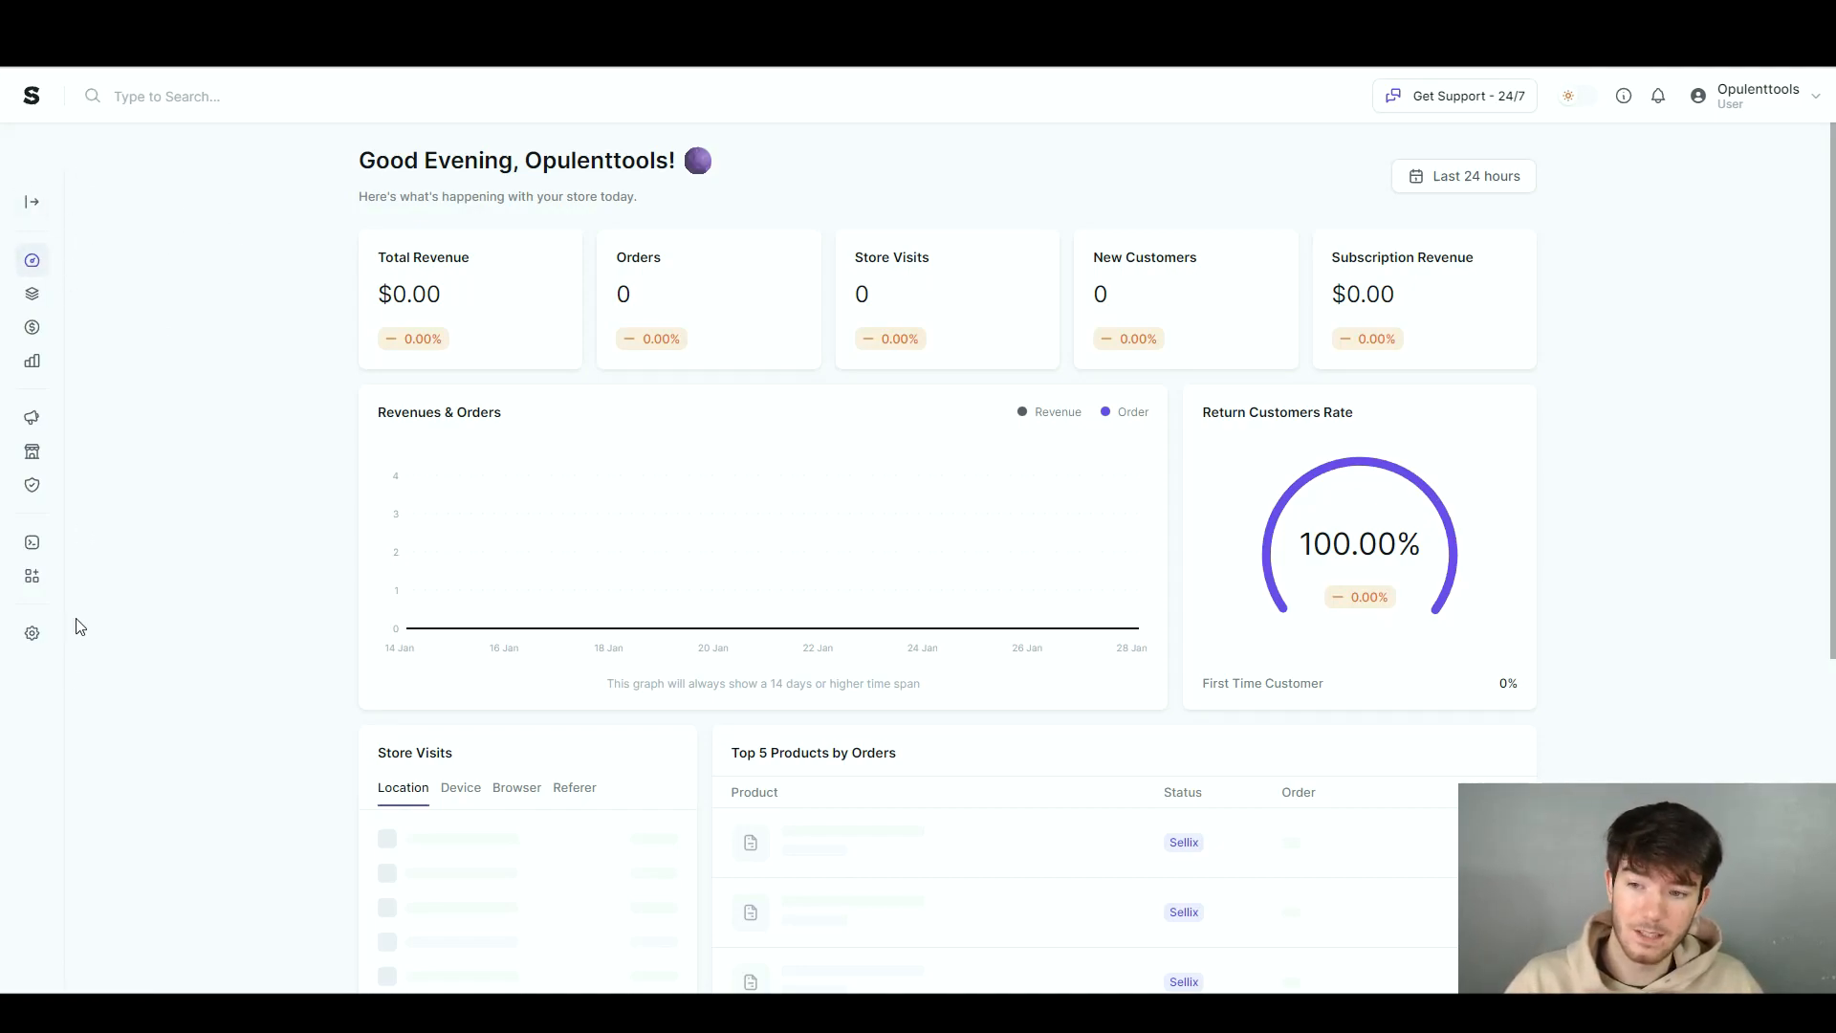
# Expand the navigation sidebar and view the date range choices for the dashboard statistics.
pyautogui.click(31, 202)
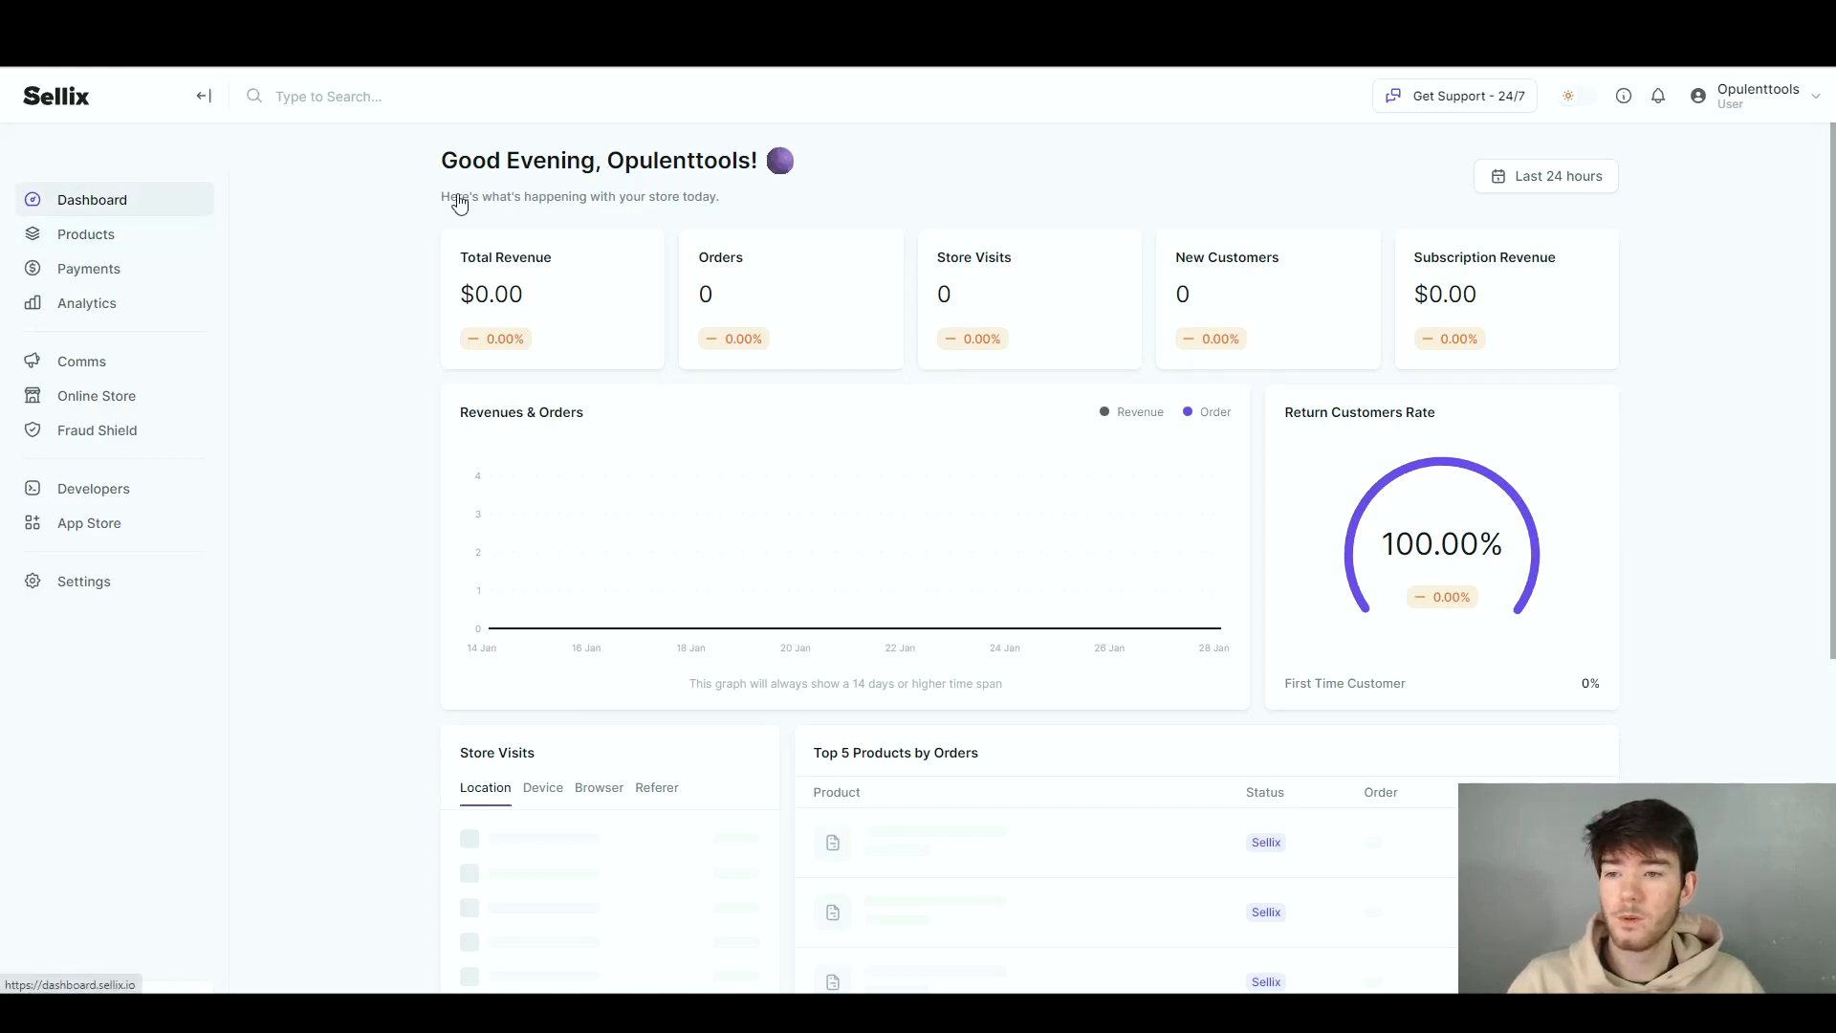
pyautogui.click(1558, 189)
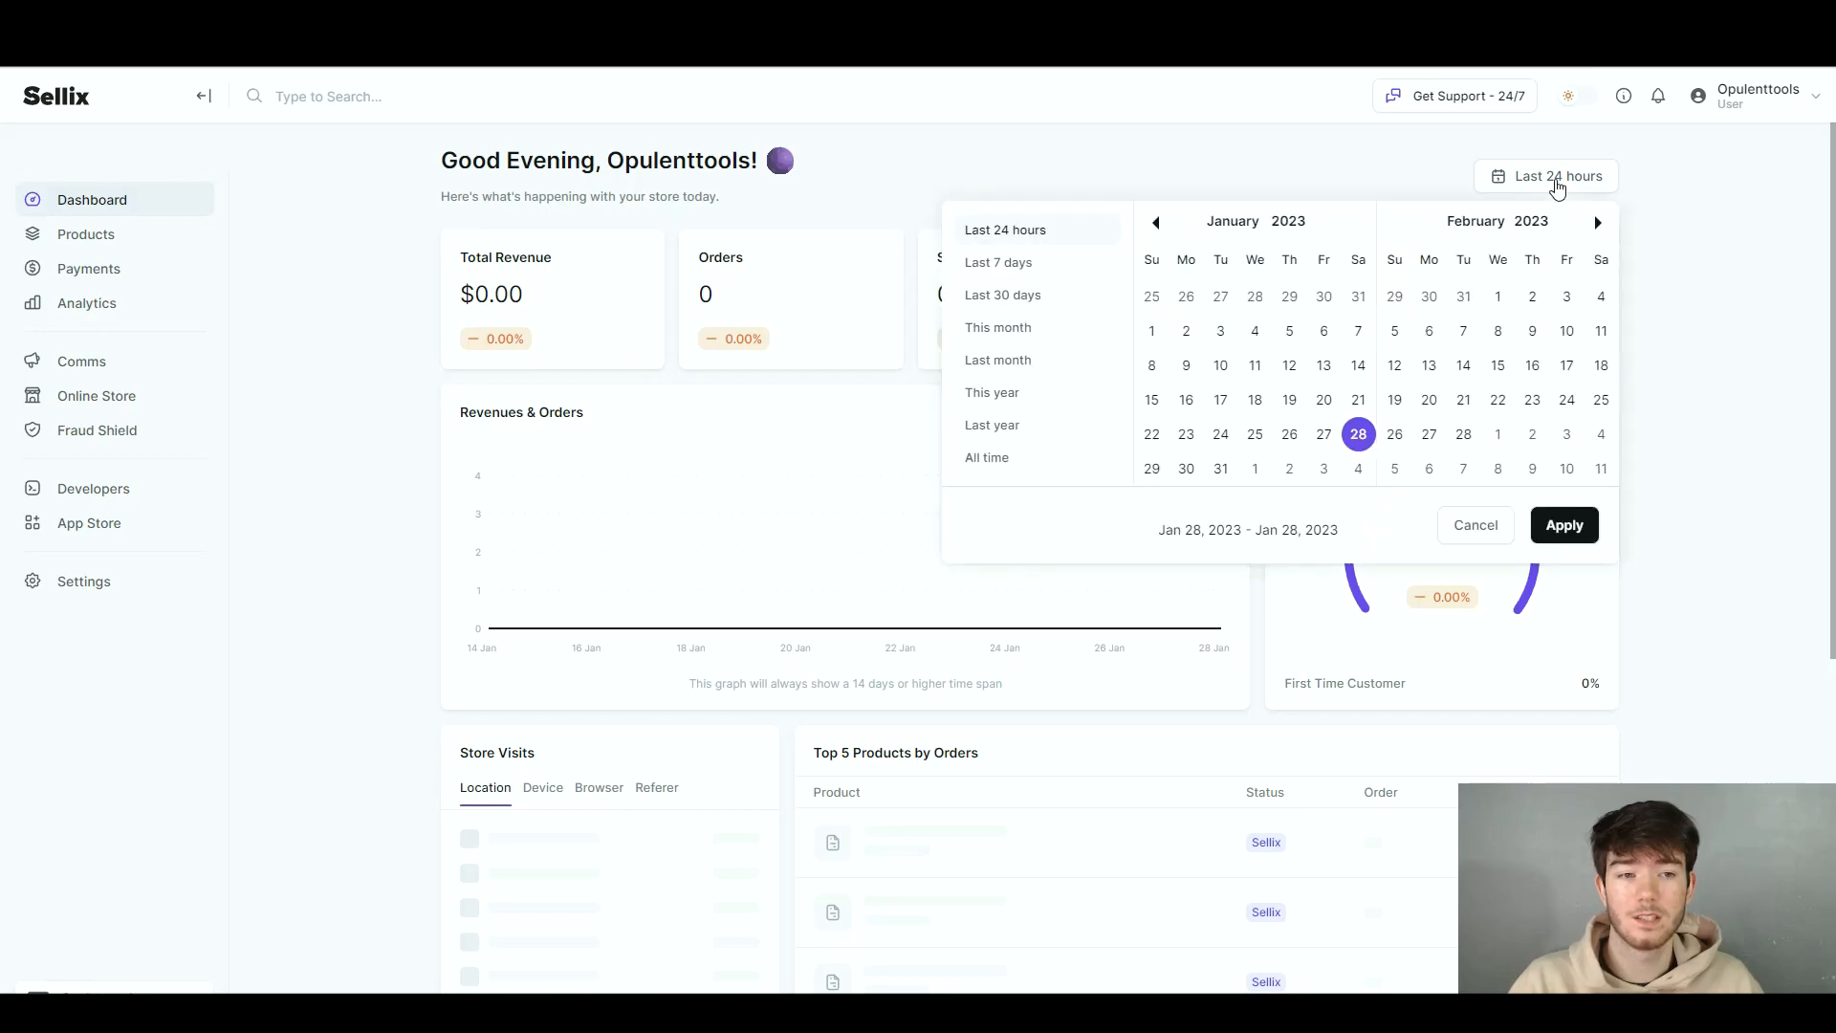
pyautogui.click(1064, 160)
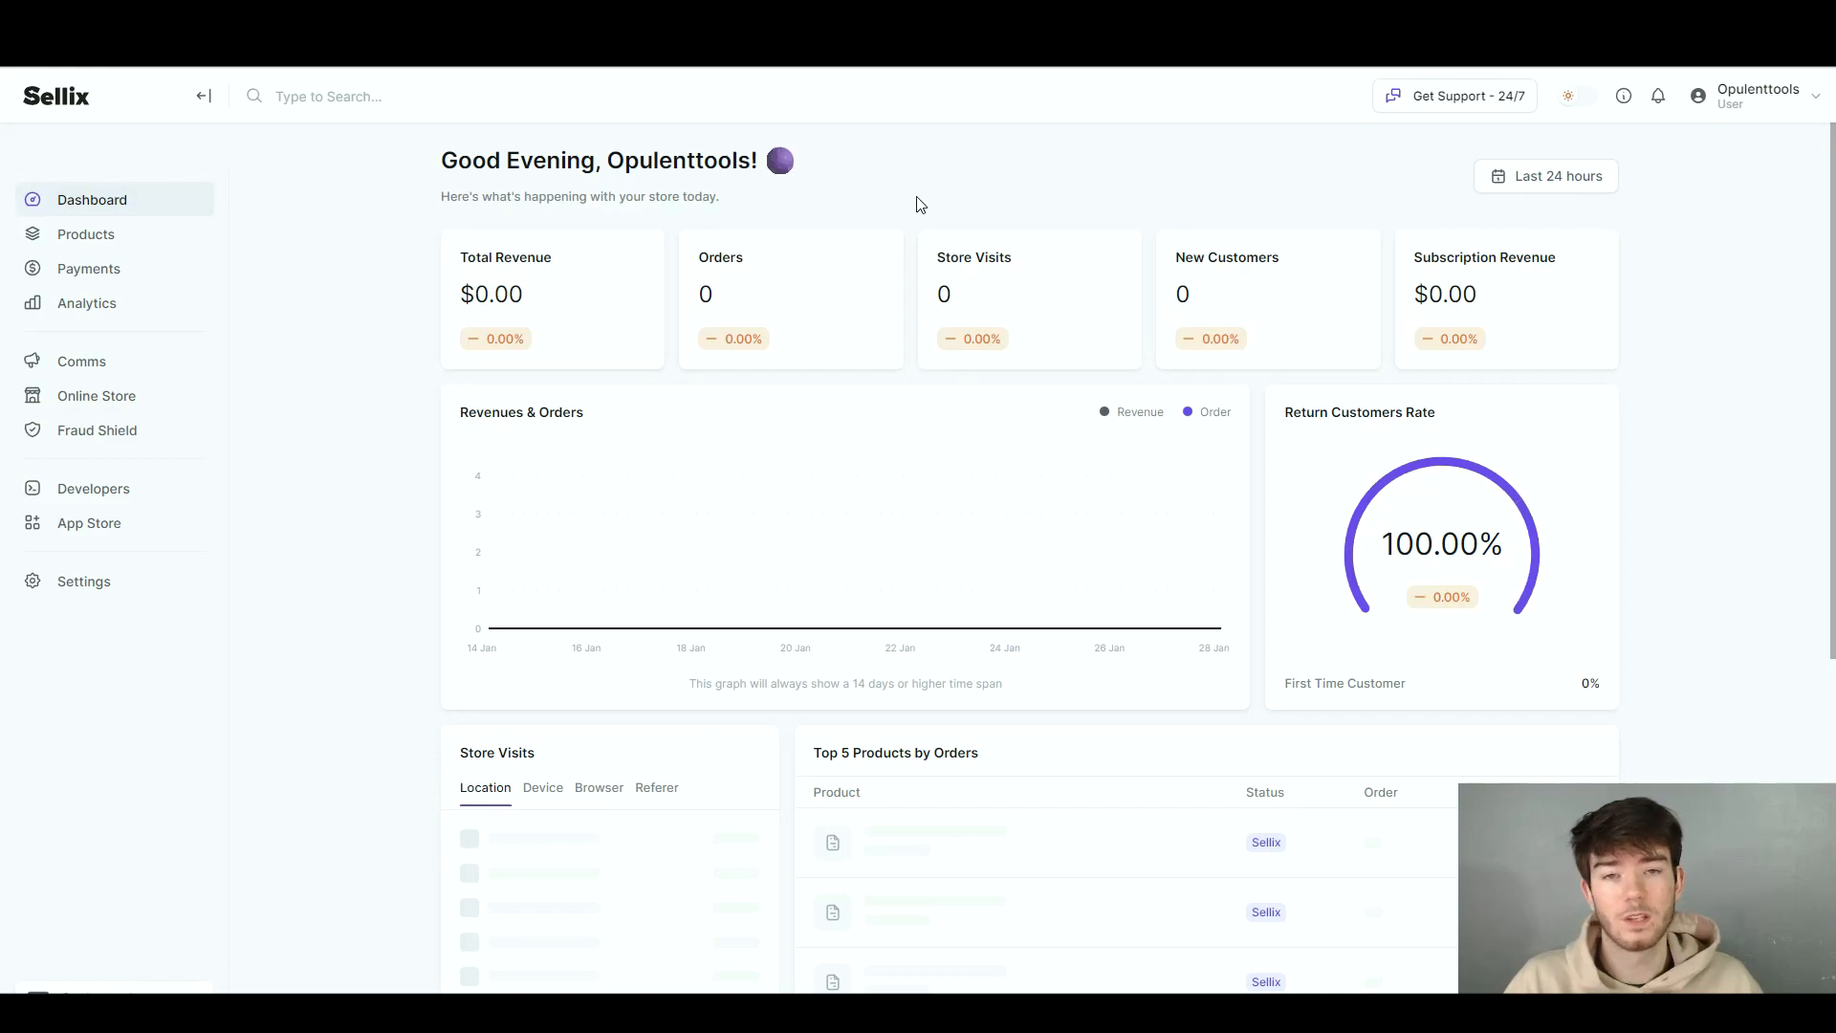
# Start a new product on the Products page and look through the sections of its form.
pyautogui.click(148, 247)
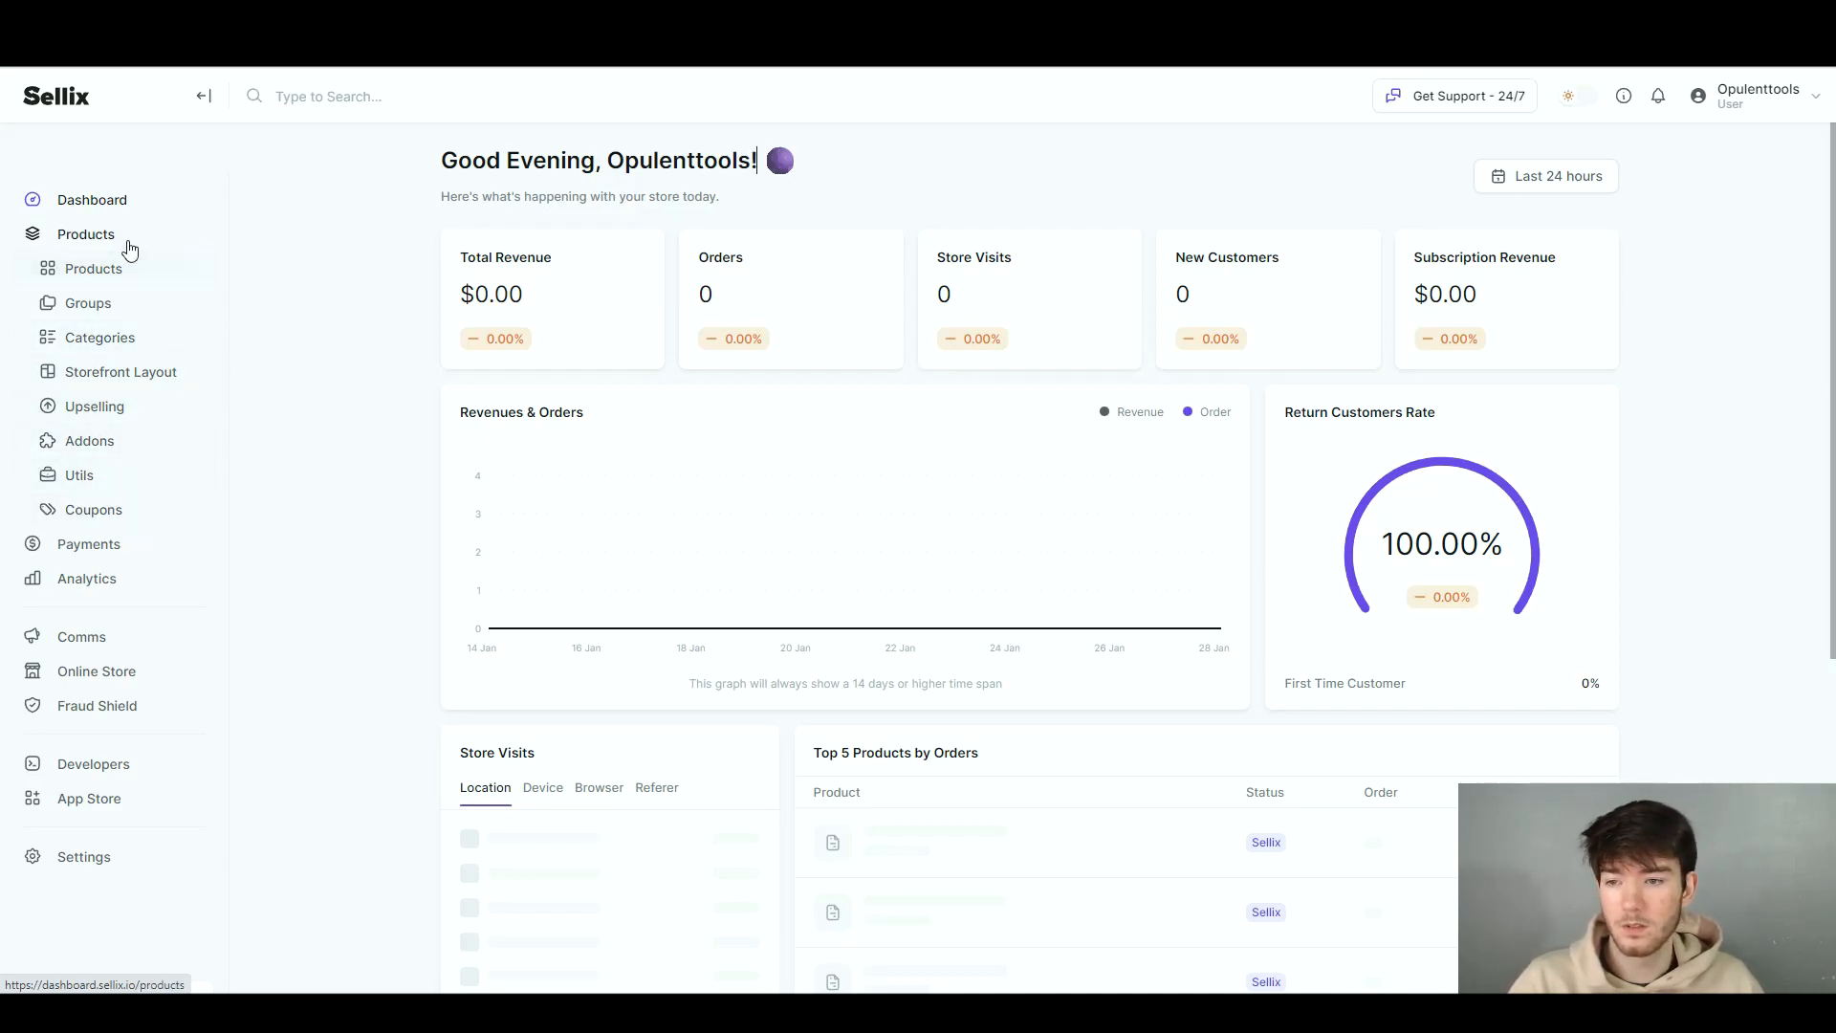
pyautogui.click(123, 277)
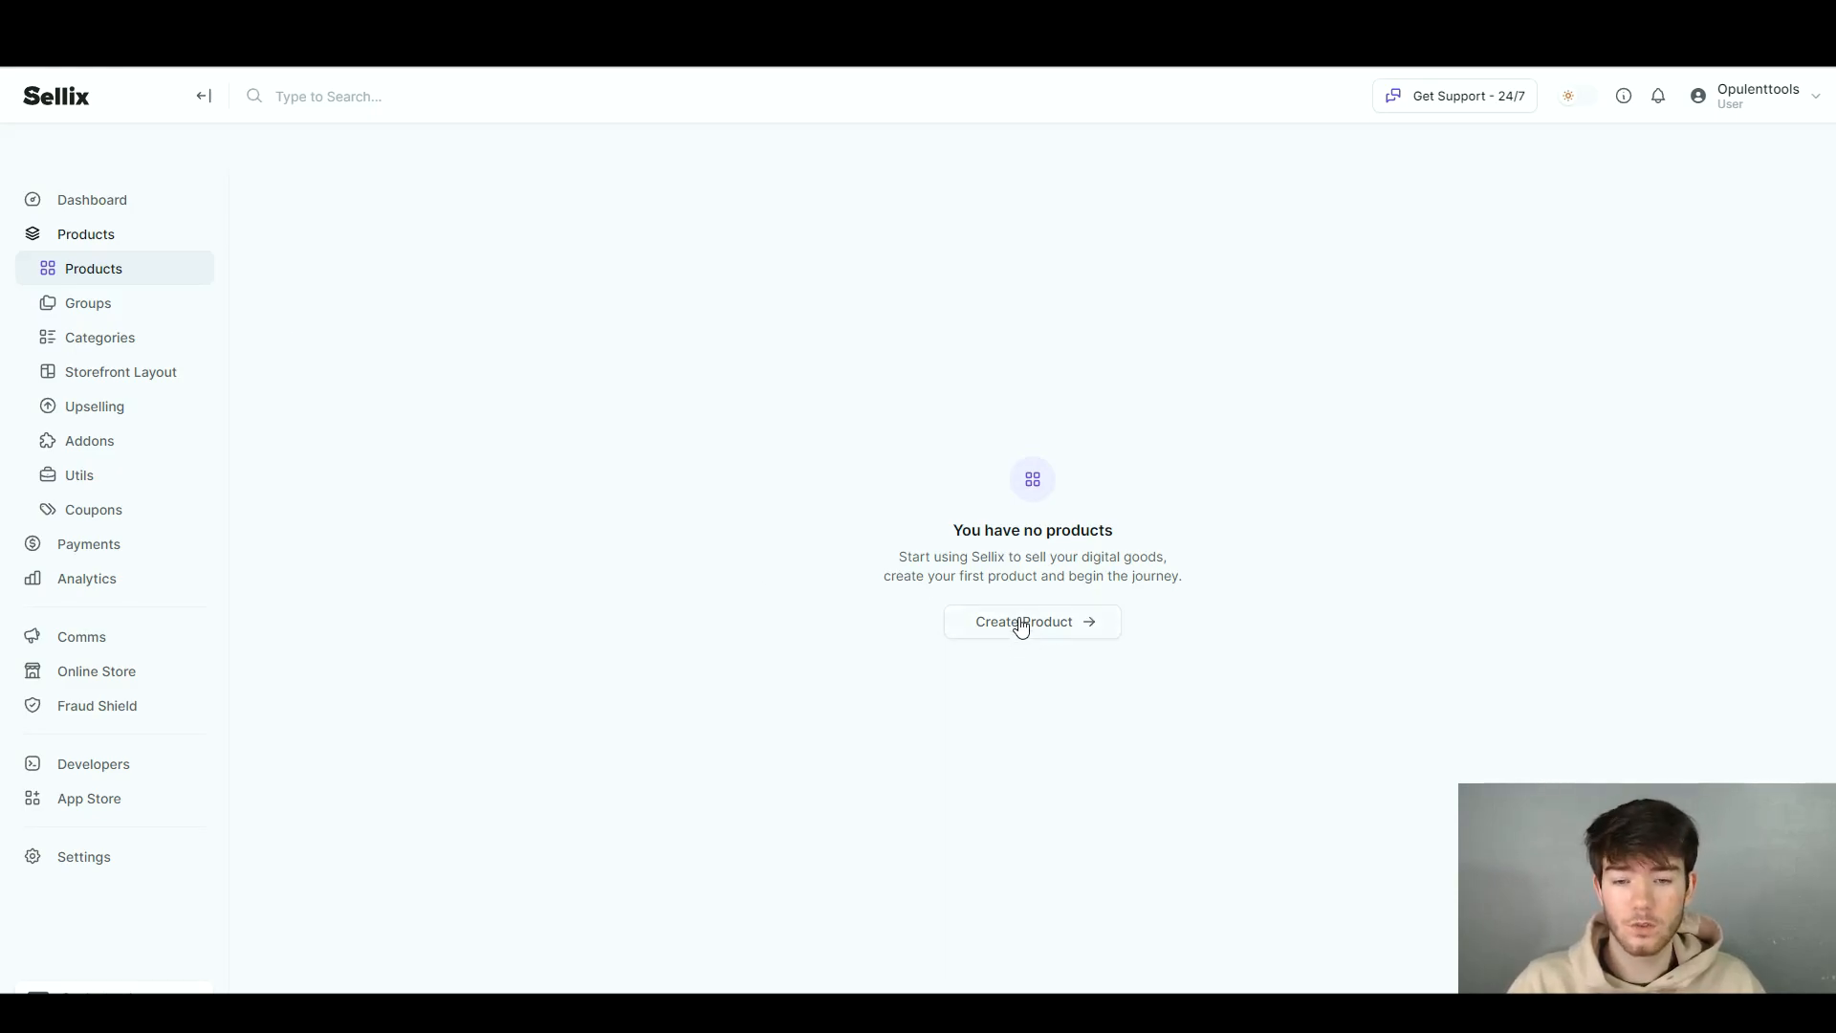
pyautogui.click(1070, 626)
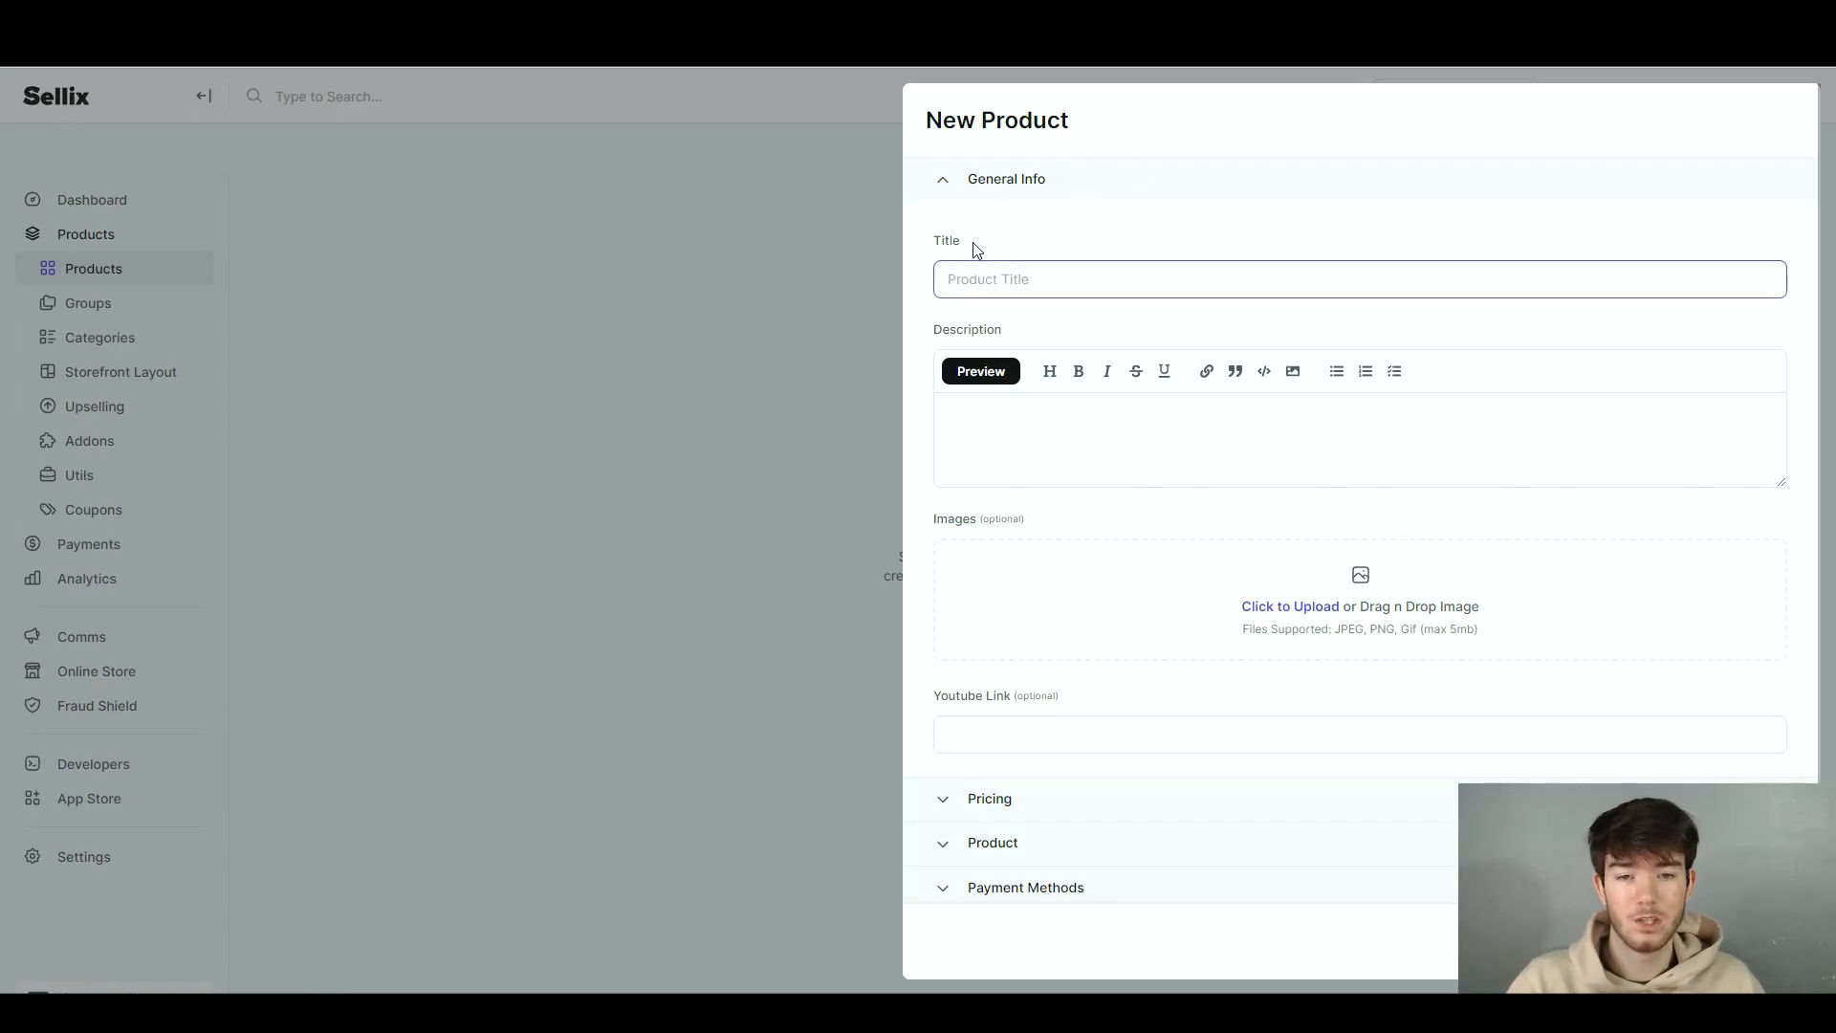
pyautogui.scroll(-2, 1004, 402)
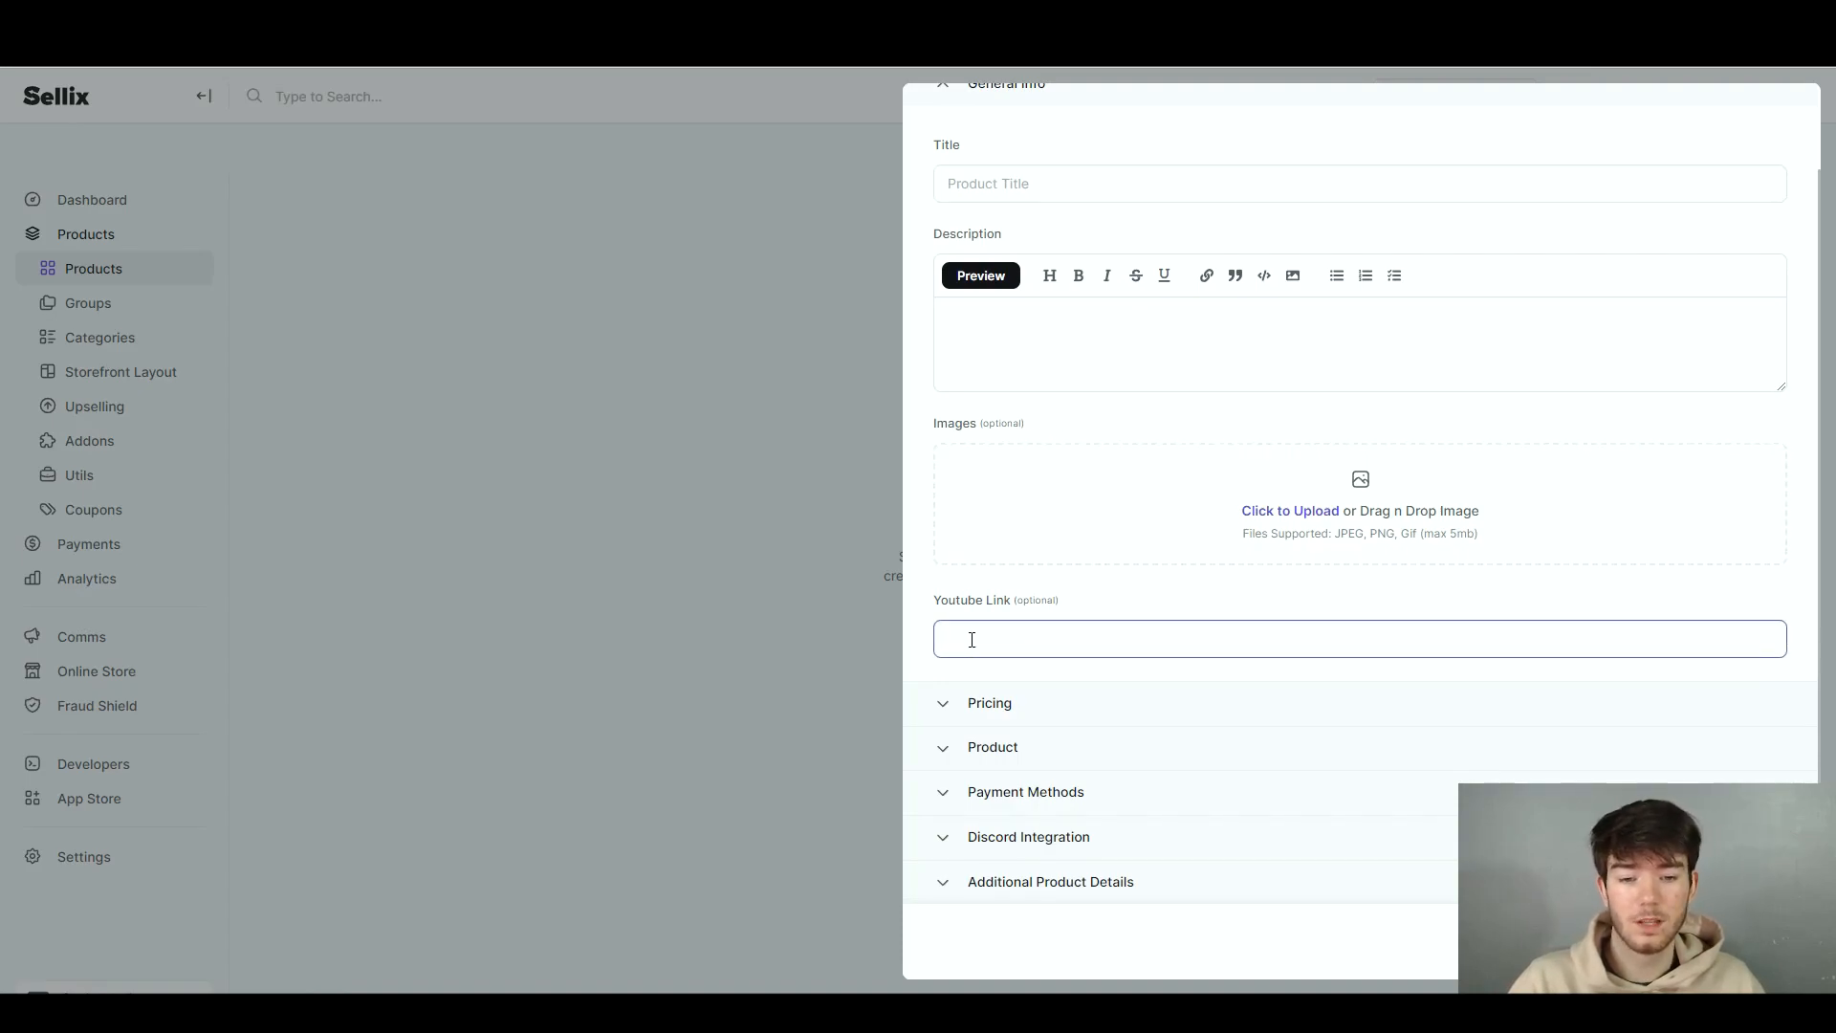
pyautogui.scroll(2, 1189, 504)
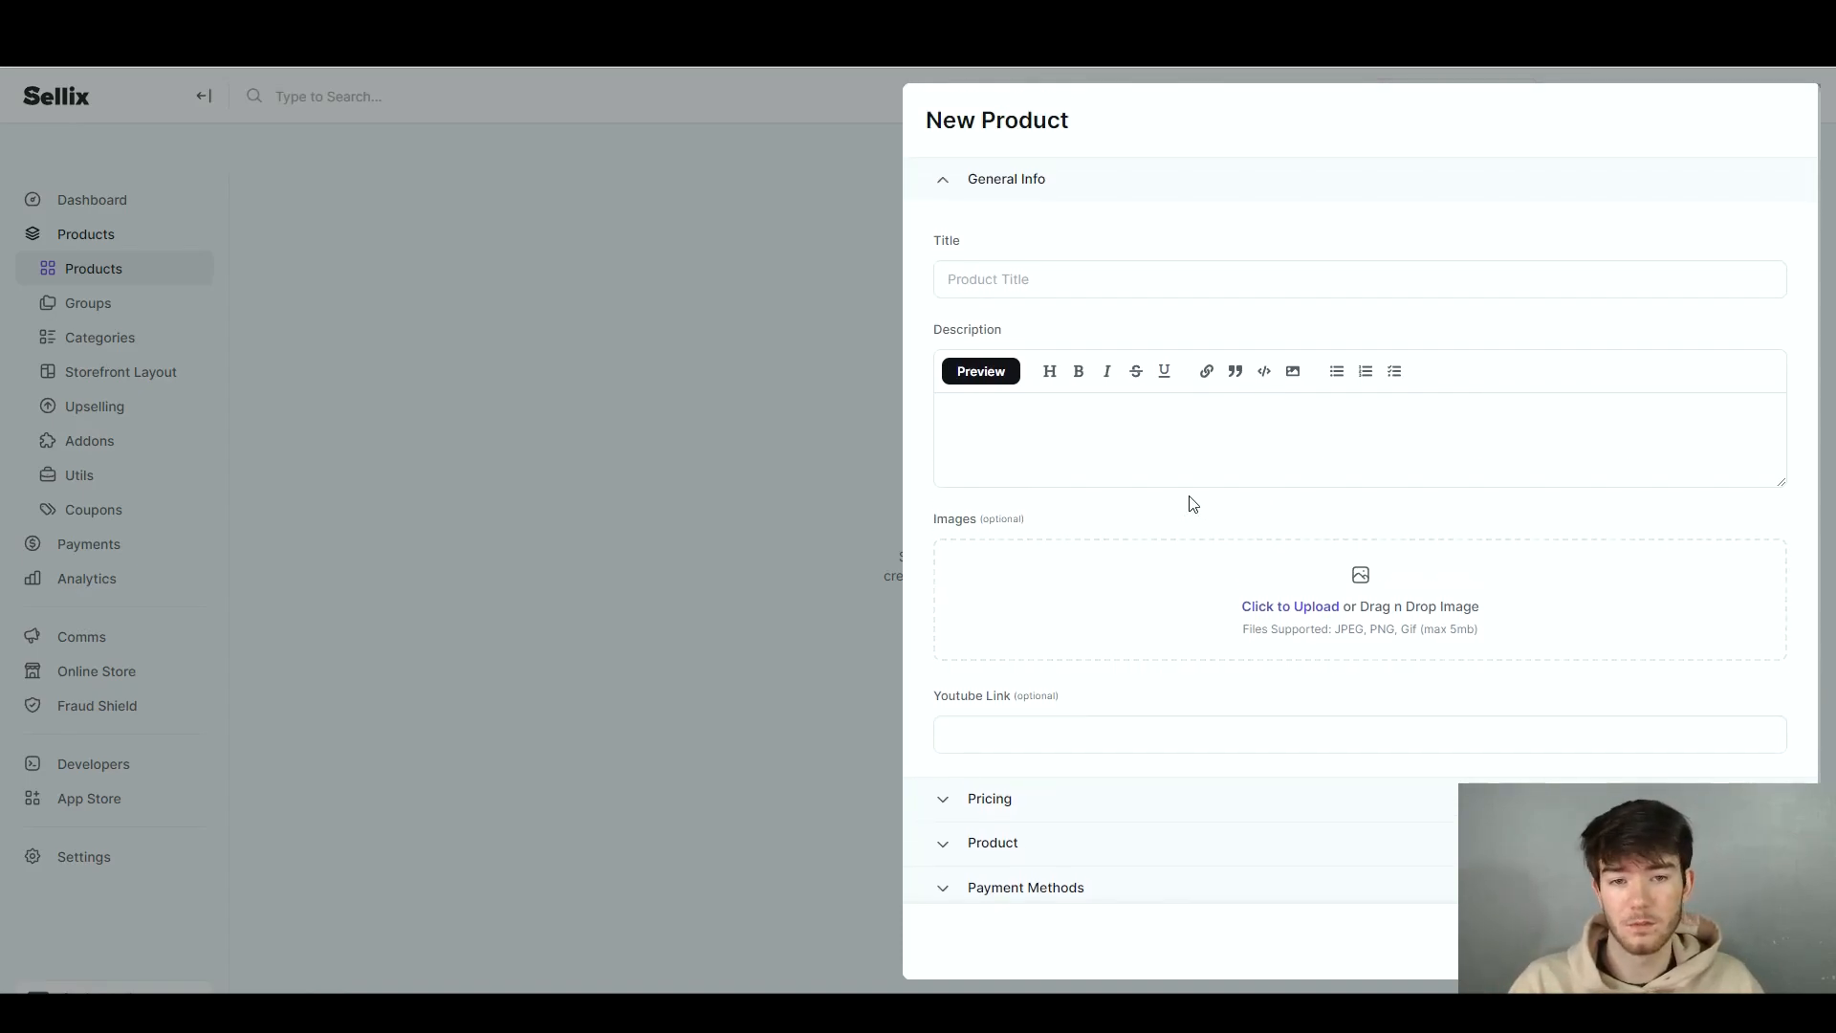
pyautogui.scroll(-2, 1194, 504)
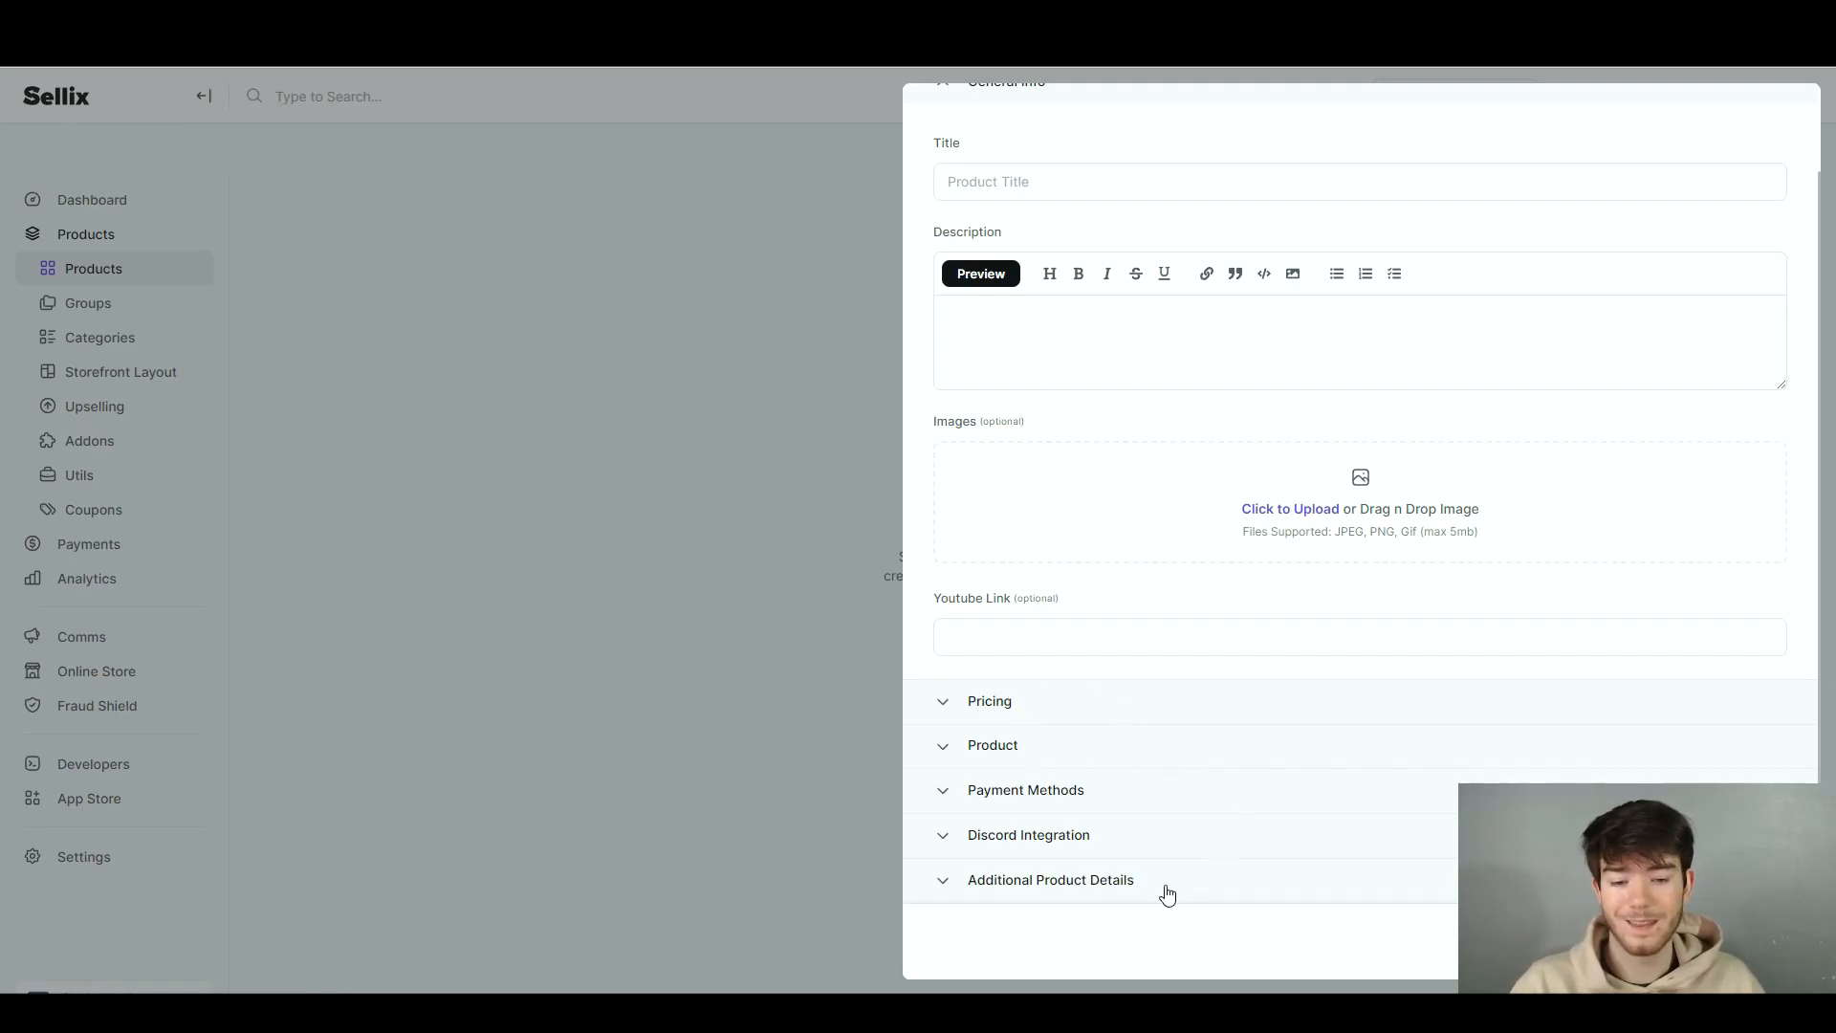
pyautogui.scroll(2, 926, 799)
# Title the new product "Reviews".
pyautogui.click(1062, 281)
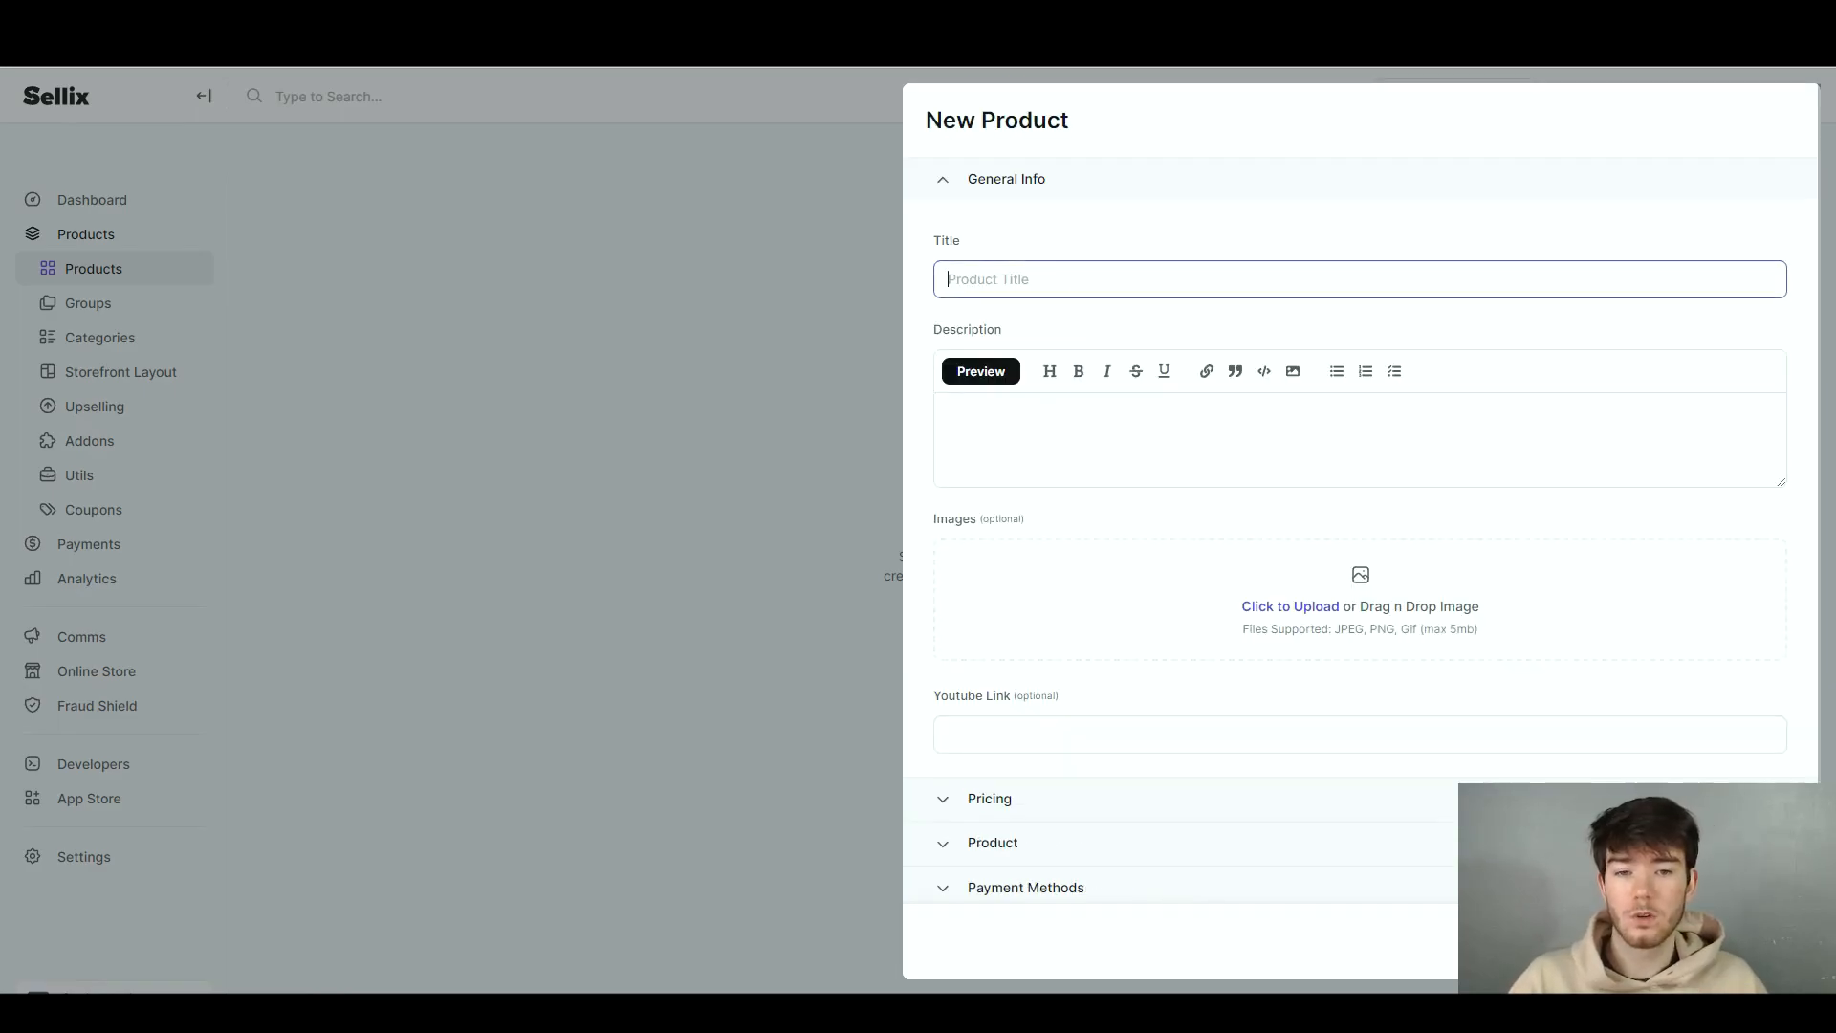
pyautogui.write('Rev')
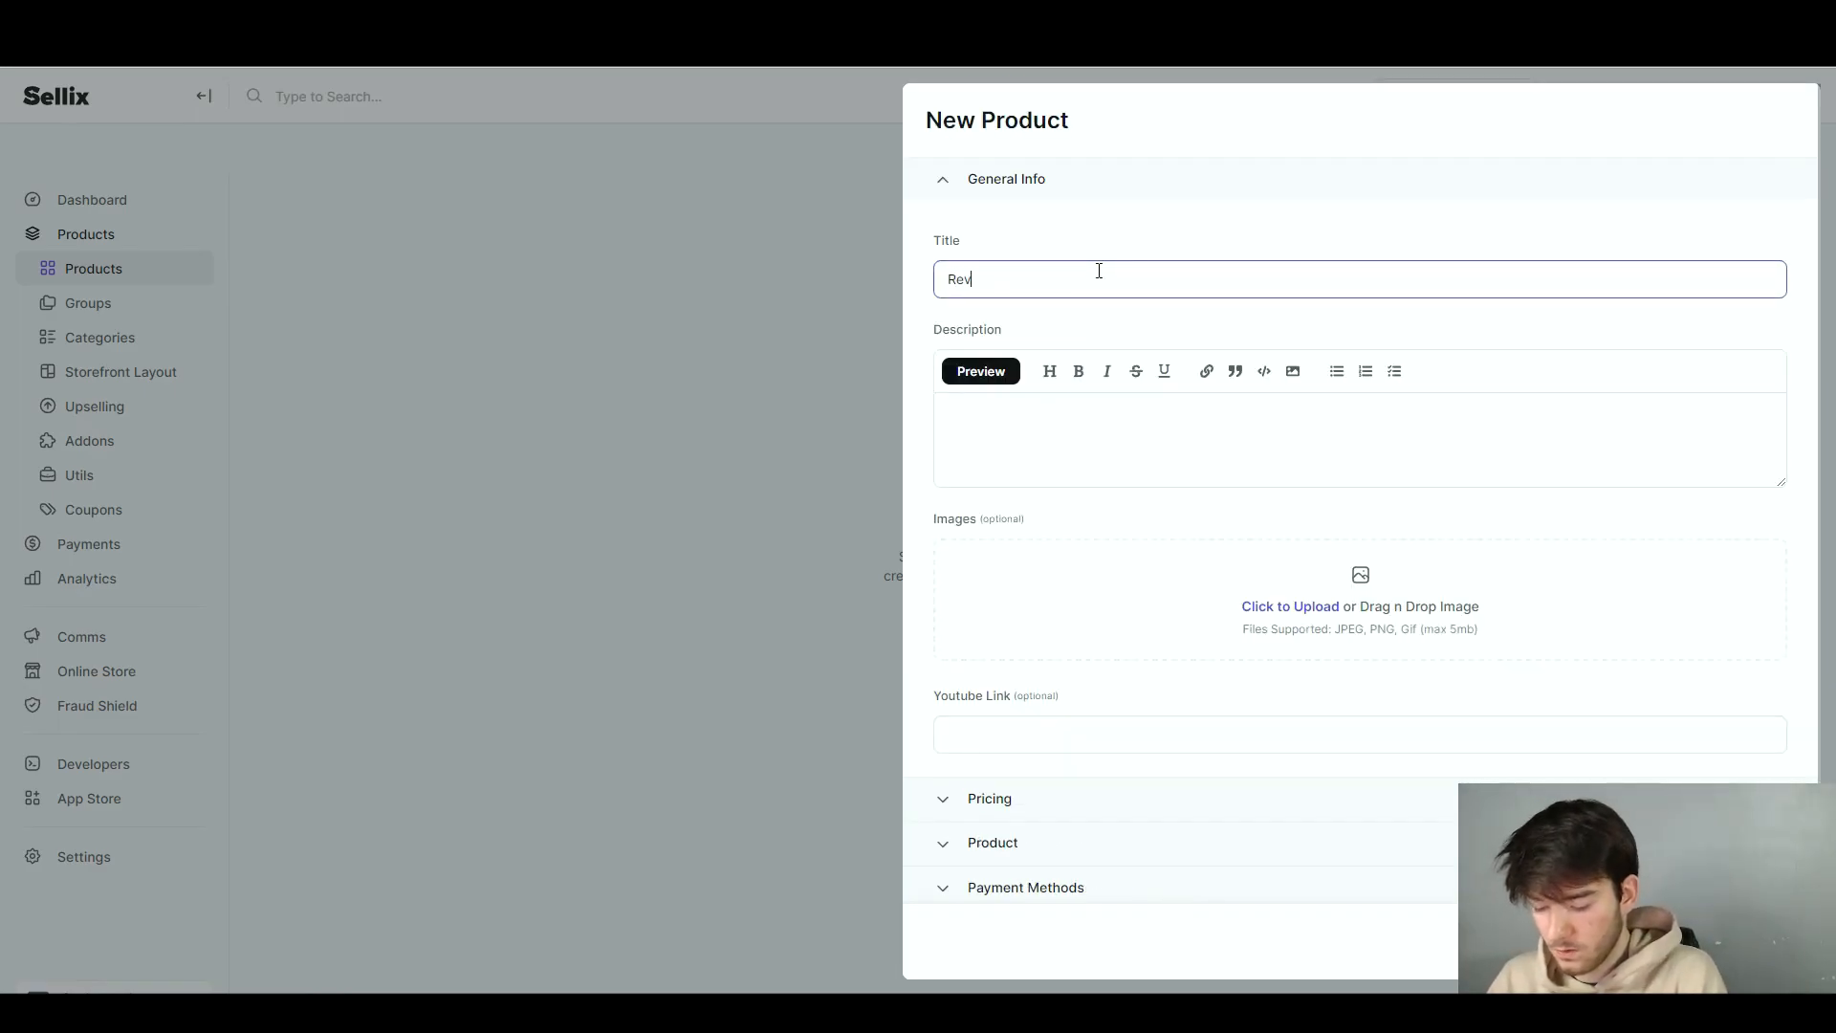
pyautogui.write('iews')
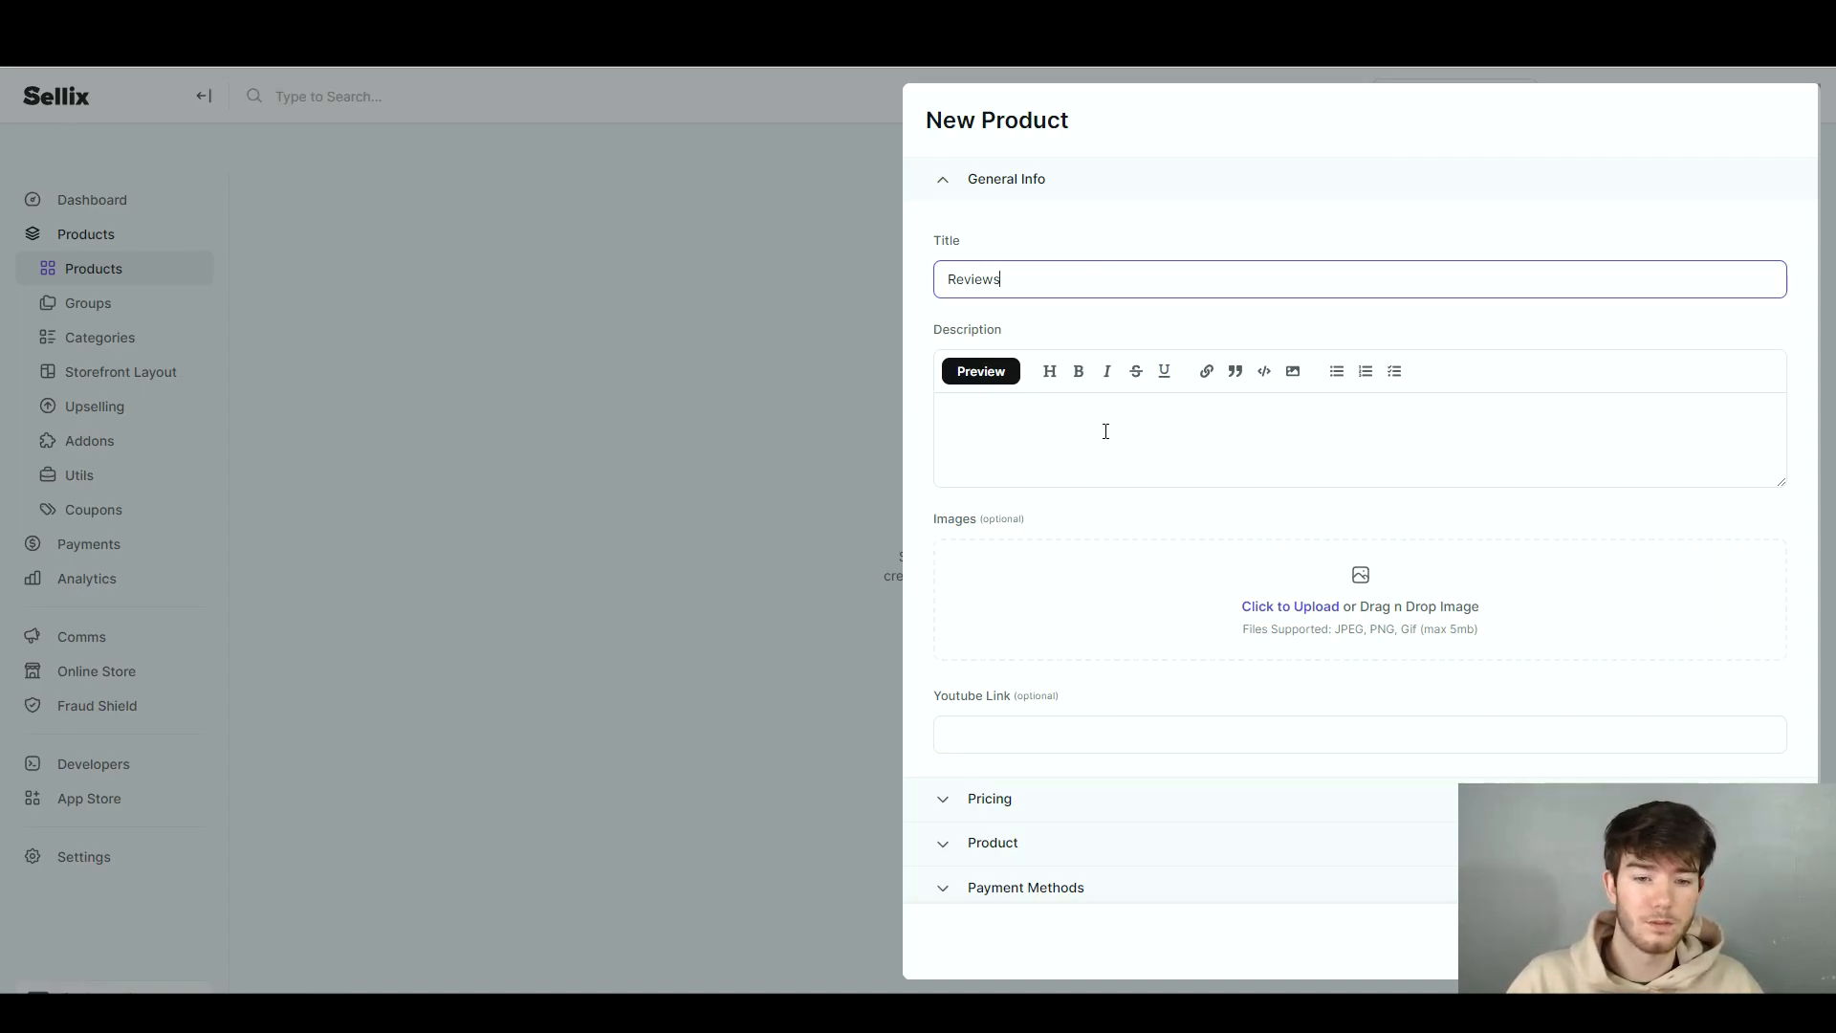
# Set the currency of the product's single payment price to GBP.
pyautogui.scroll(-2, 1105, 431)
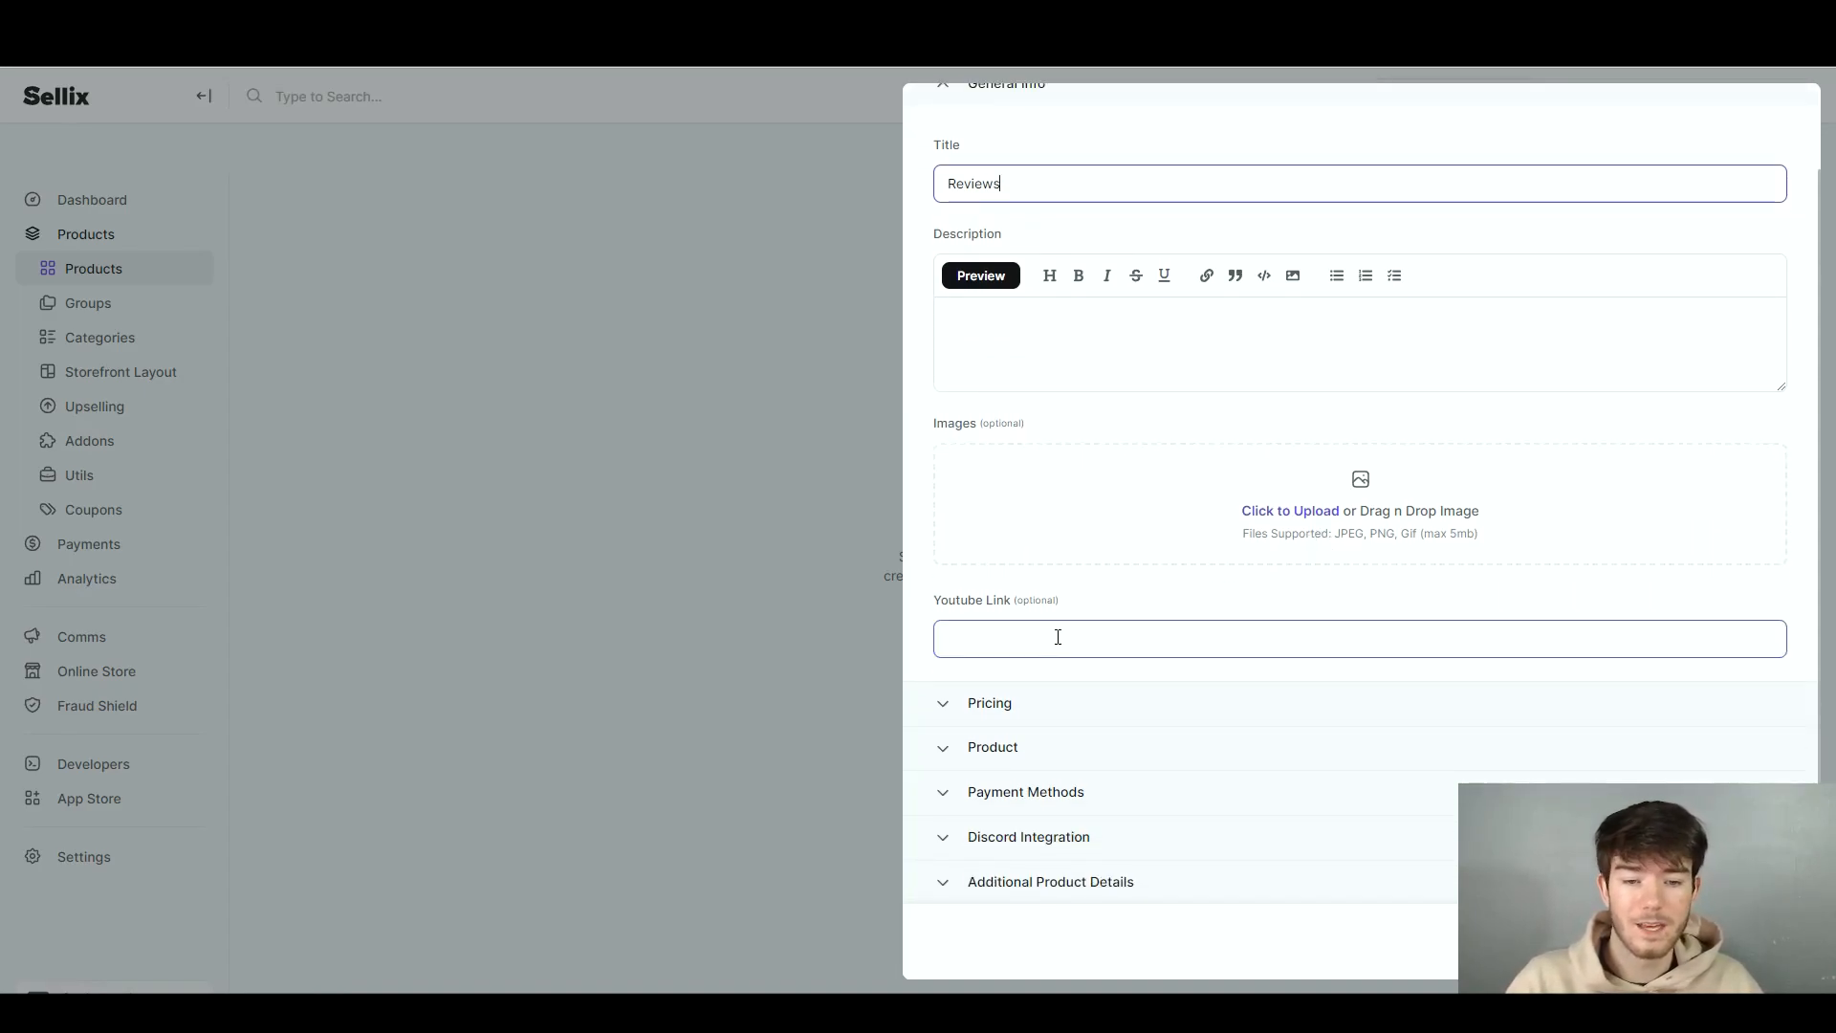
pyautogui.click(1047, 715)
pyautogui.scroll(-2, 1143, 628)
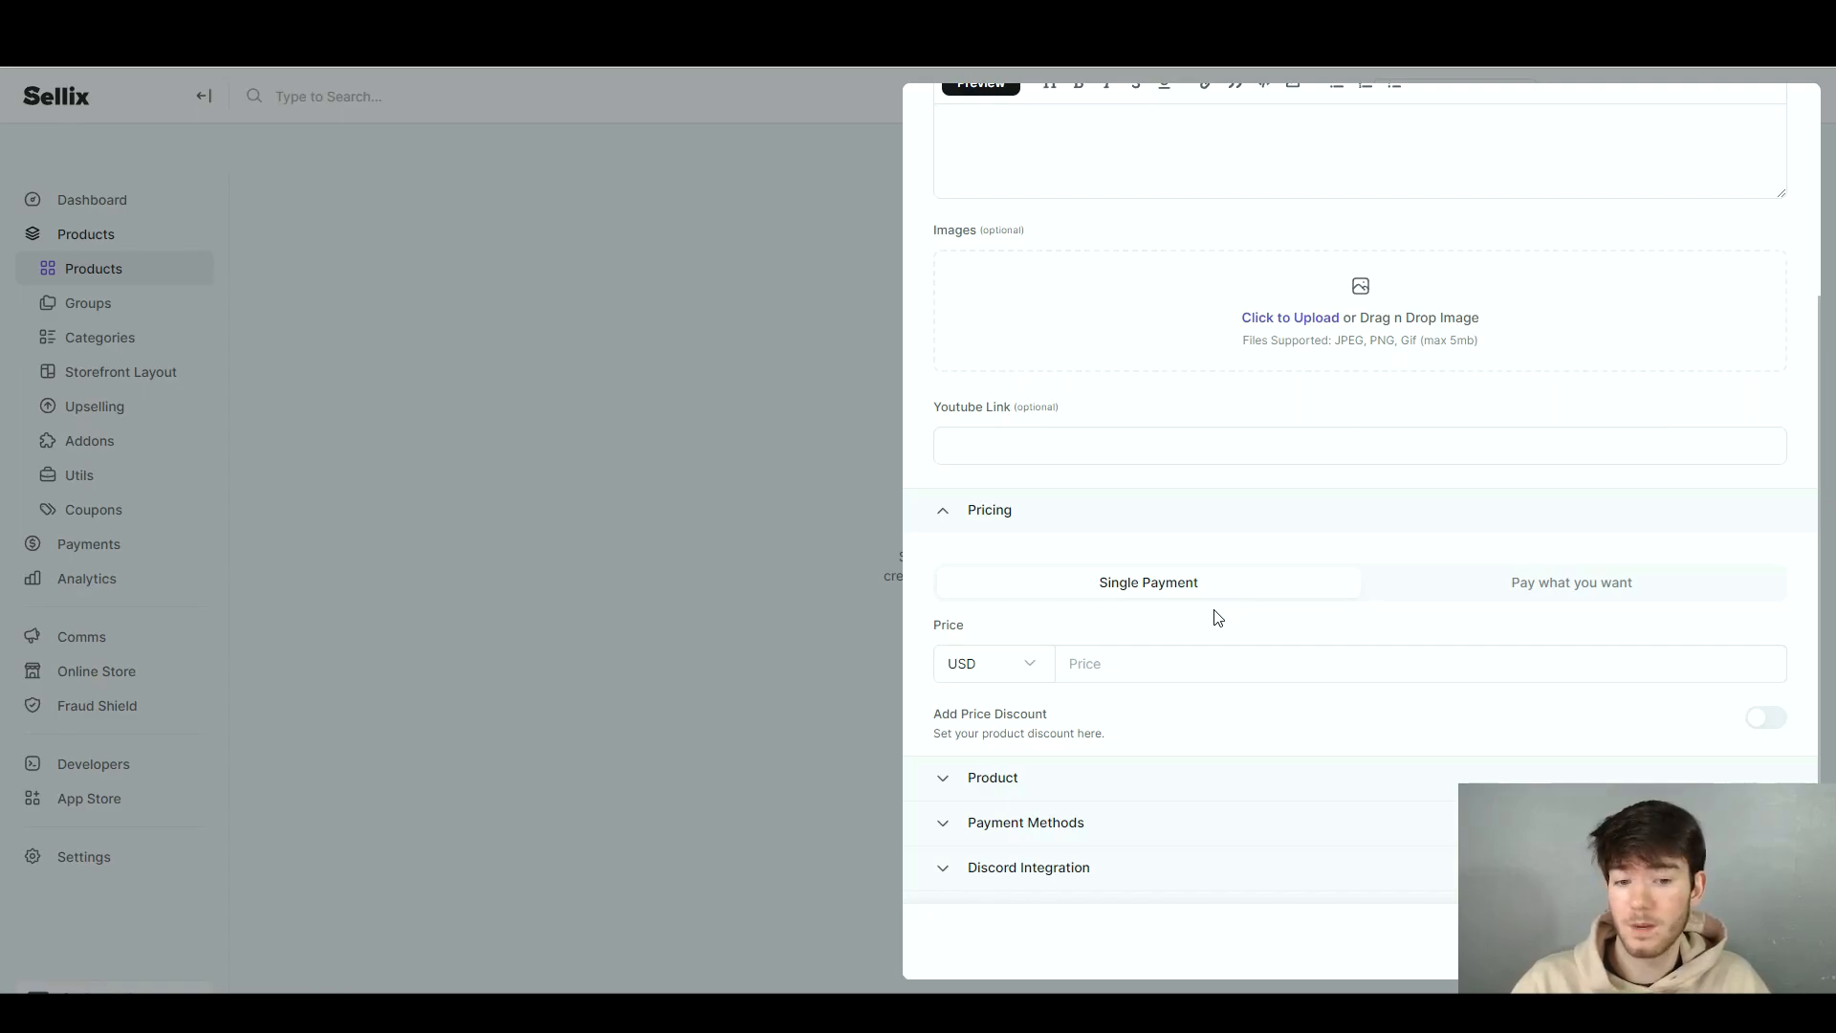
pyautogui.click(1033, 667)
pyautogui.click(1035, 667)
pyautogui.click(1035, 667)
pyautogui.click(996, 360)
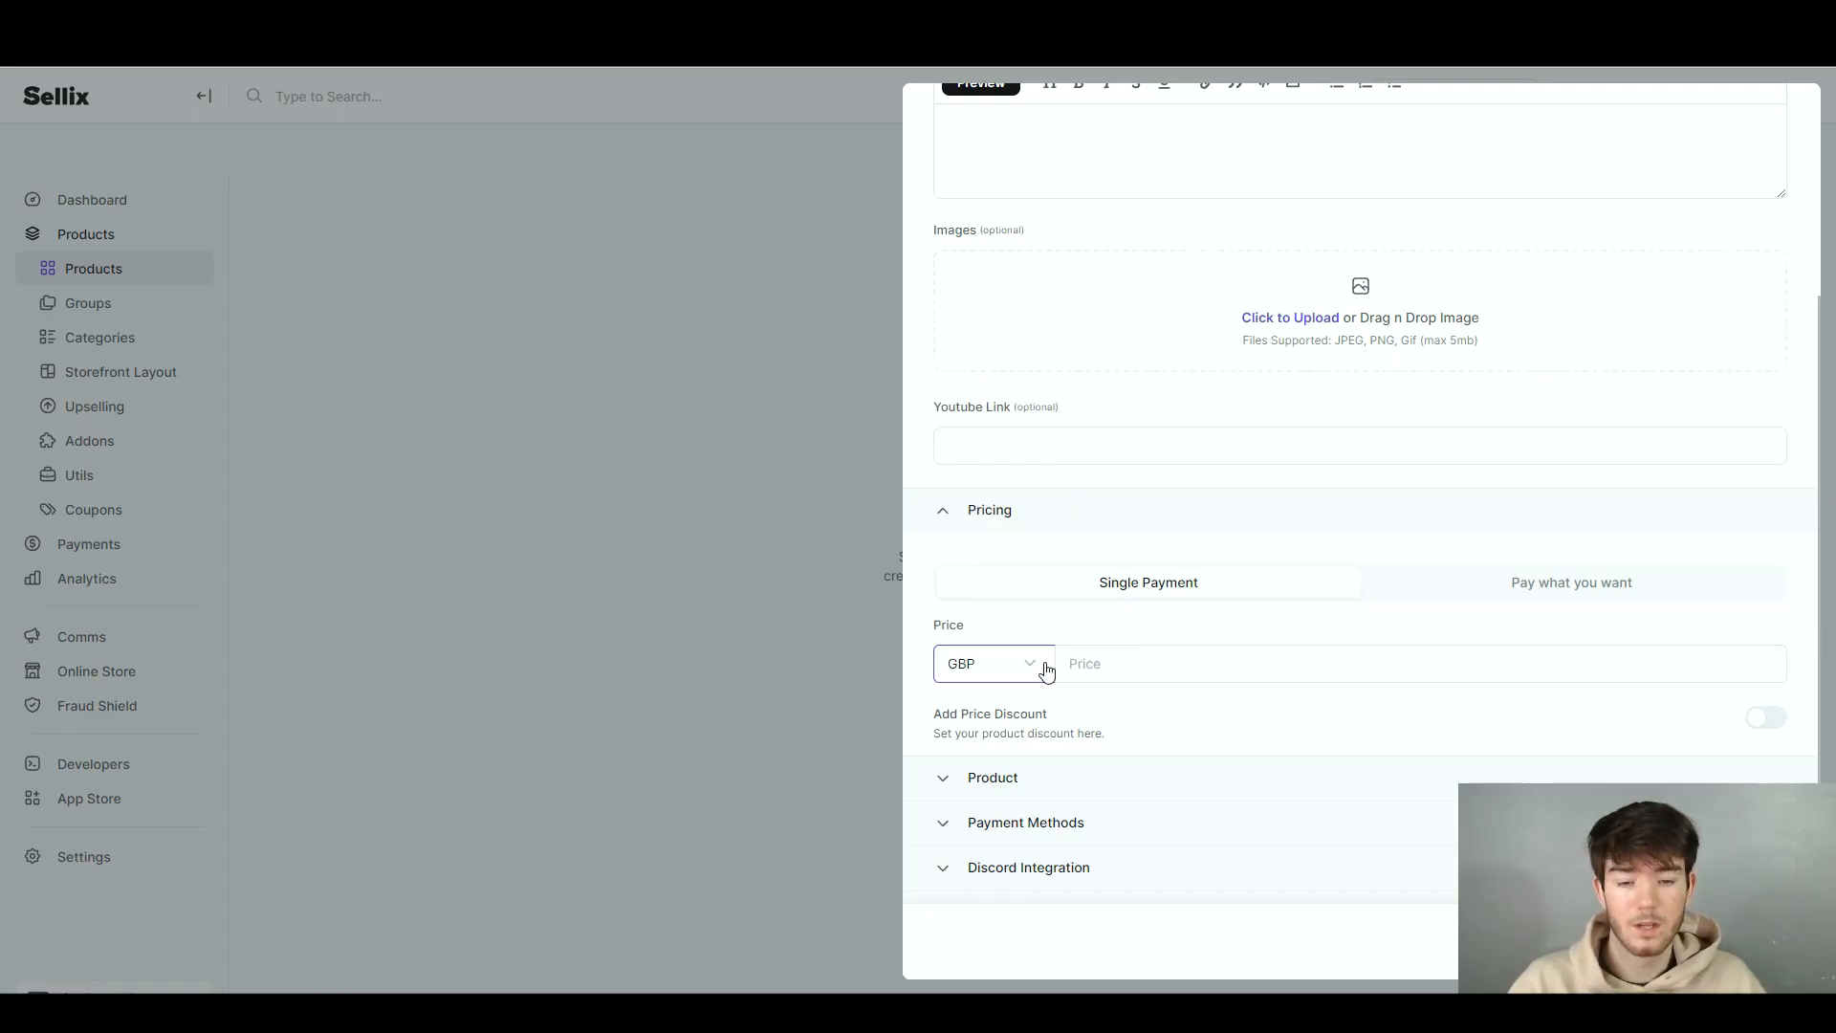
pyautogui.click(1150, 669)
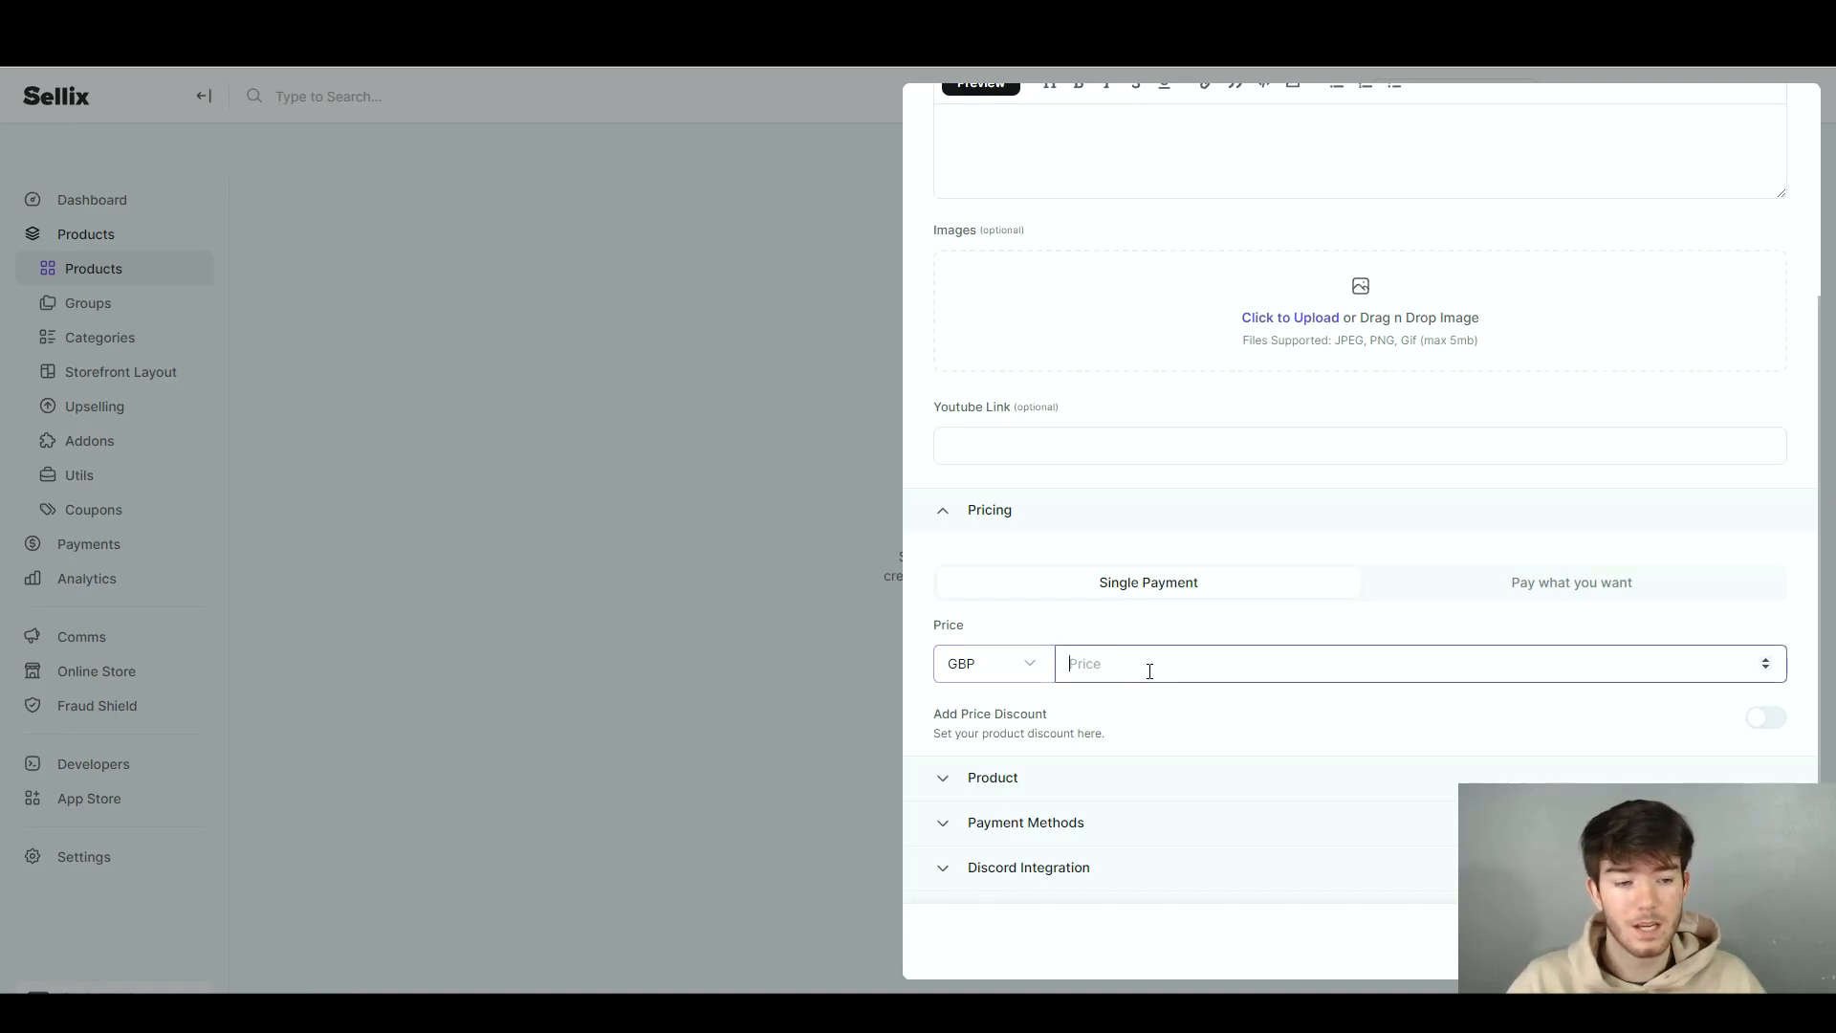
# Change the product's title to "Phone".
pyautogui.scroll(2, 1152, 669)
pyautogui.moveTo(1010, 184); pyautogui.dragTo(859, 189)
pyautogui.write('Phone')
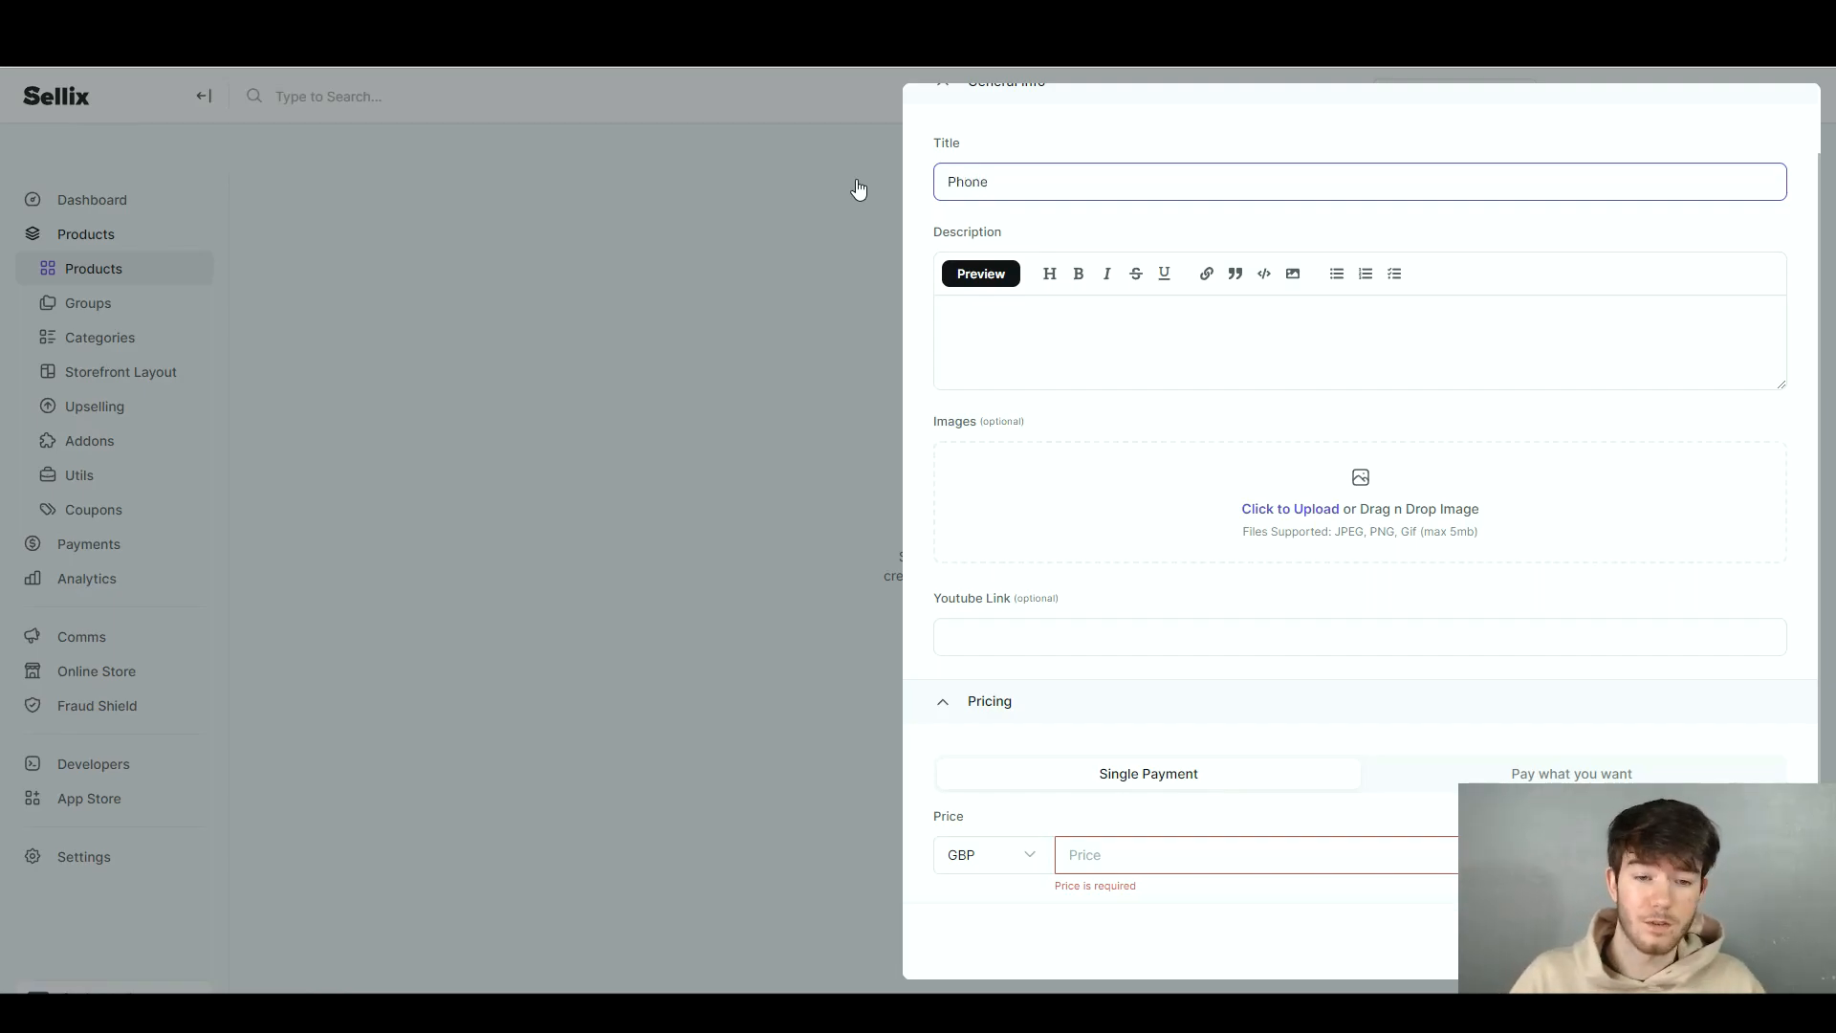
# Set the product's price to 200.
pyautogui.scroll(-2, 1134, 664)
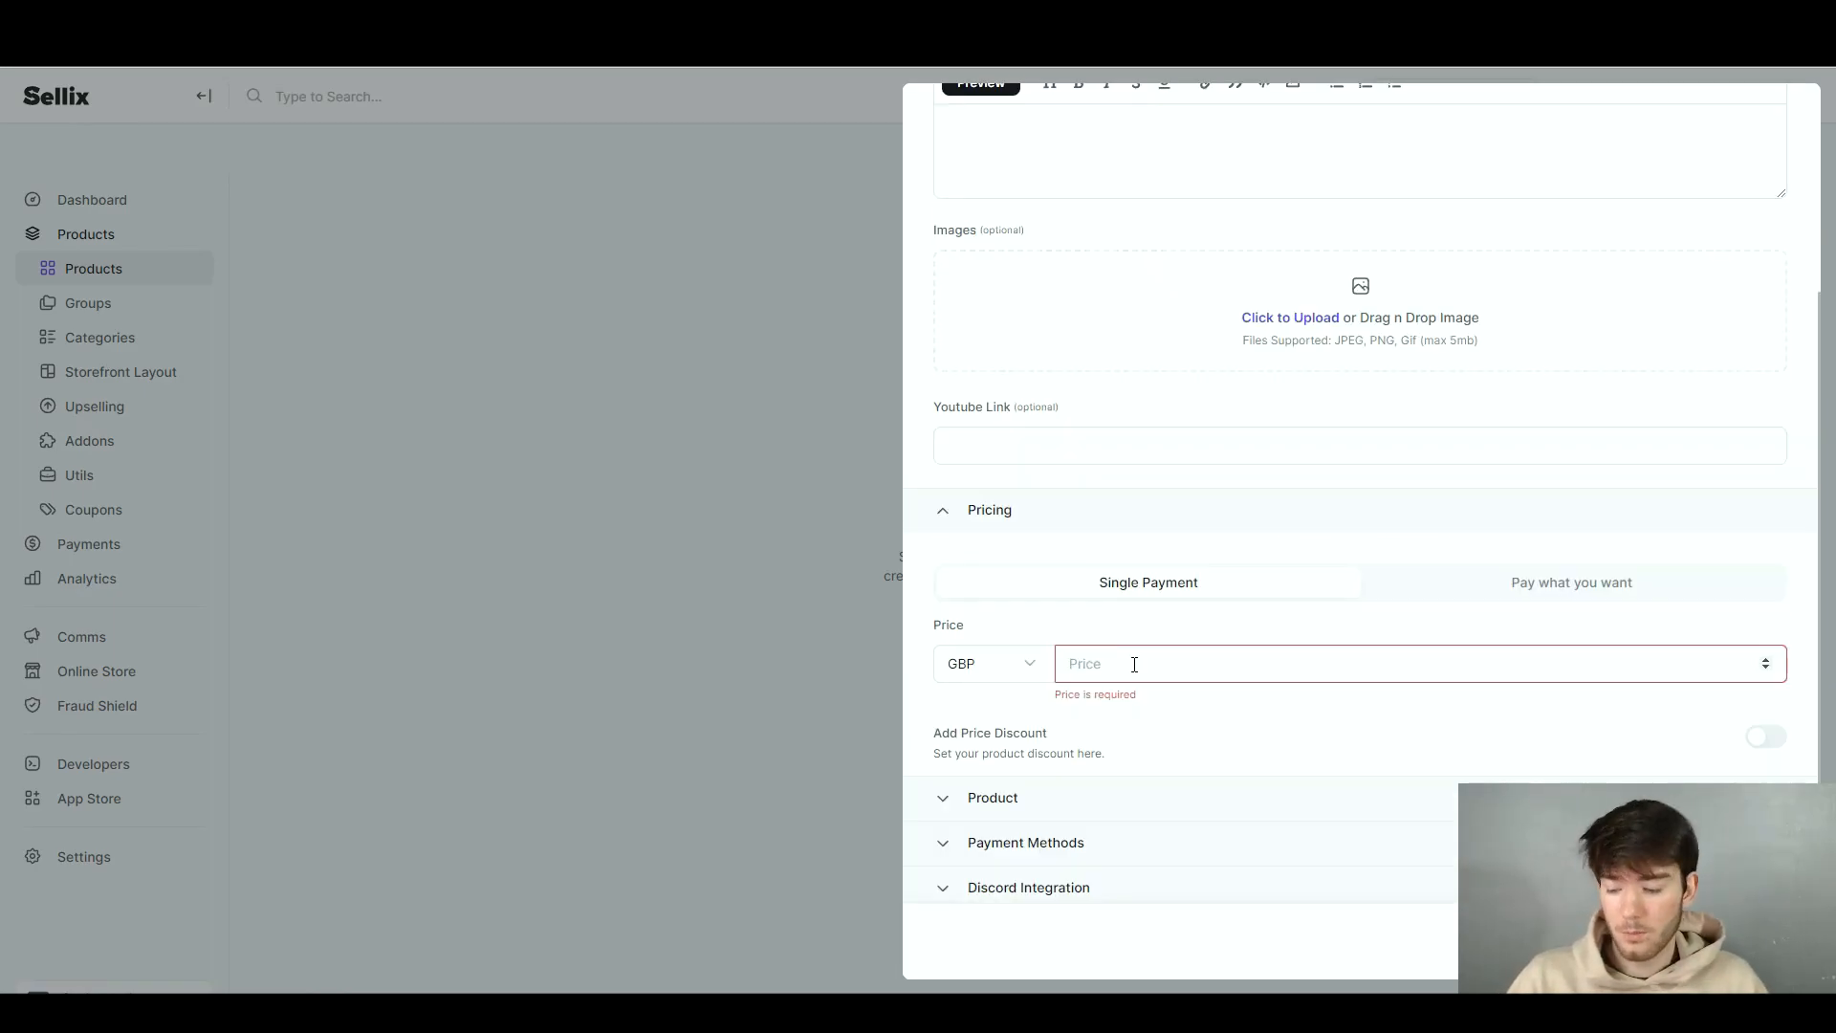
pyautogui.click(1134, 664)
pyautogui.write('200')
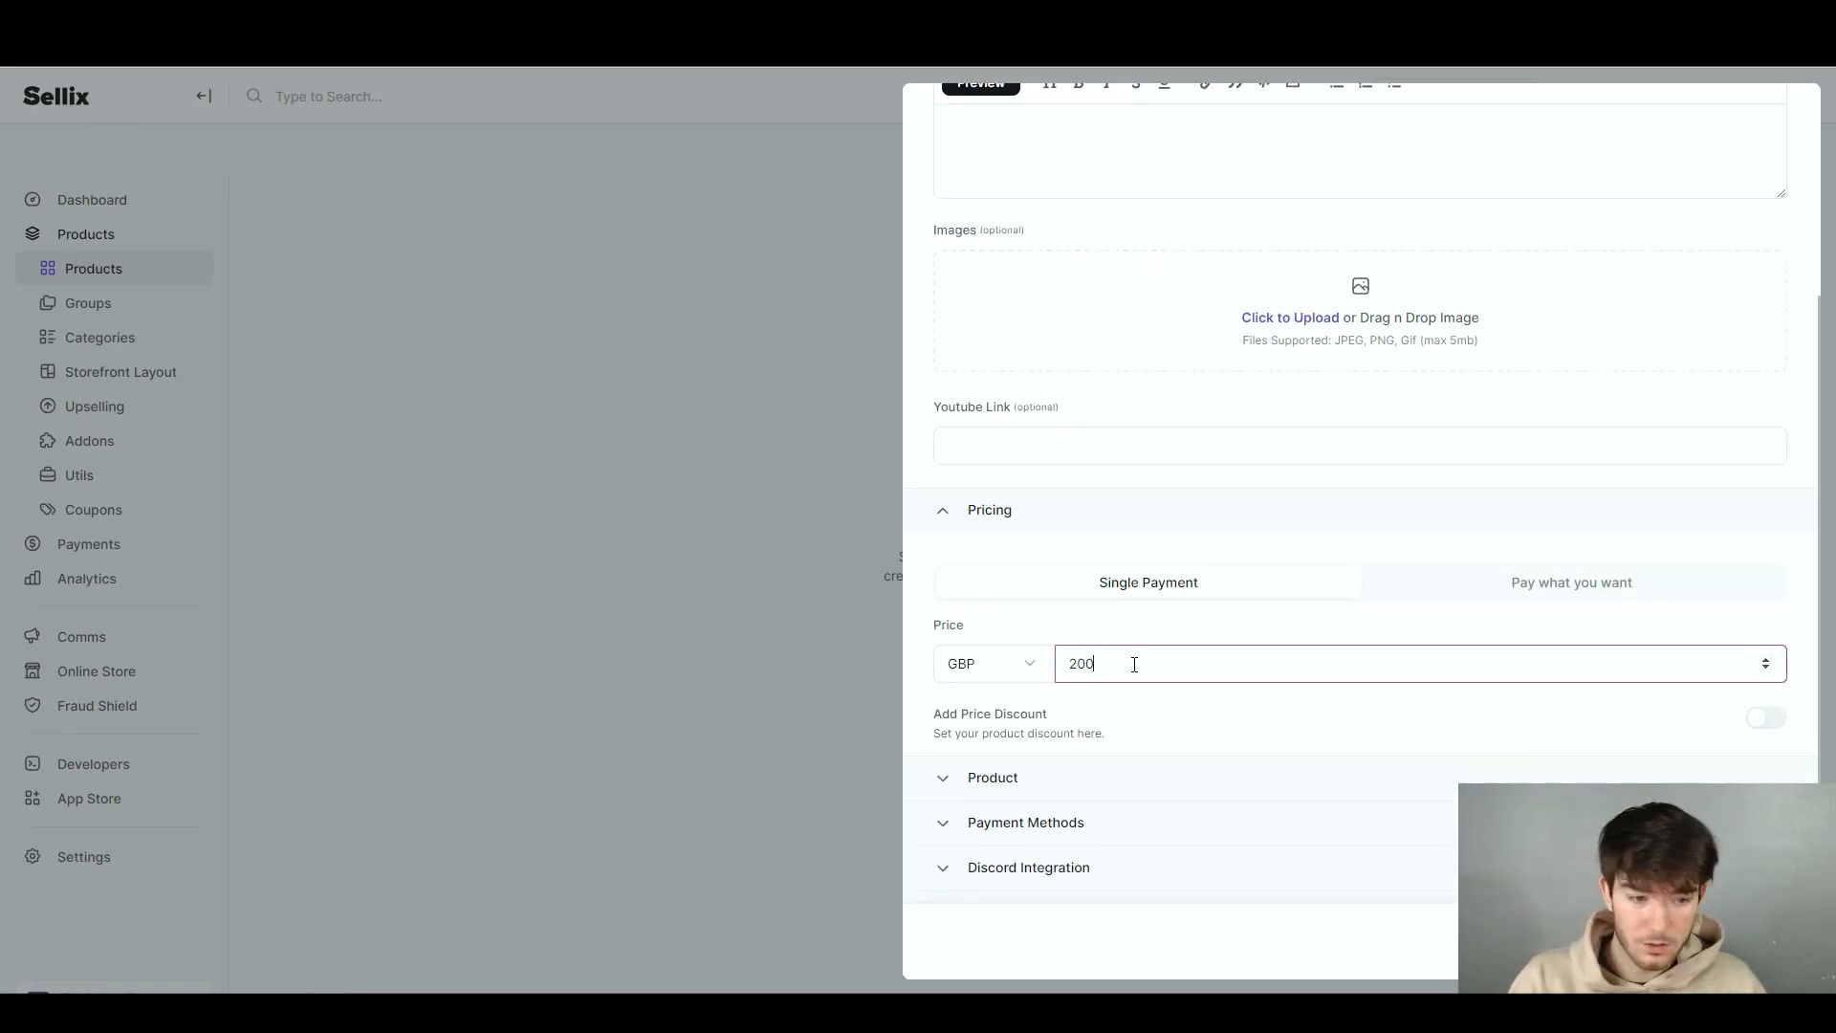
# Review the discount, product file and payment method options, leaving the discount off, and create the product.
pyautogui.scroll(-1, 1328, 602)
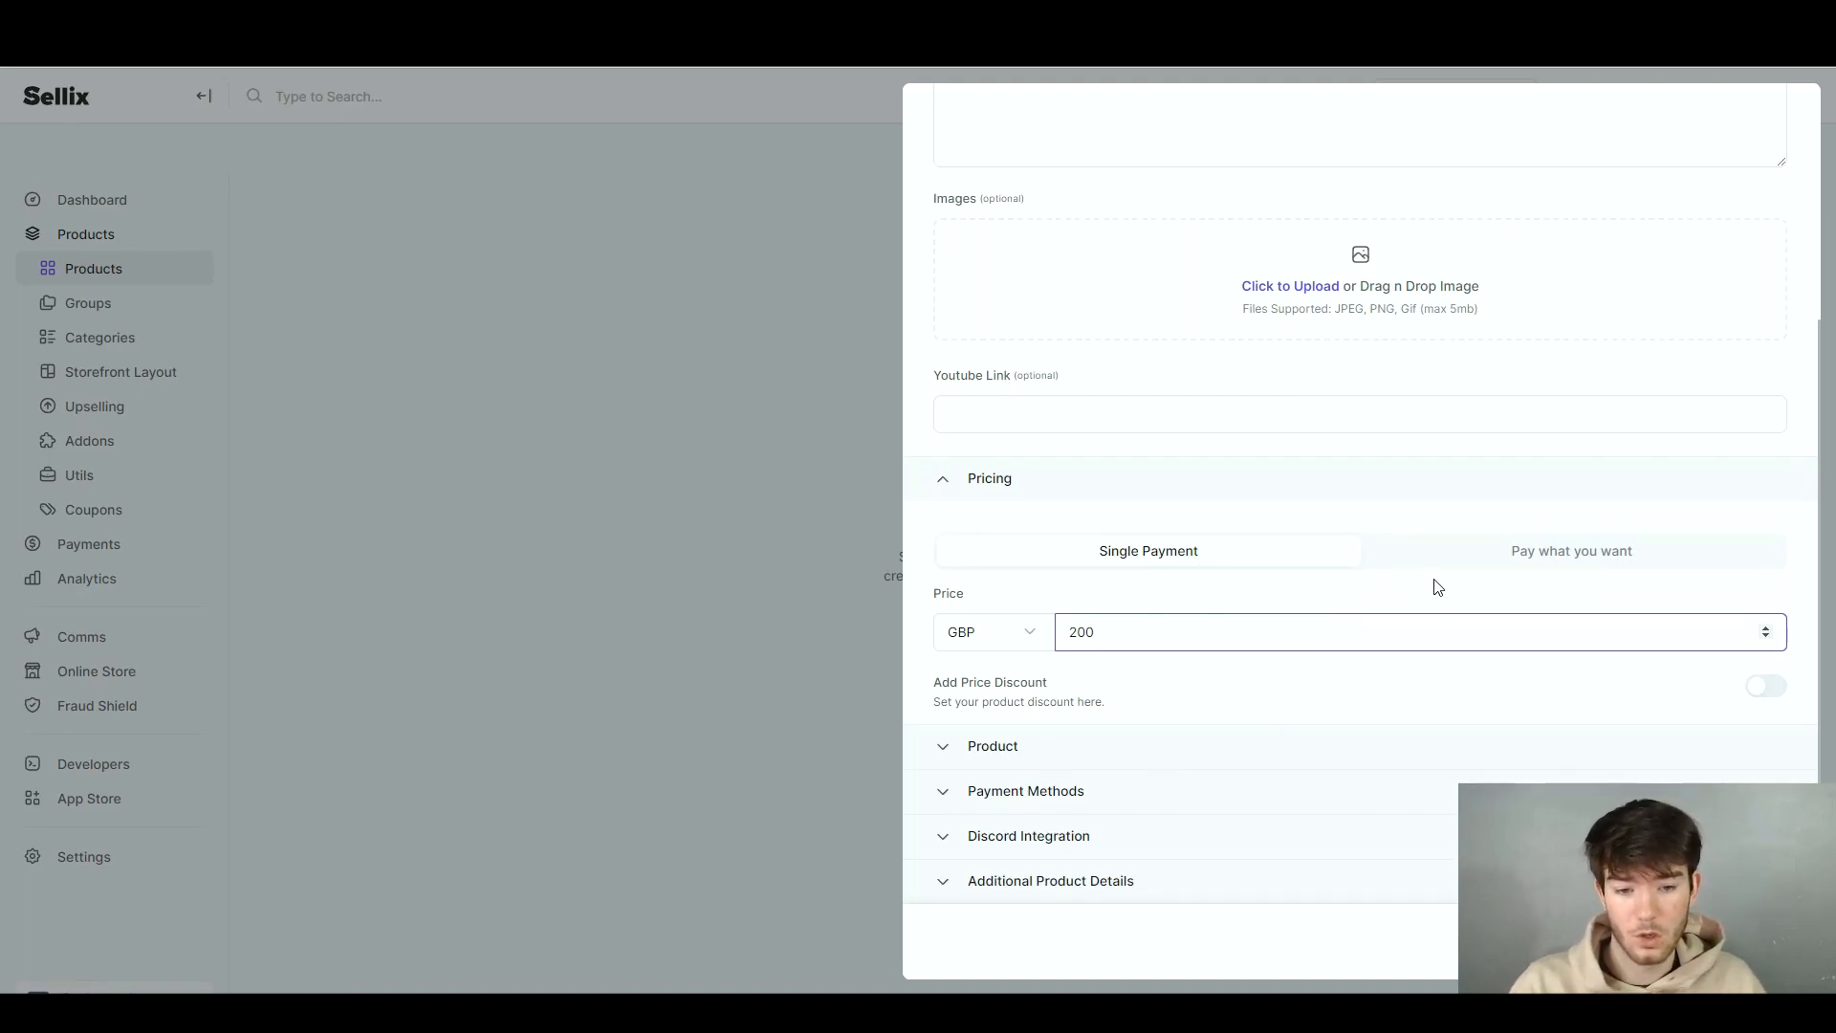
pyautogui.click(1756, 697)
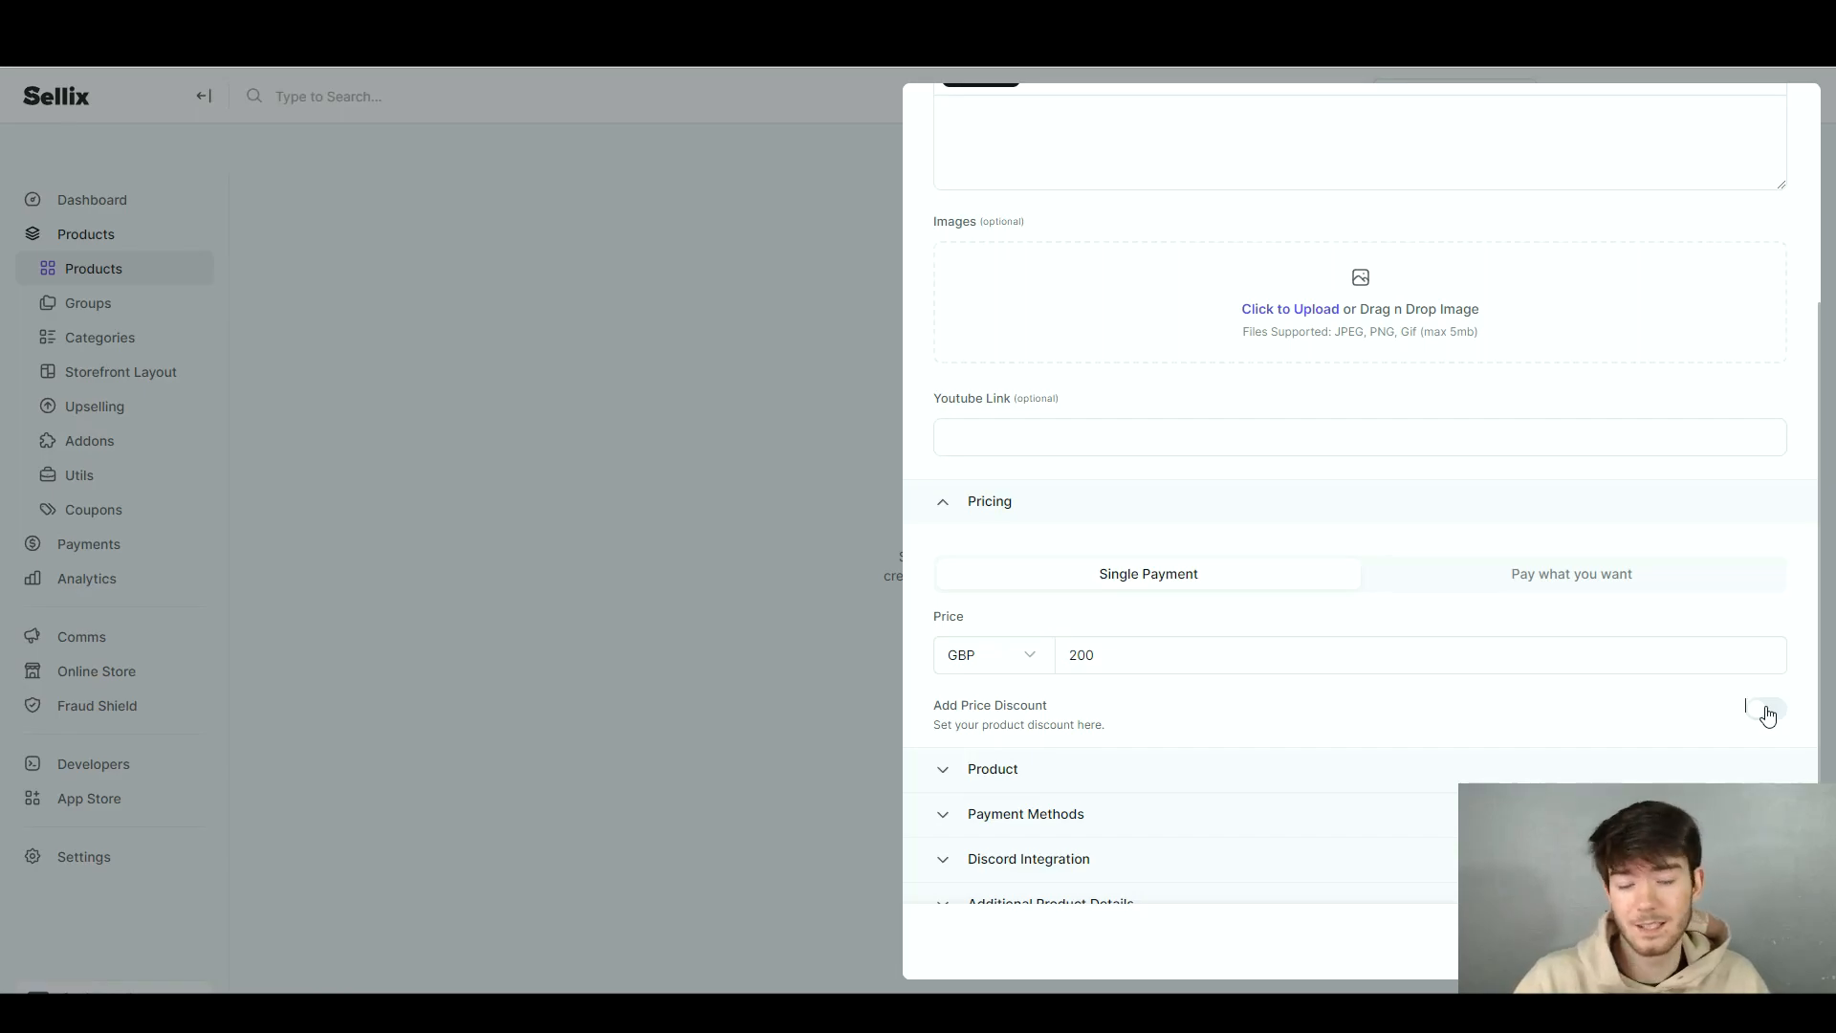
pyautogui.click(1242, 732)
pyautogui.scroll(-4, 1241, 705)
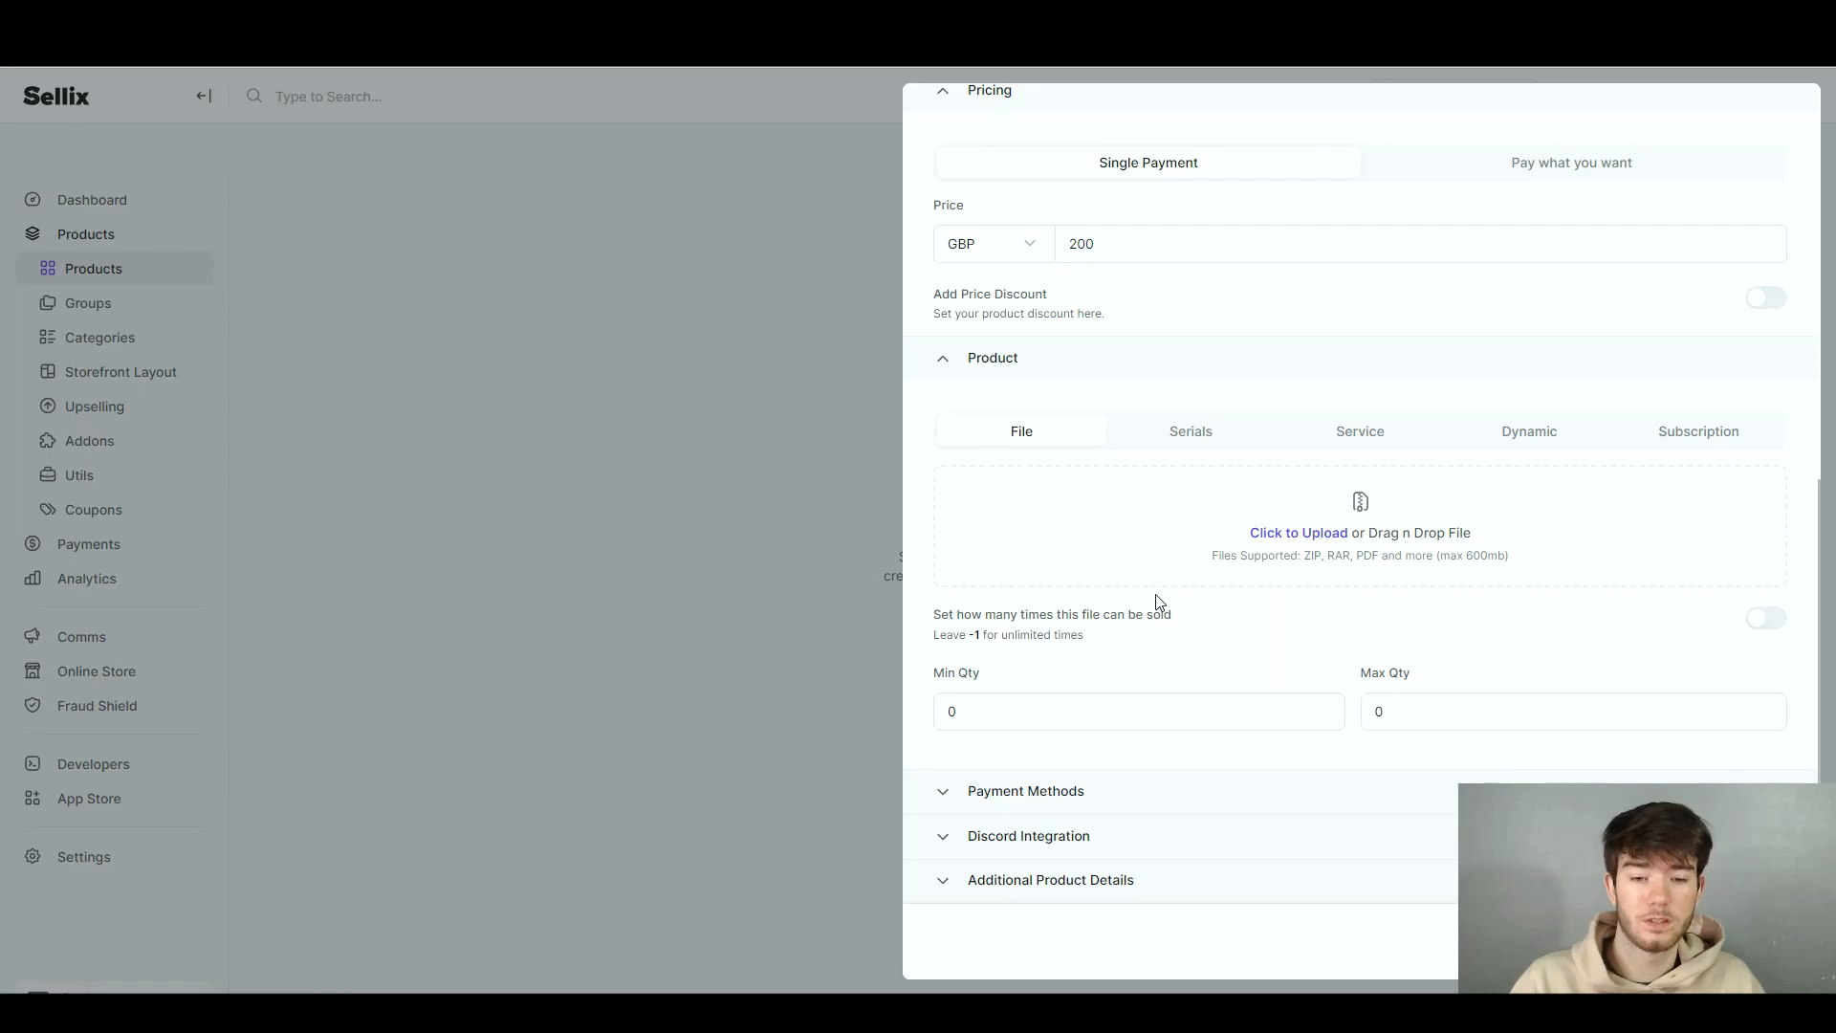
pyautogui.click(1030, 791)
pyautogui.scroll(-4, 1204, 674)
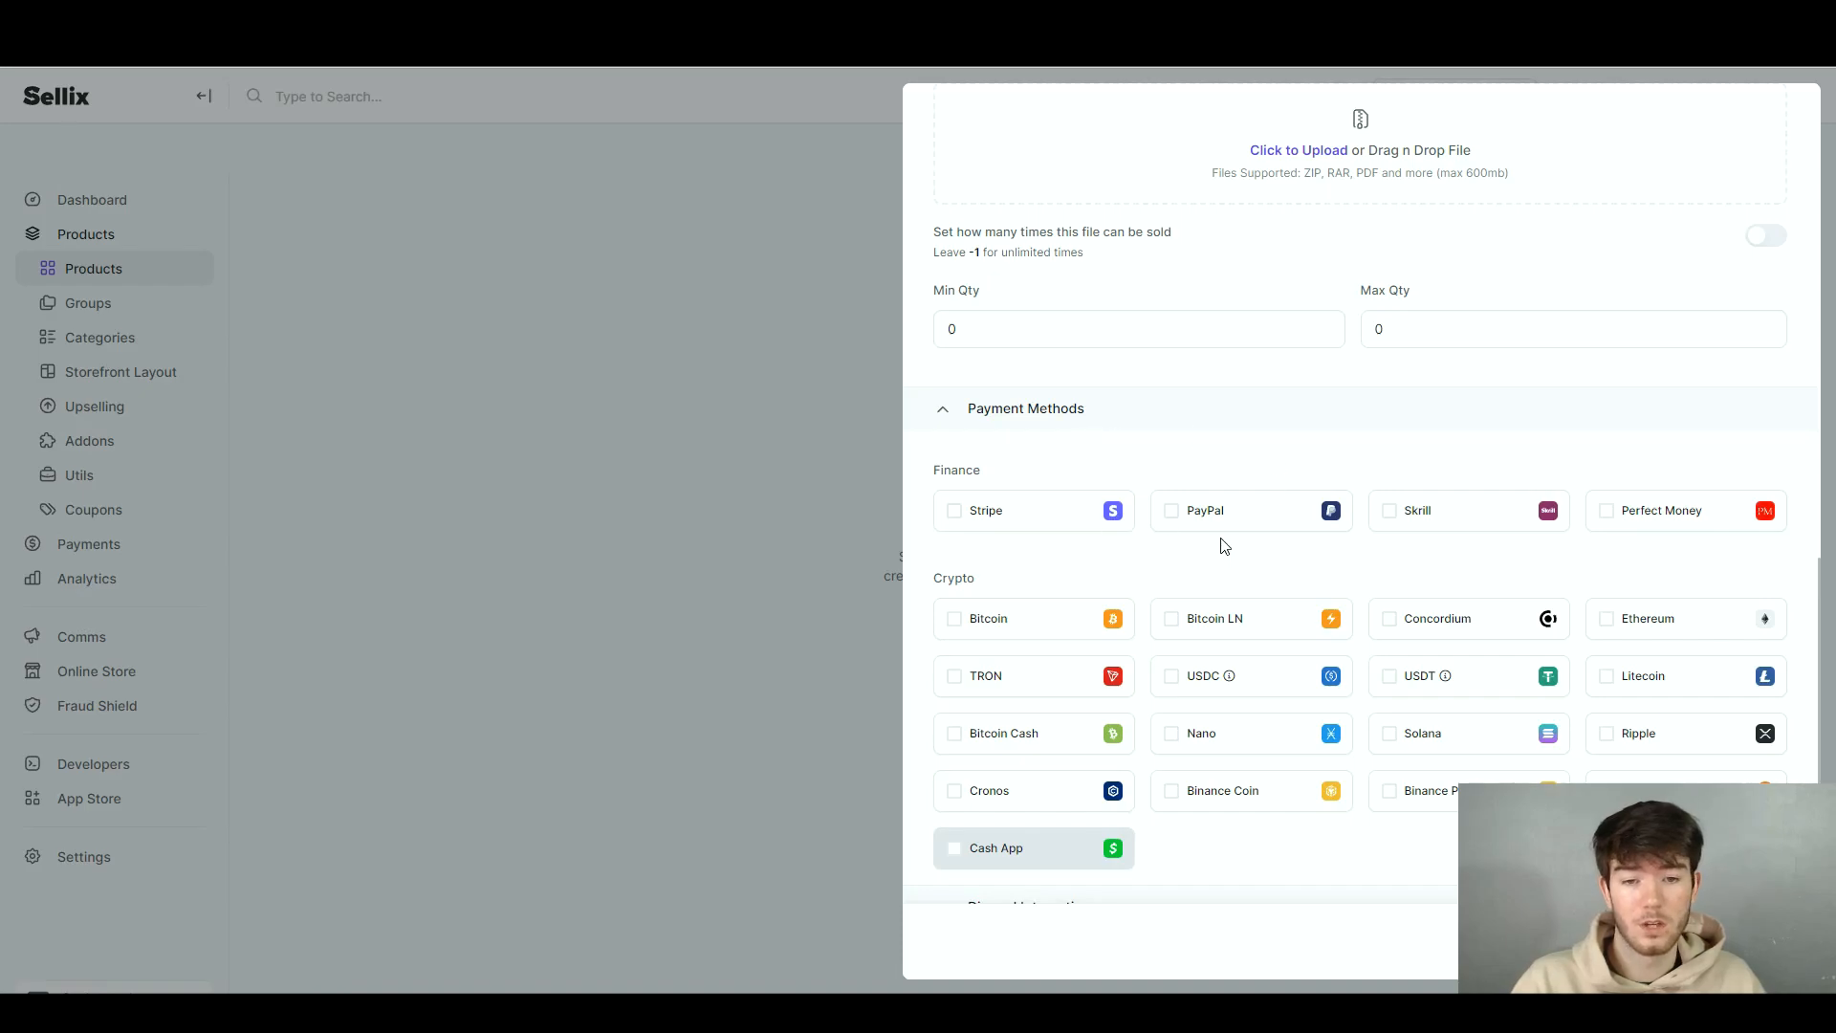
pyautogui.scroll(-1, 1105, 830)
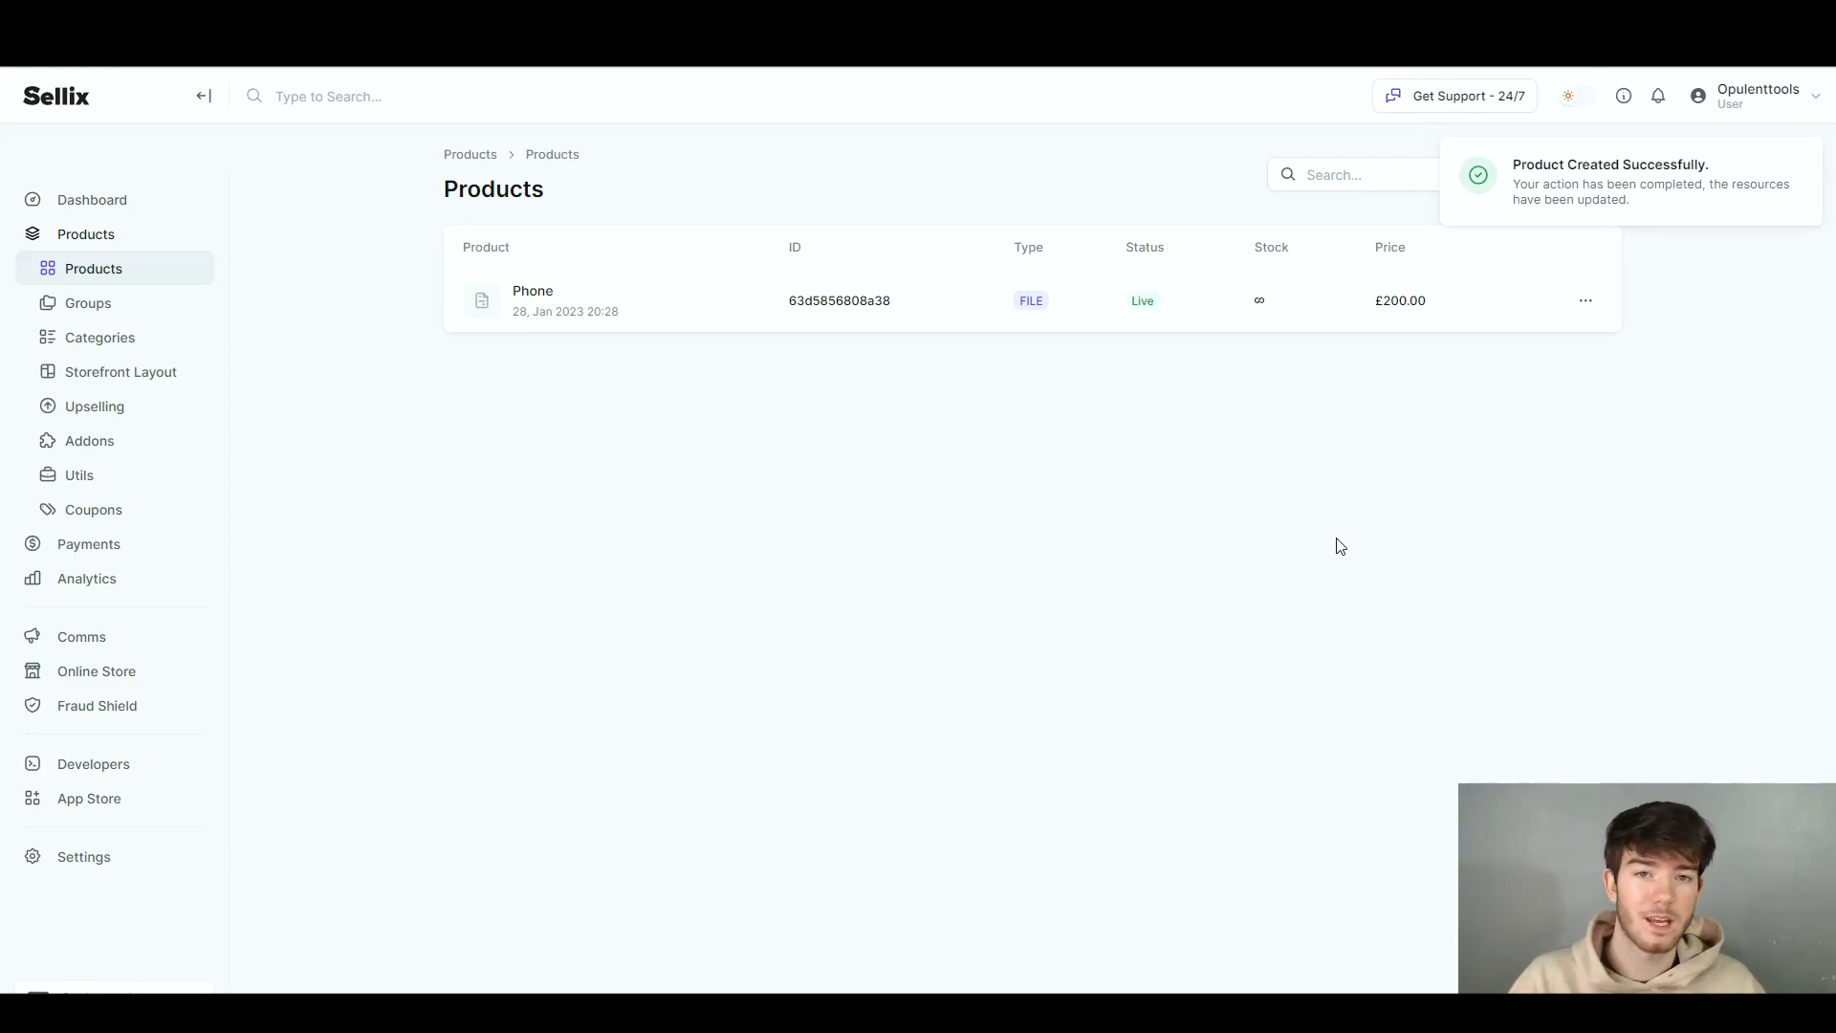
# Start a new product group and title it "Reviews group".
pyautogui.click(166, 312)
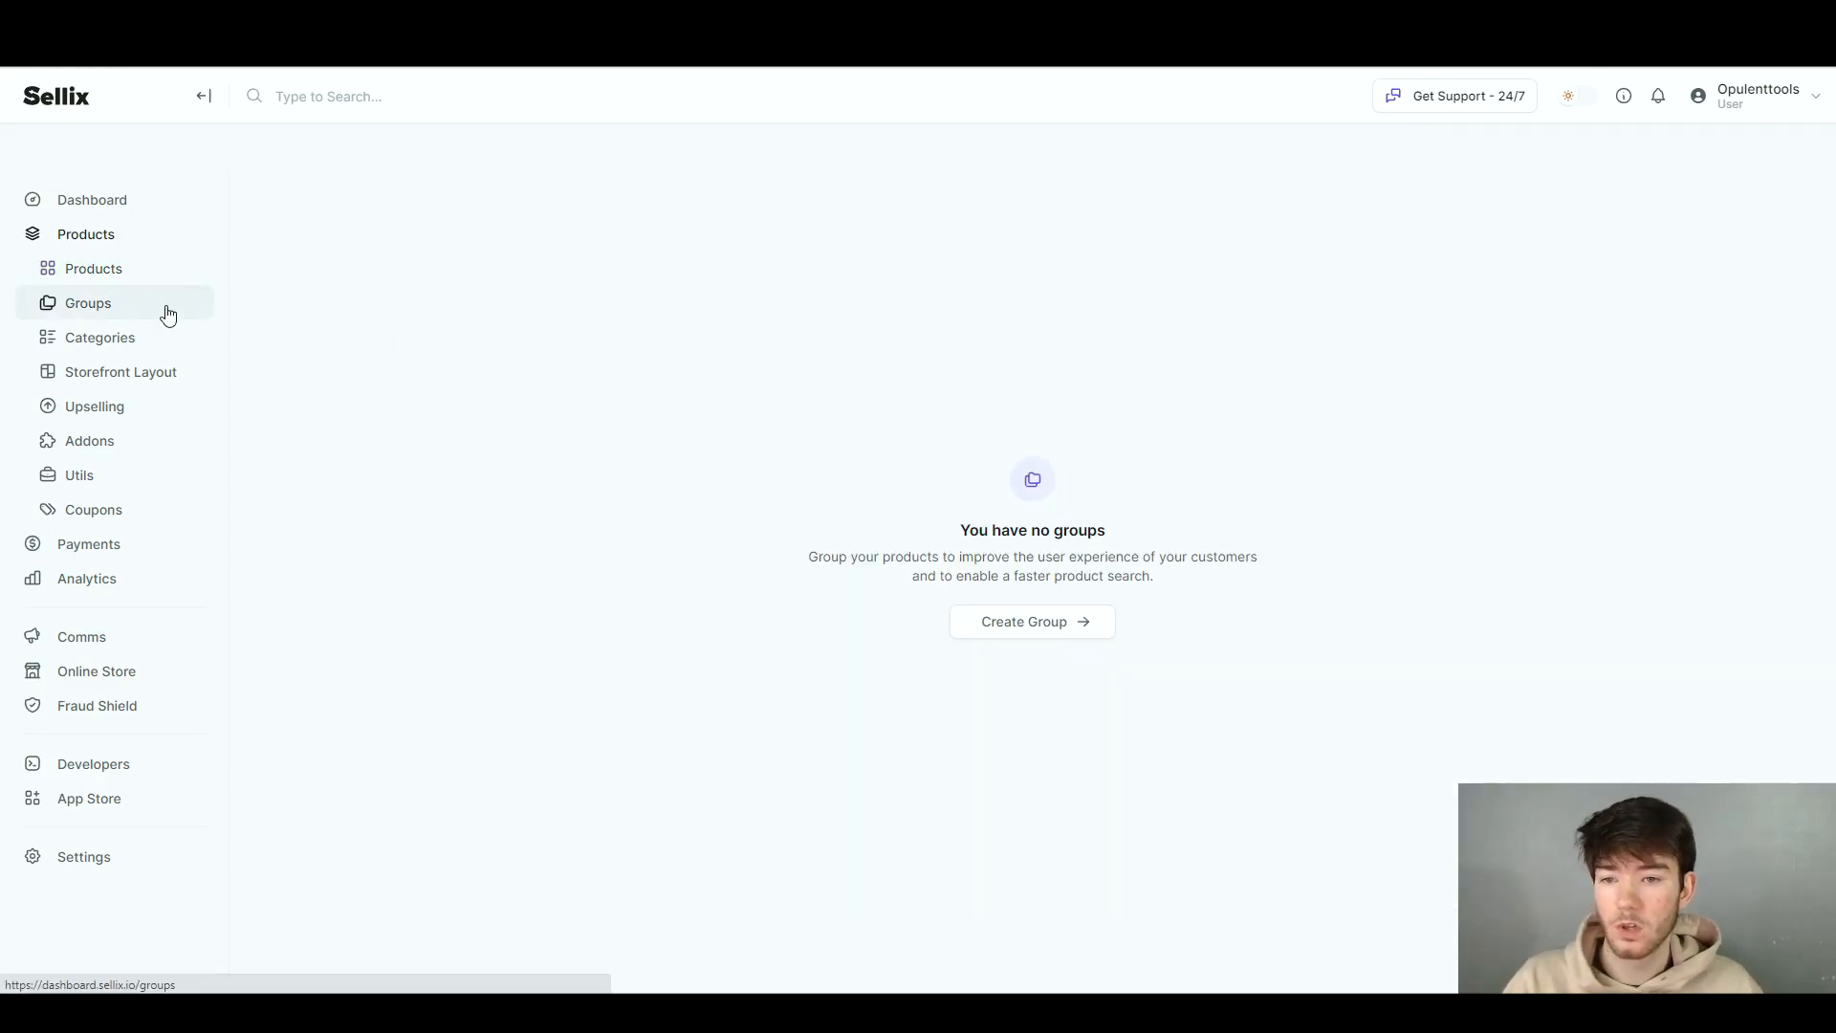
pyautogui.click(1049, 628)
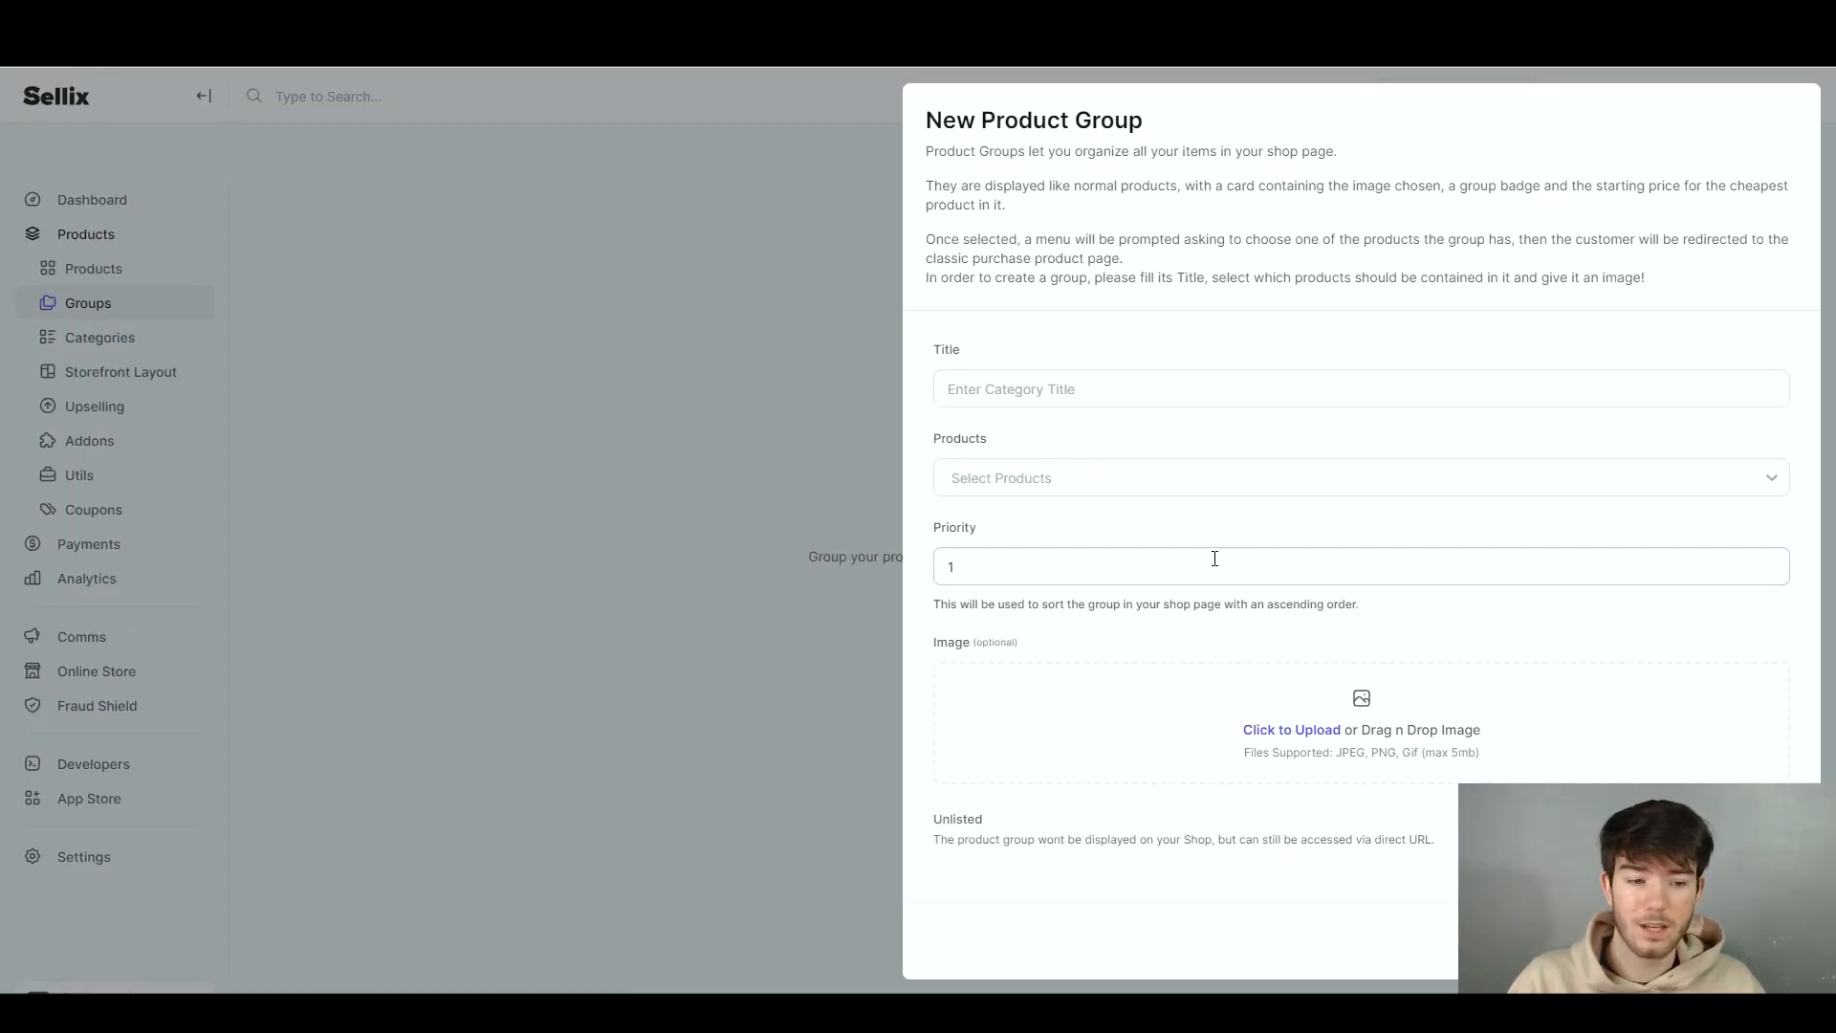
pyautogui.click(1094, 394)
pyautogui.write('Re')
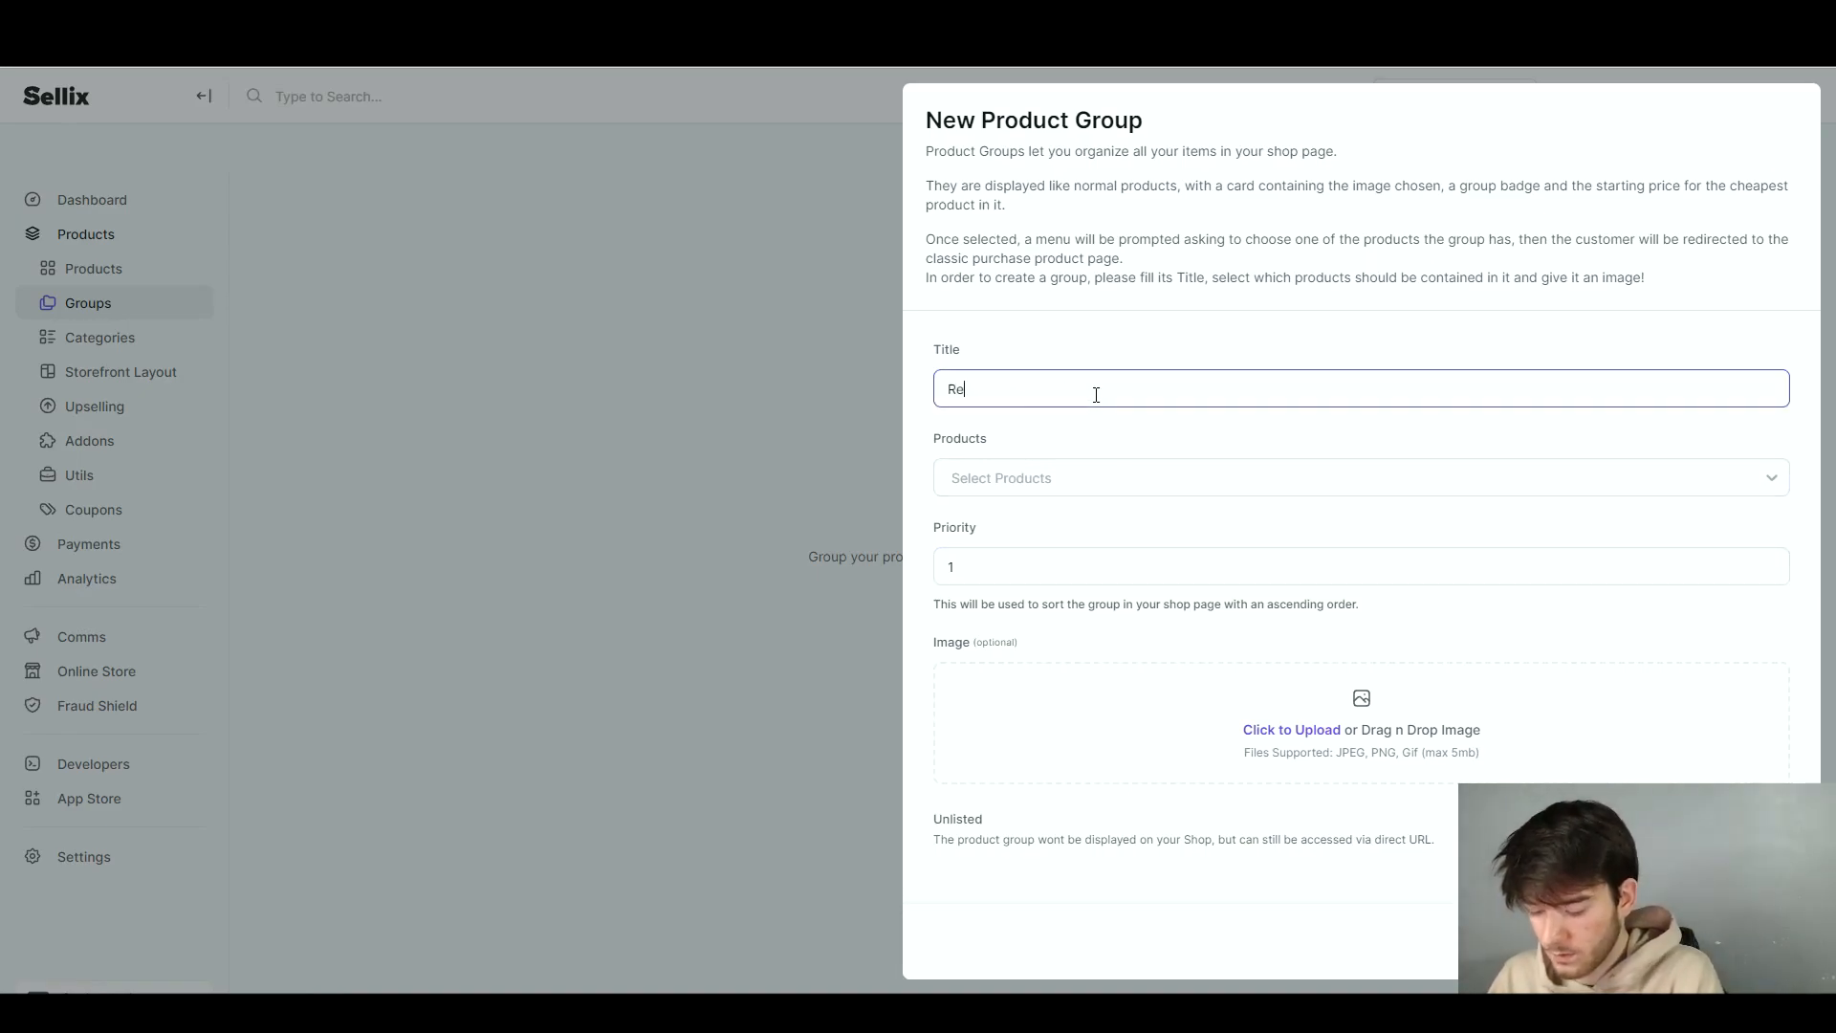
pyautogui.write('views group')
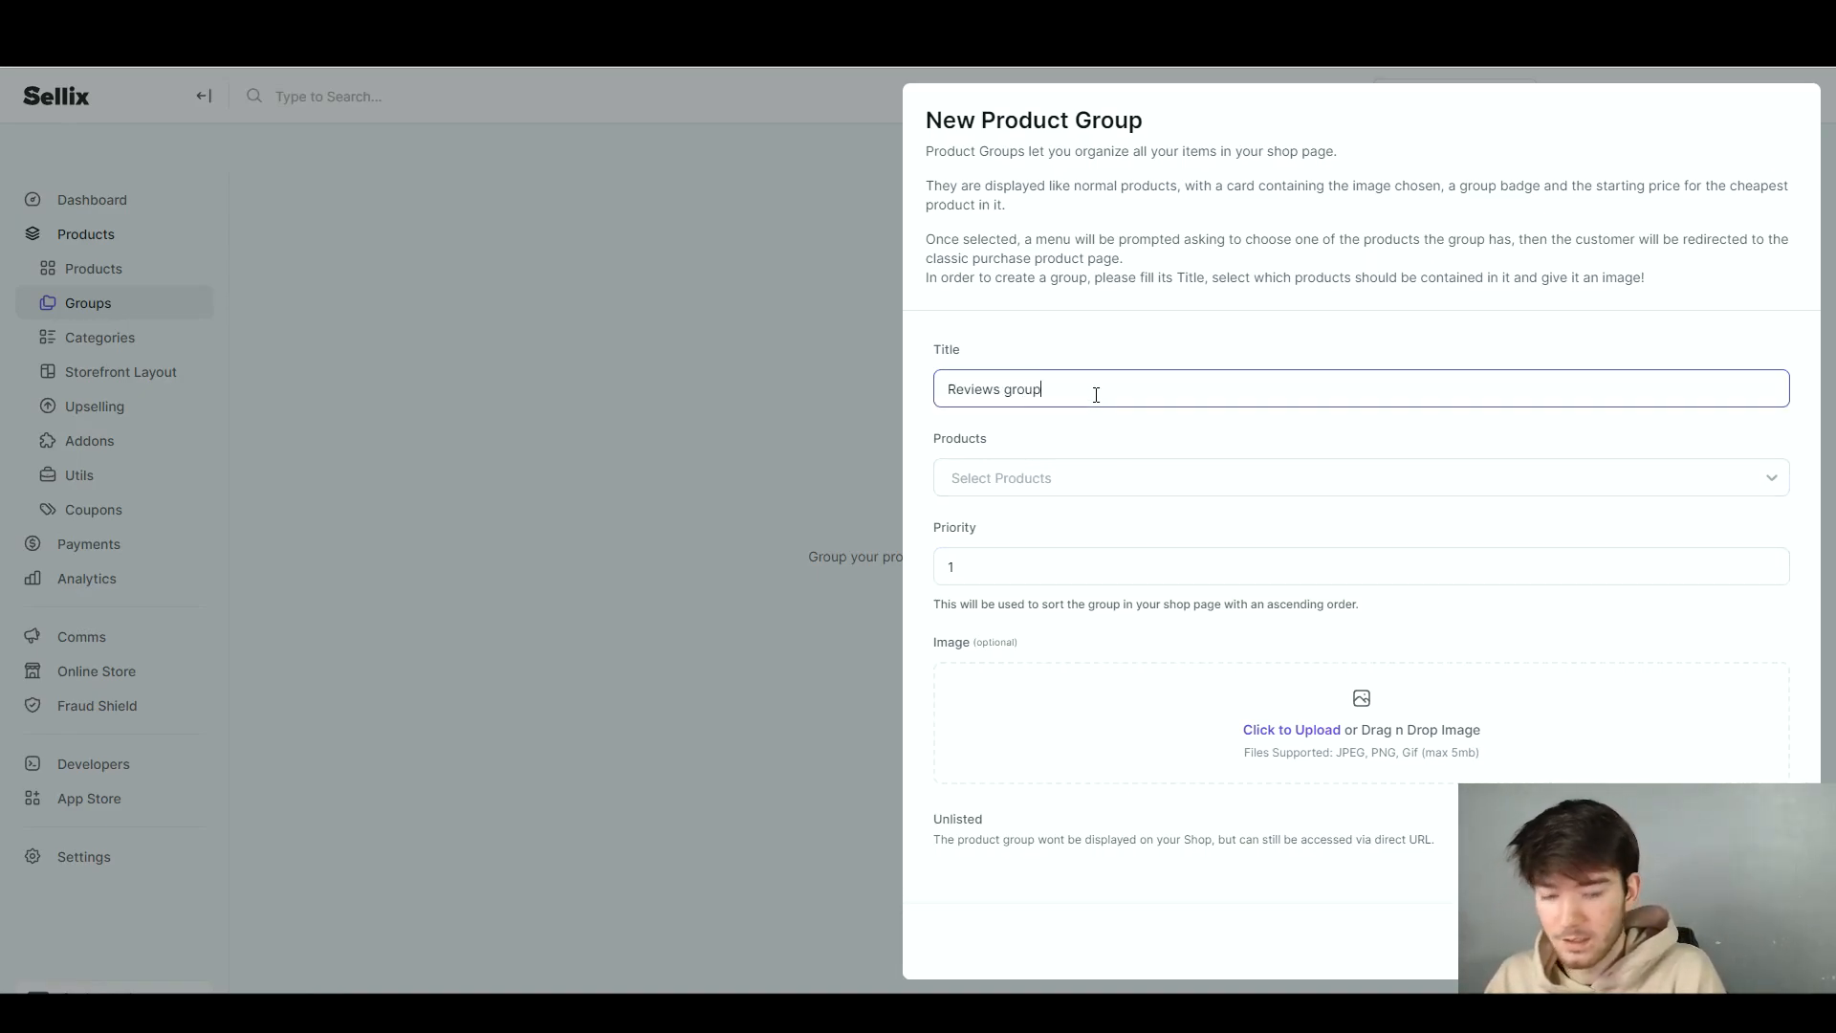
# Add the Phone product to the group and create the group.
pyautogui.click(1104, 488)
pyautogui.click(1100, 524)
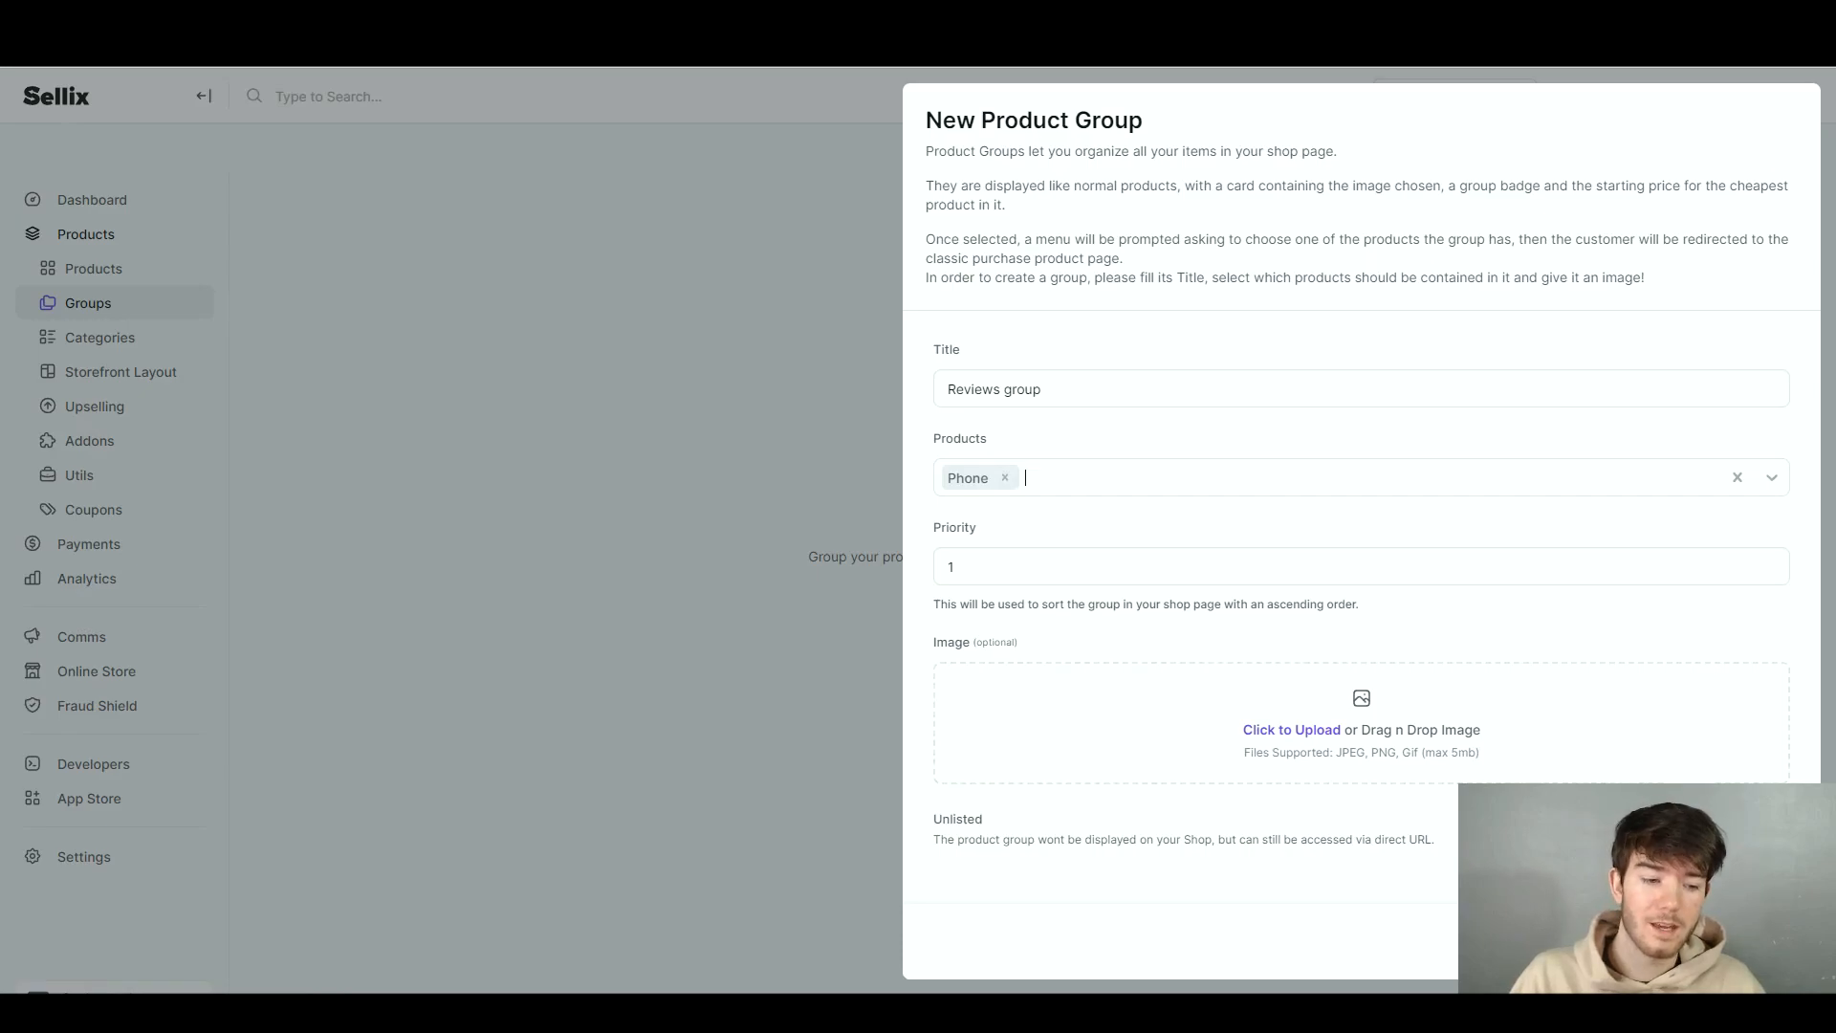
pyautogui.click(1741, 941)
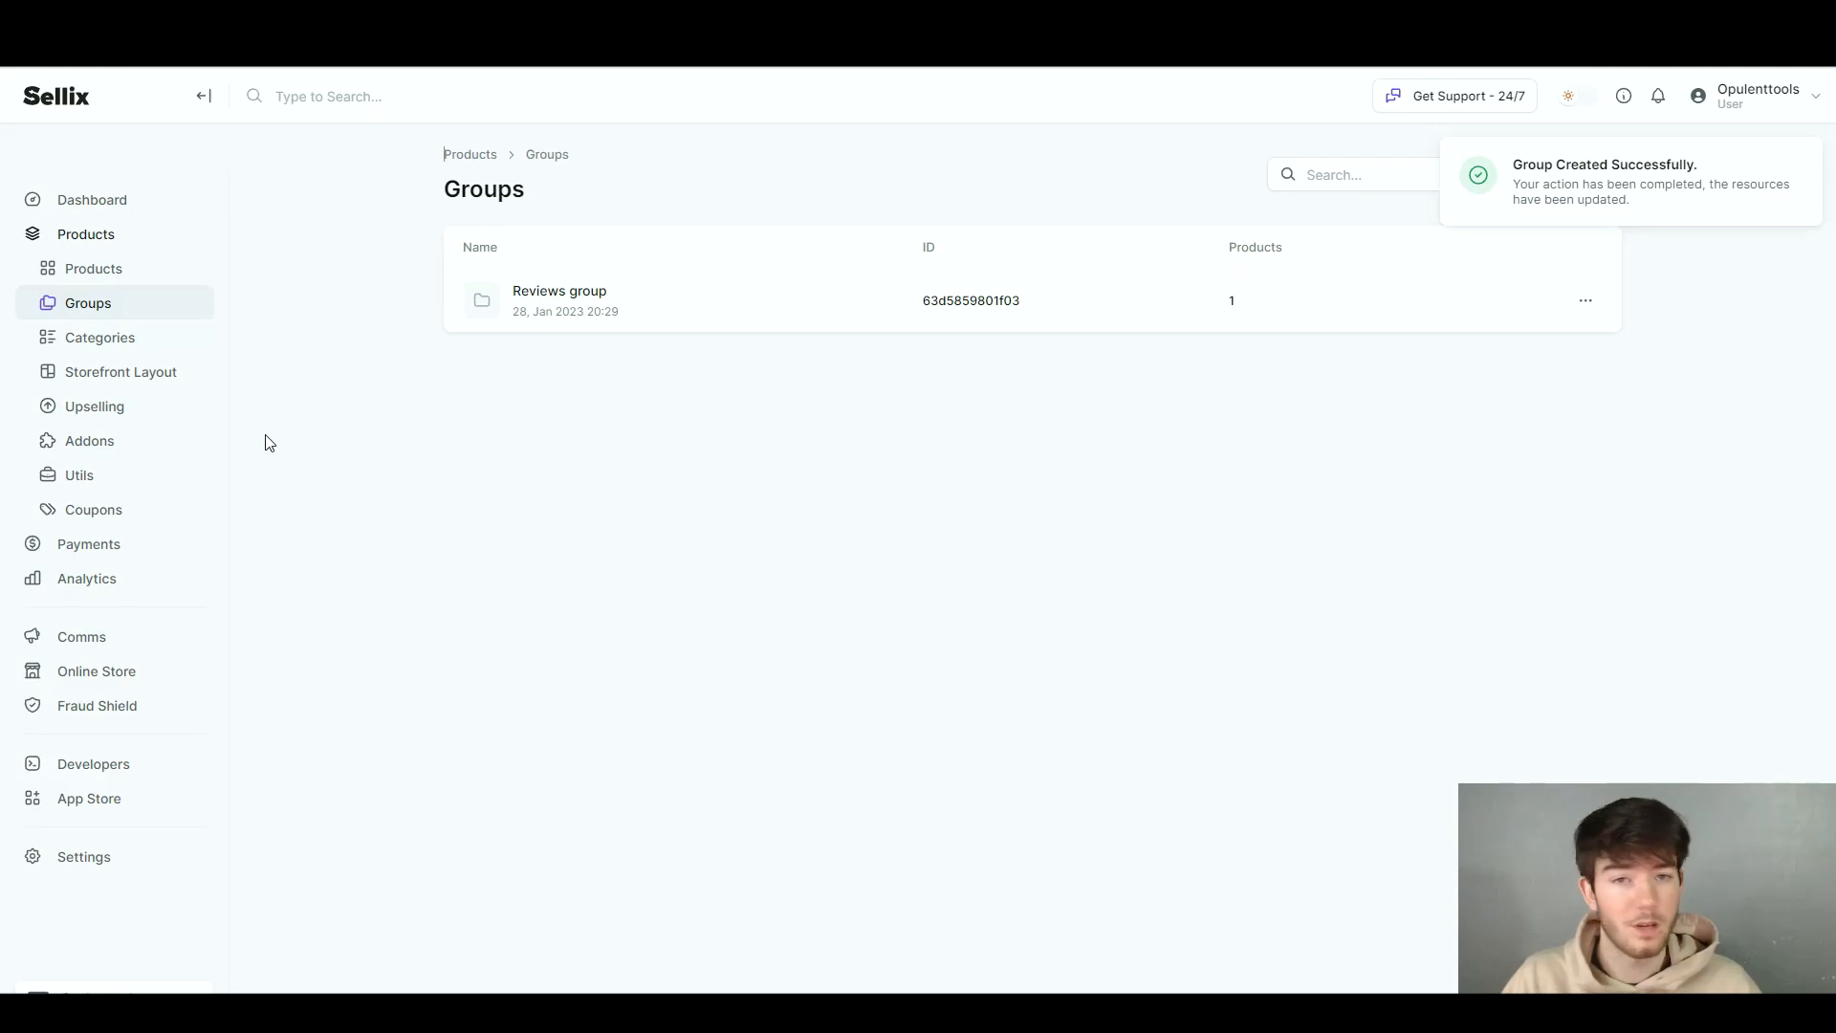
# Look over the Categories and Upselling sections, opening the creation forms for a category and an upselling bundle.
pyautogui.click(140, 337)
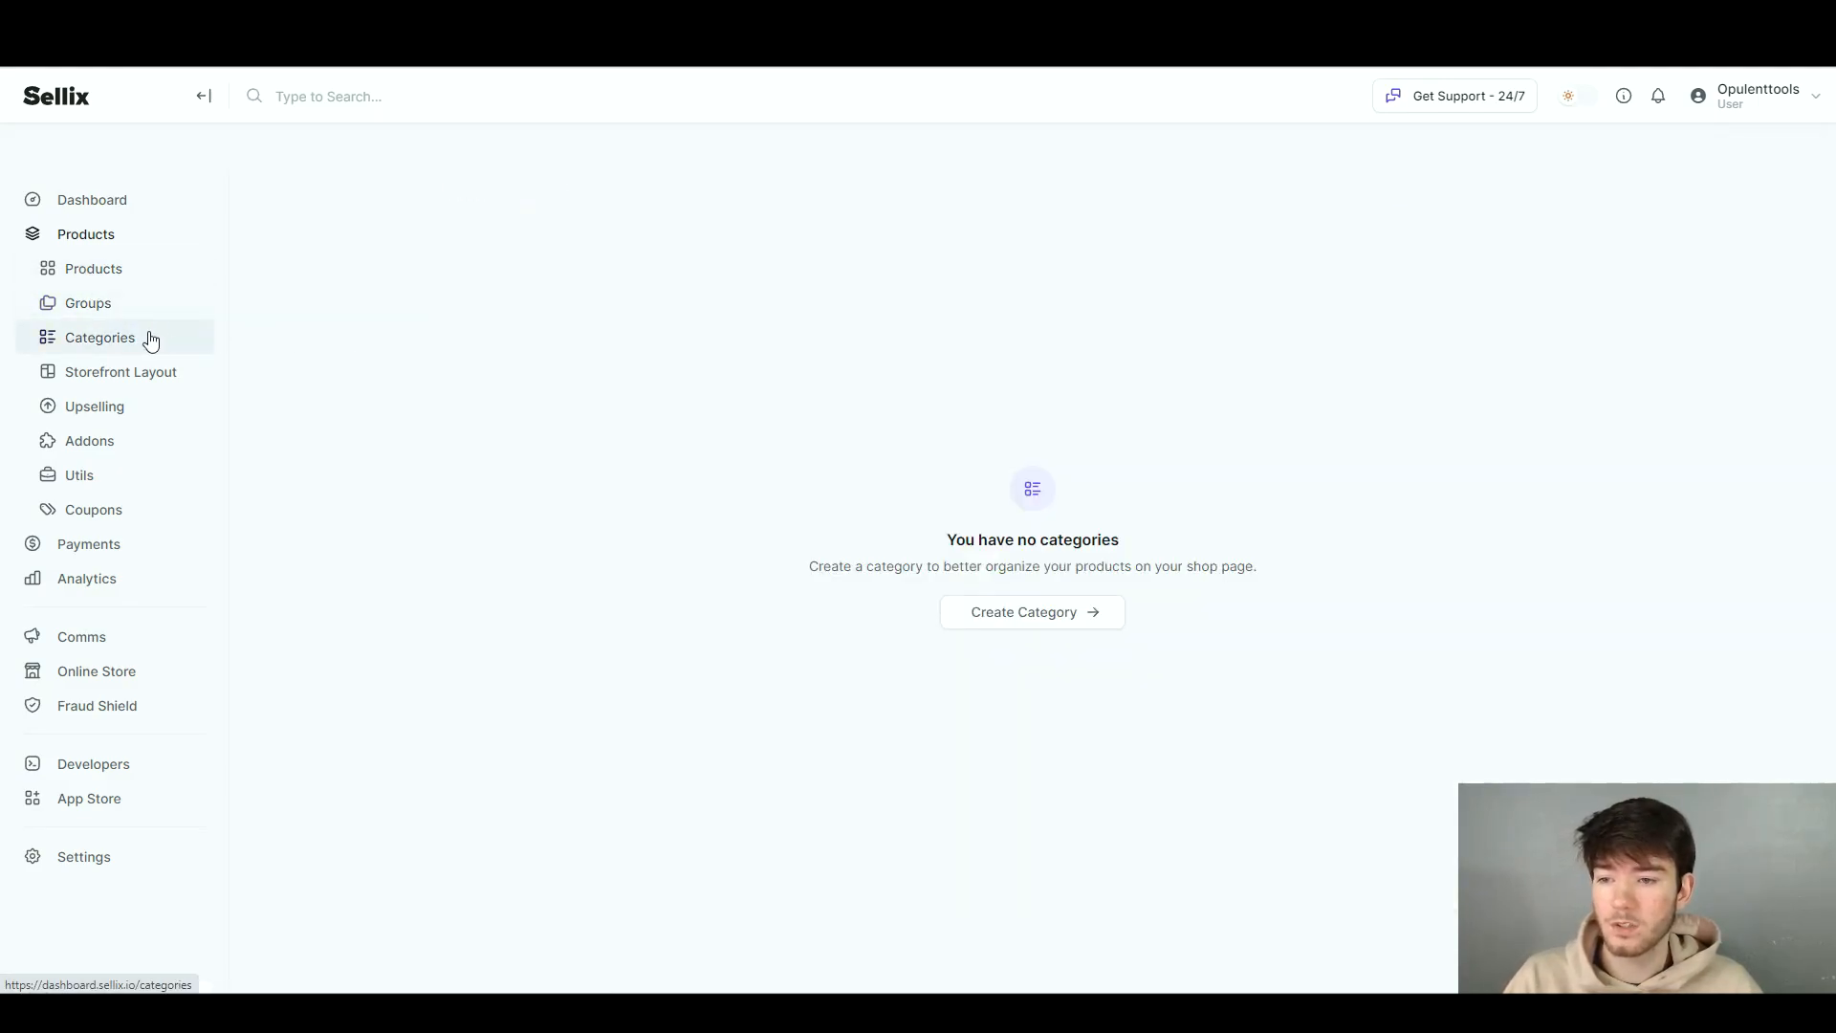
pyautogui.click(1090, 622)
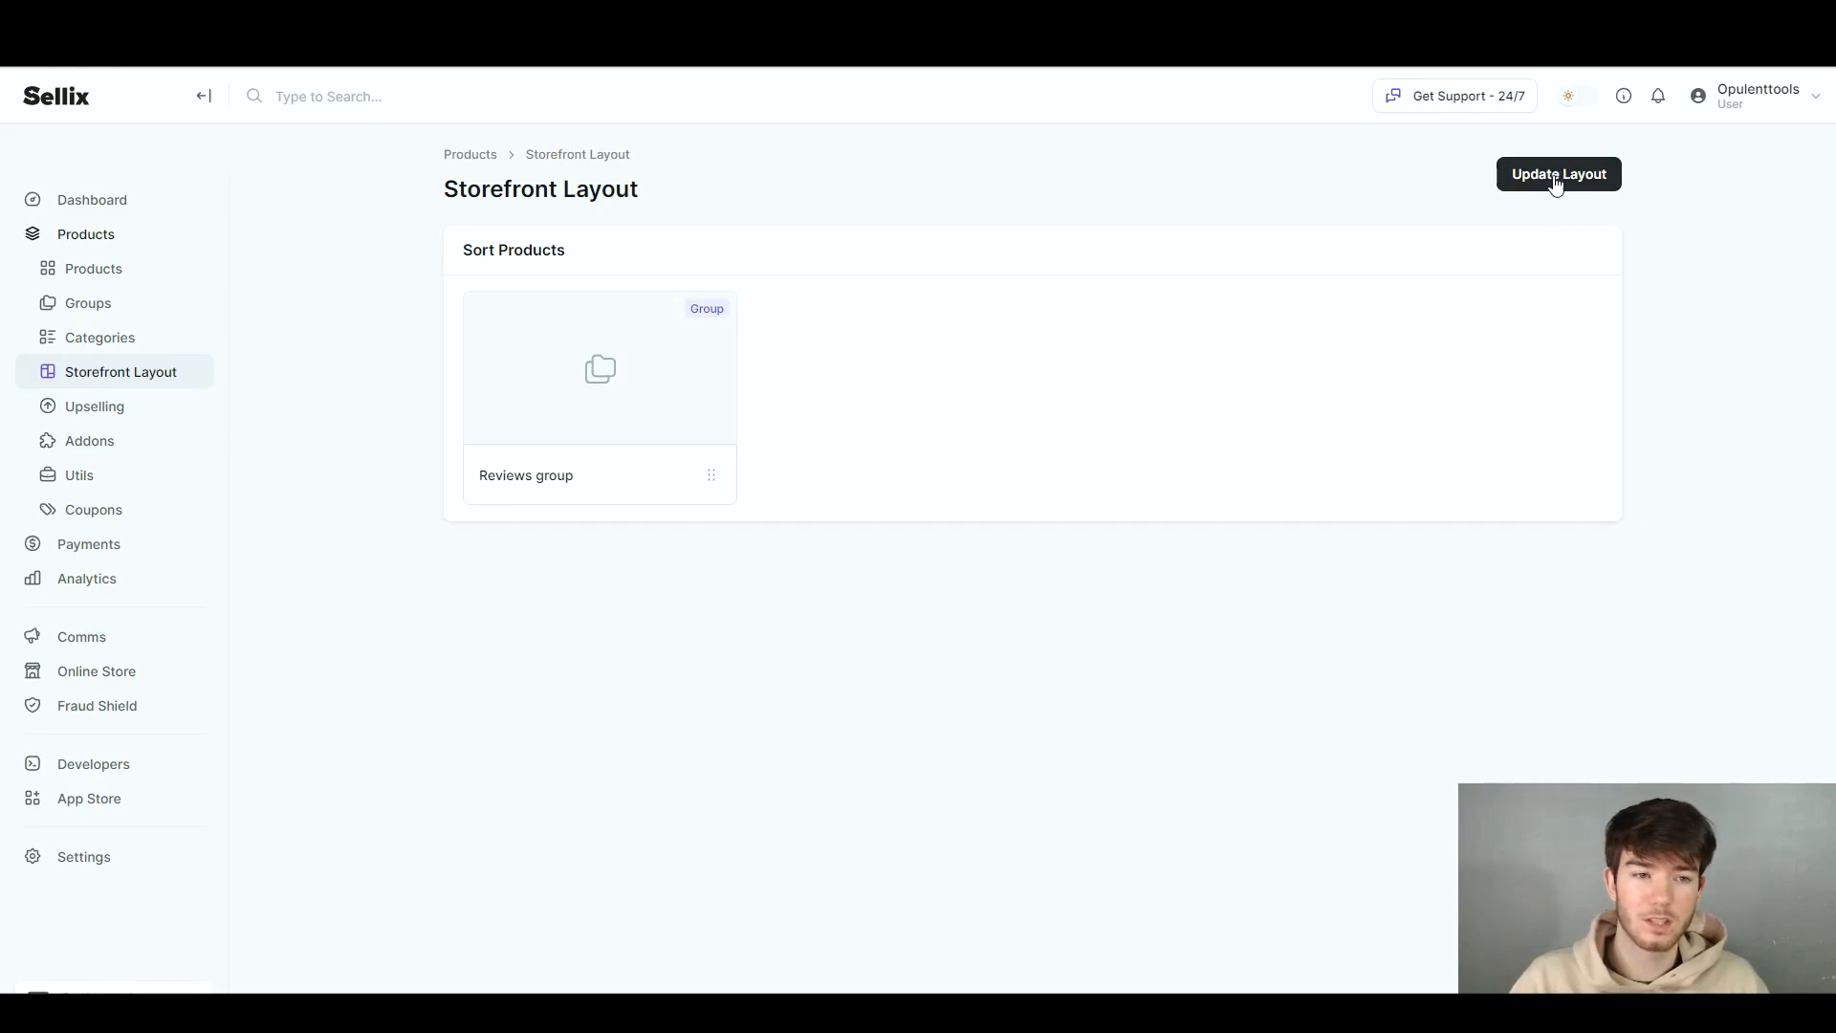
pyautogui.click(155, 408)
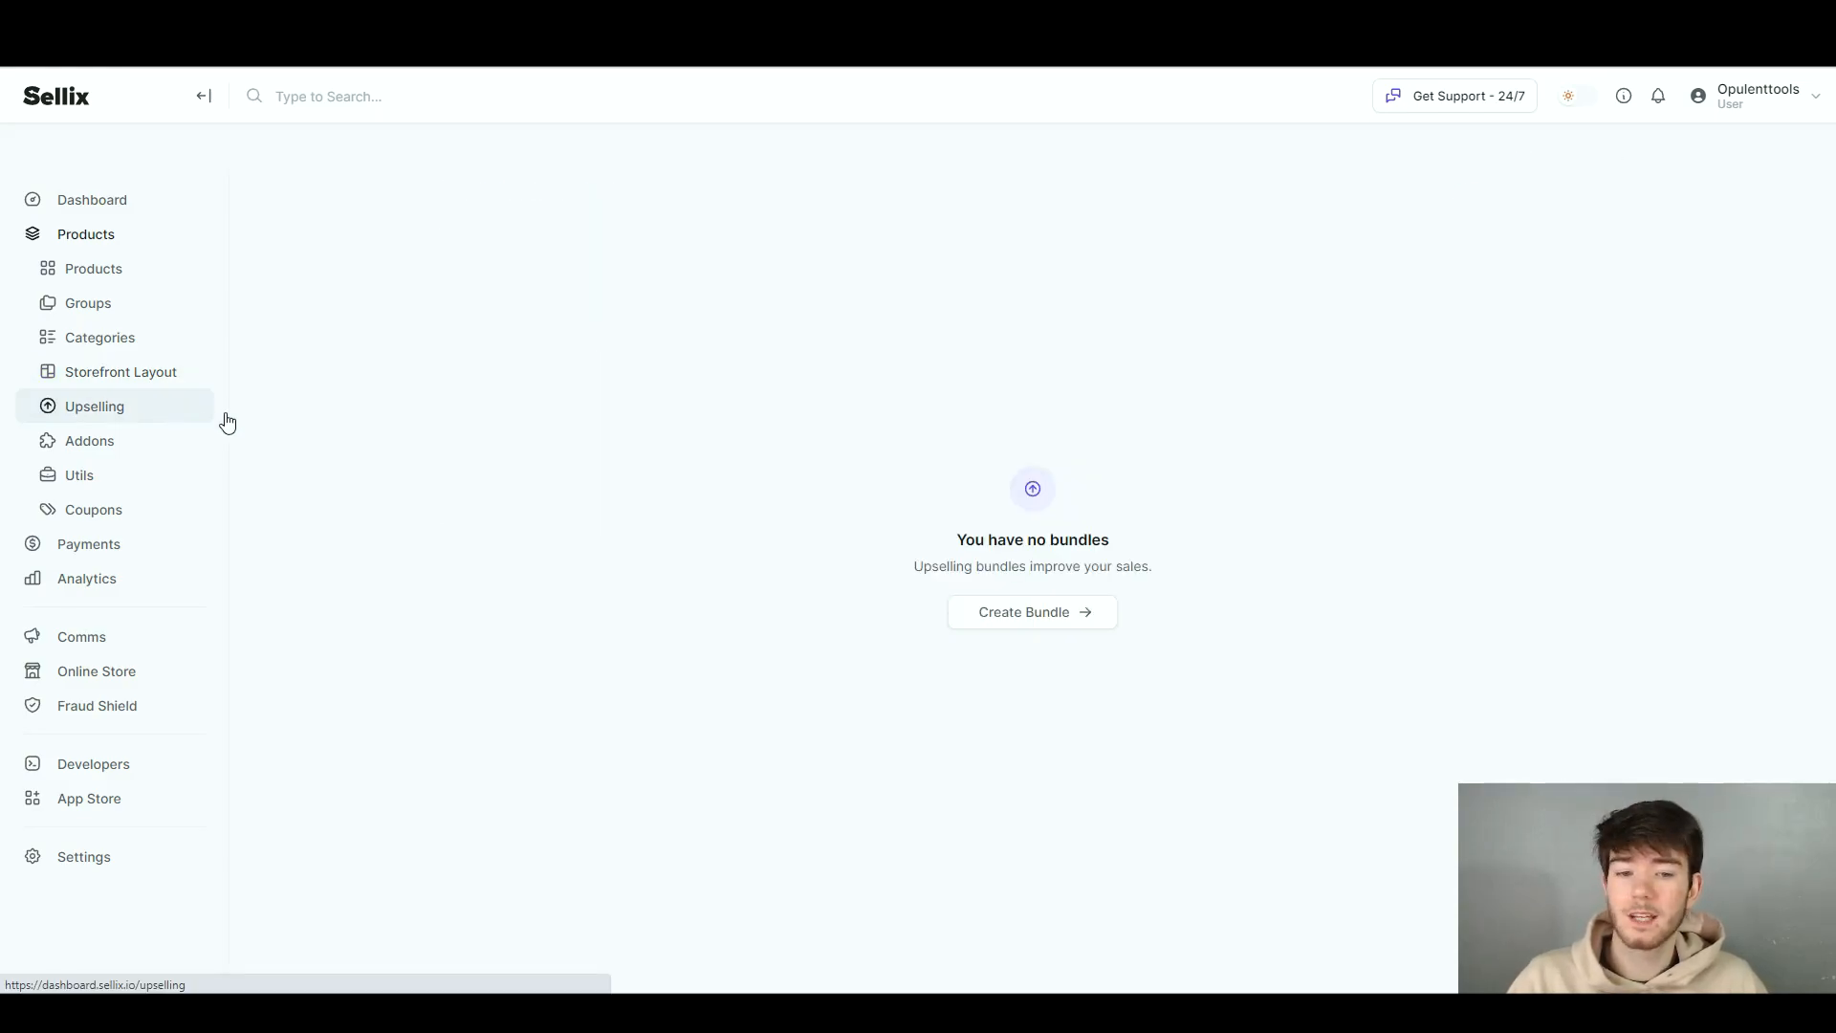
pyautogui.click(1081, 629)
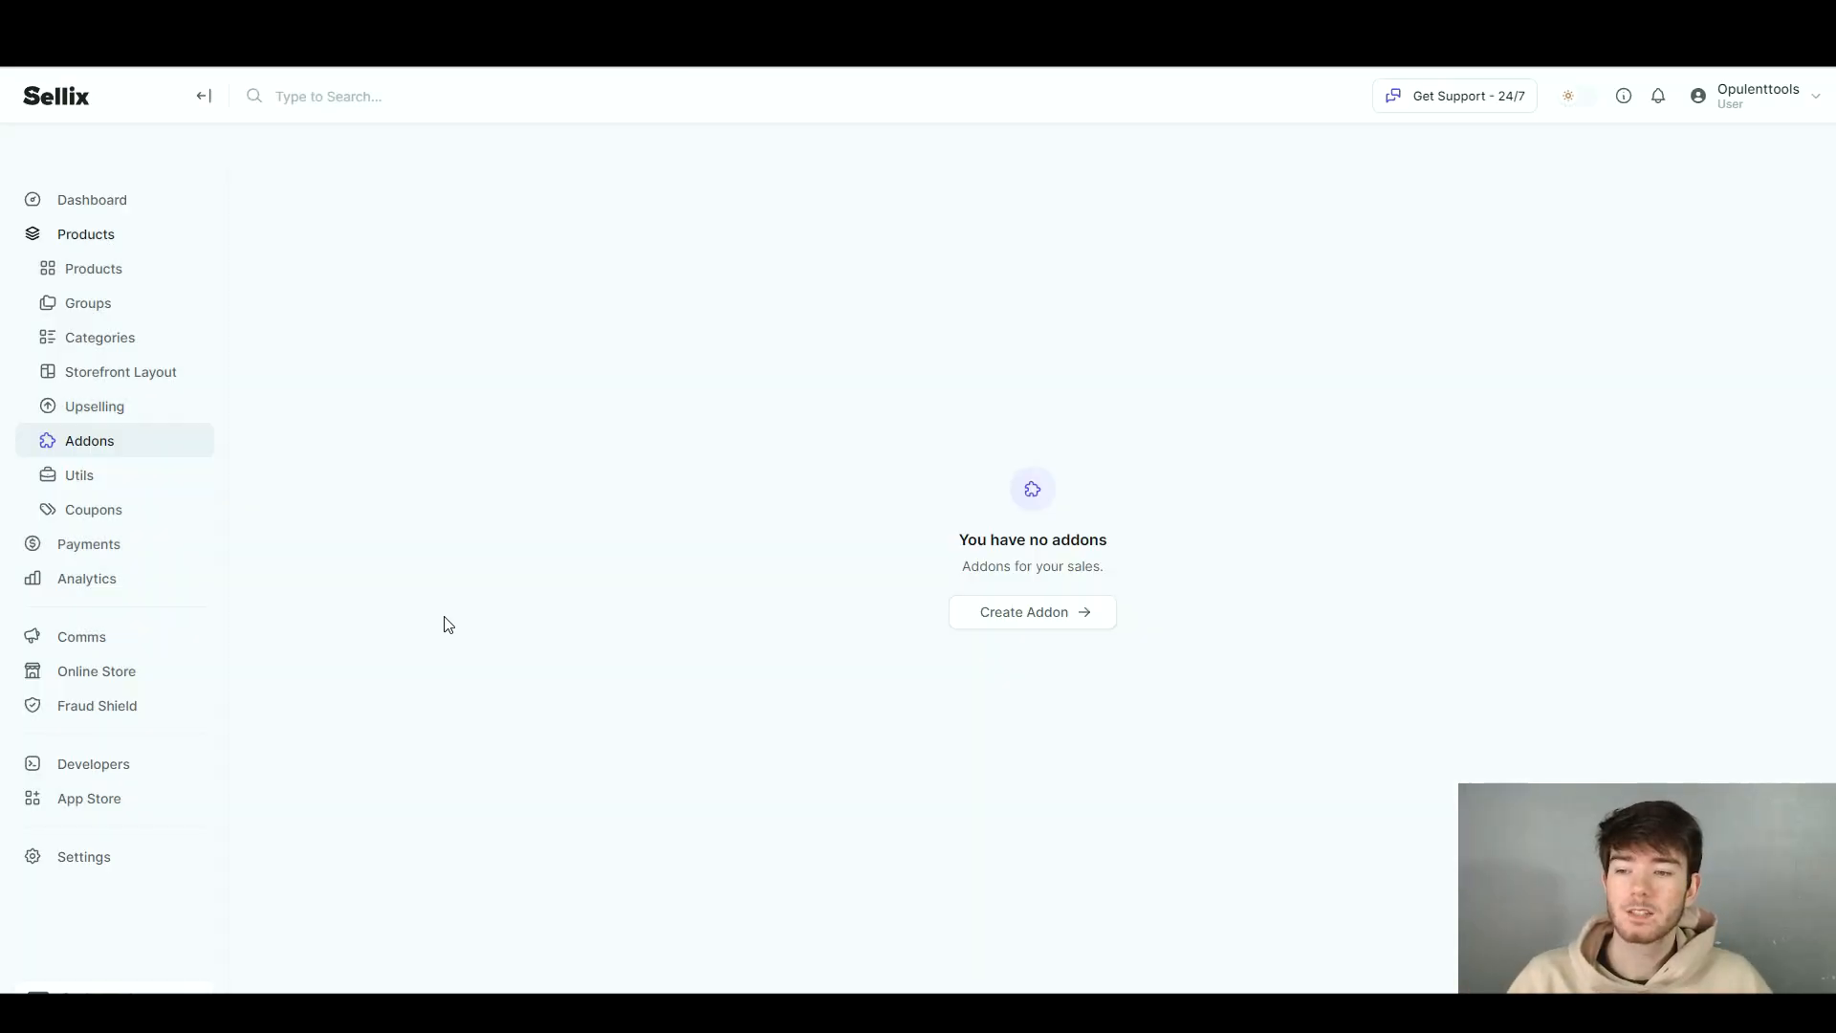
# Start a new product addon and title it "Addon".
pyautogui.click(1024, 622)
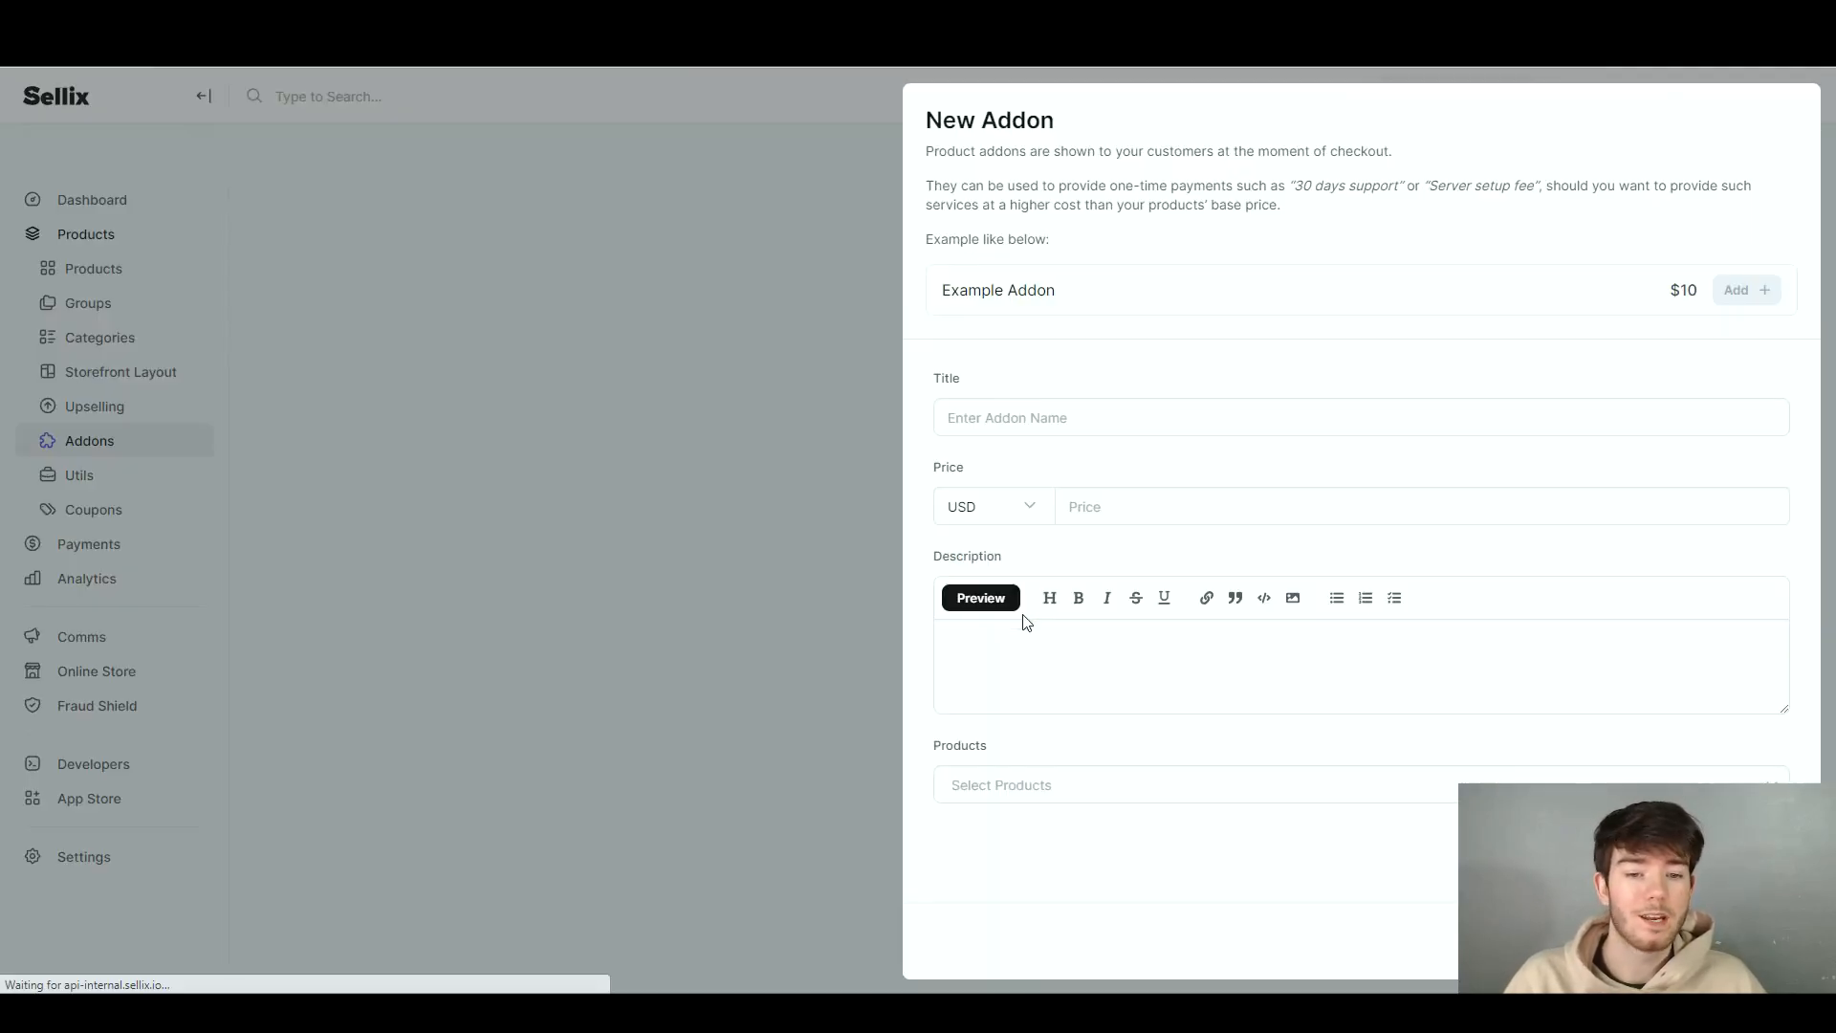
pyautogui.click(1031, 423)
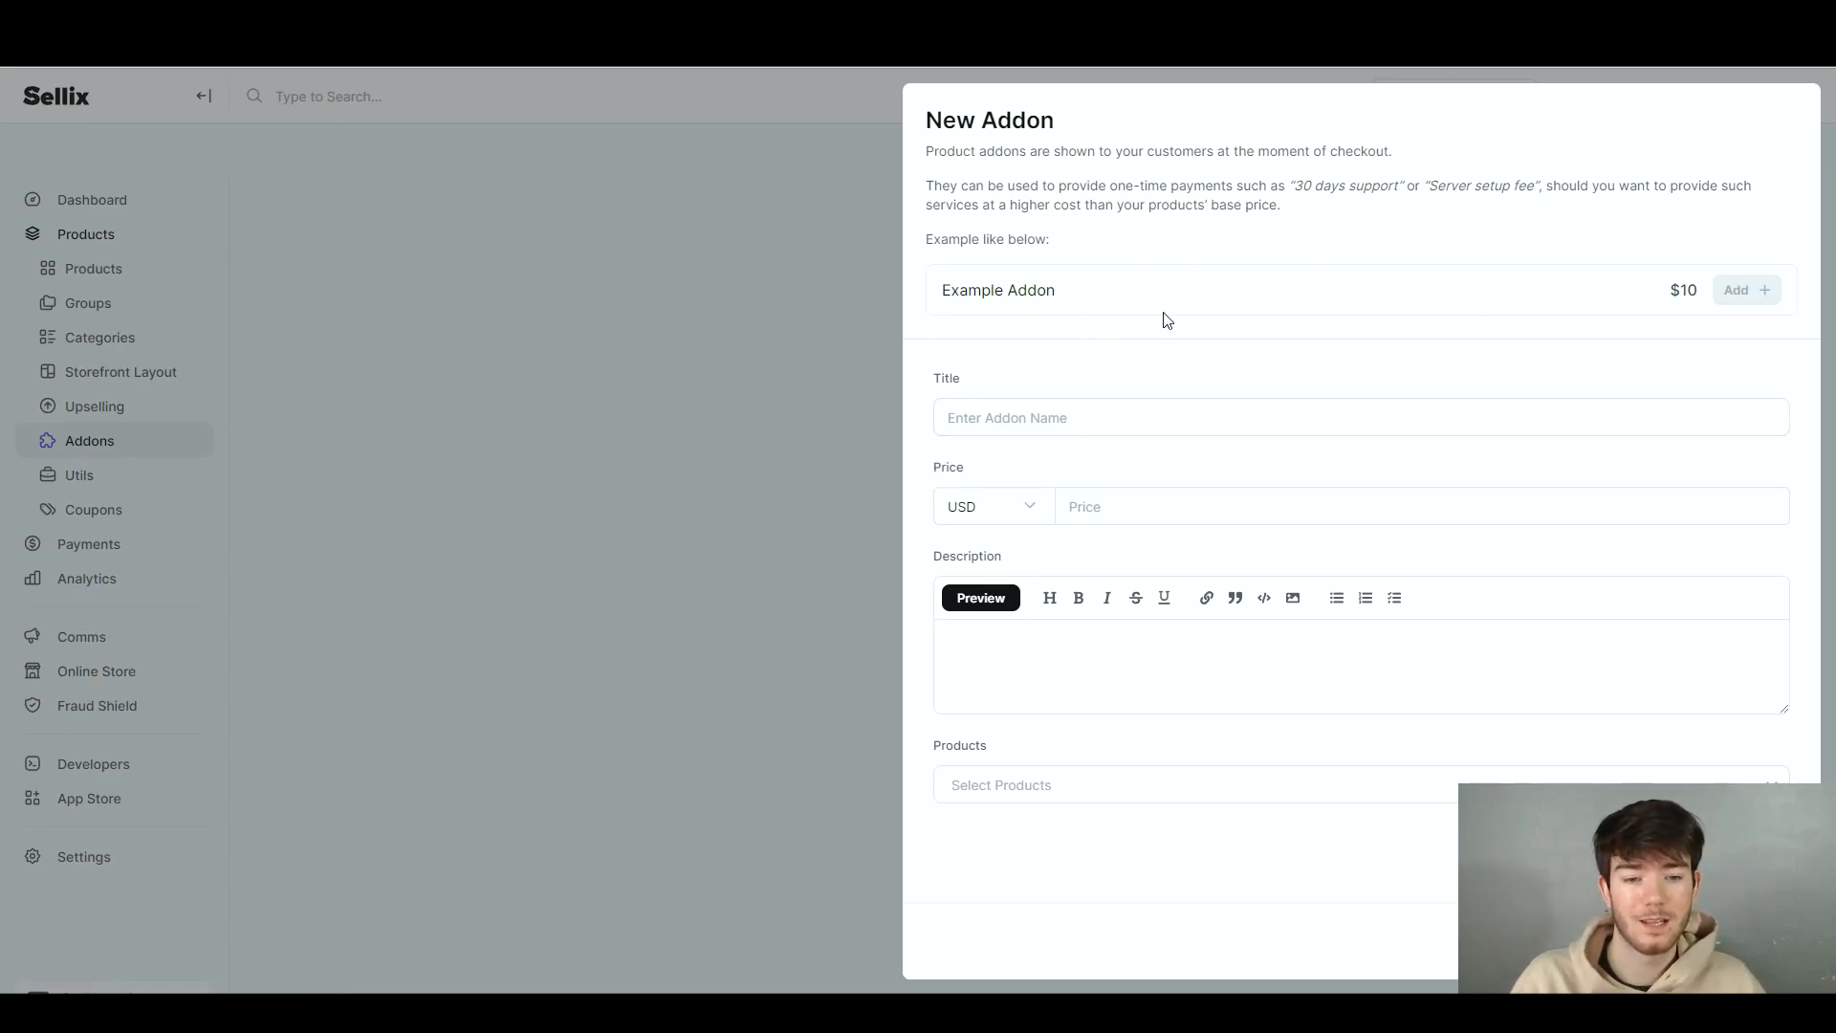
pyautogui.click(1221, 411)
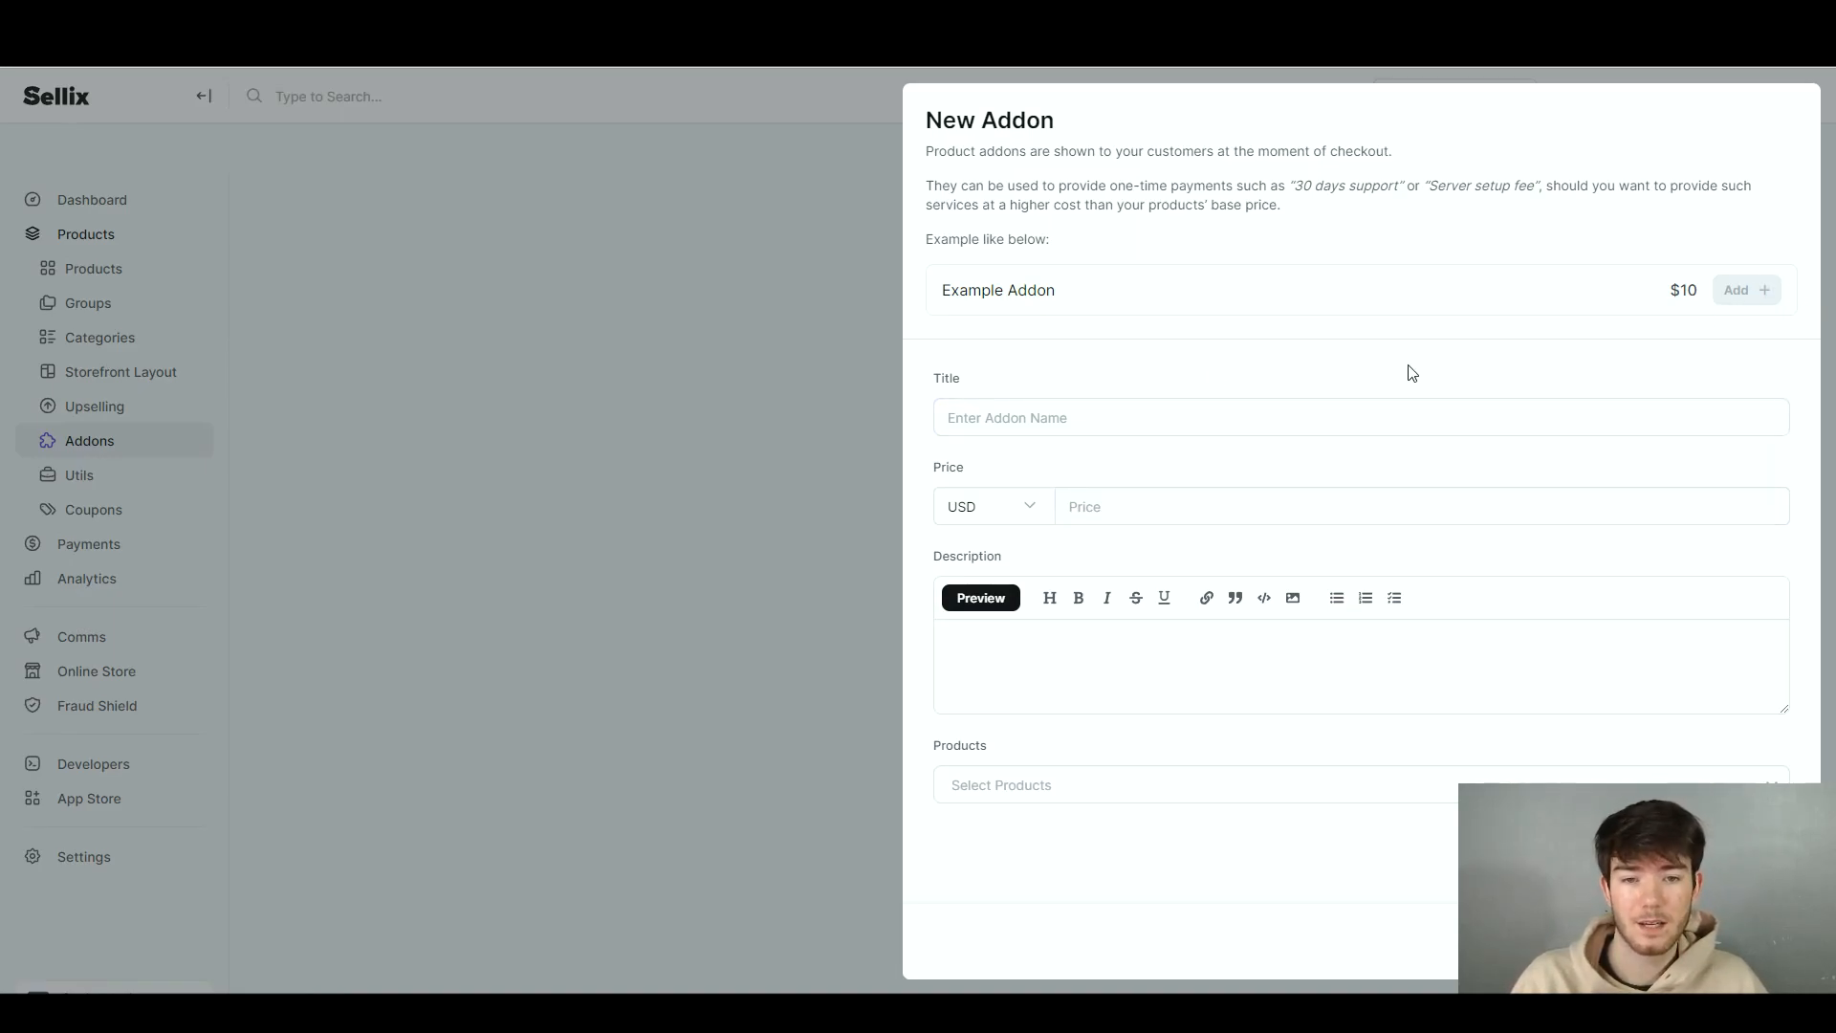
pyautogui.click(1095, 407)
pyautogui.write('Addon')
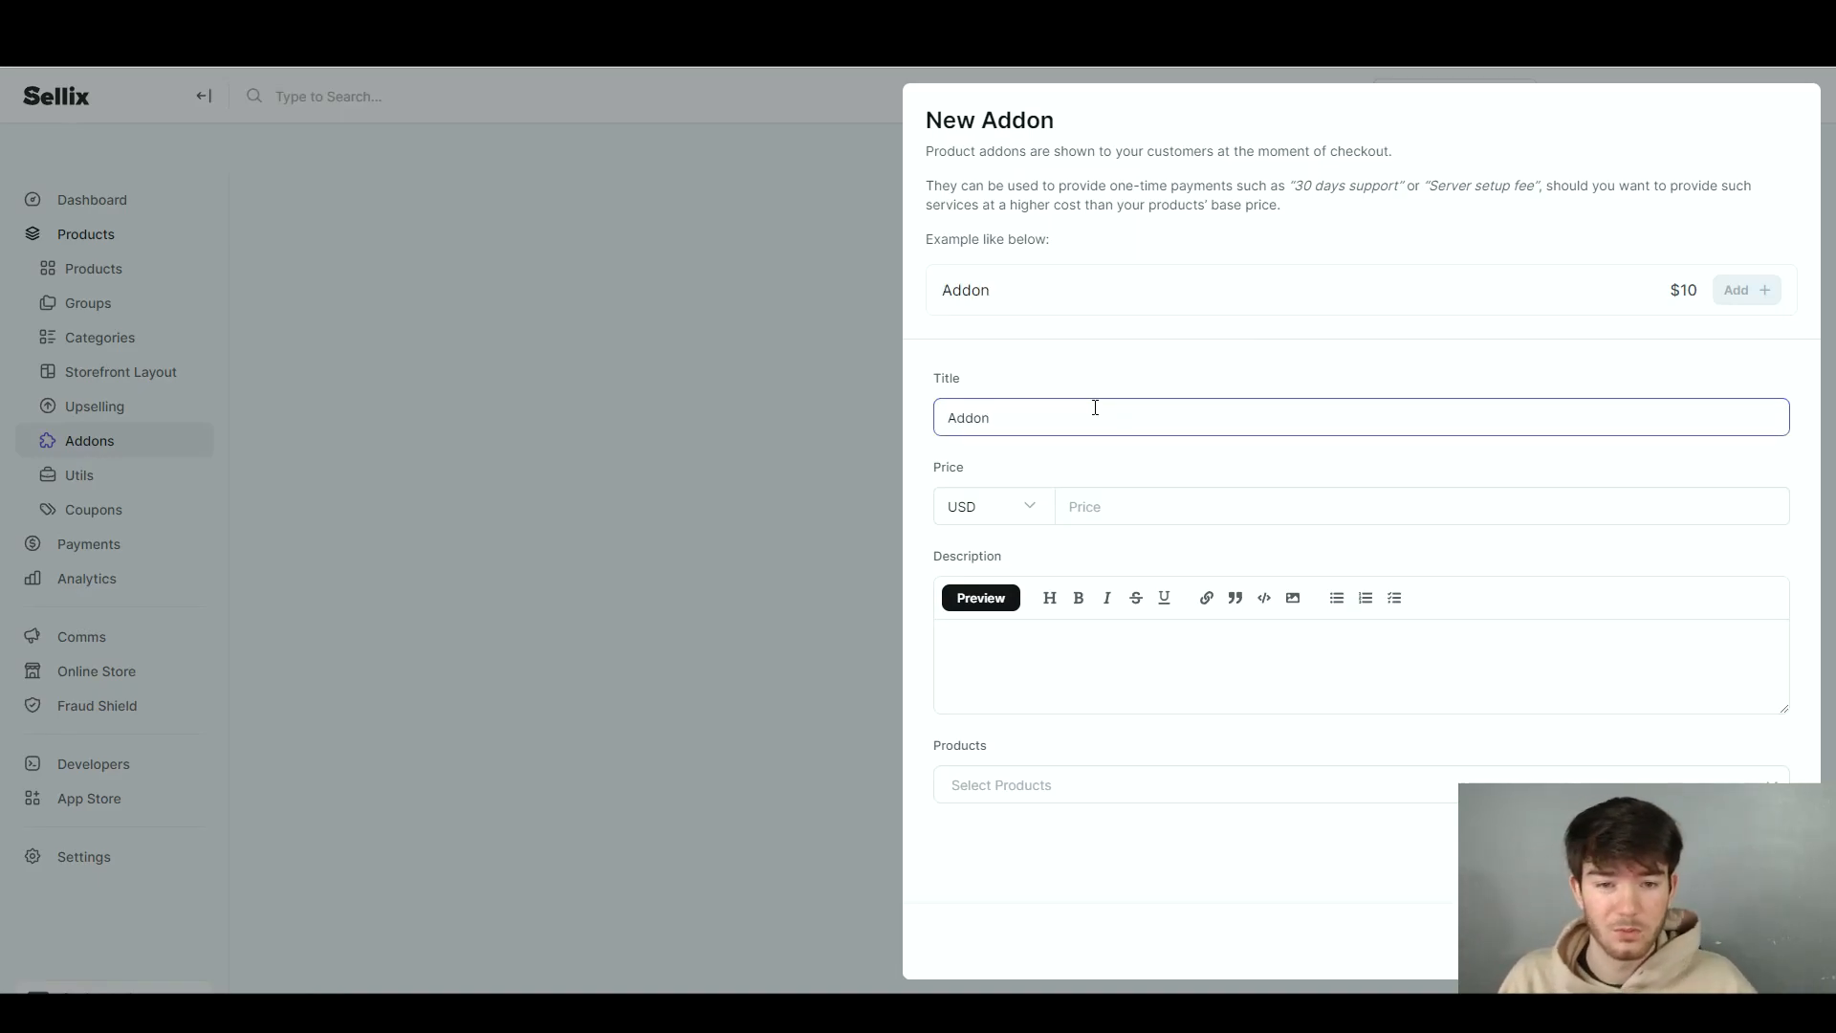
# Set the addon's currency to GBP and its price to 10.
pyautogui.click(1028, 516)
pyautogui.click(957, 585)
pyautogui.click(1118, 508)
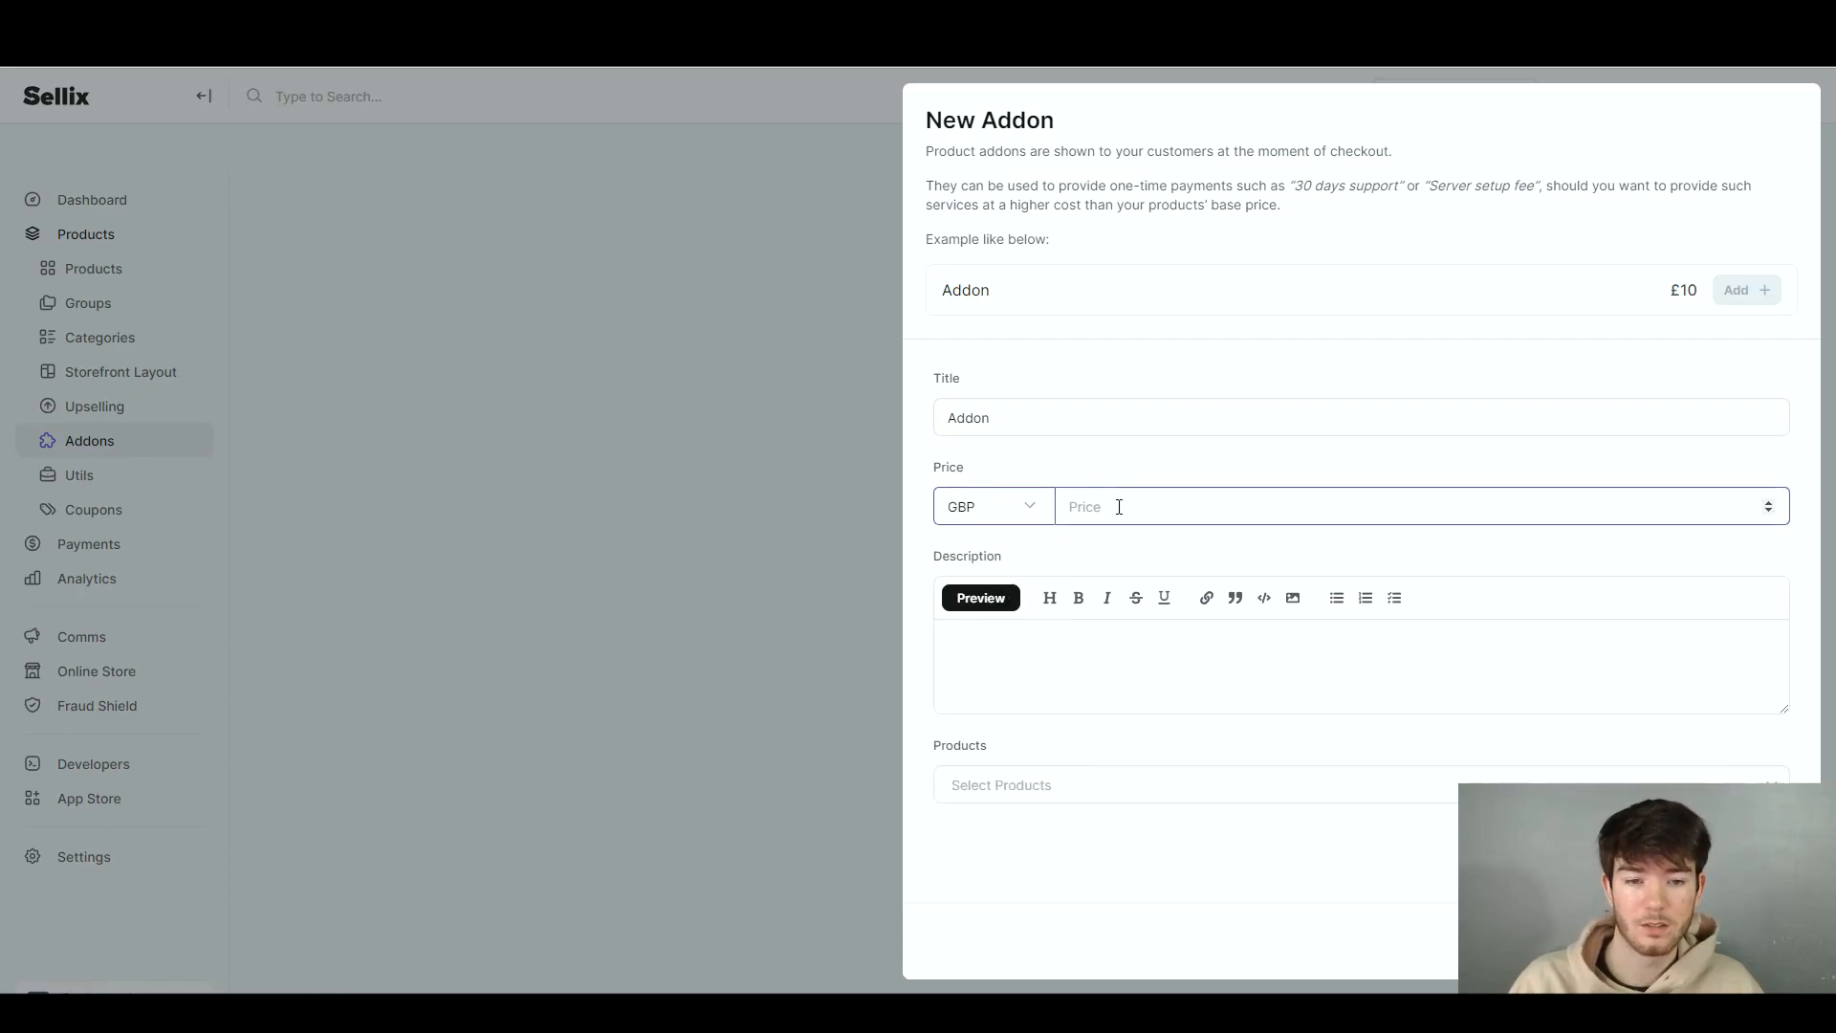
pyautogui.write('10')
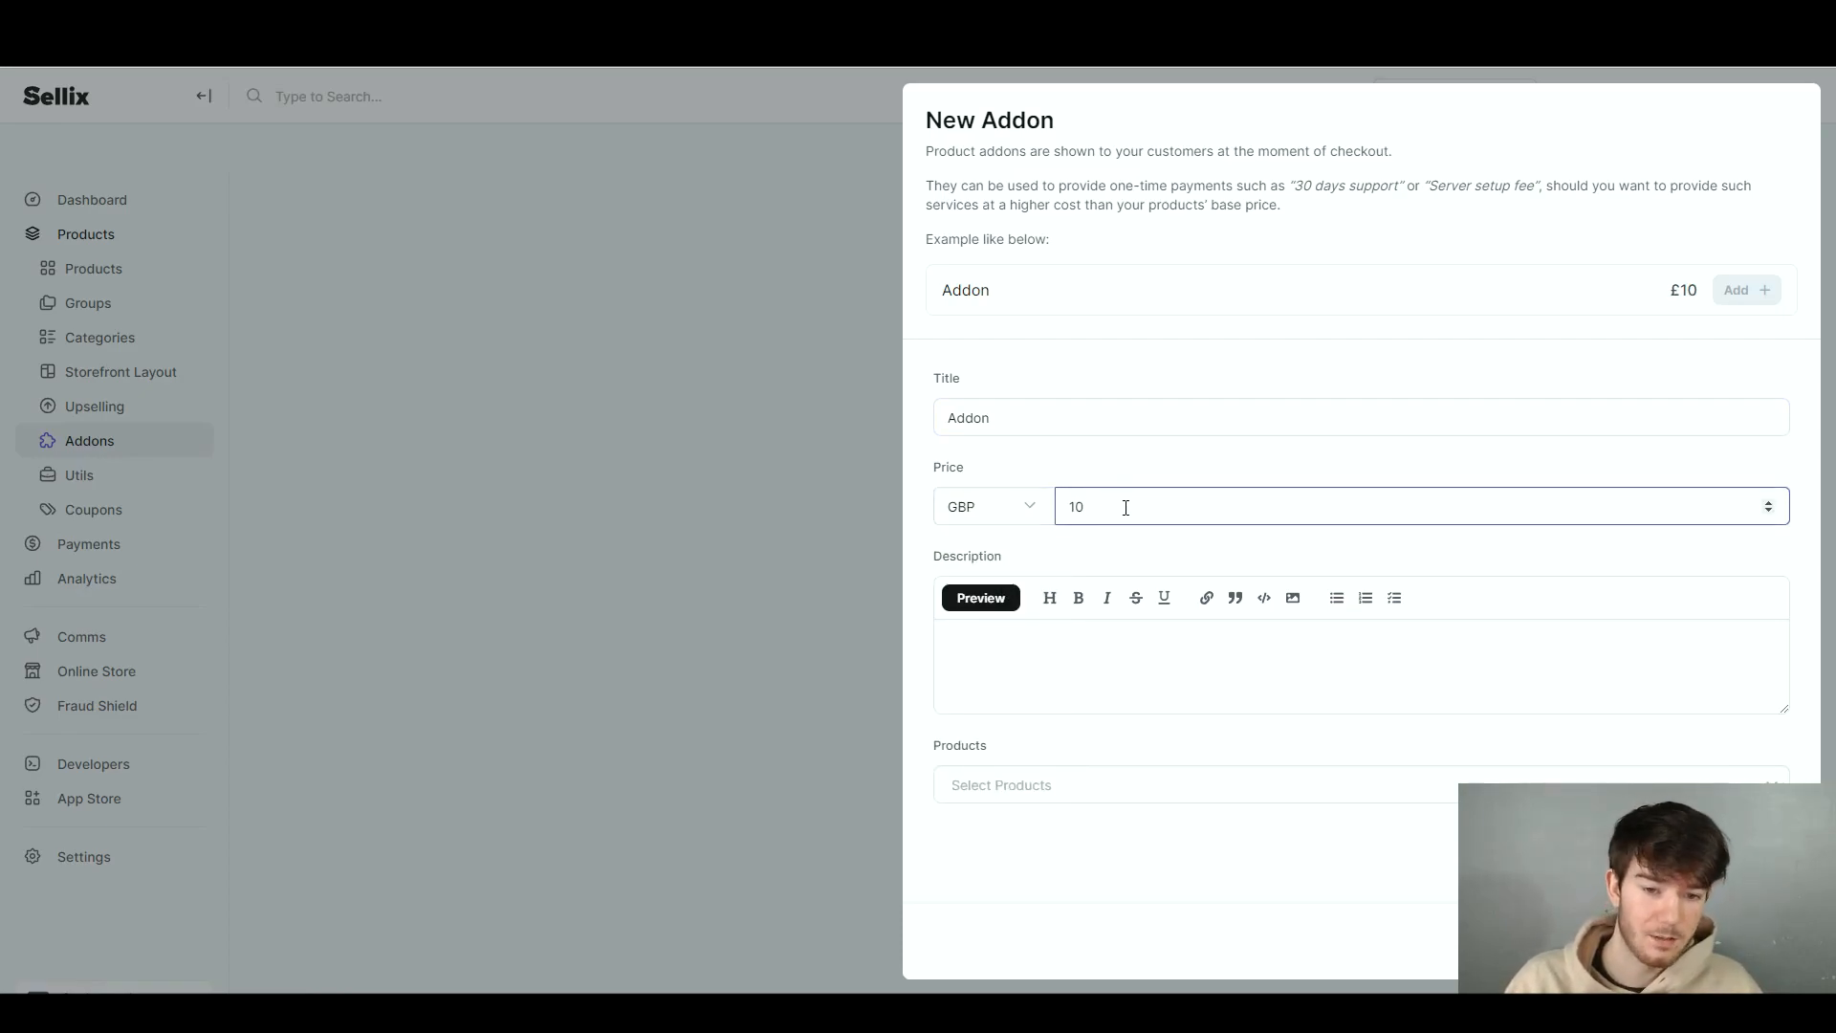
# Enter "description" as the addon's description, assign it to the Phone product and create the addon.
pyautogui.click(1156, 626)
pyautogui.write('description')
pyautogui.click(1129, 785)
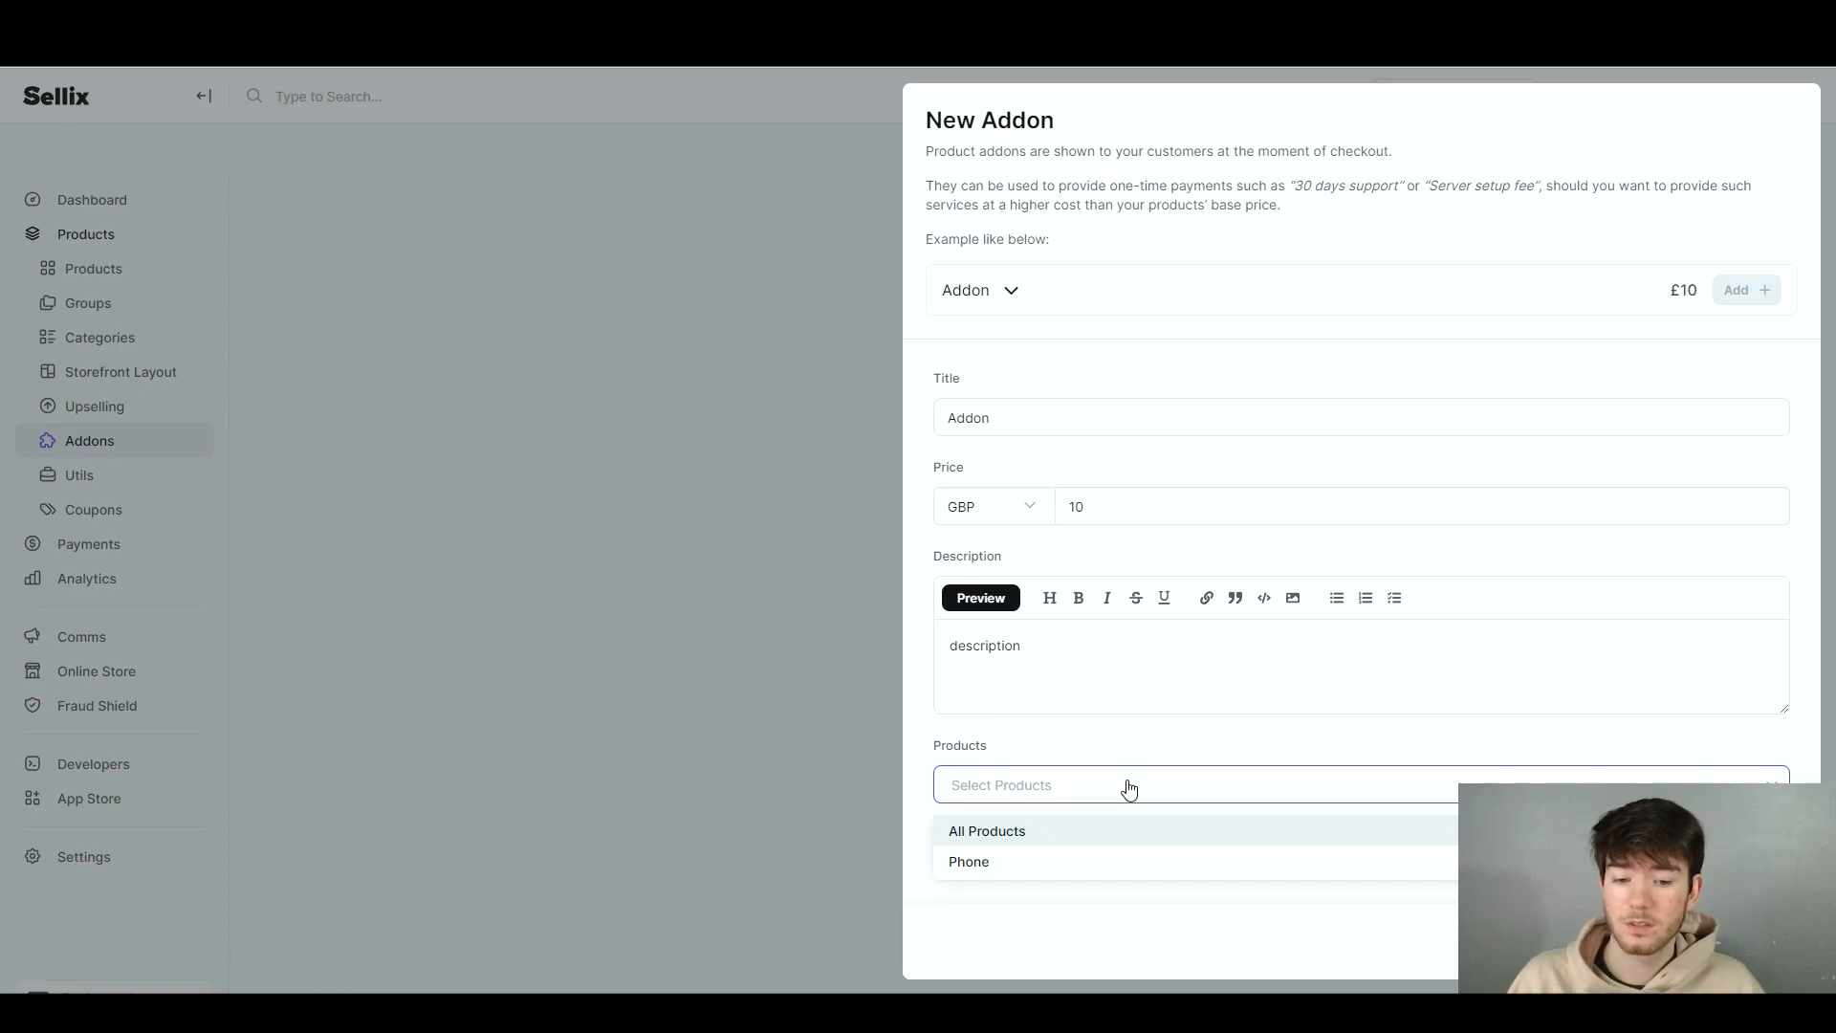
pyautogui.click(1049, 863)
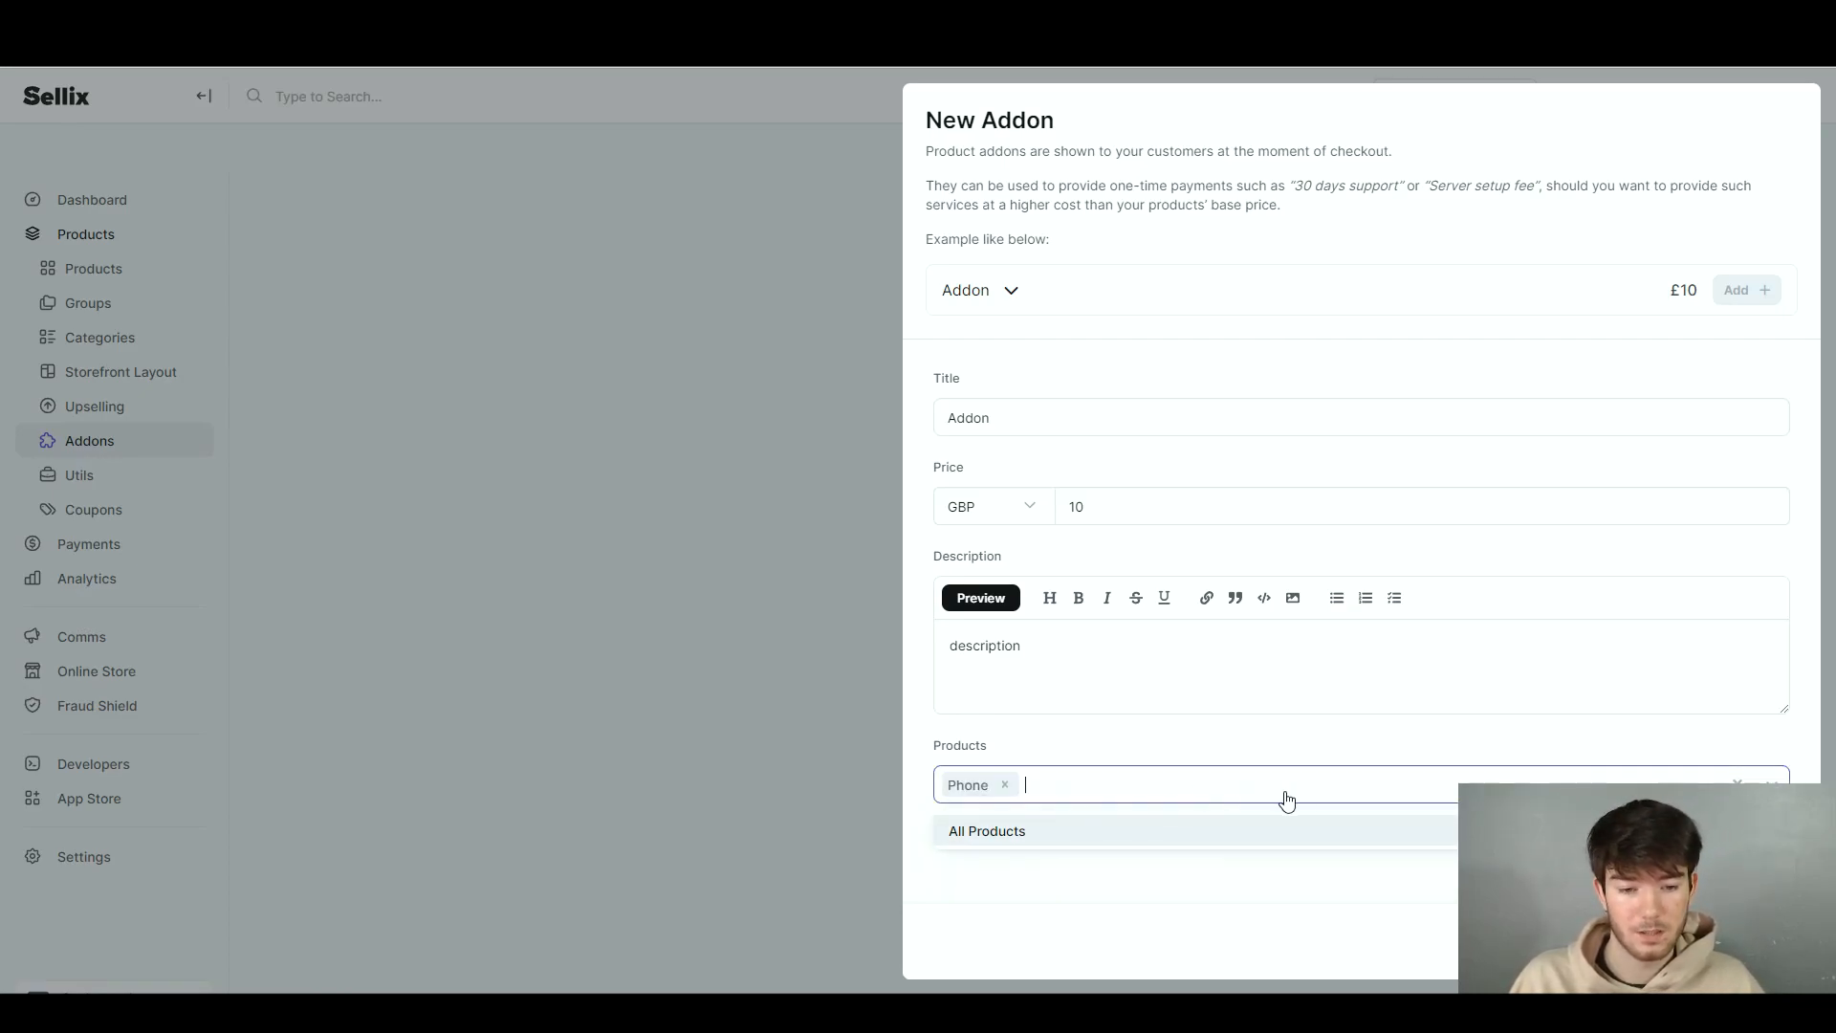
pyautogui.click(1756, 941)
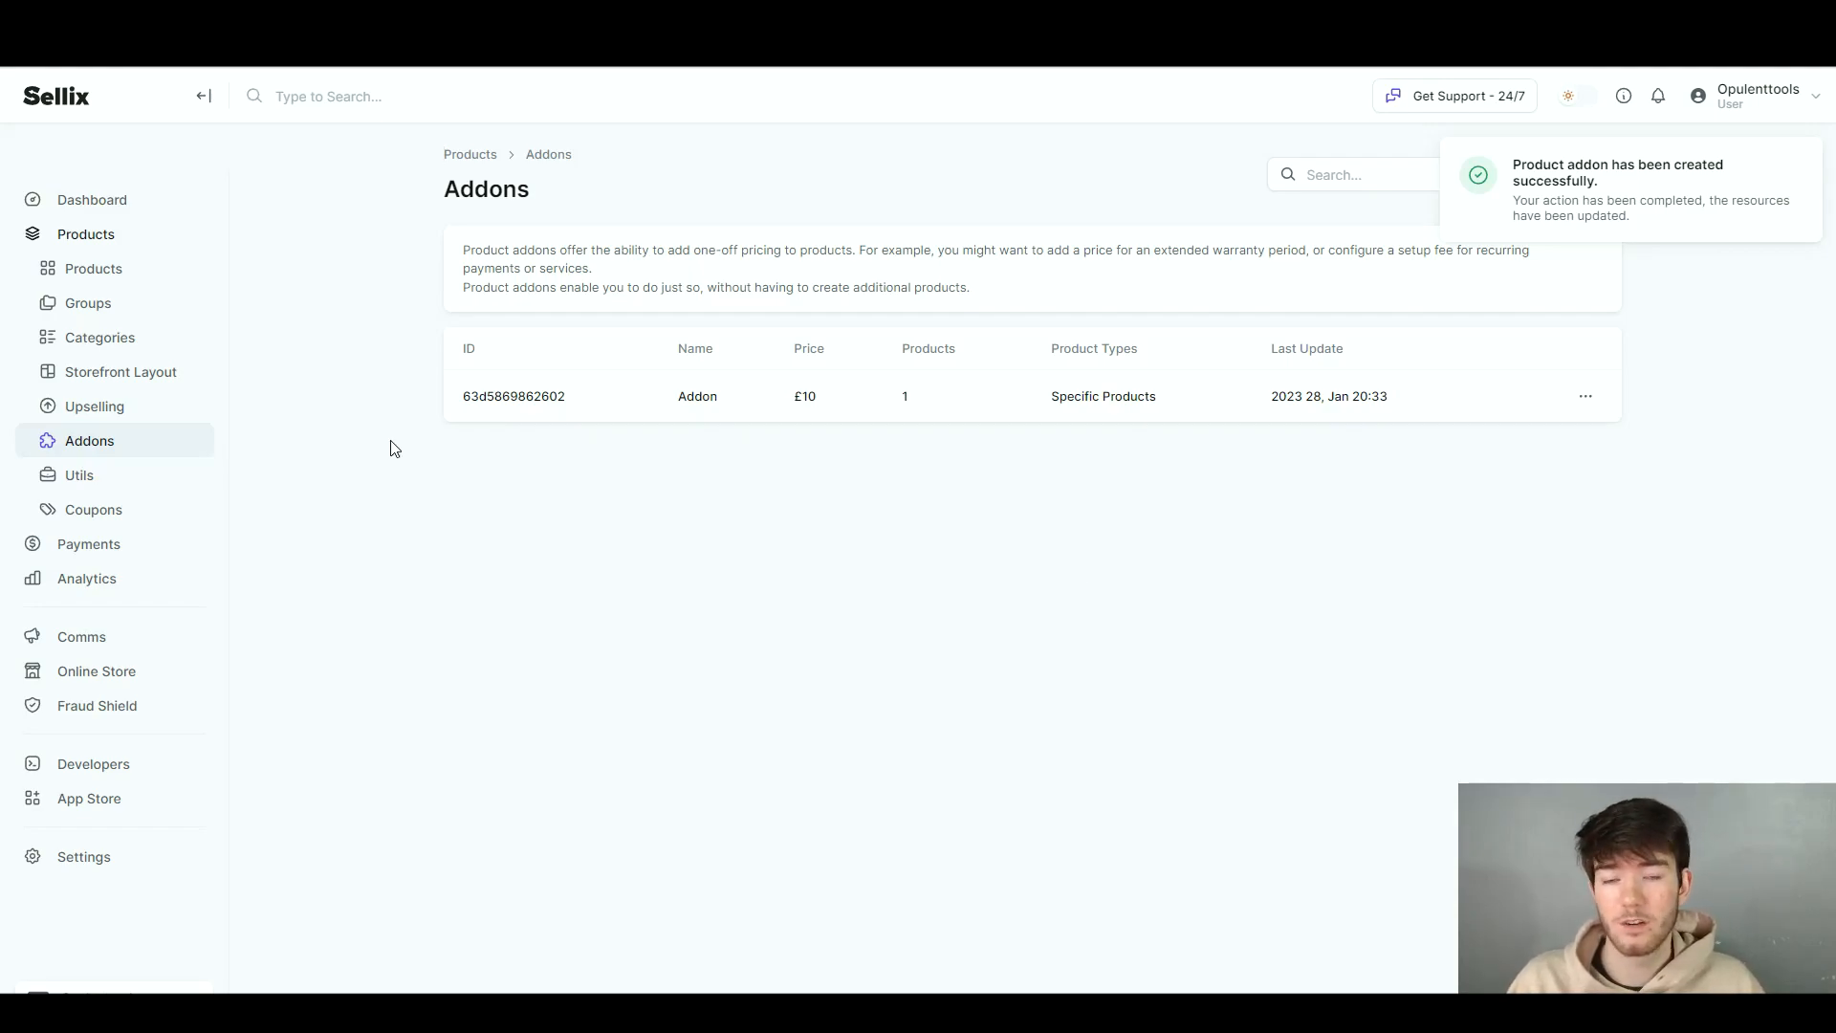
# Examine the general options of the bulk products update page in Utils, from product selection to the visibility toggles.
pyautogui.click(136, 480)
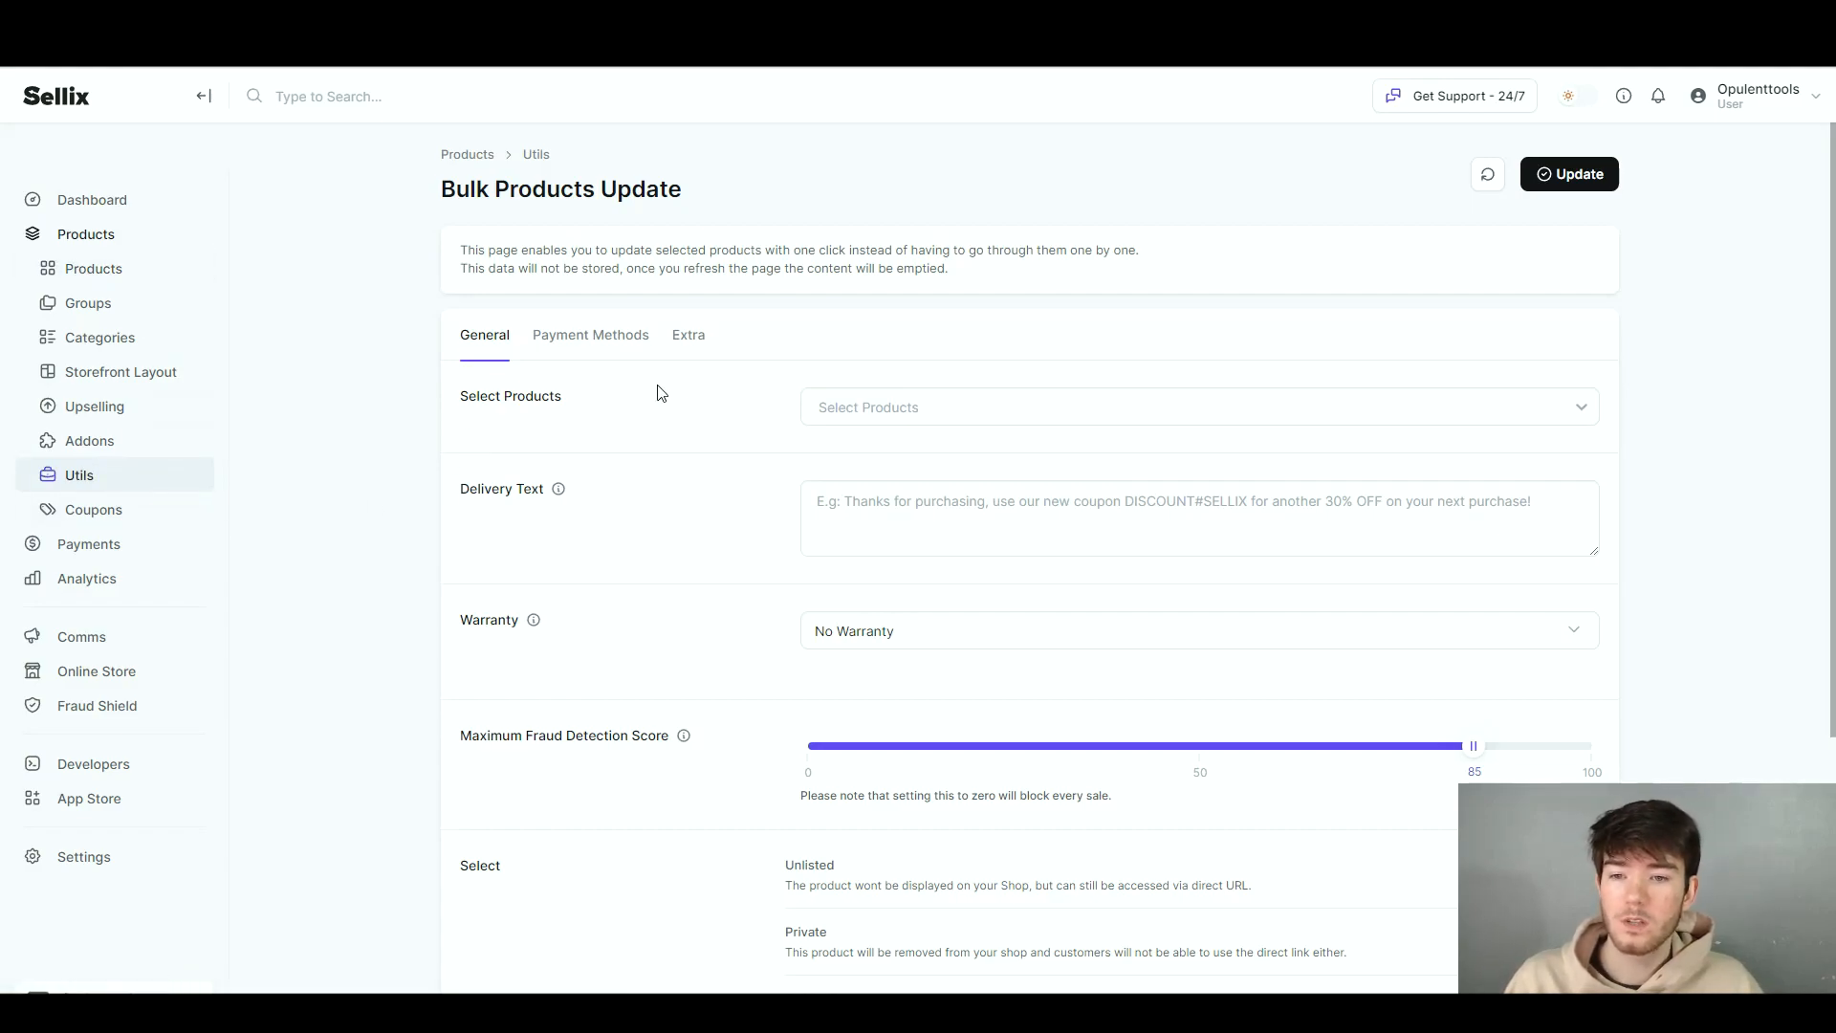
pyautogui.click(903, 420)
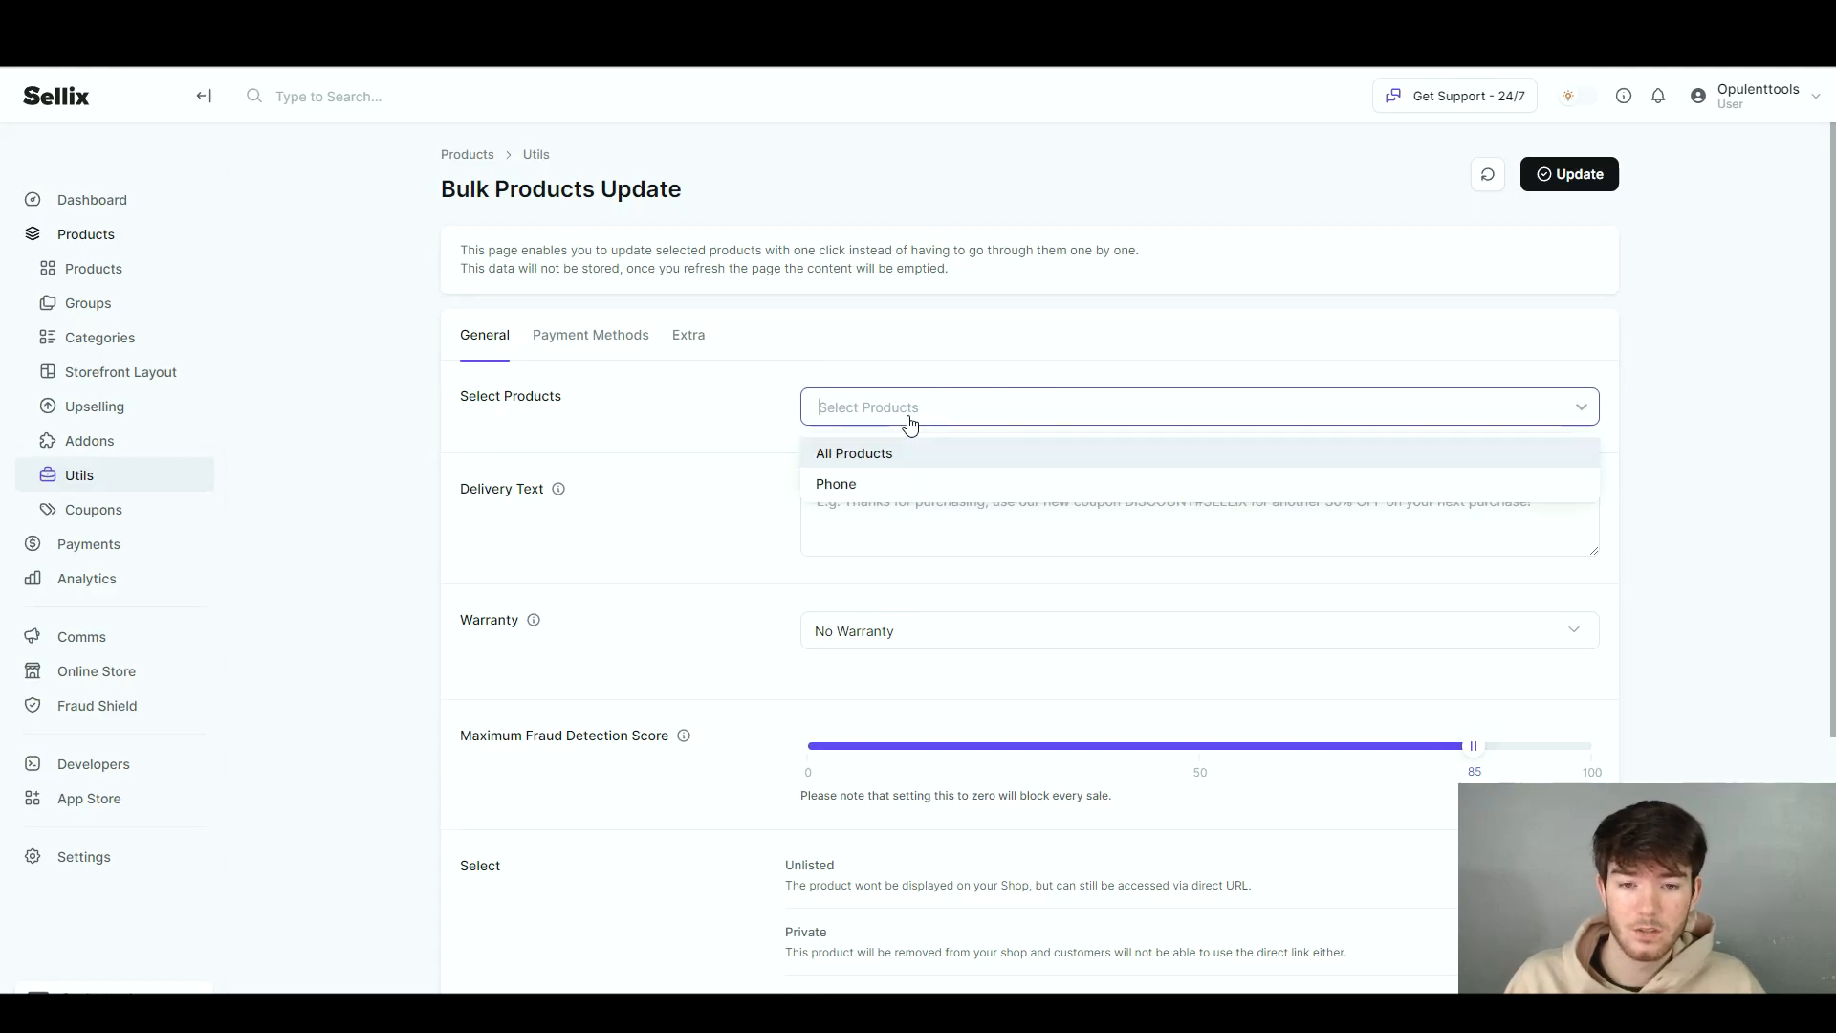
pyautogui.click(913, 412)
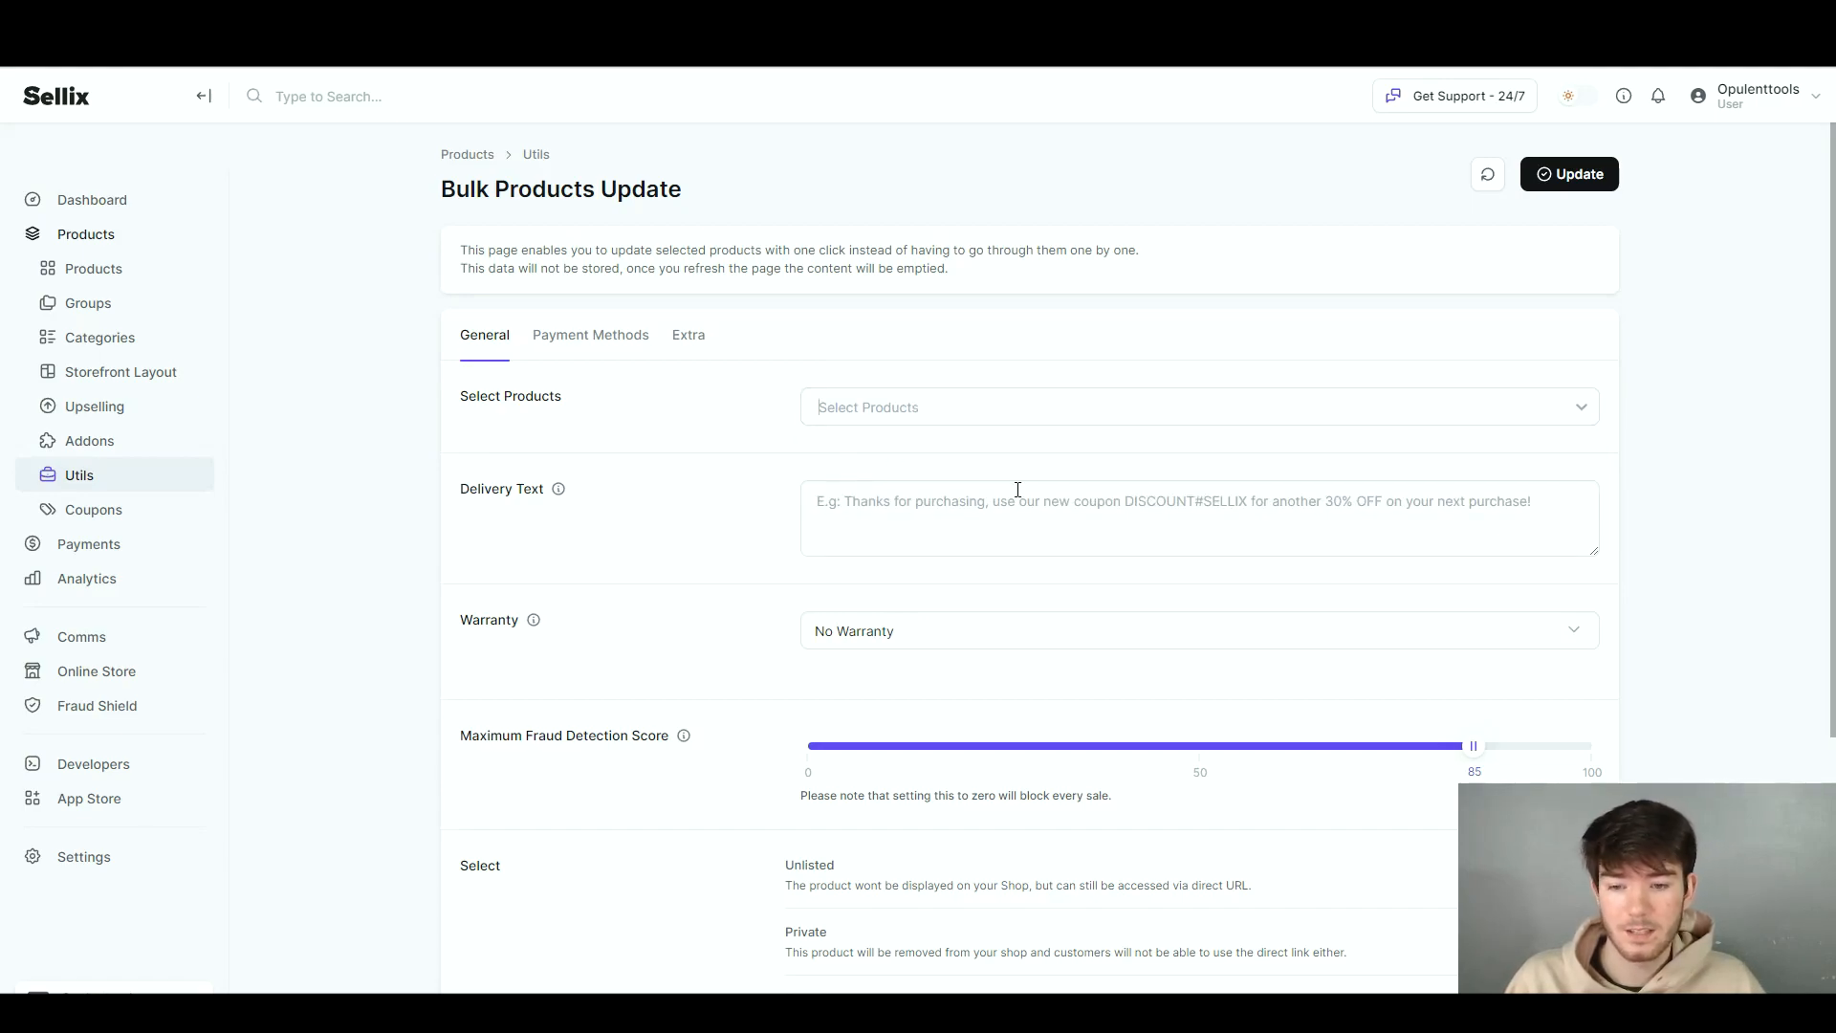
pyautogui.scroll(-1, 706, 584)
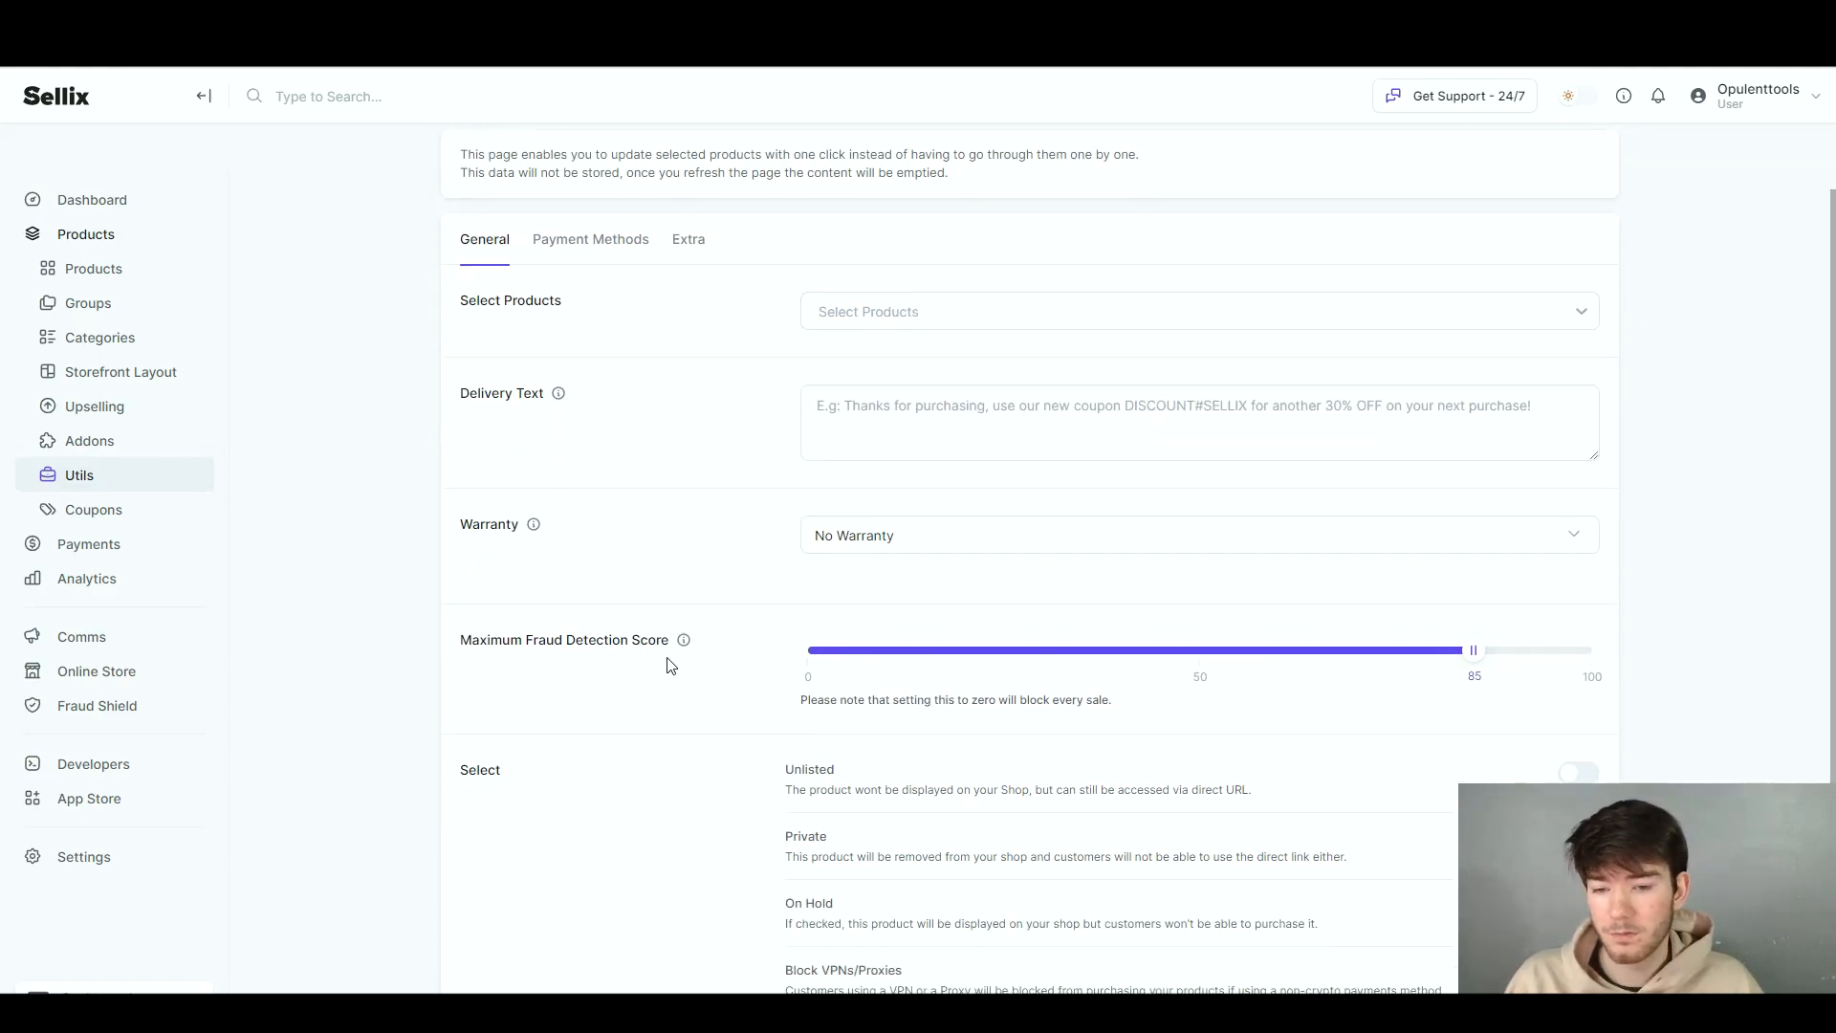
pyautogui.scroll(-3, 669, 665)
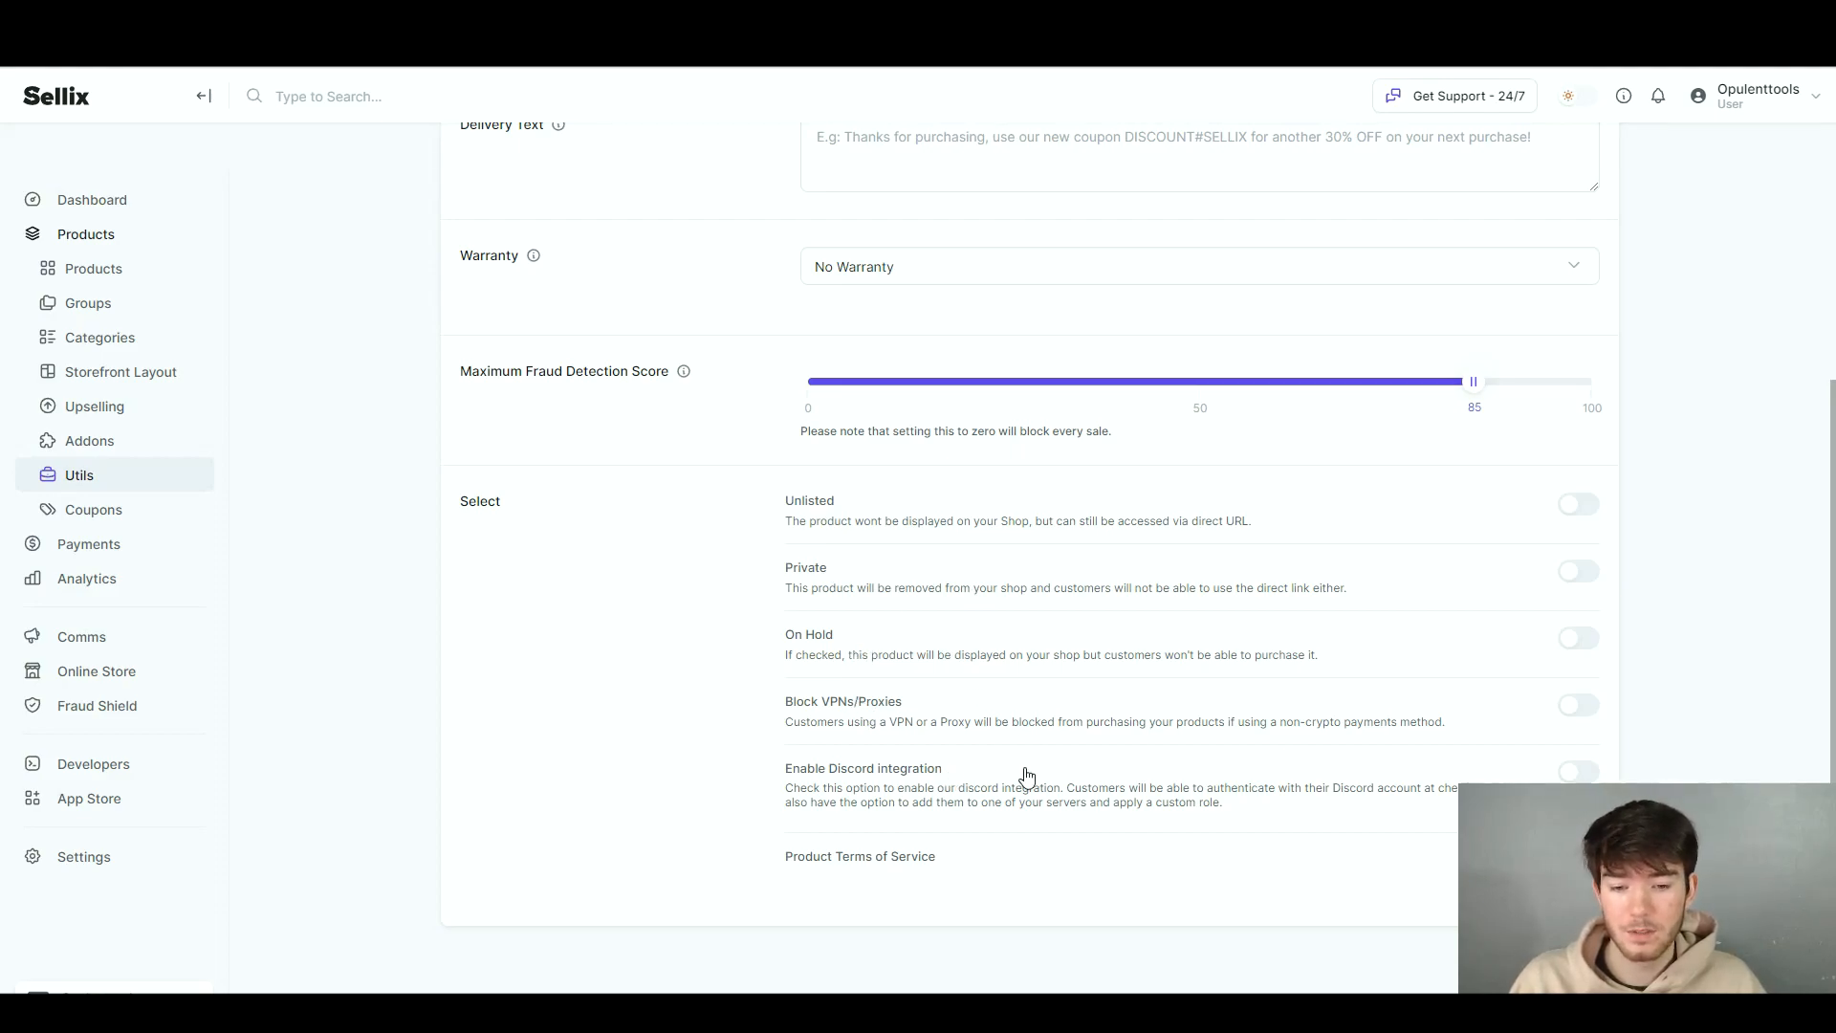
pyautogui.scroll(4, 1101, 819)
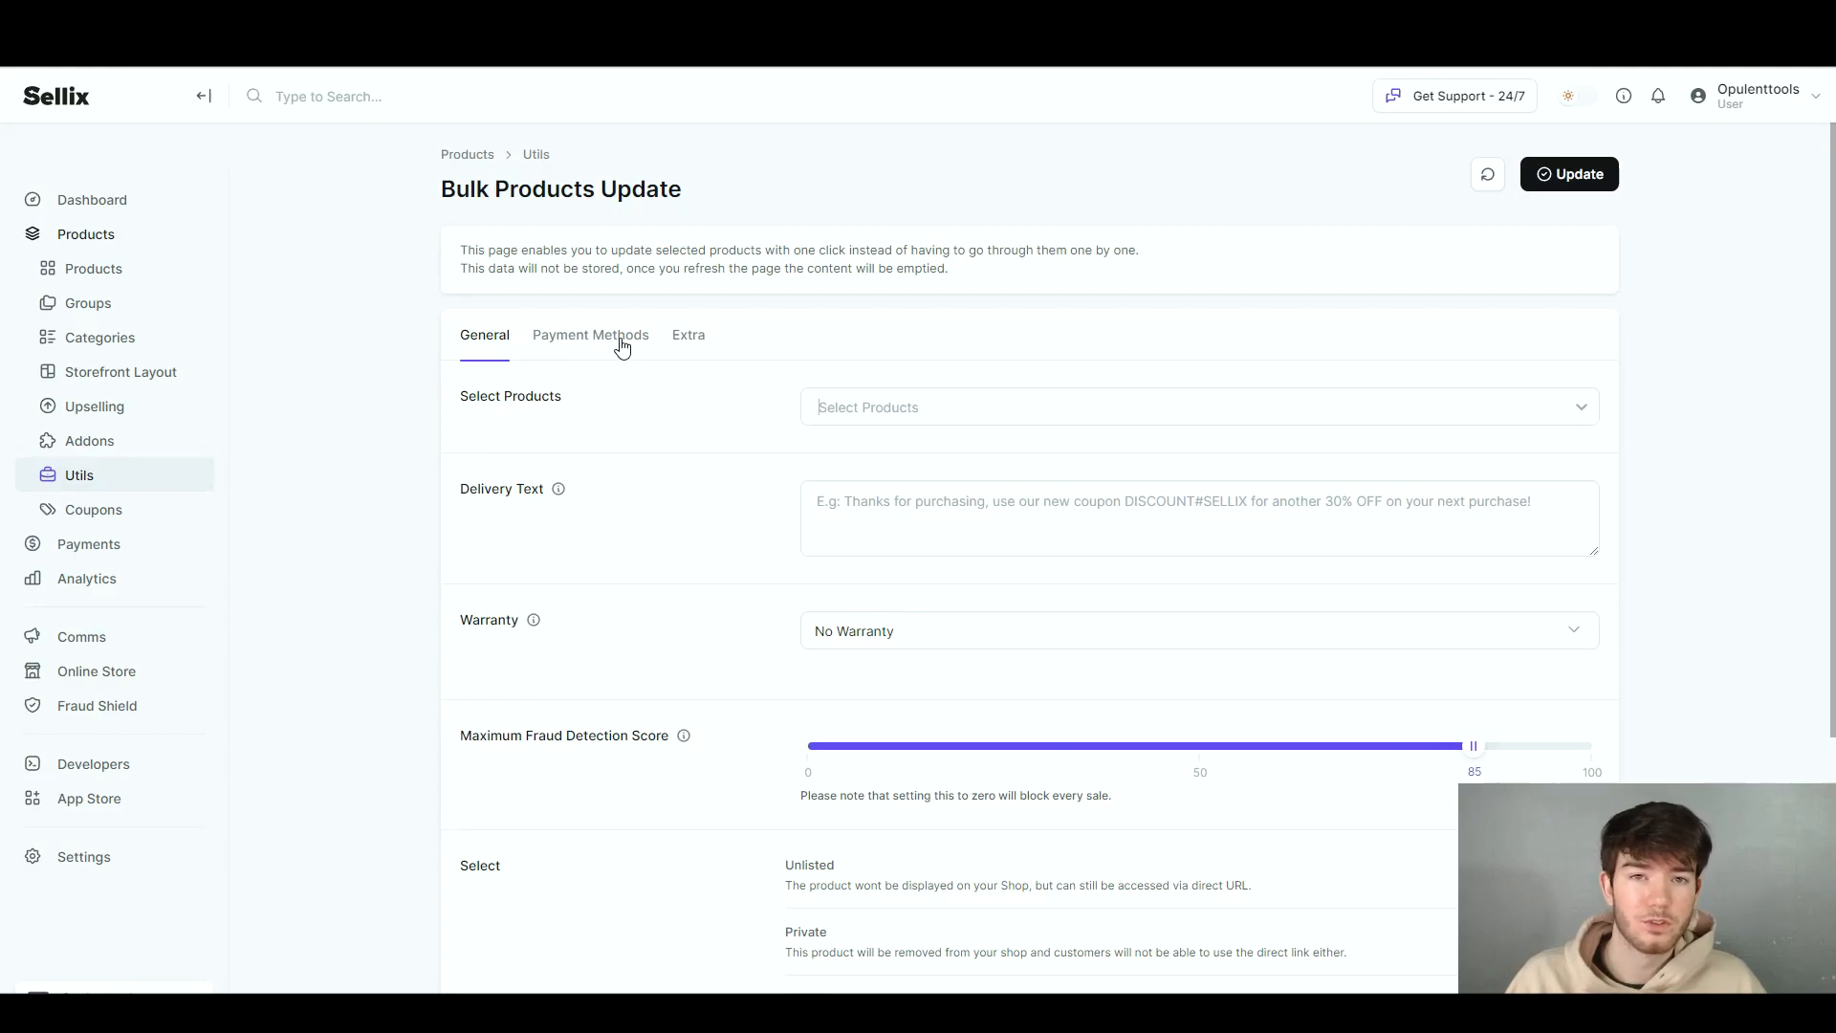
# Select the Phone product for the bulk update and set its delivery text to "Thanks for purchasing".
pyautogui.click(949, 412)
pyautogui.click(904, 485)
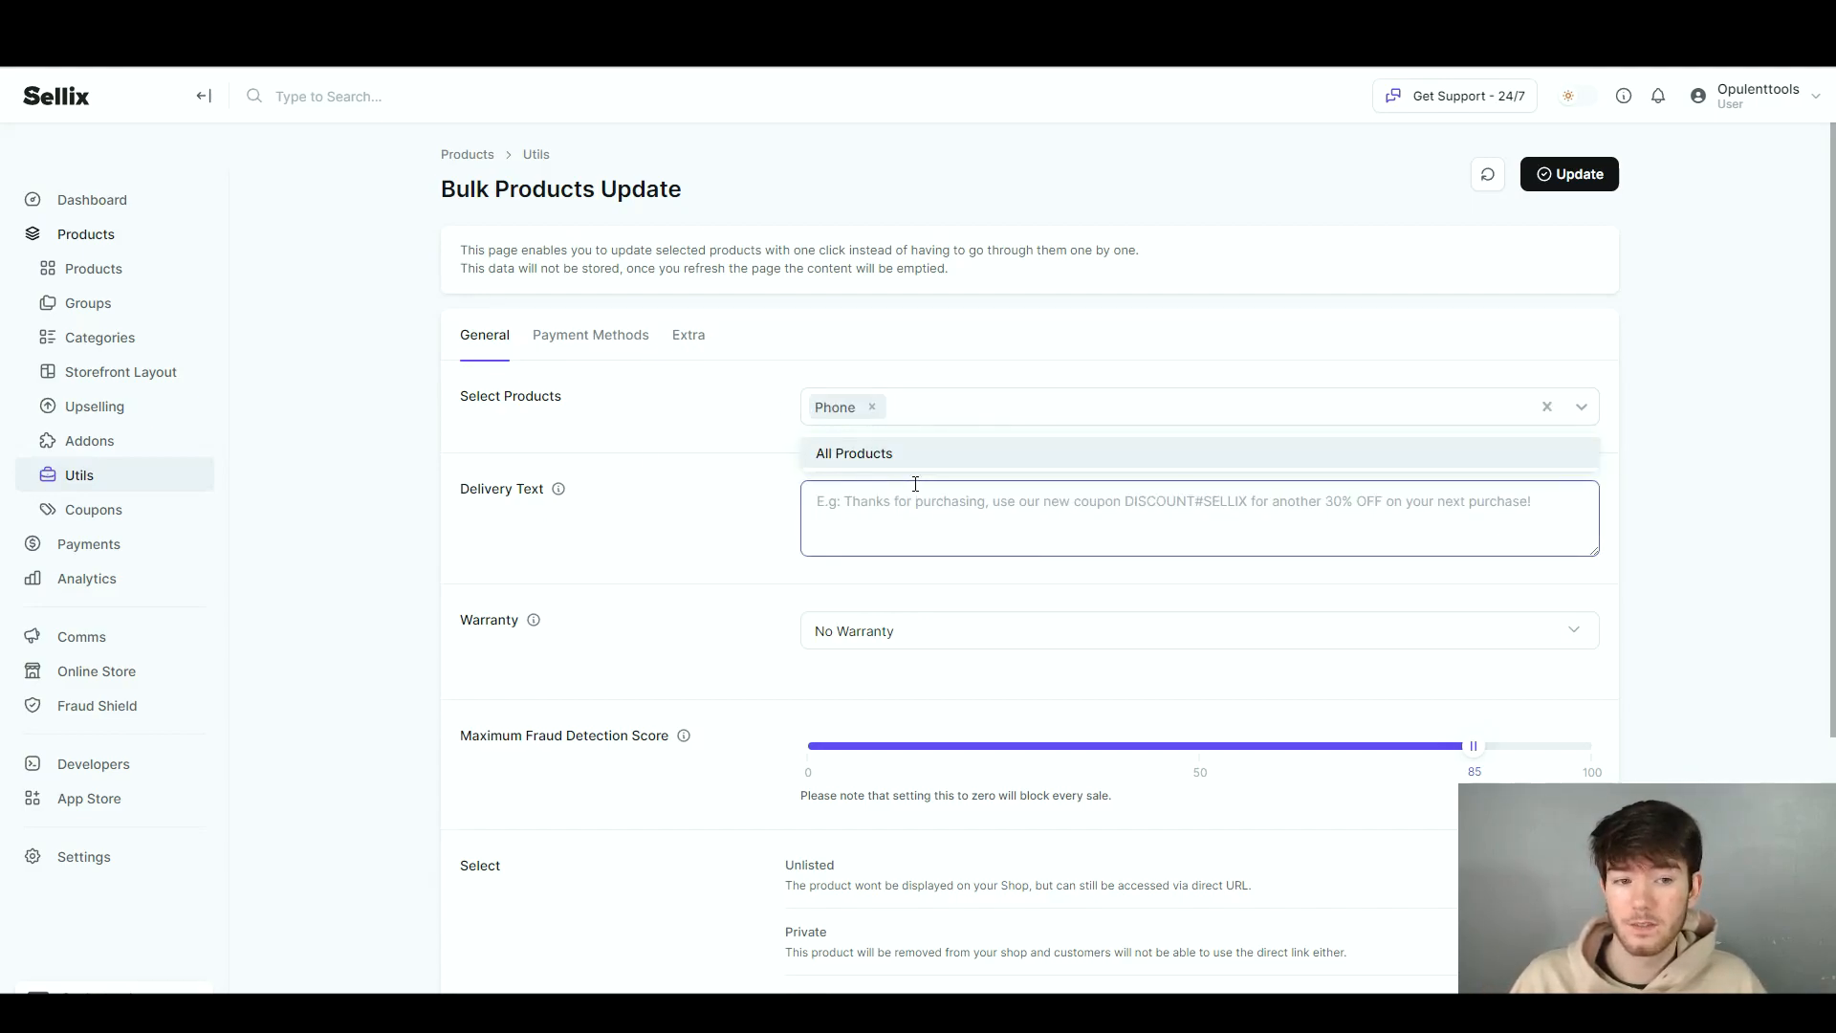
pyautogui.click(992, 508)
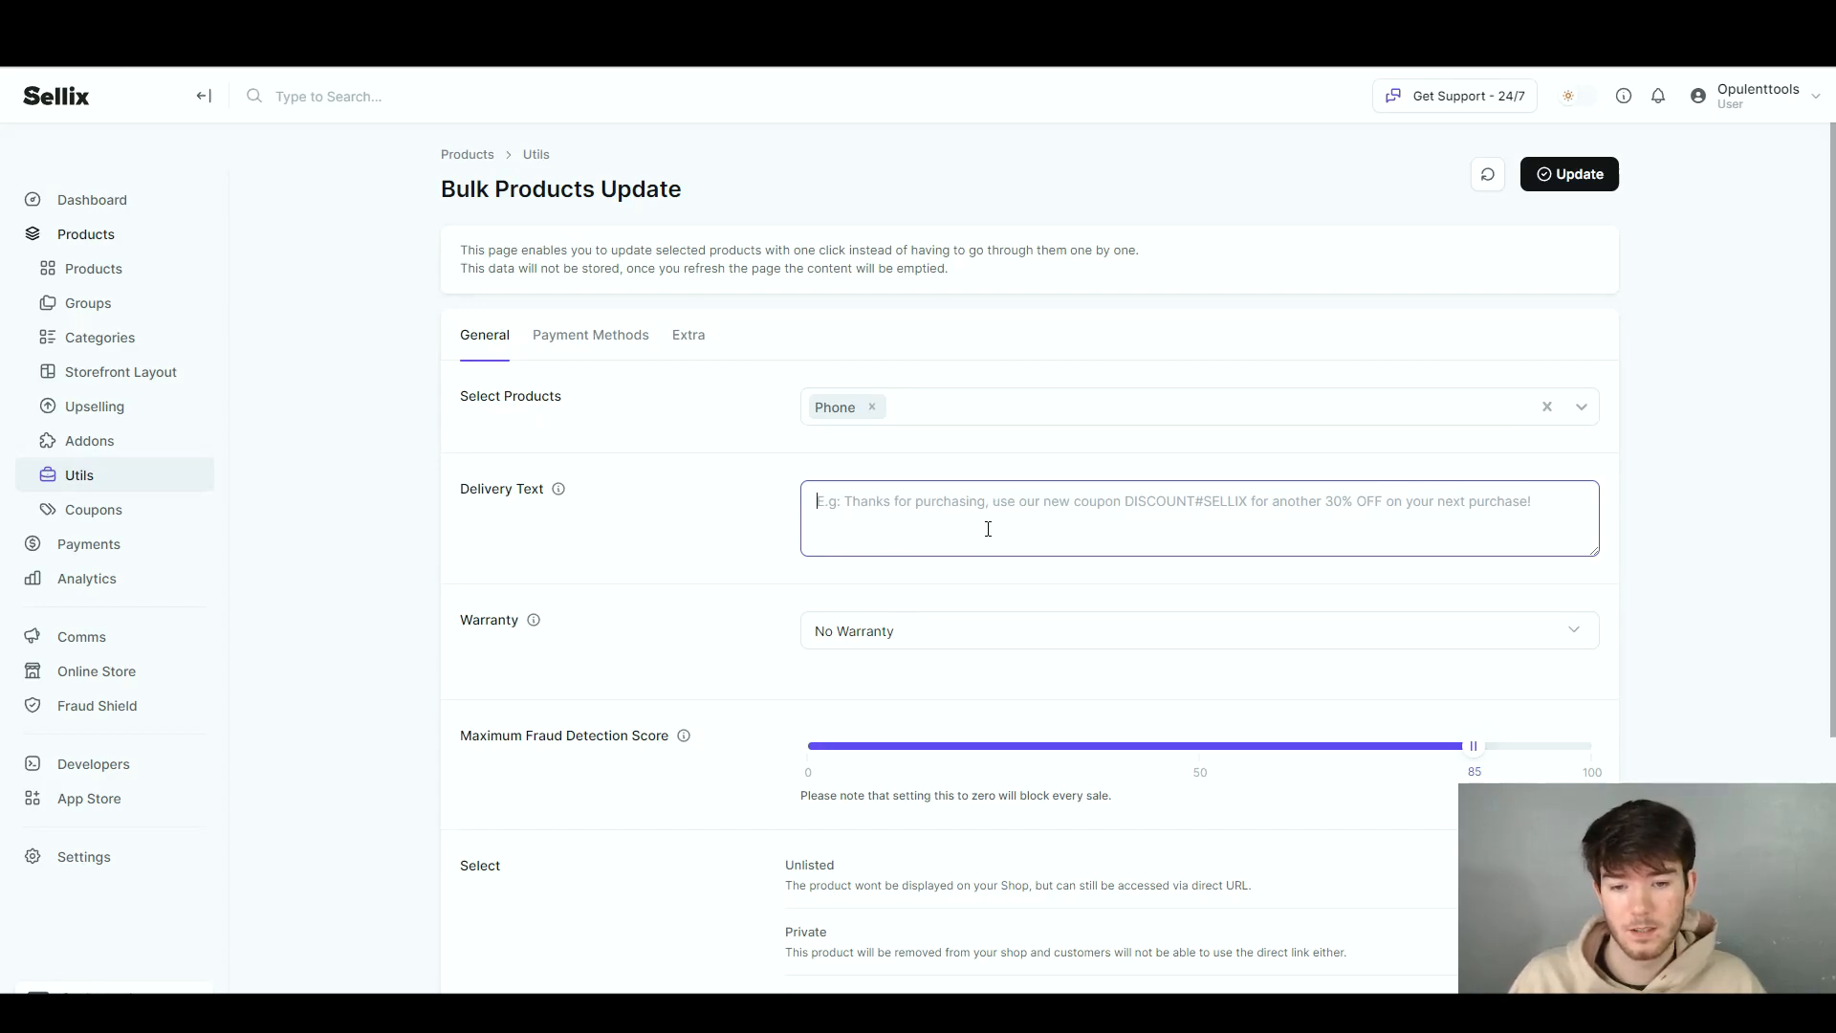
pyautogui.write('Thanks for purchasing')
# Set the warranty to Life Time and apply the bulk update.
pyautogui.scroll(-1, 956, 536)
pyautogui.click(889, 540)
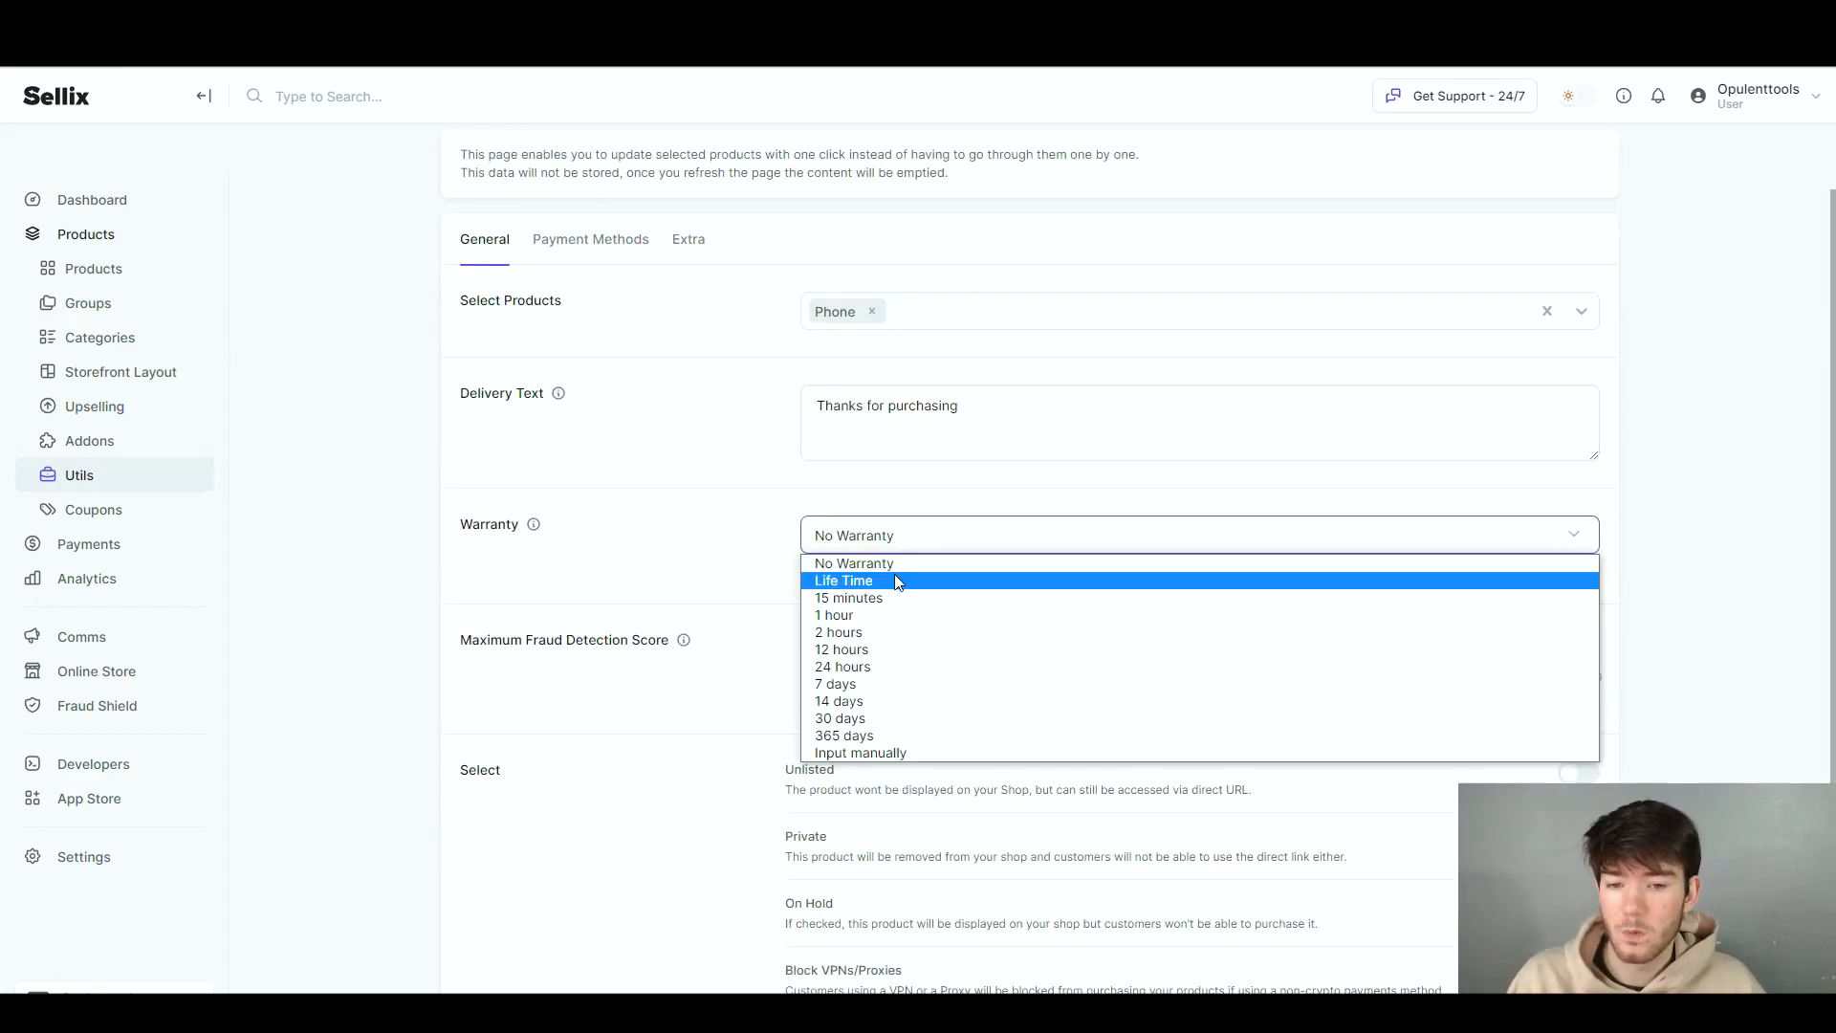
pyautogui.click(895, 578)
pyautogui.scroll(1, 1176, 552)
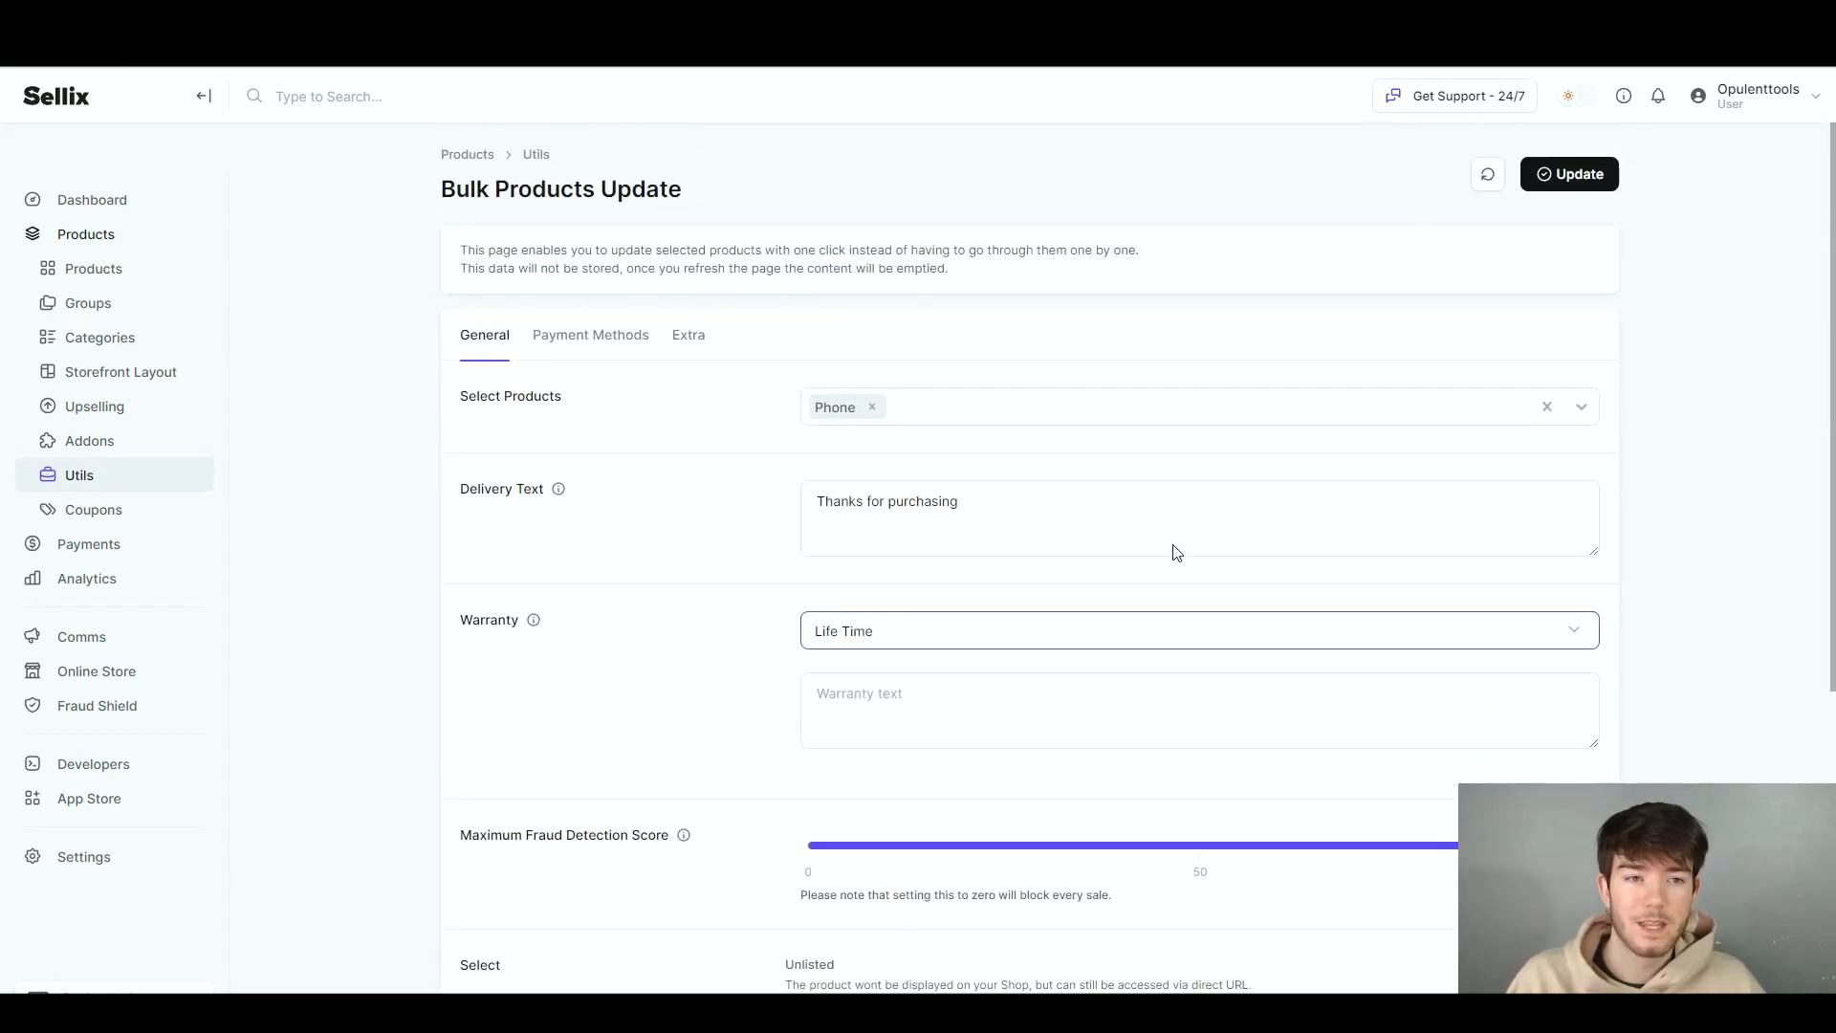
pyautogui.click(1569, 173)
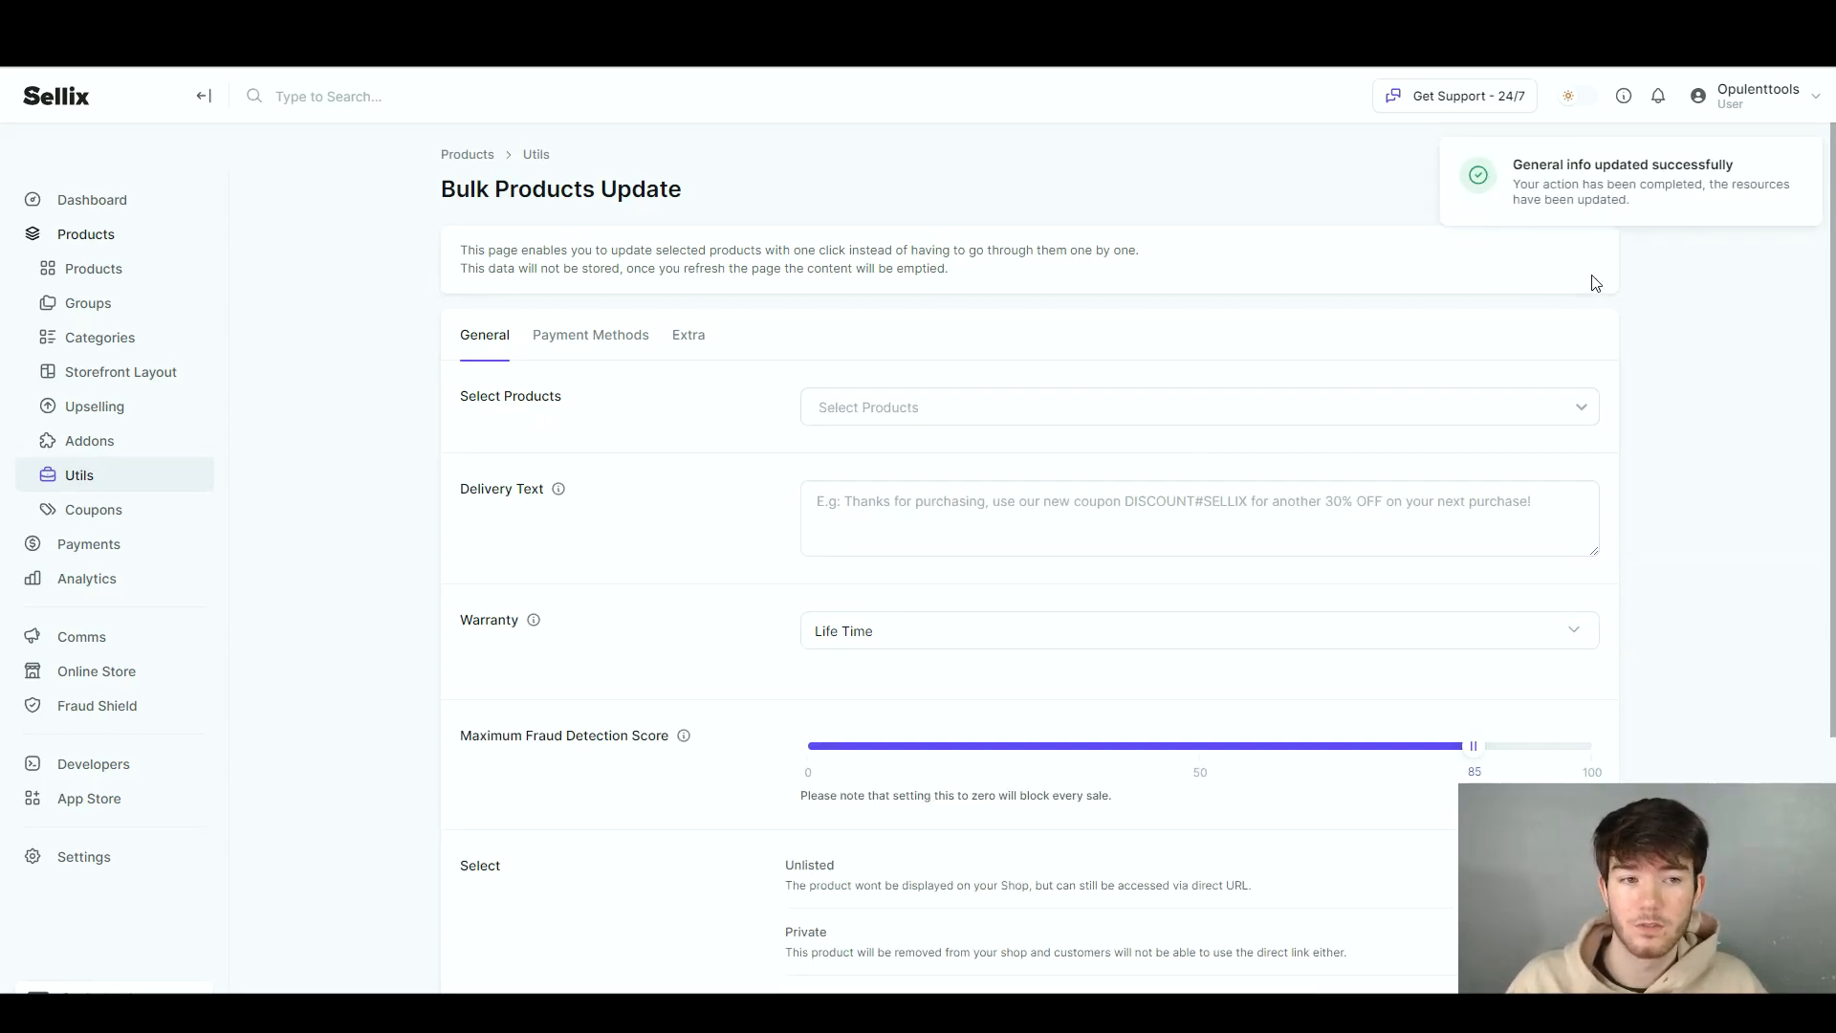
# Start a new coupon with the code "reviews" and limit it to a maximum of 1 use.
pyautogui.click(107, 510)
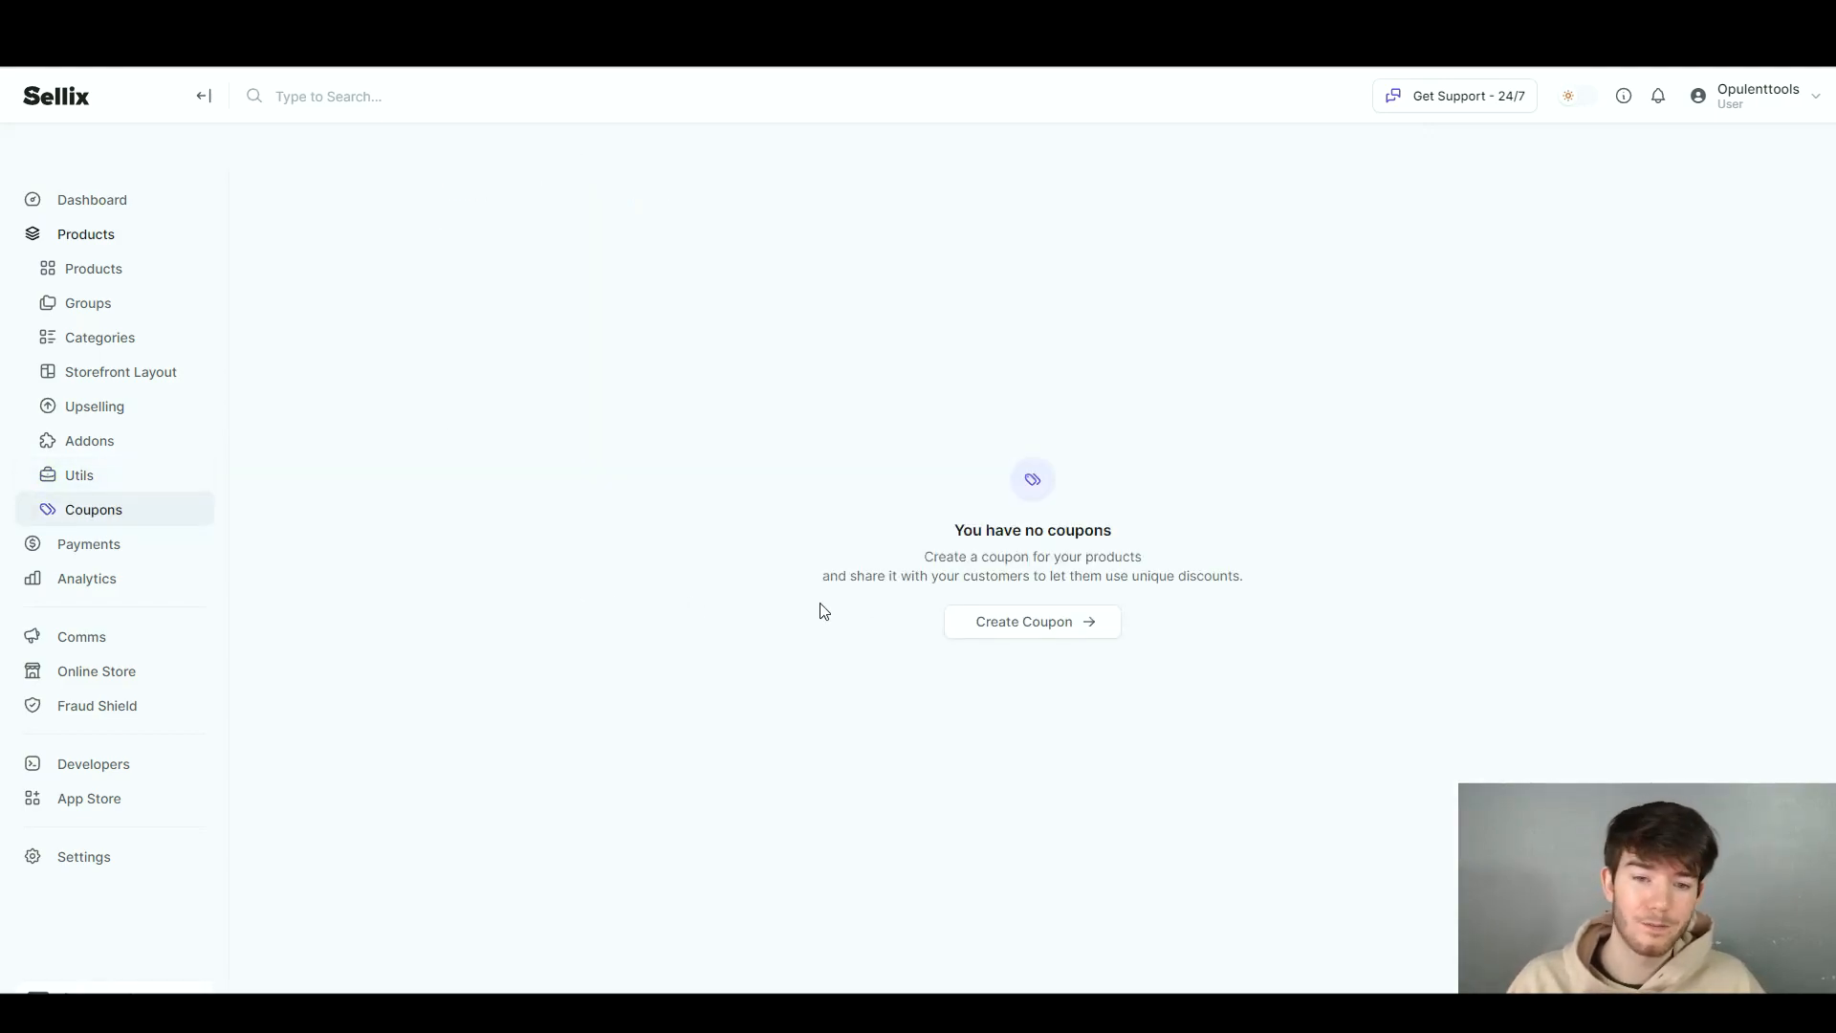
pyautogui.click(1043, 636)
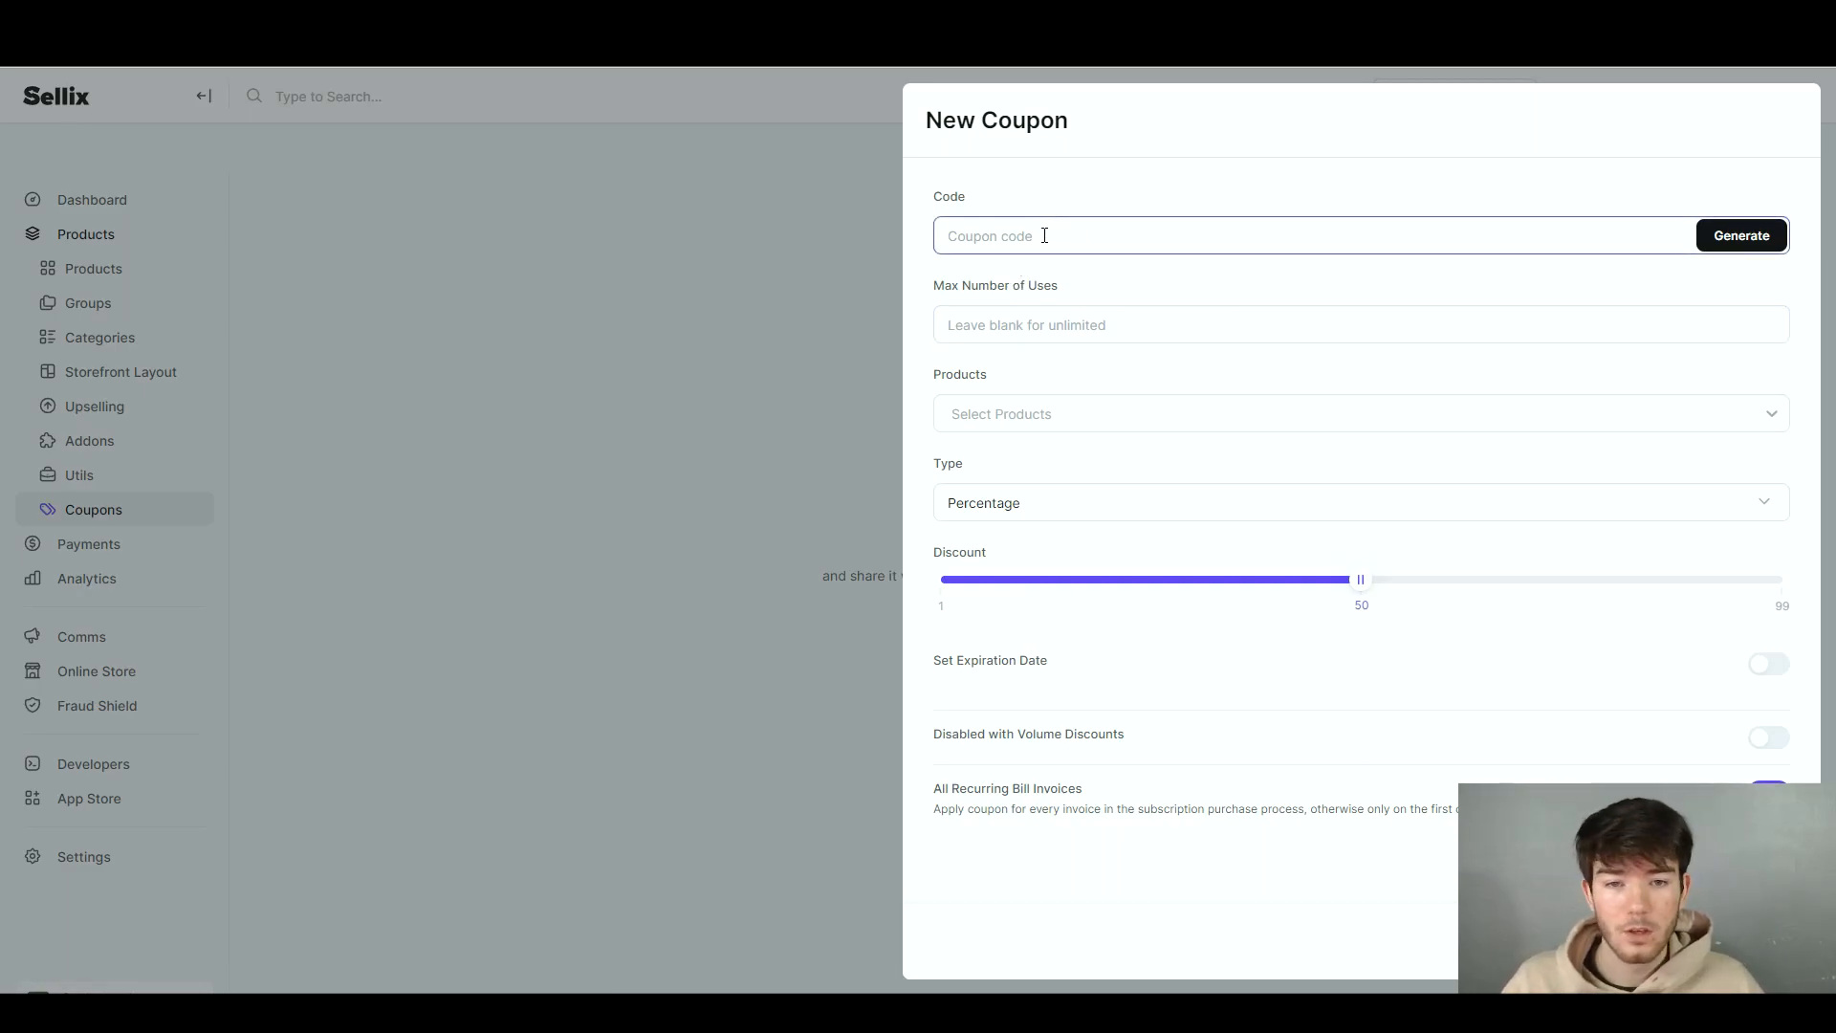
pyautogui.write('reviews')
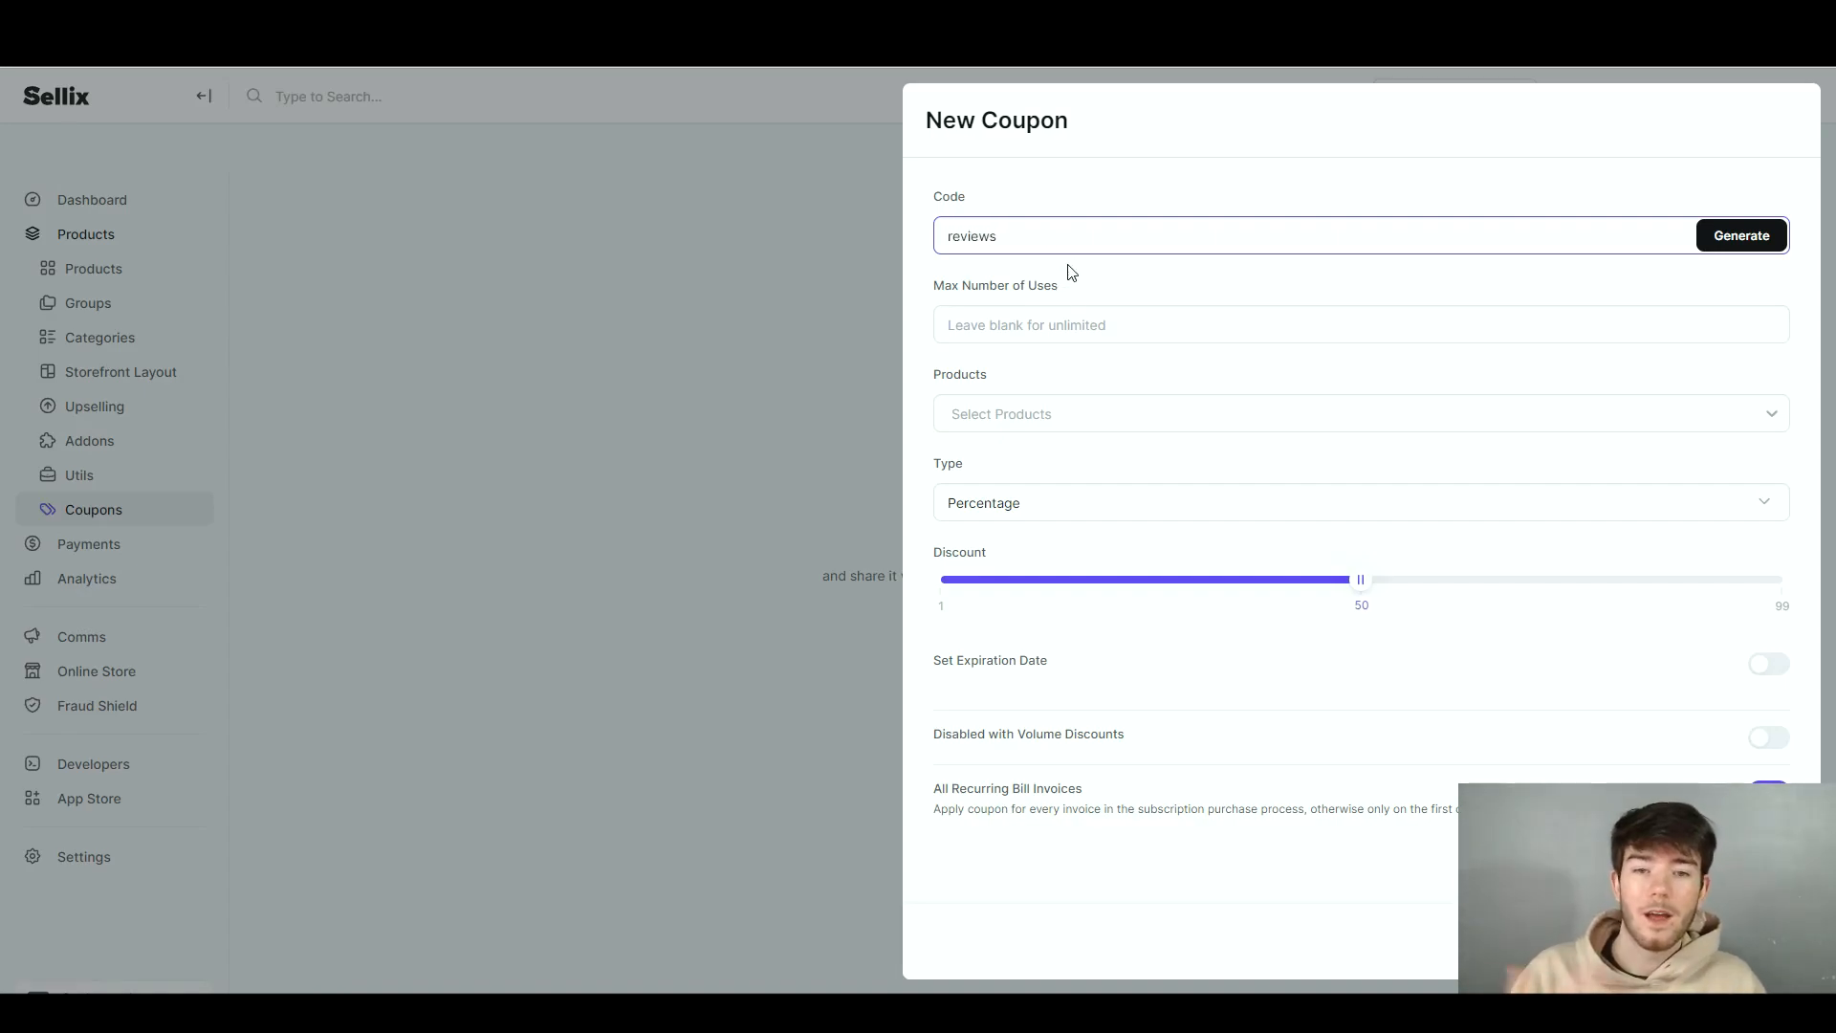
pyautogui.click(1075, 322)
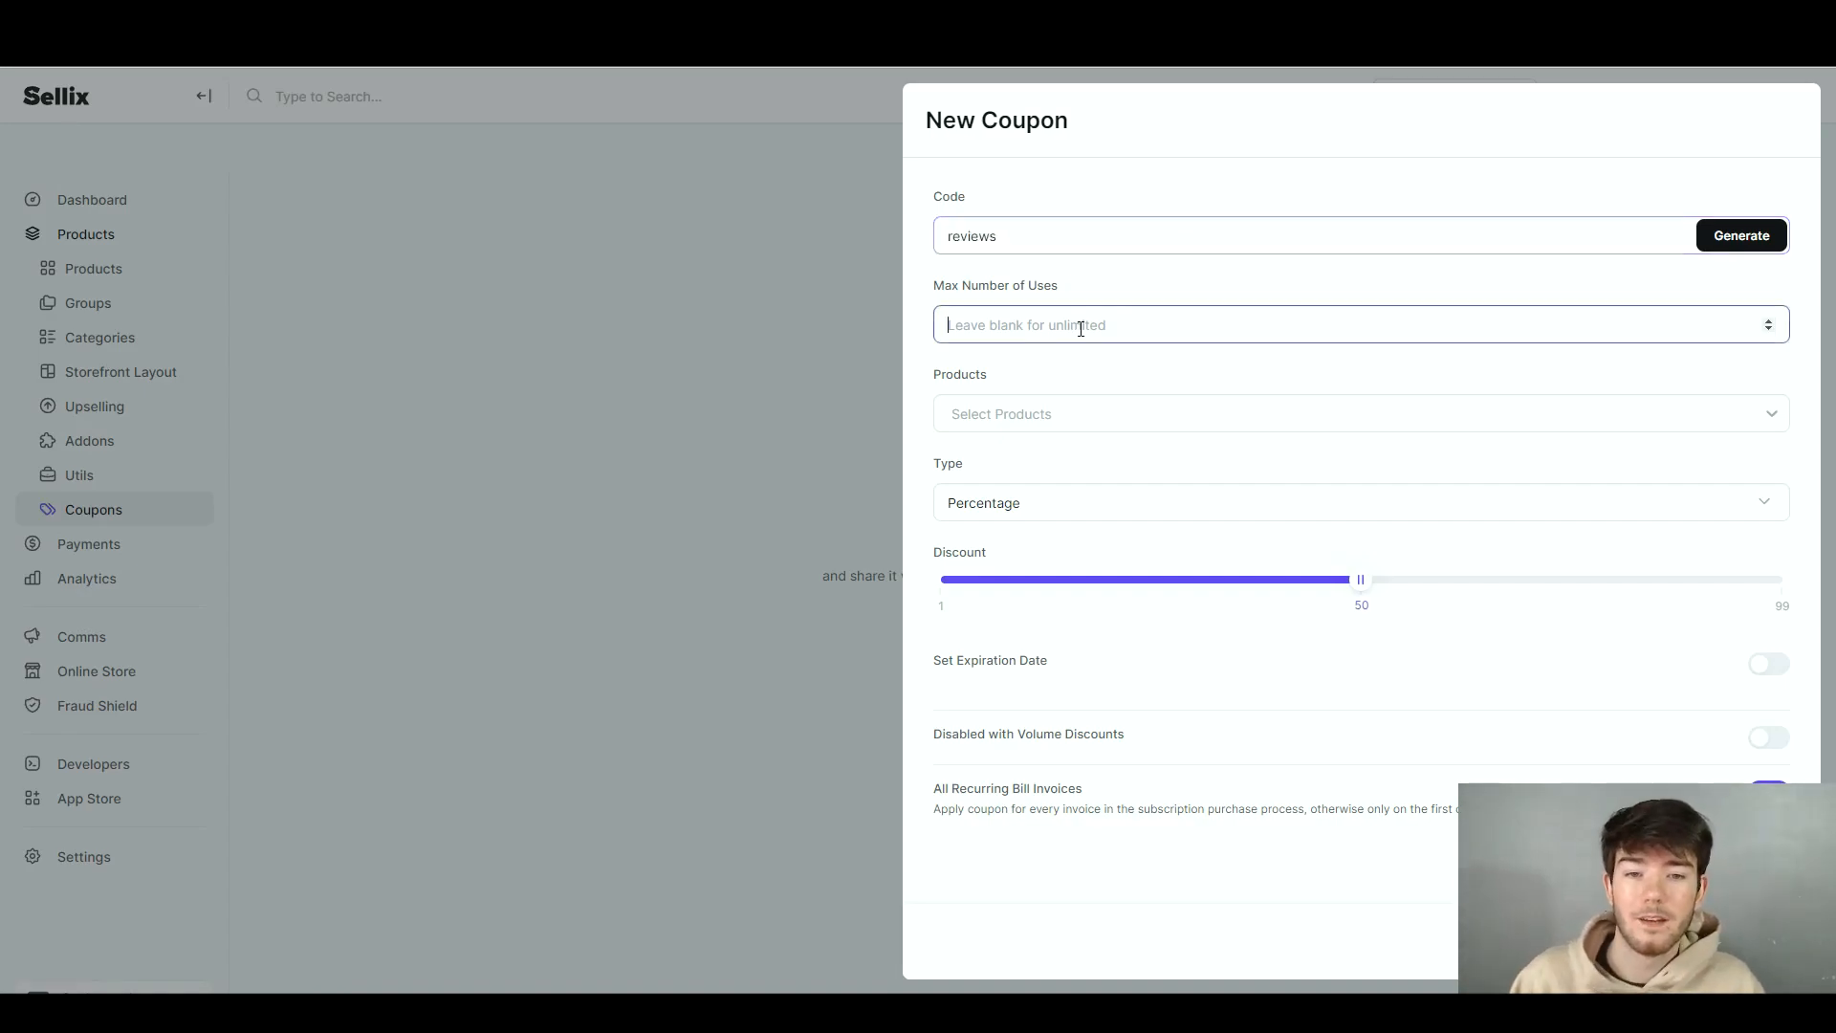
pyautogui.write('1')
# Assign the coupon to the Phone product, keep the 50 percent discount and create the coupon.
pyautogui.click(1090, 413)
pyautogui.click(1077, 501)
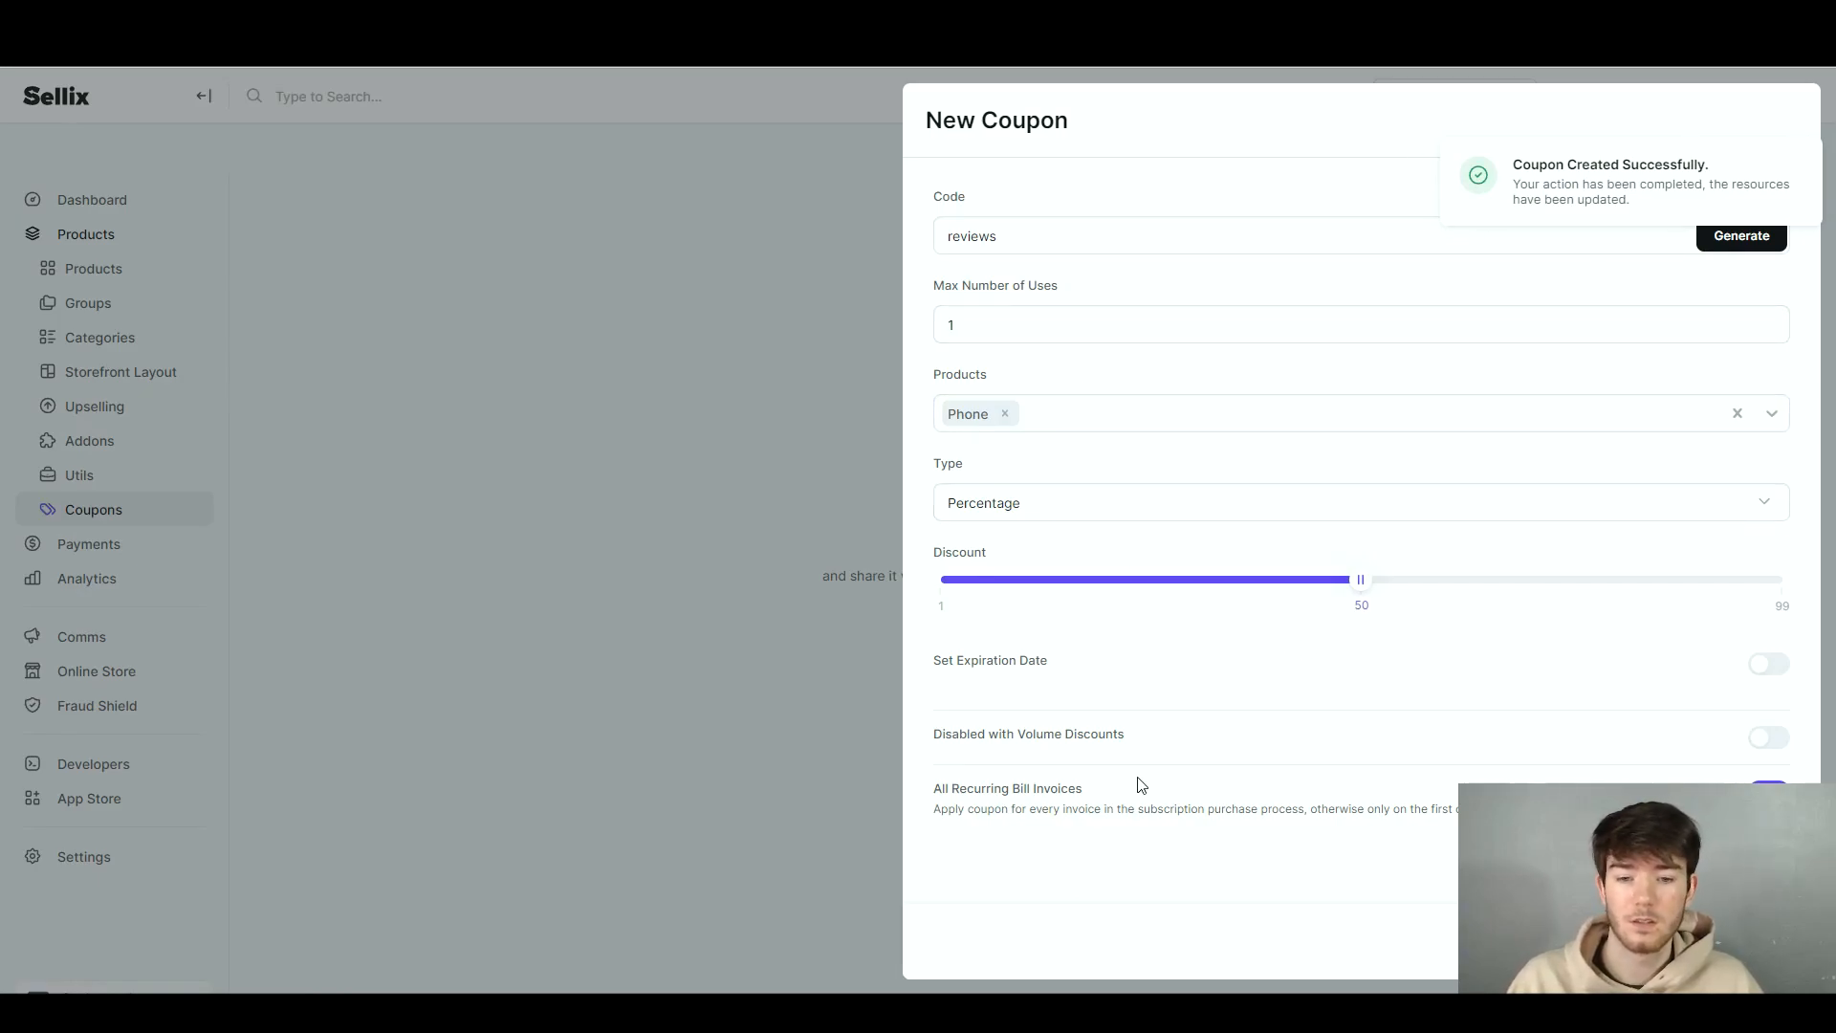
pyautogui.click(734, 502)
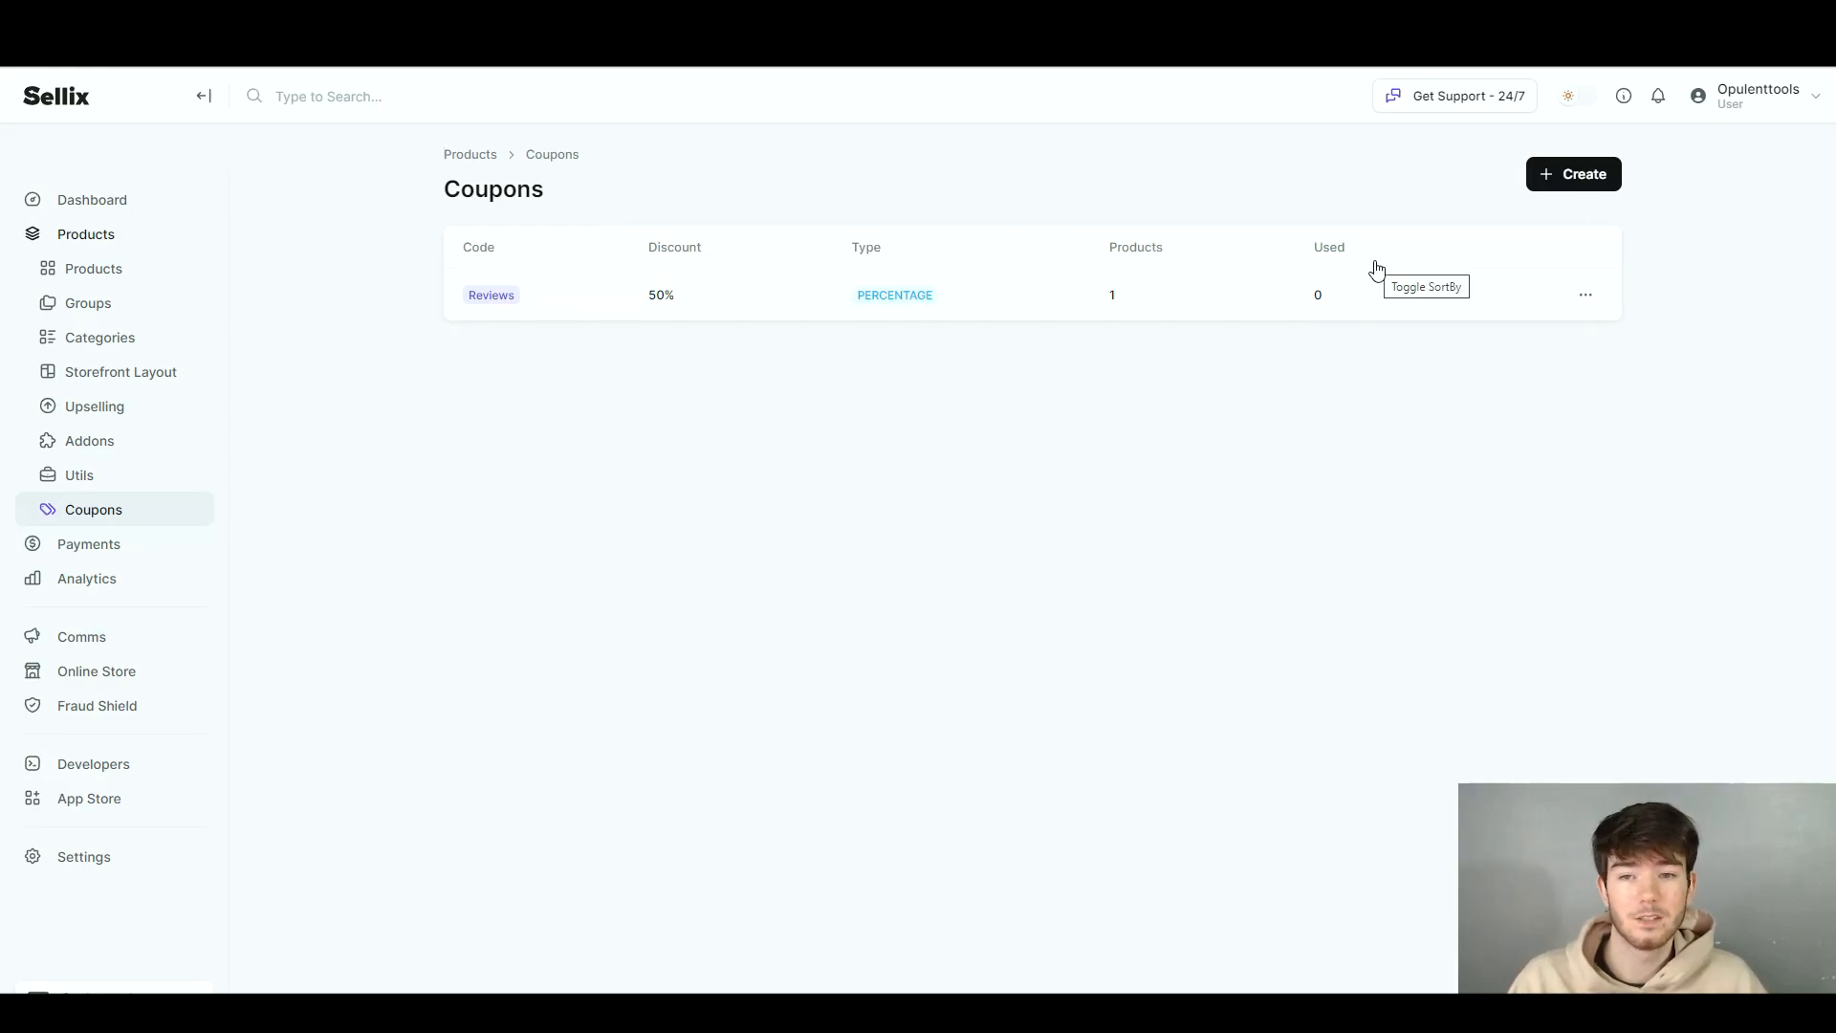
# Examine the Payments section's balances, invoice check tool, payouts and invoices.
pyautogui.click(166, 547)
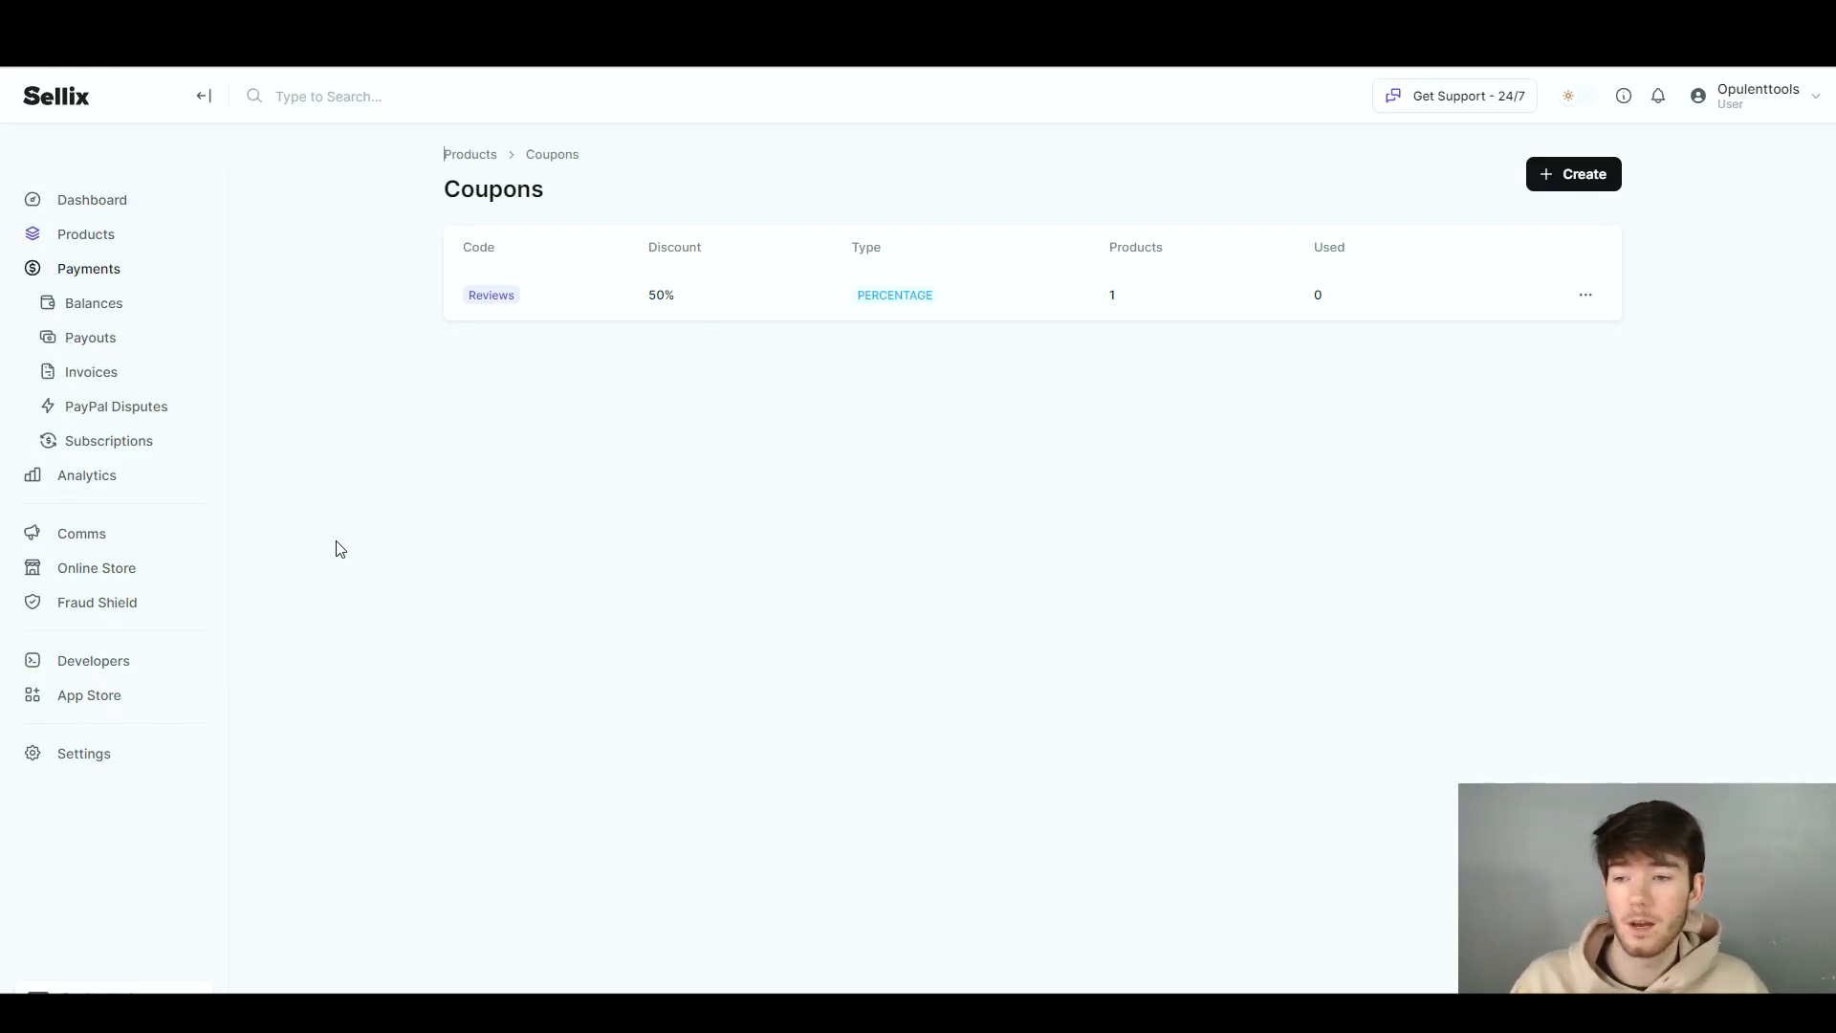
pyautogui.click(110, 306)
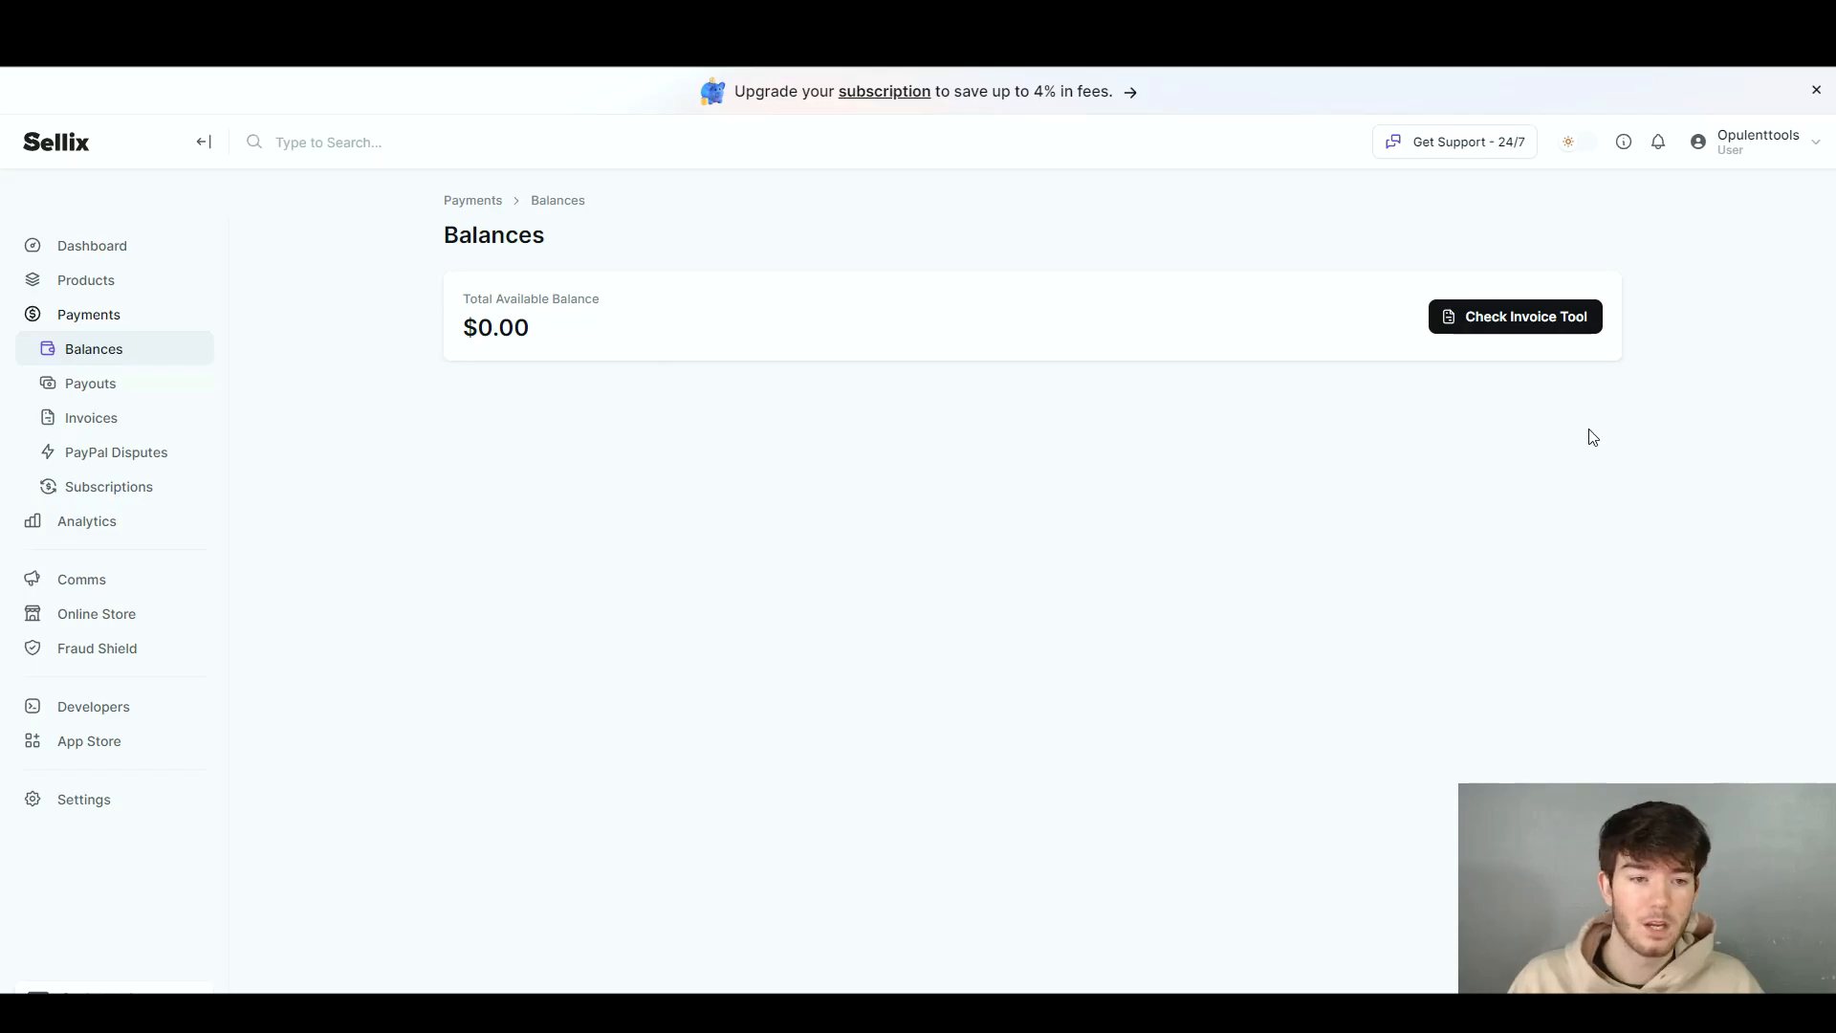
pyautogui.click(1484, 319)
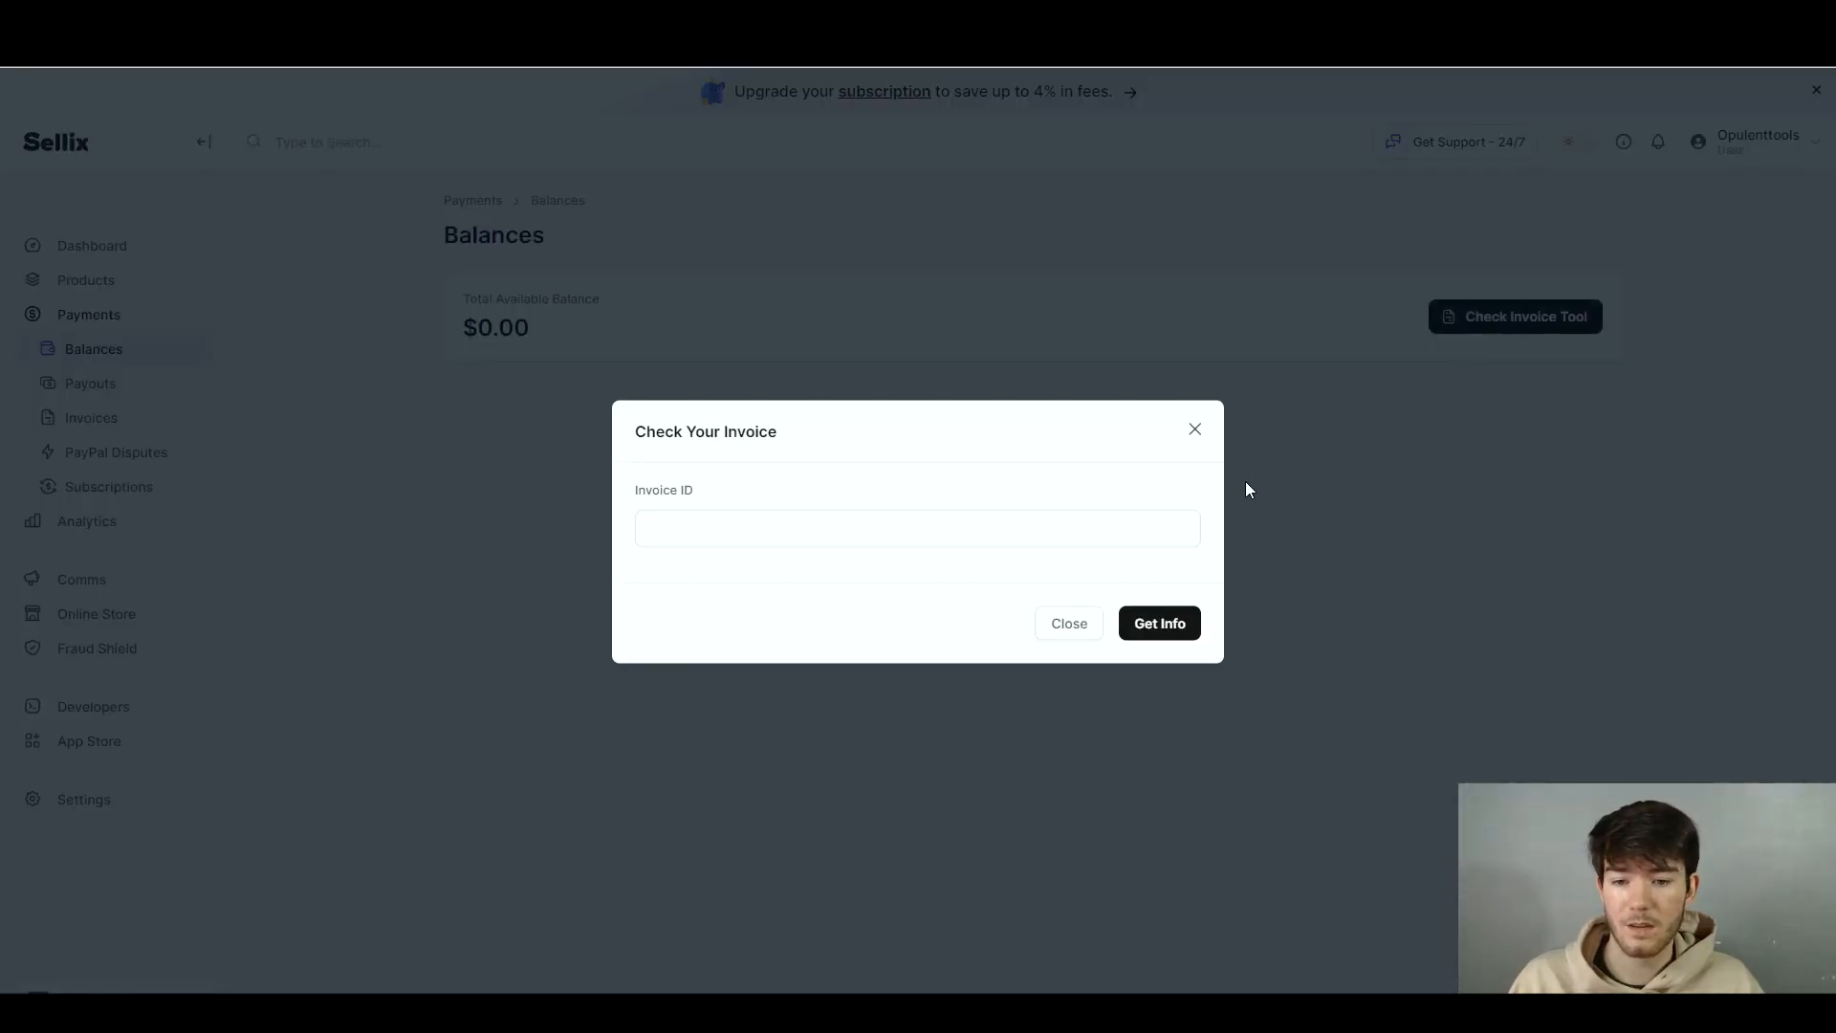
pyautogui.click(1195, 432)
pyautogui.click(135, 383)
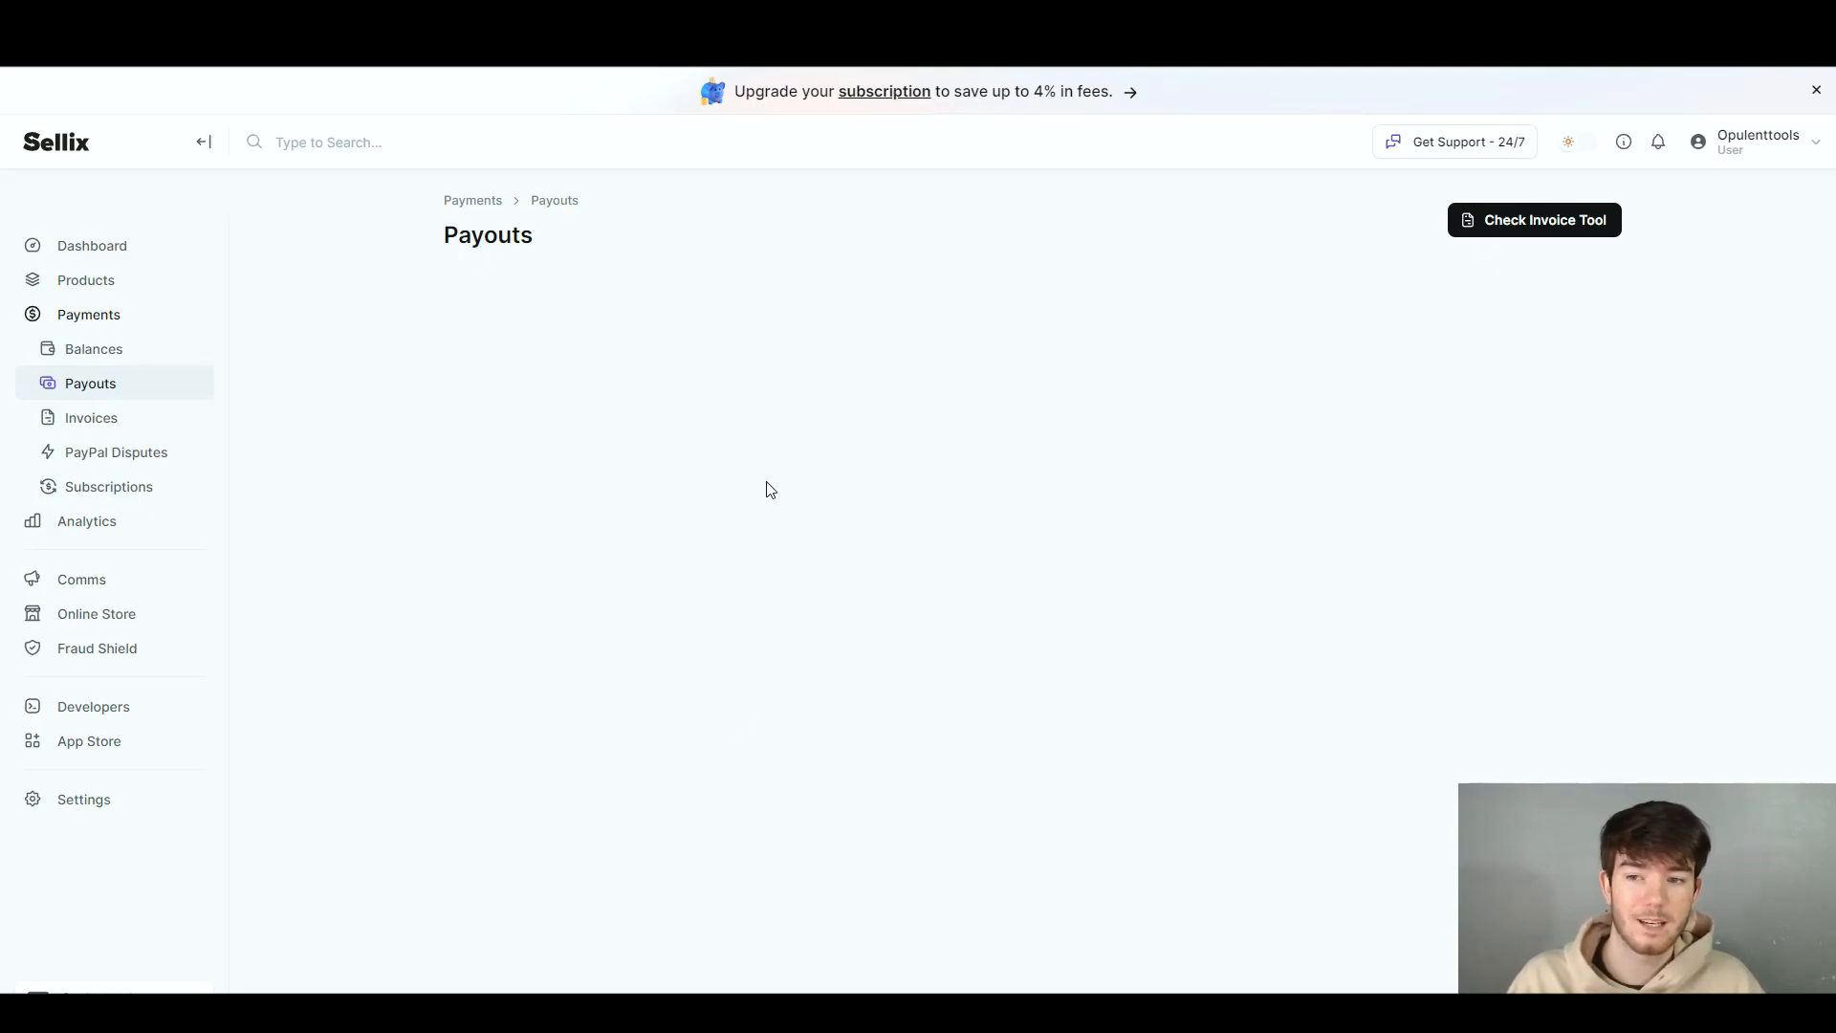
pyautogui.click(105, 418)
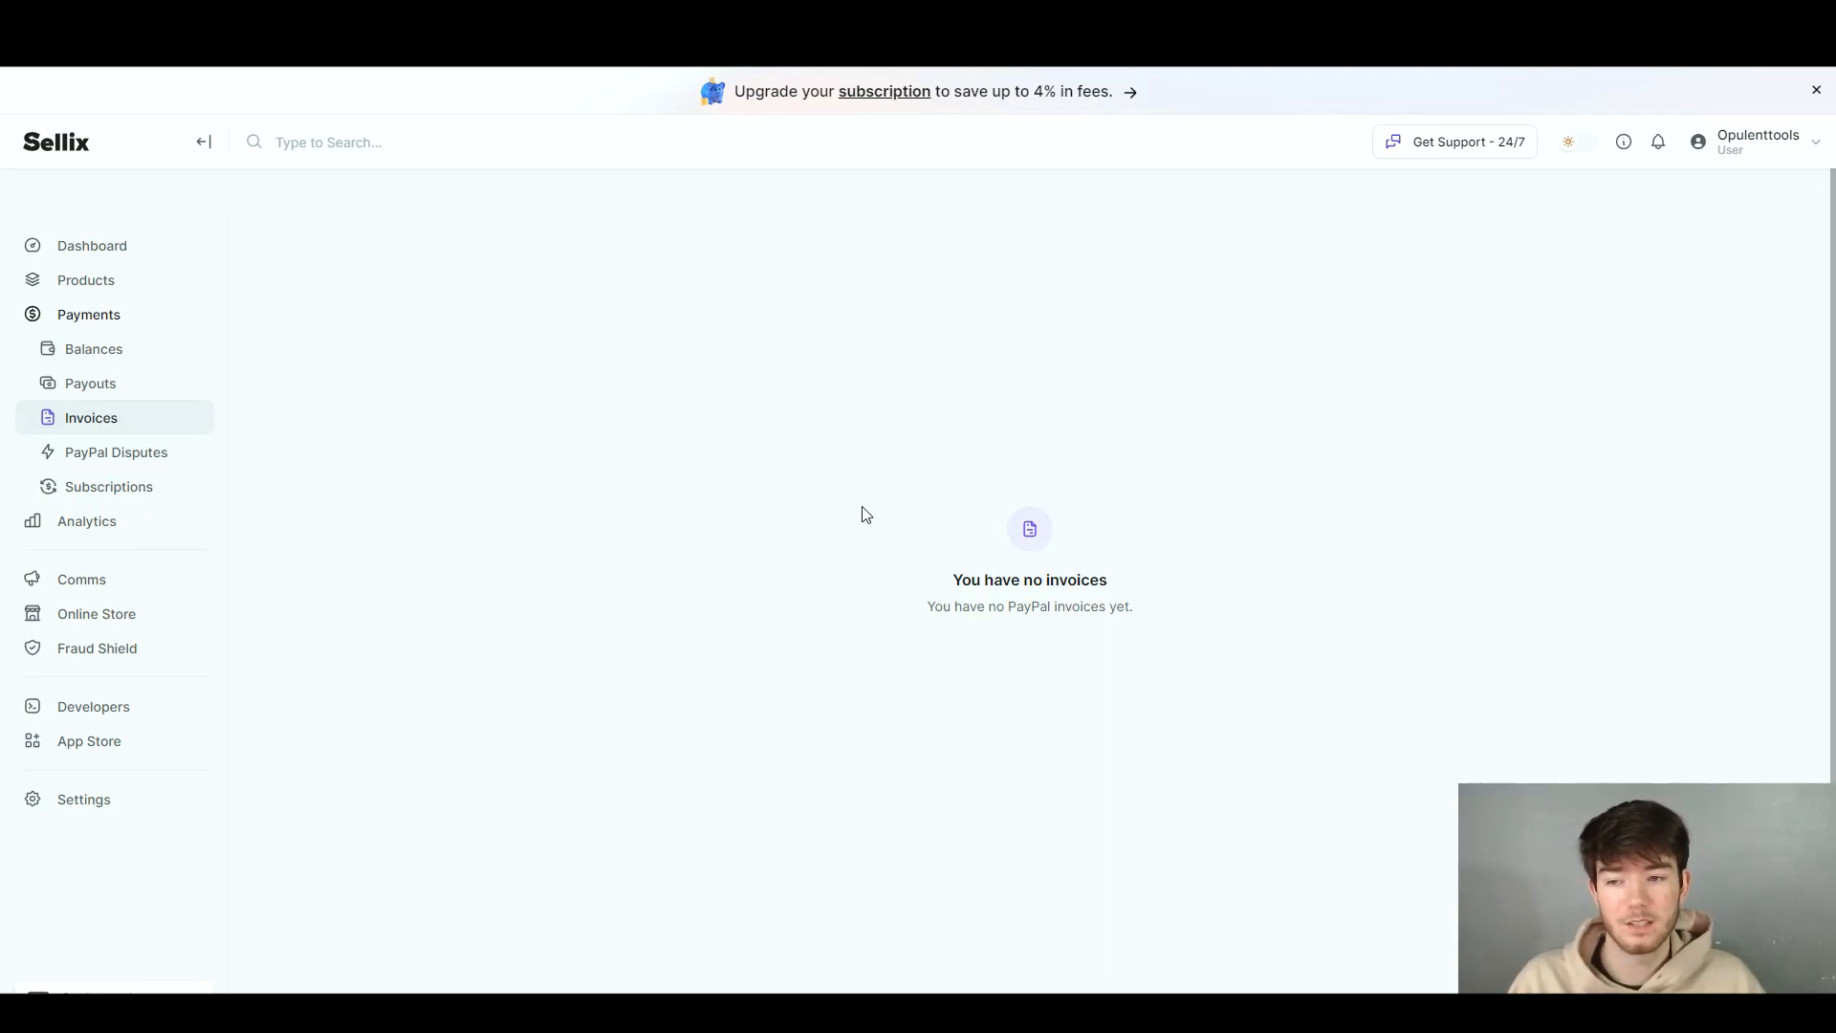
# Check the PayPal disputes and subscription invoices in the Payments section.
pyautogui.click(163, 458)
pyautogui.click(143, 443)
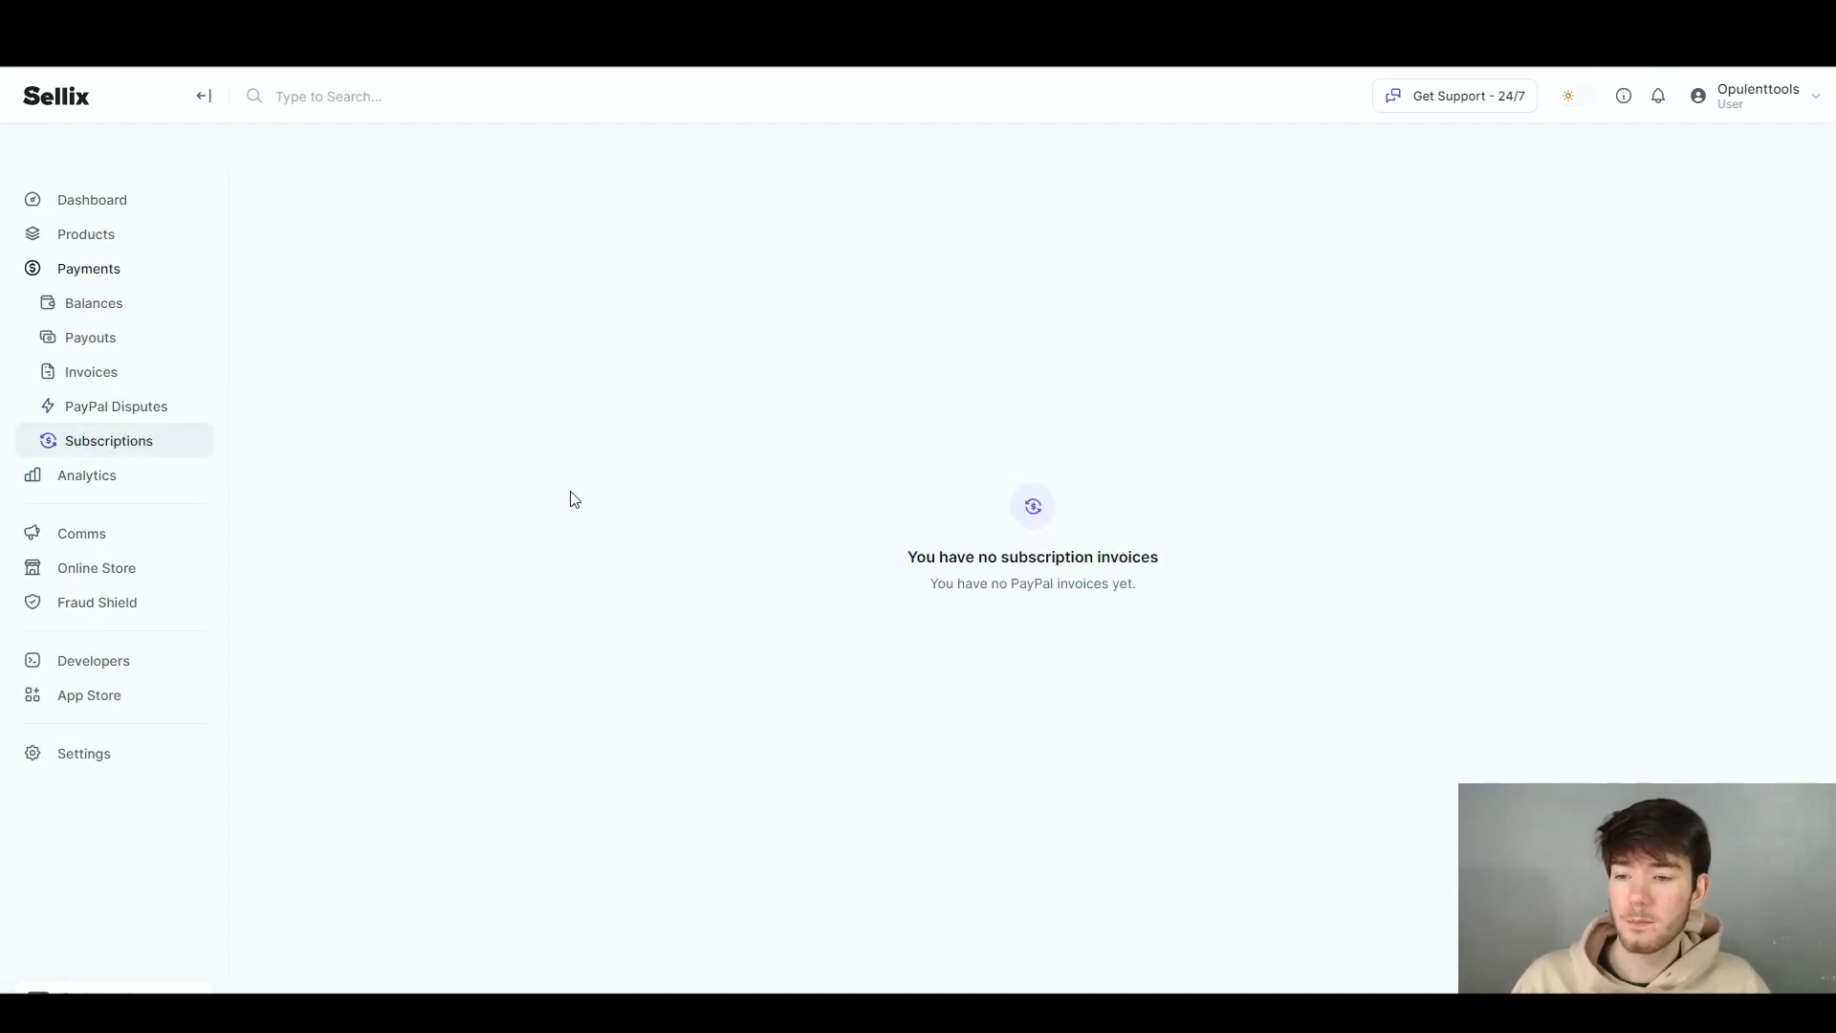
# Examine the overall store analytics, including revenue, store visits by location, device, browser and referer, top products and payment methods.
pyautogui.click(164, 484)
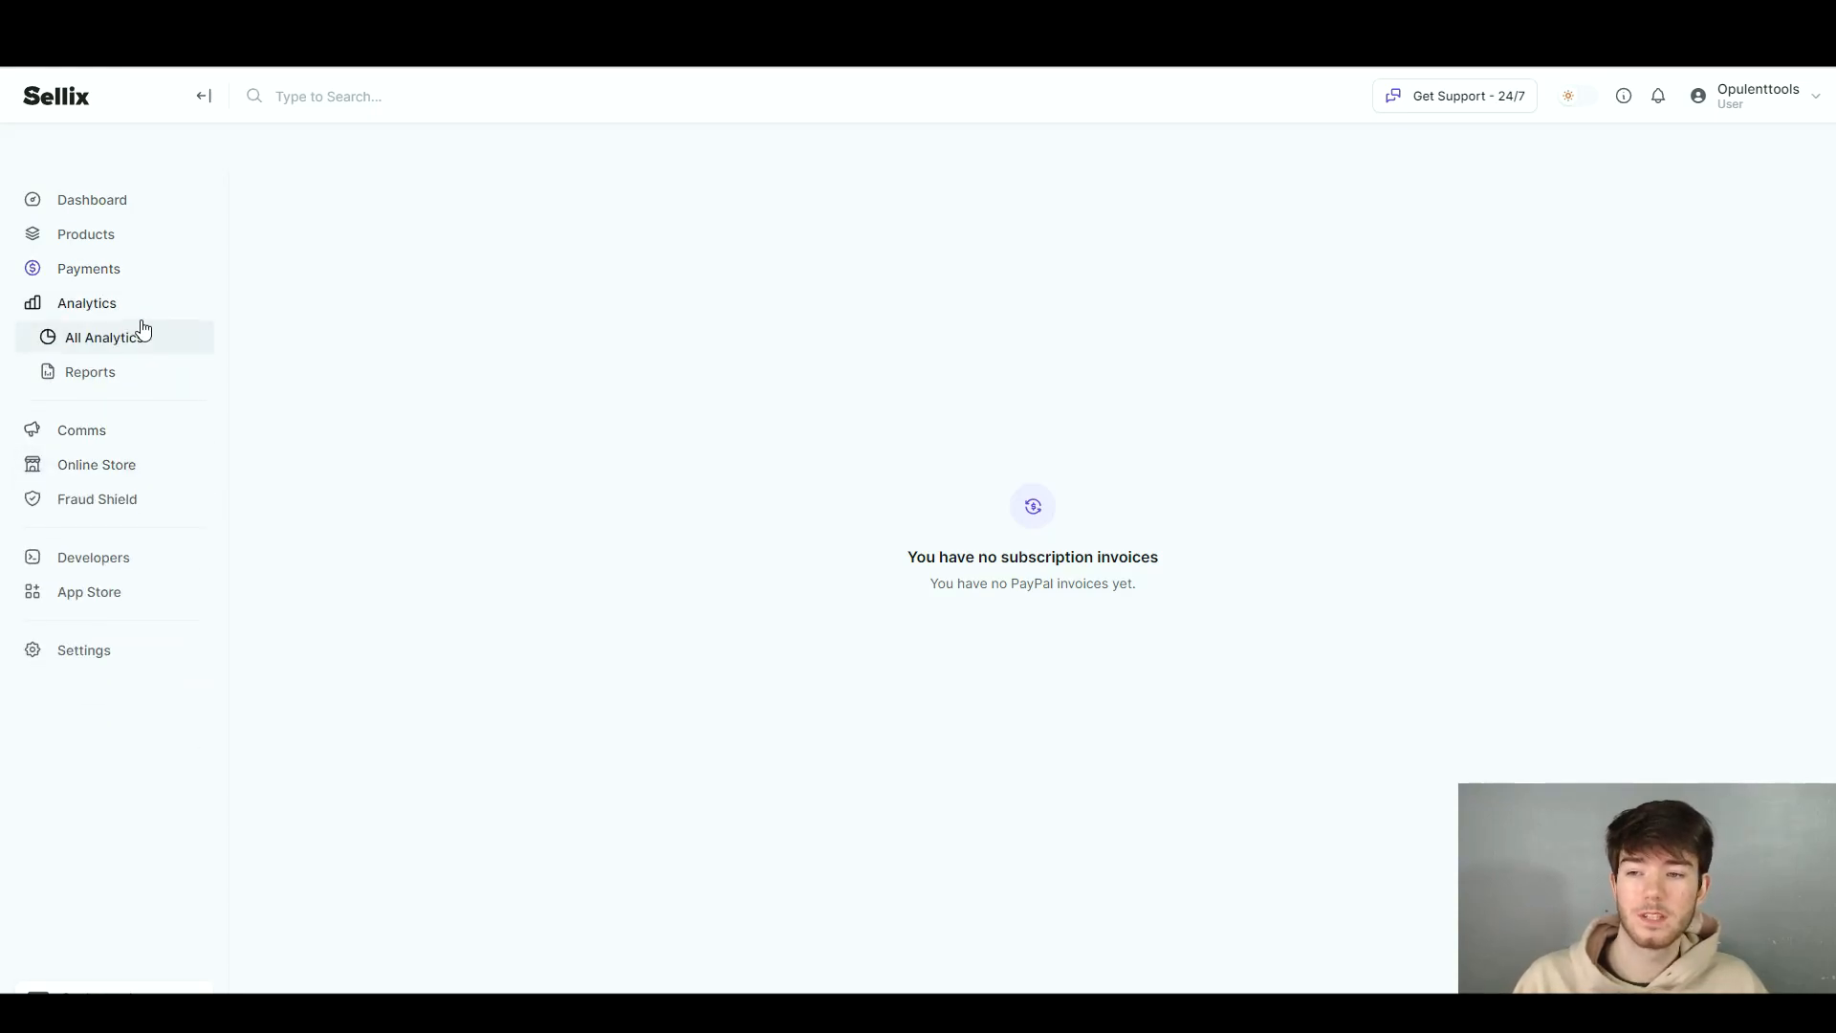
pyautogui.click(134, 338)
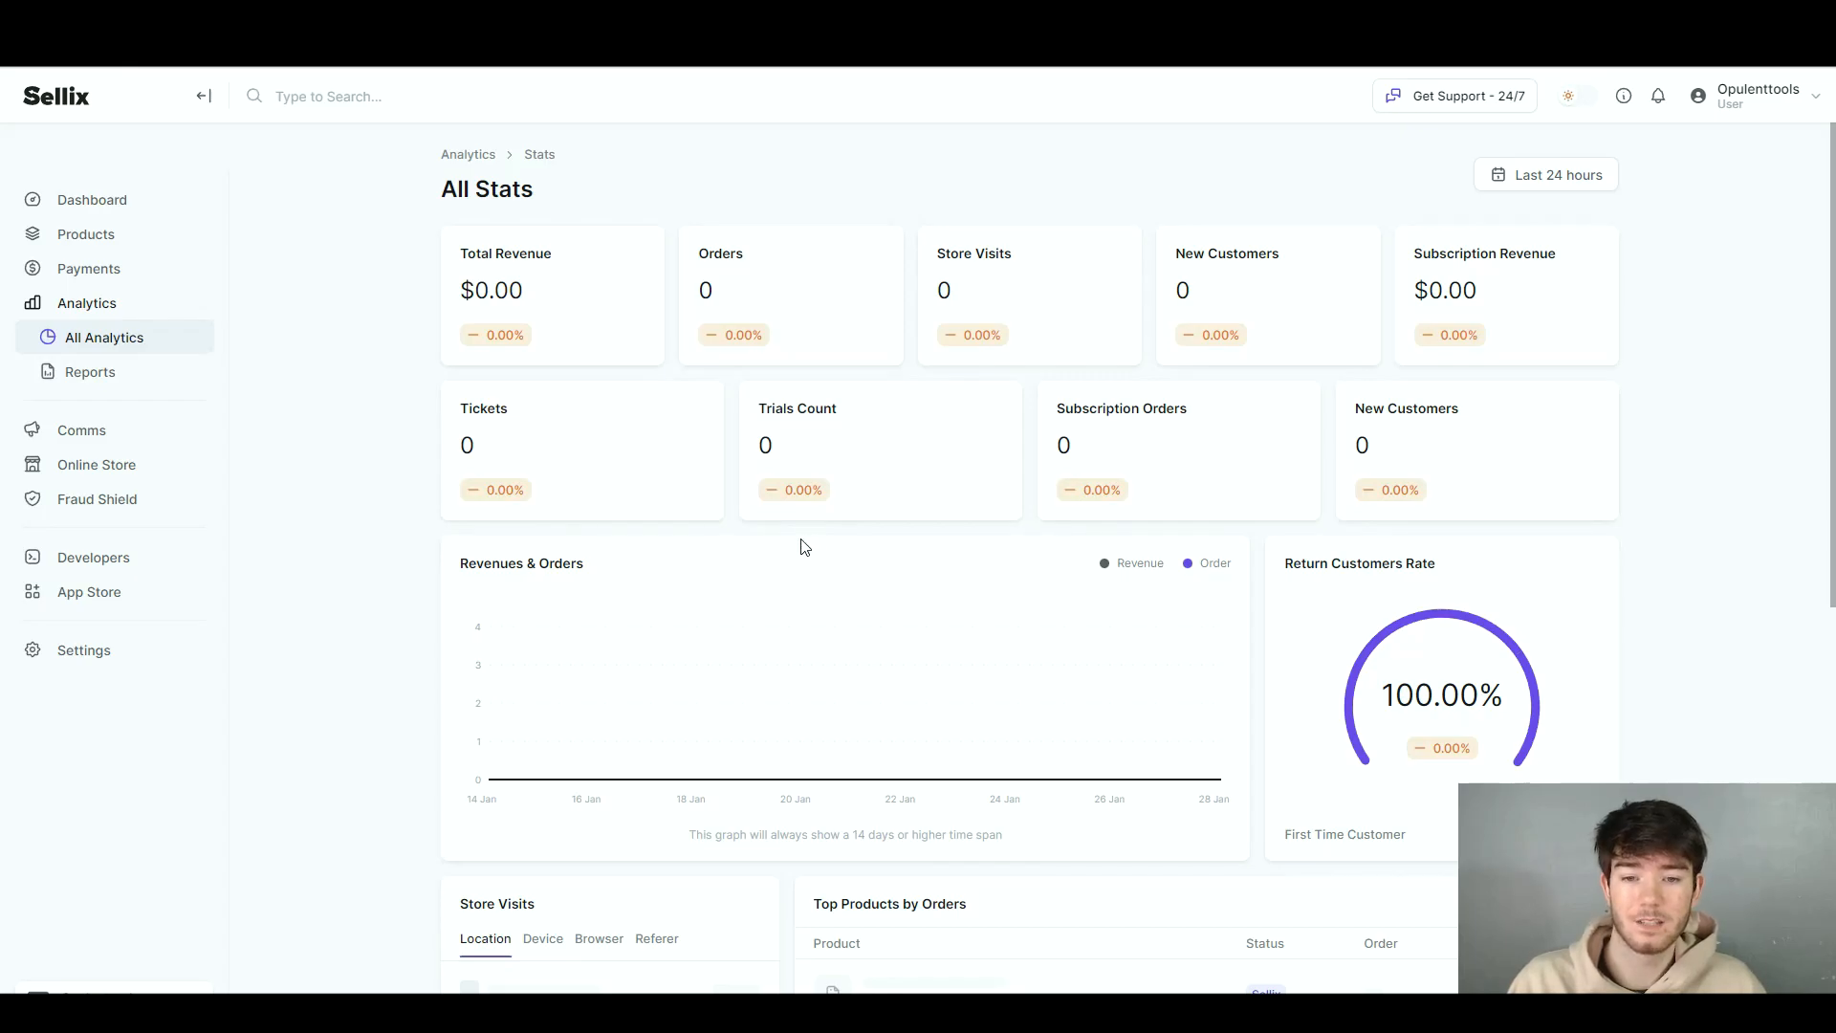
pyautogui.scroll(-1, 797, 542)
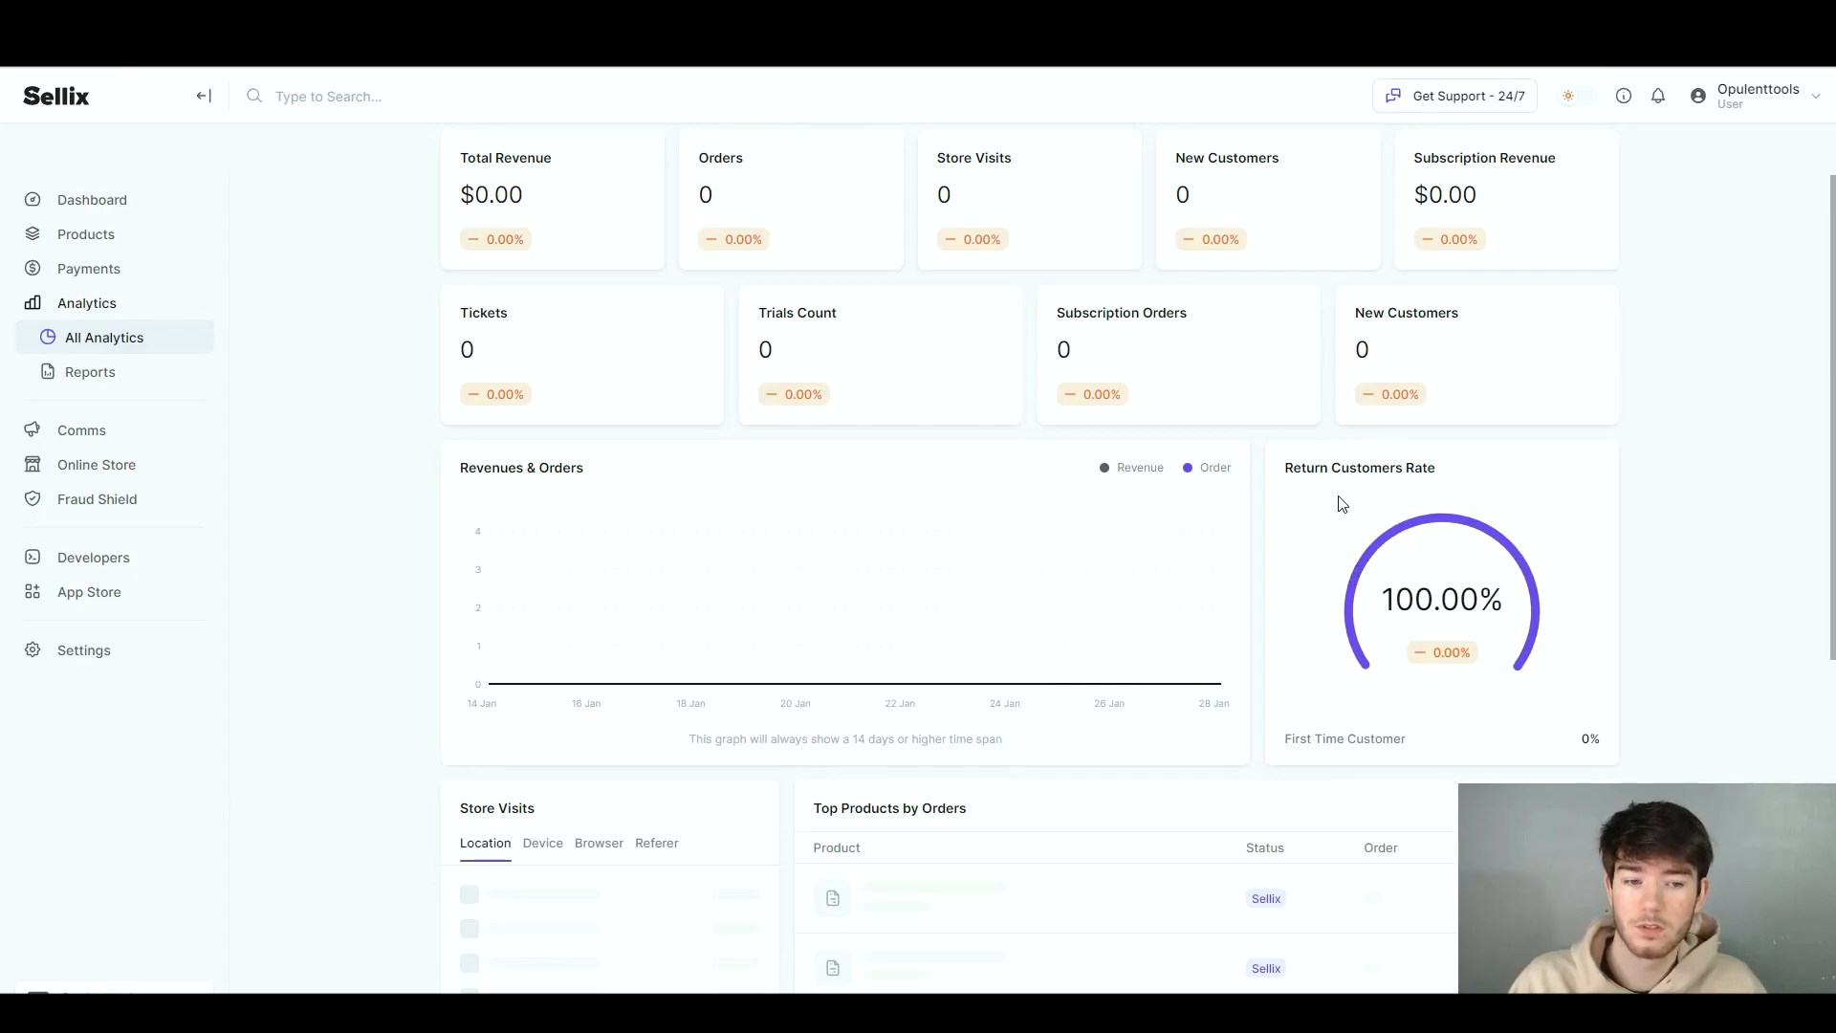
pyautogui.scroll(-4, 1342, 504)
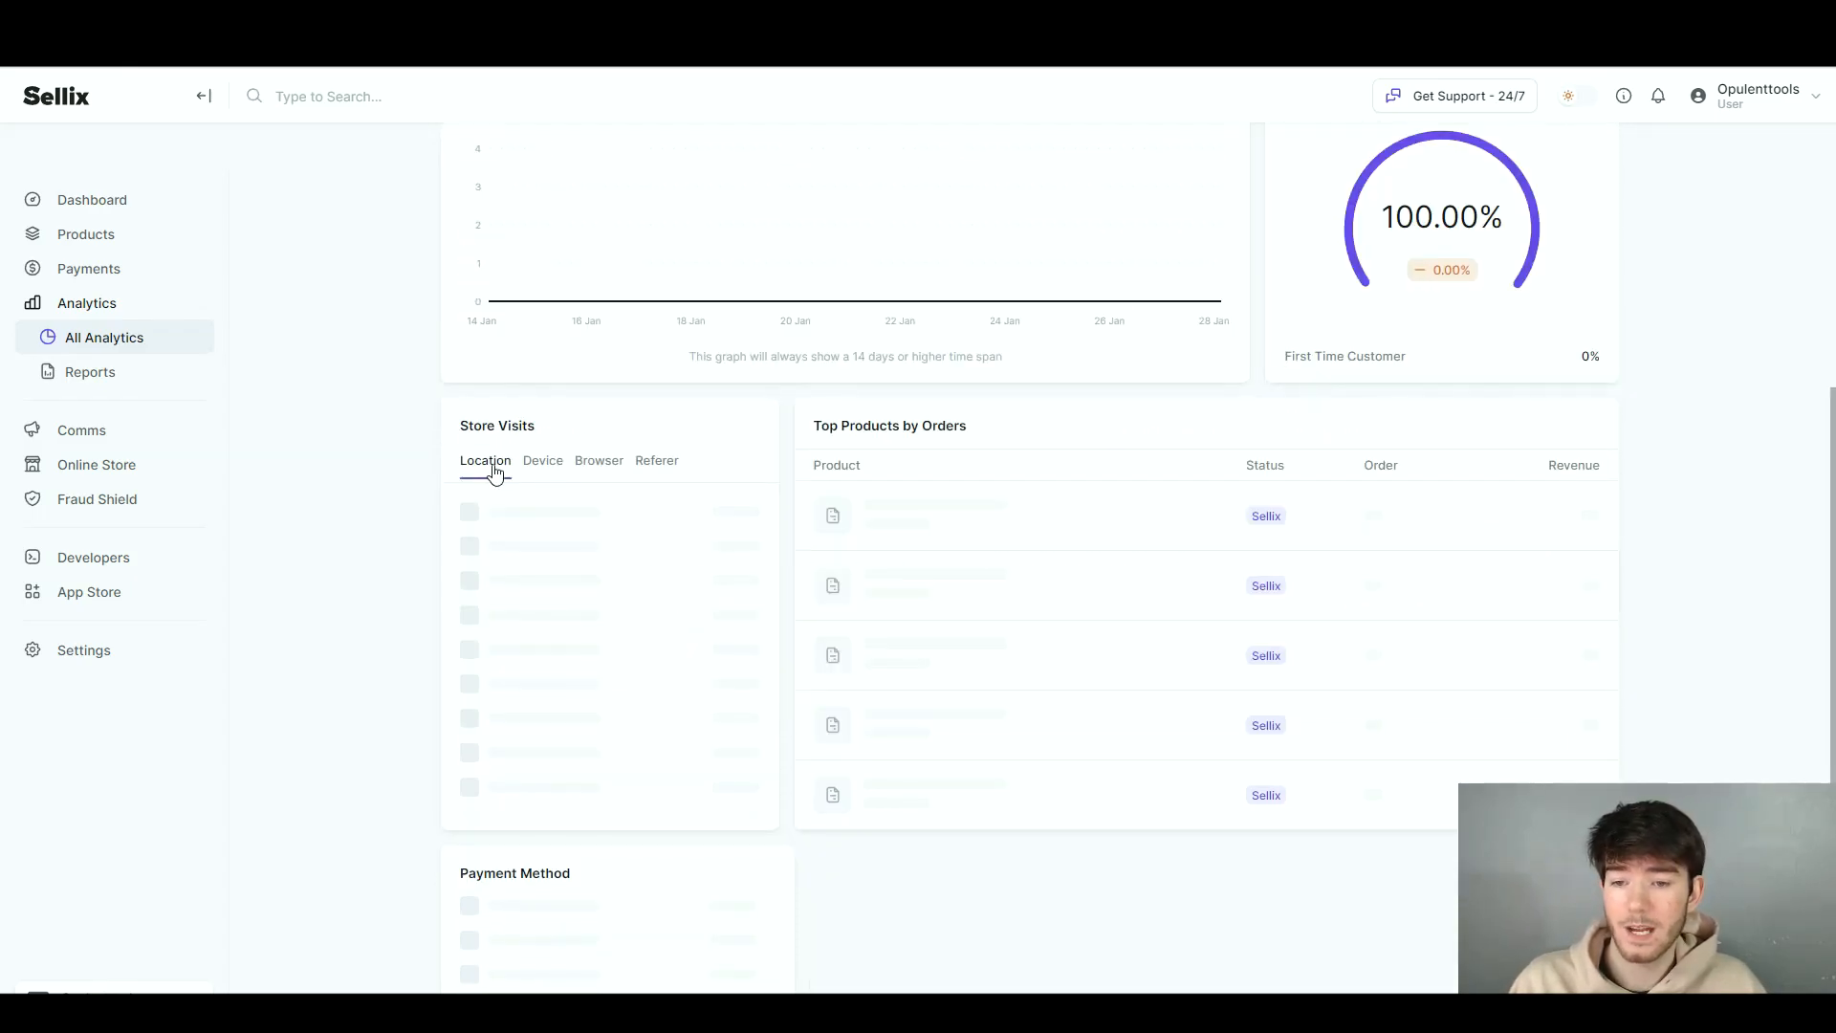
pyautogui.click(541, 467)
pyautogui.click(591, 465)
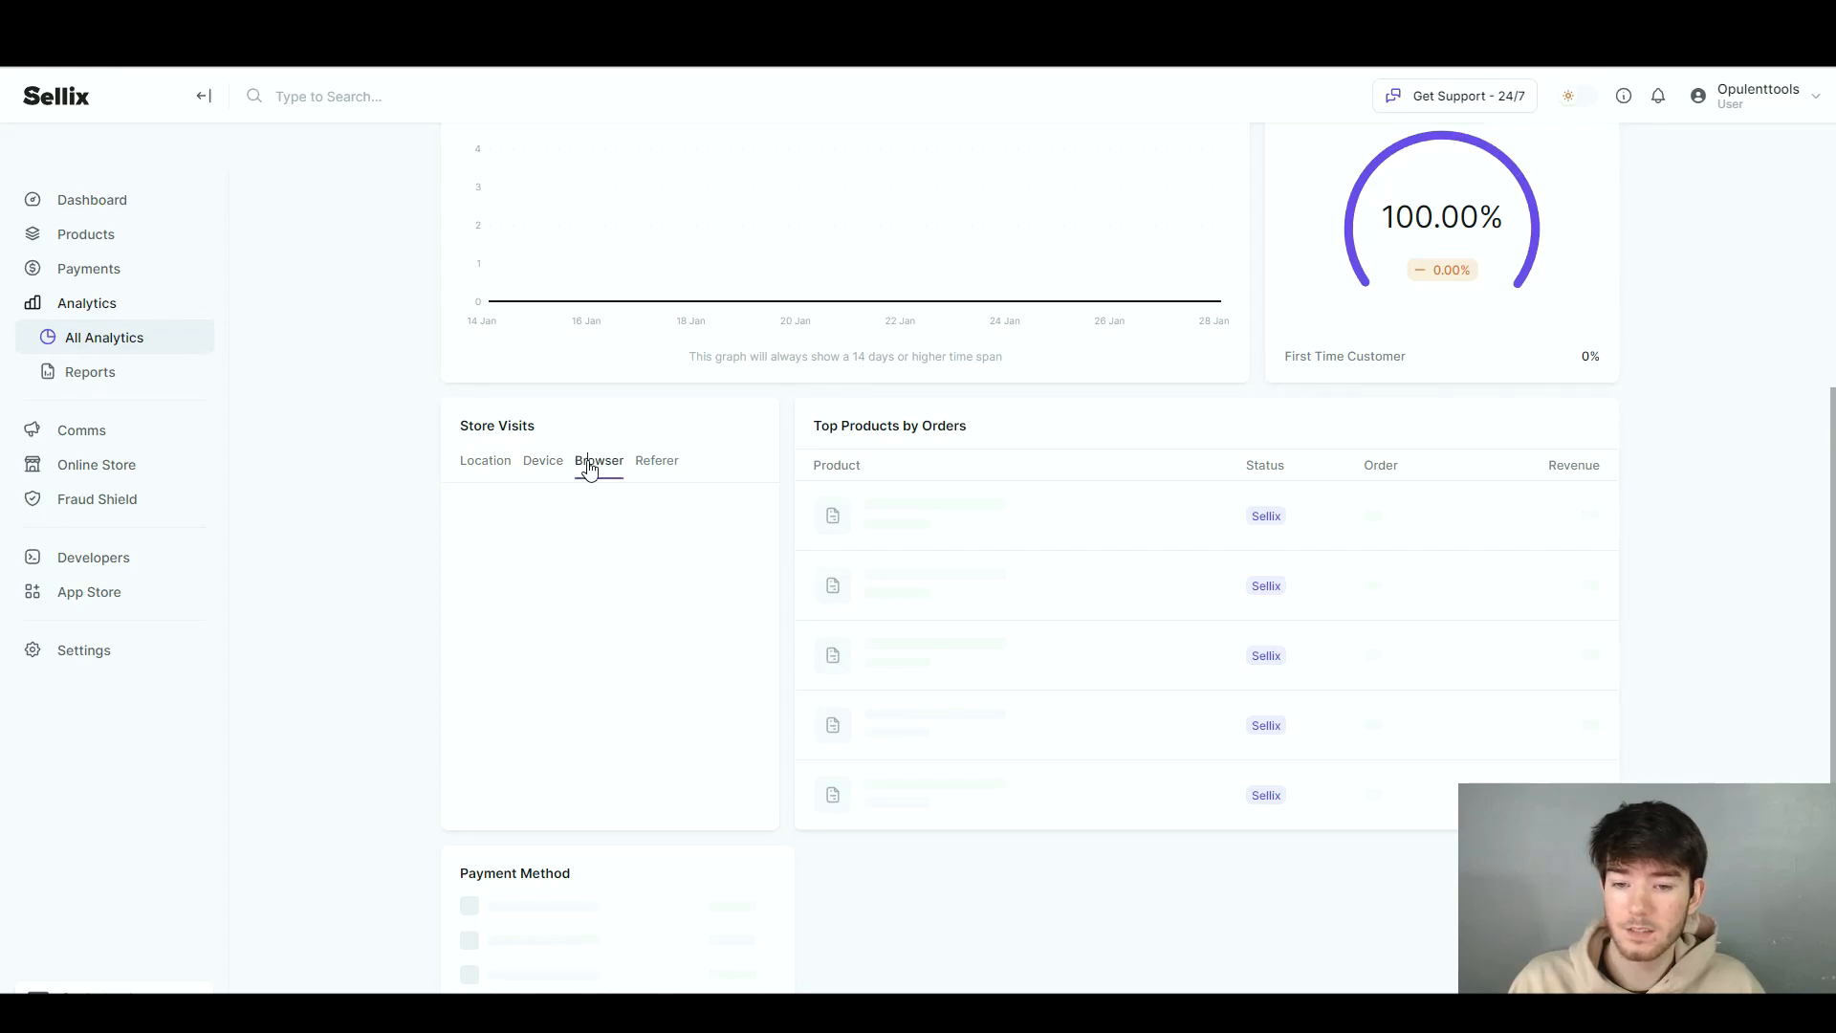
pyautogui.click(655, 468)
pyautogui.click(501, 472)
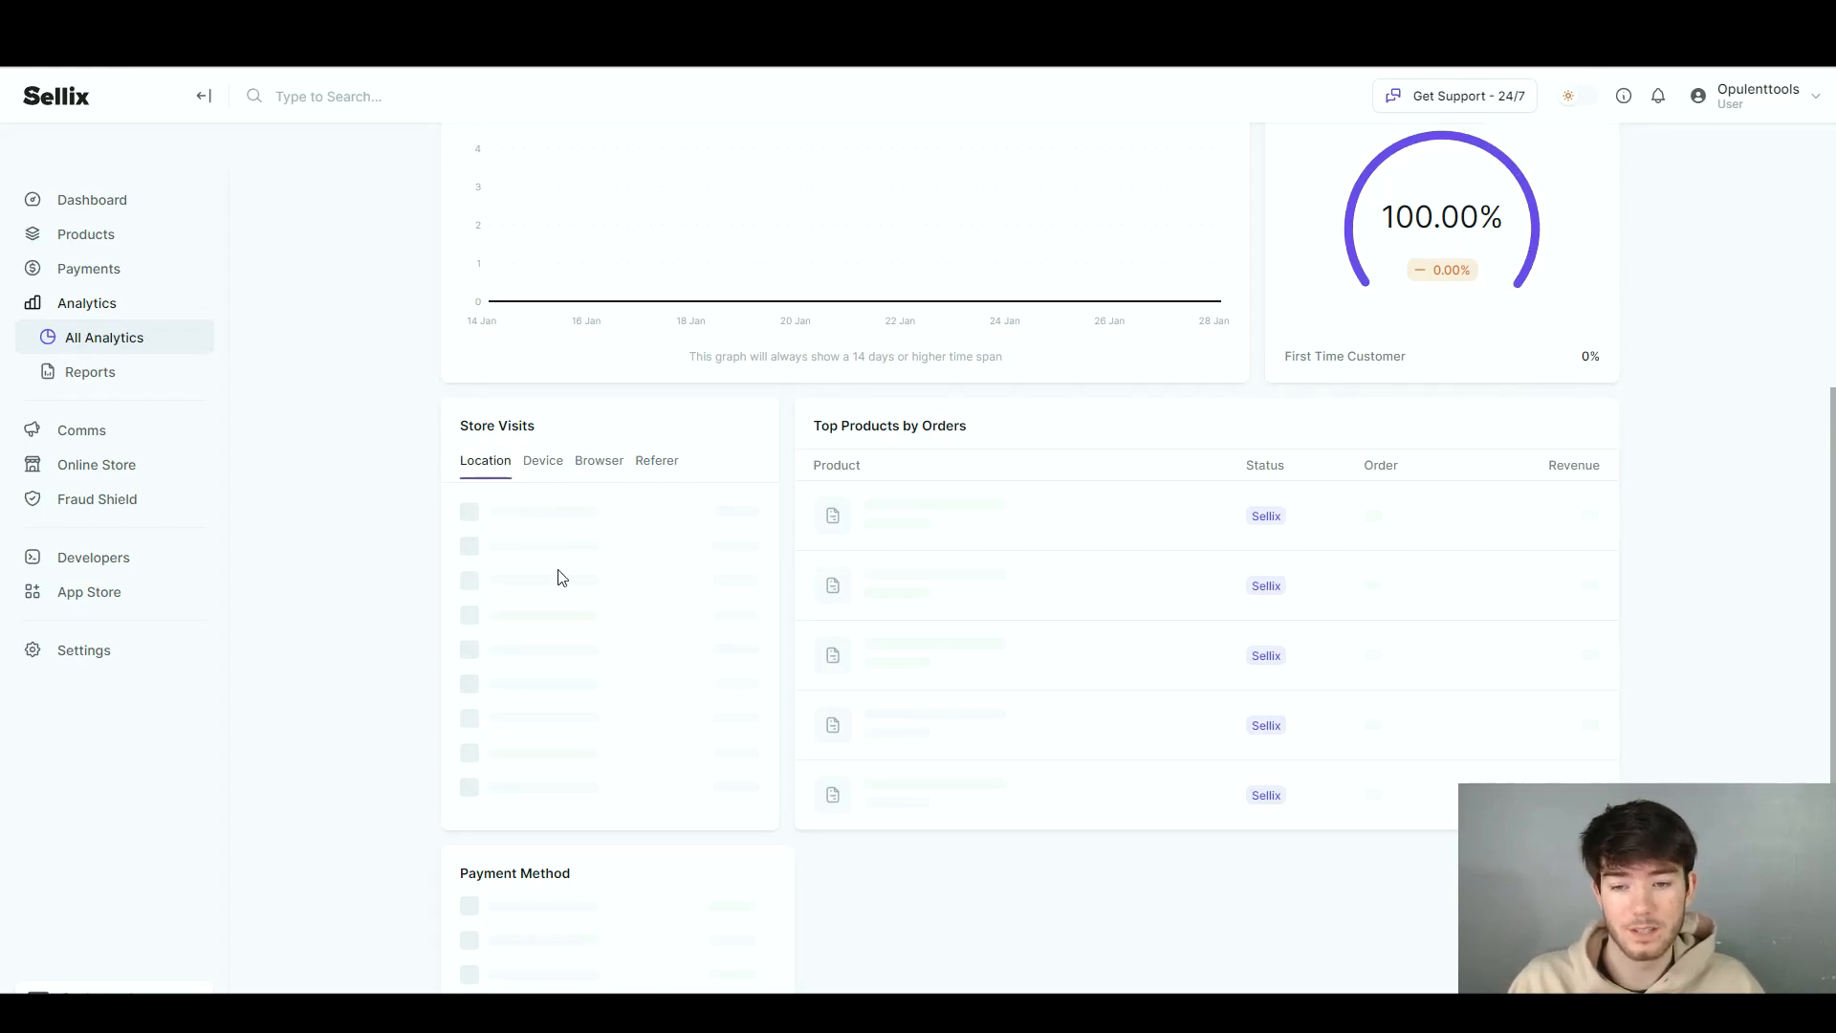
pyautogui.scroll(-2, 885, 475)
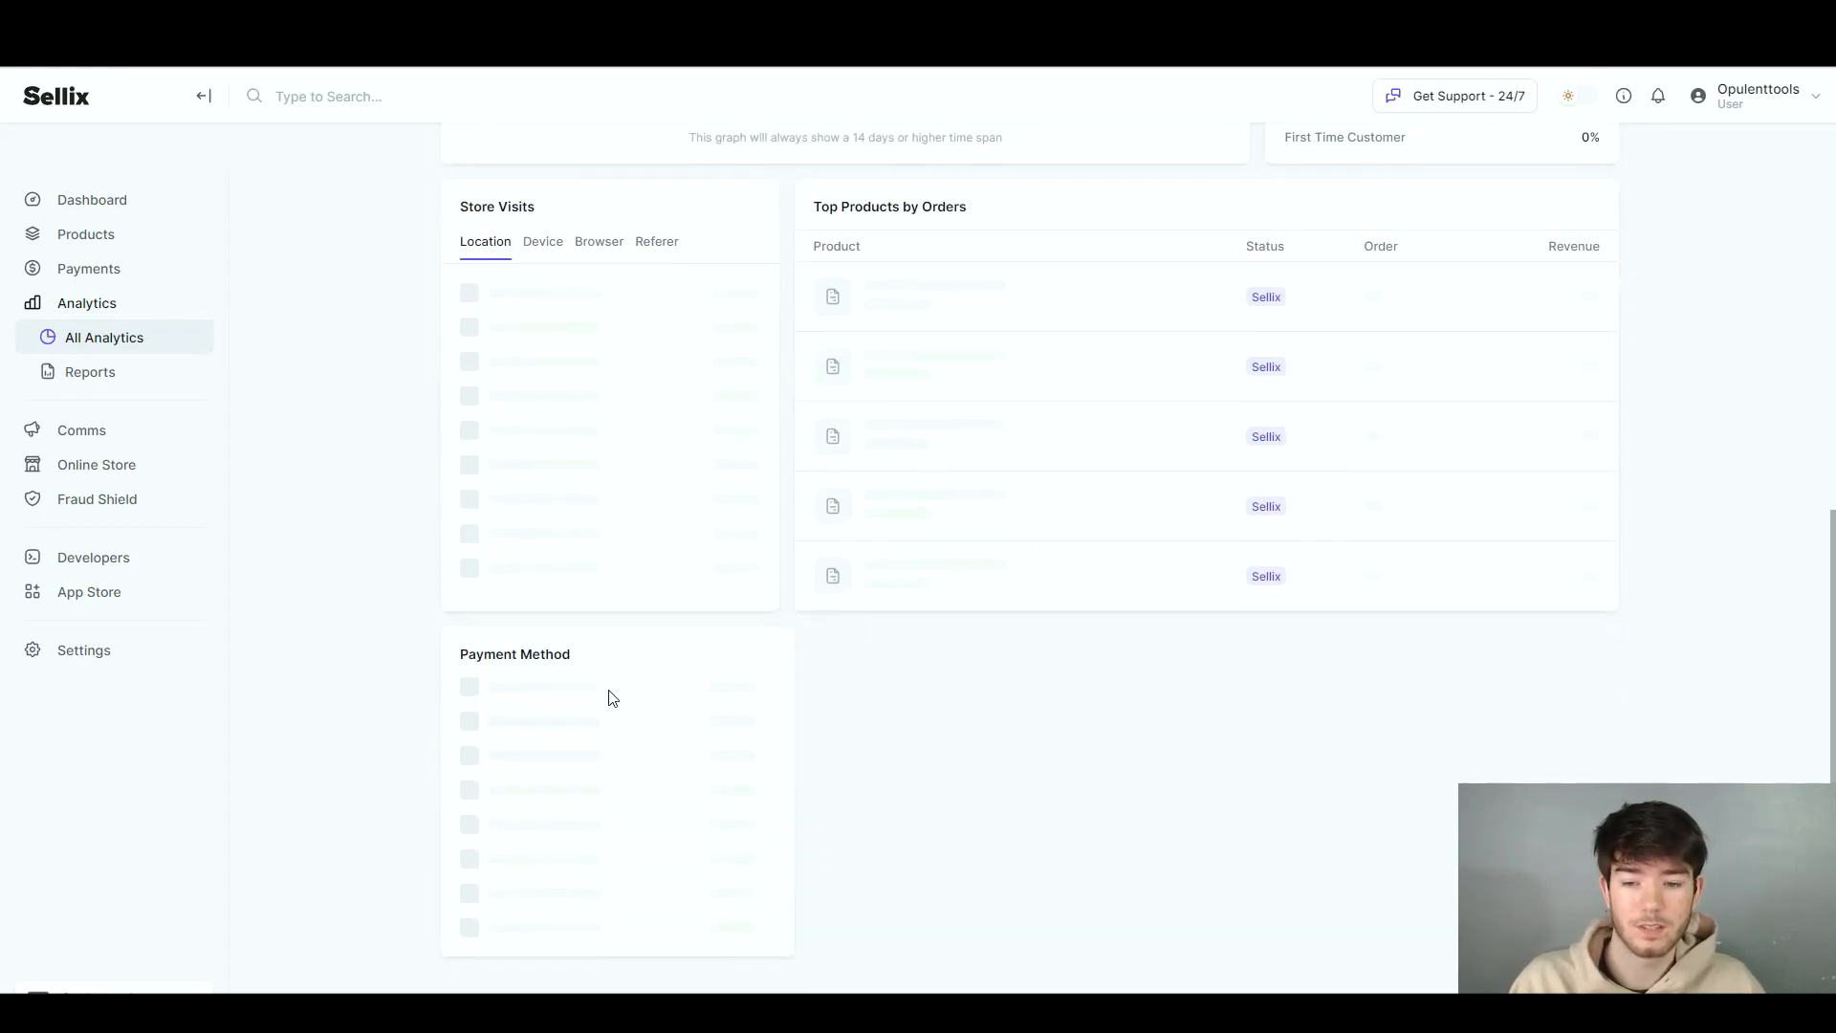
pyautogui.scroll(5, 1328, 548)
pyautogui.scroll(3, 1327, 548)
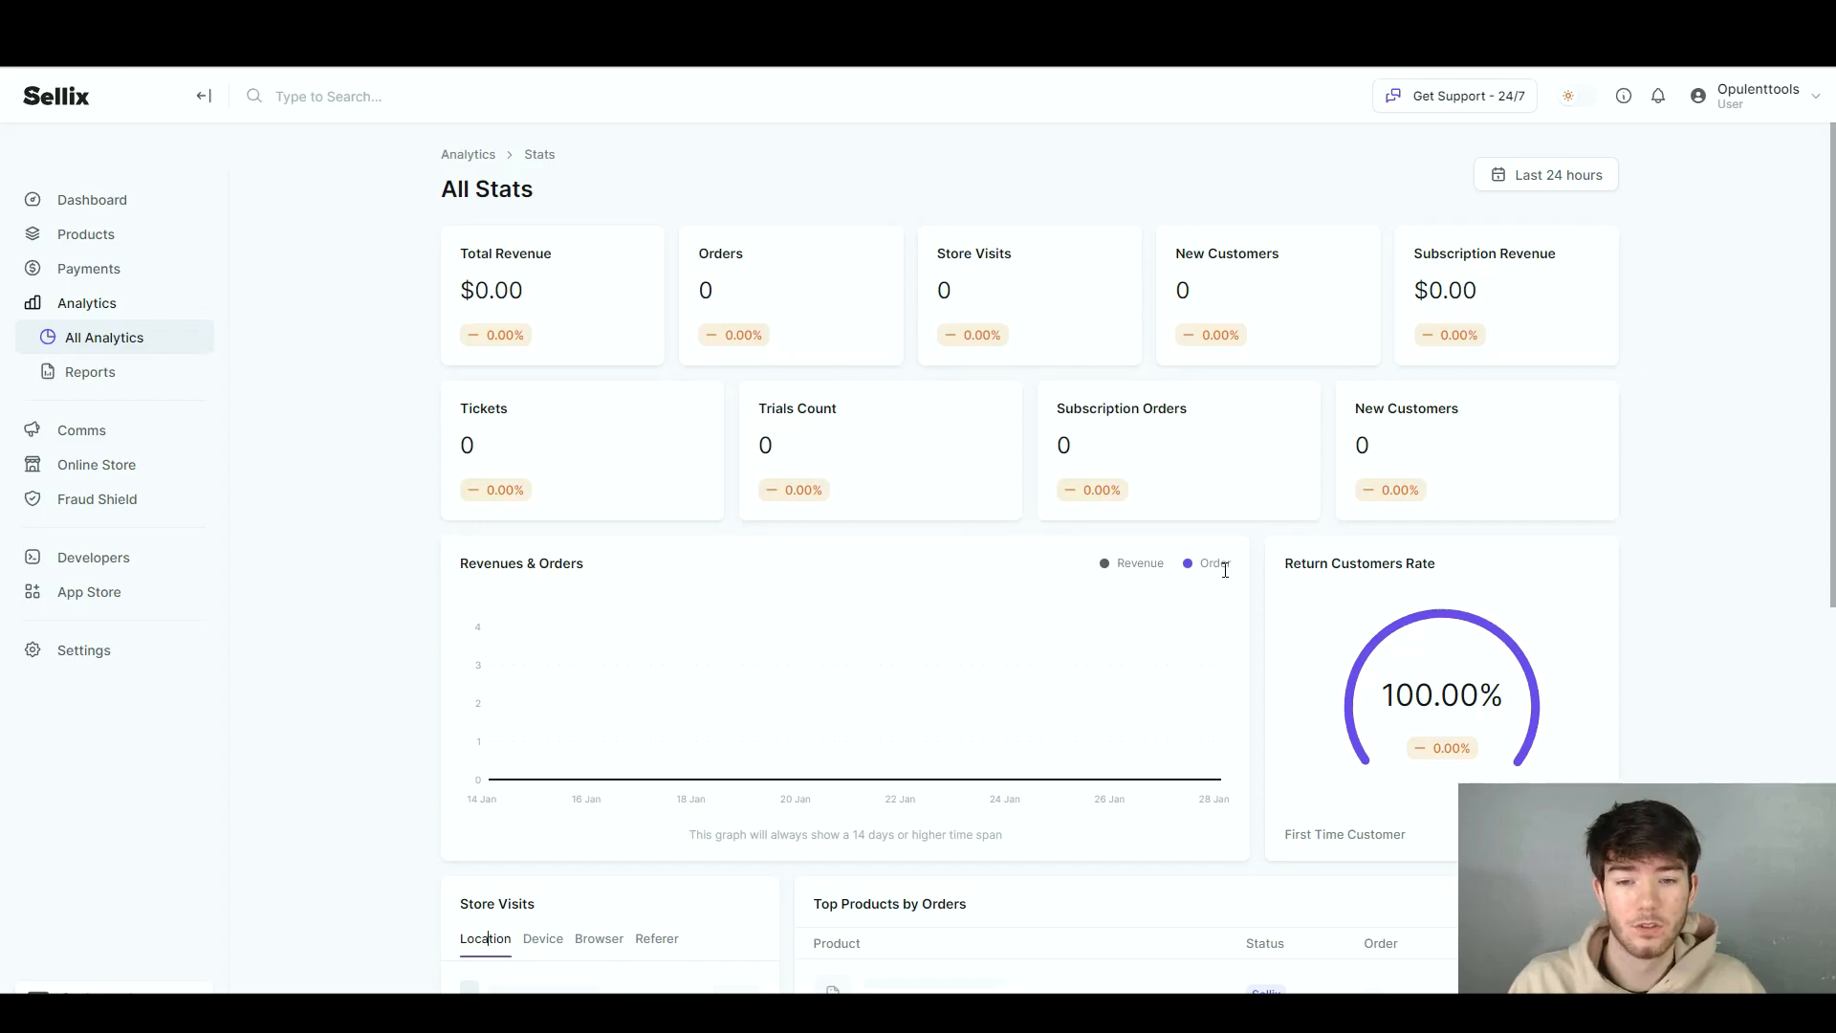
# Try to create a CSV report for Jan 28, 2023 grouped by Invoice Export, and close the report form.
pyautogui.click(90, 371)
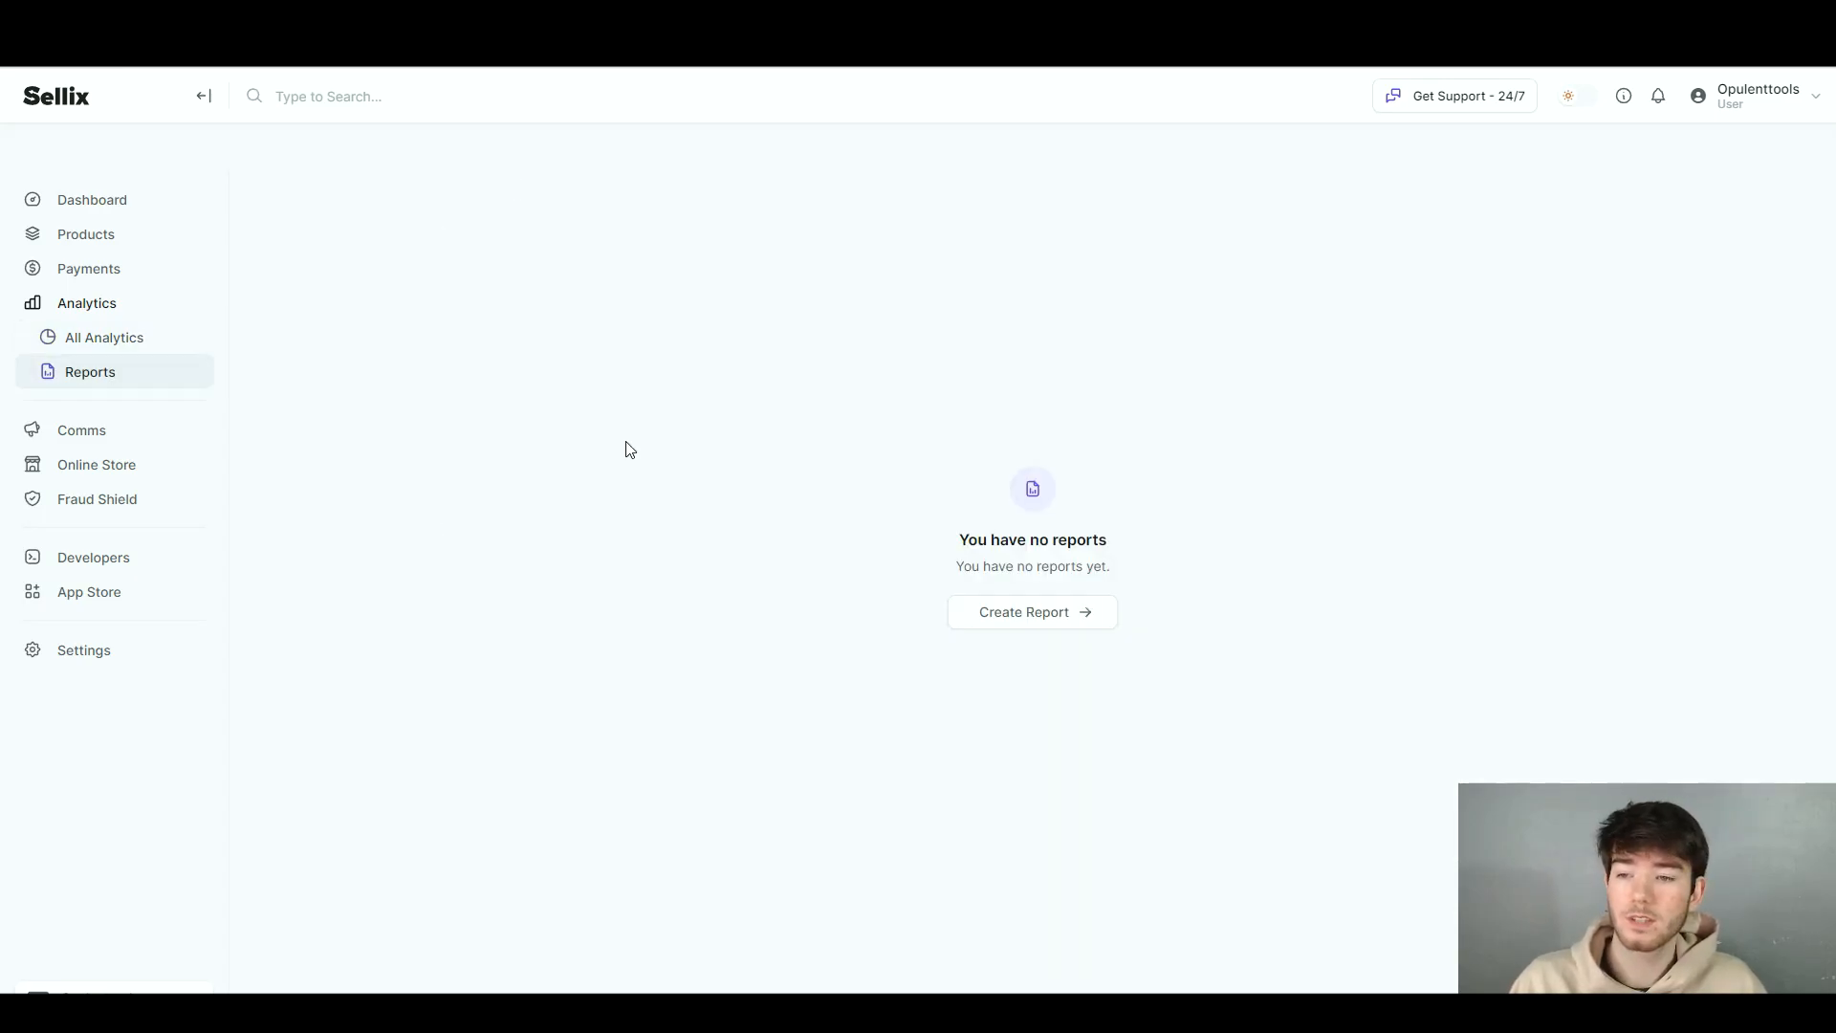
pyautogui.click(1009, 621)
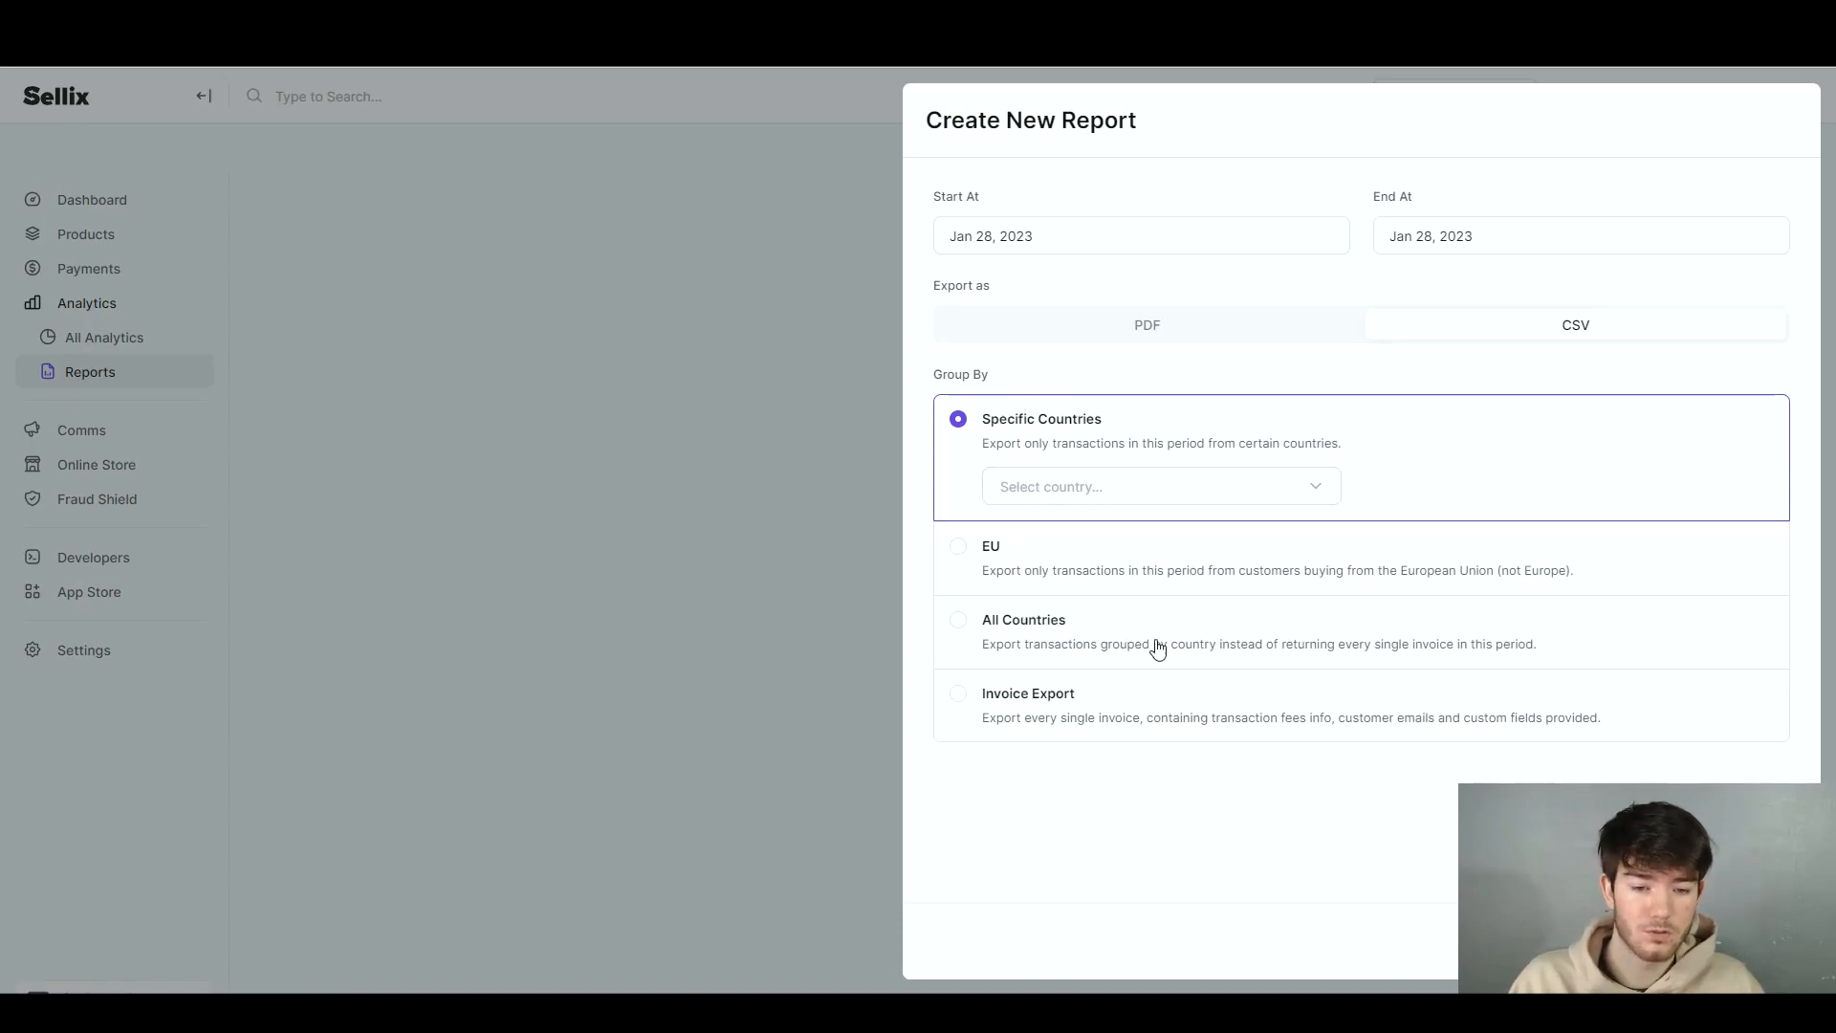
pyautogui.click(1041, 699)
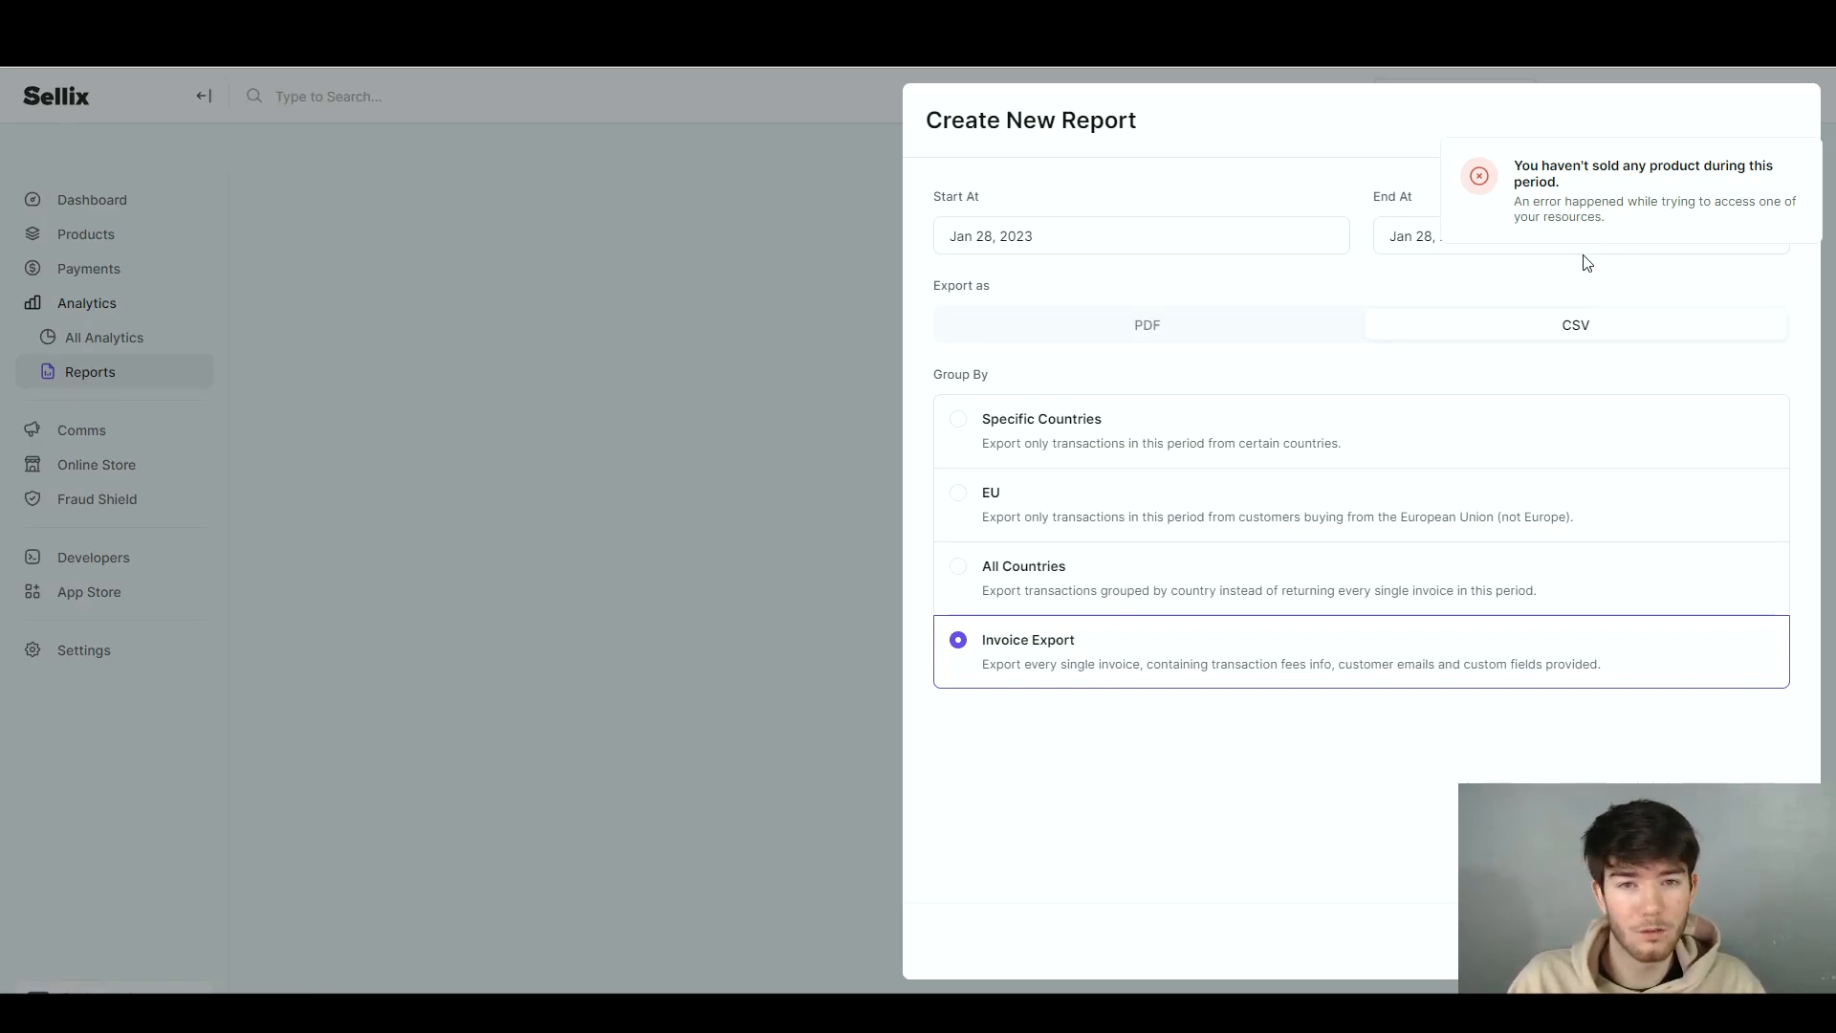
pyautogui.click(627, 418)
# Look through the Comms section's tickets, feedback and appeals, dismissing the appeal feature notice.
pyautogui.click(89, 436)
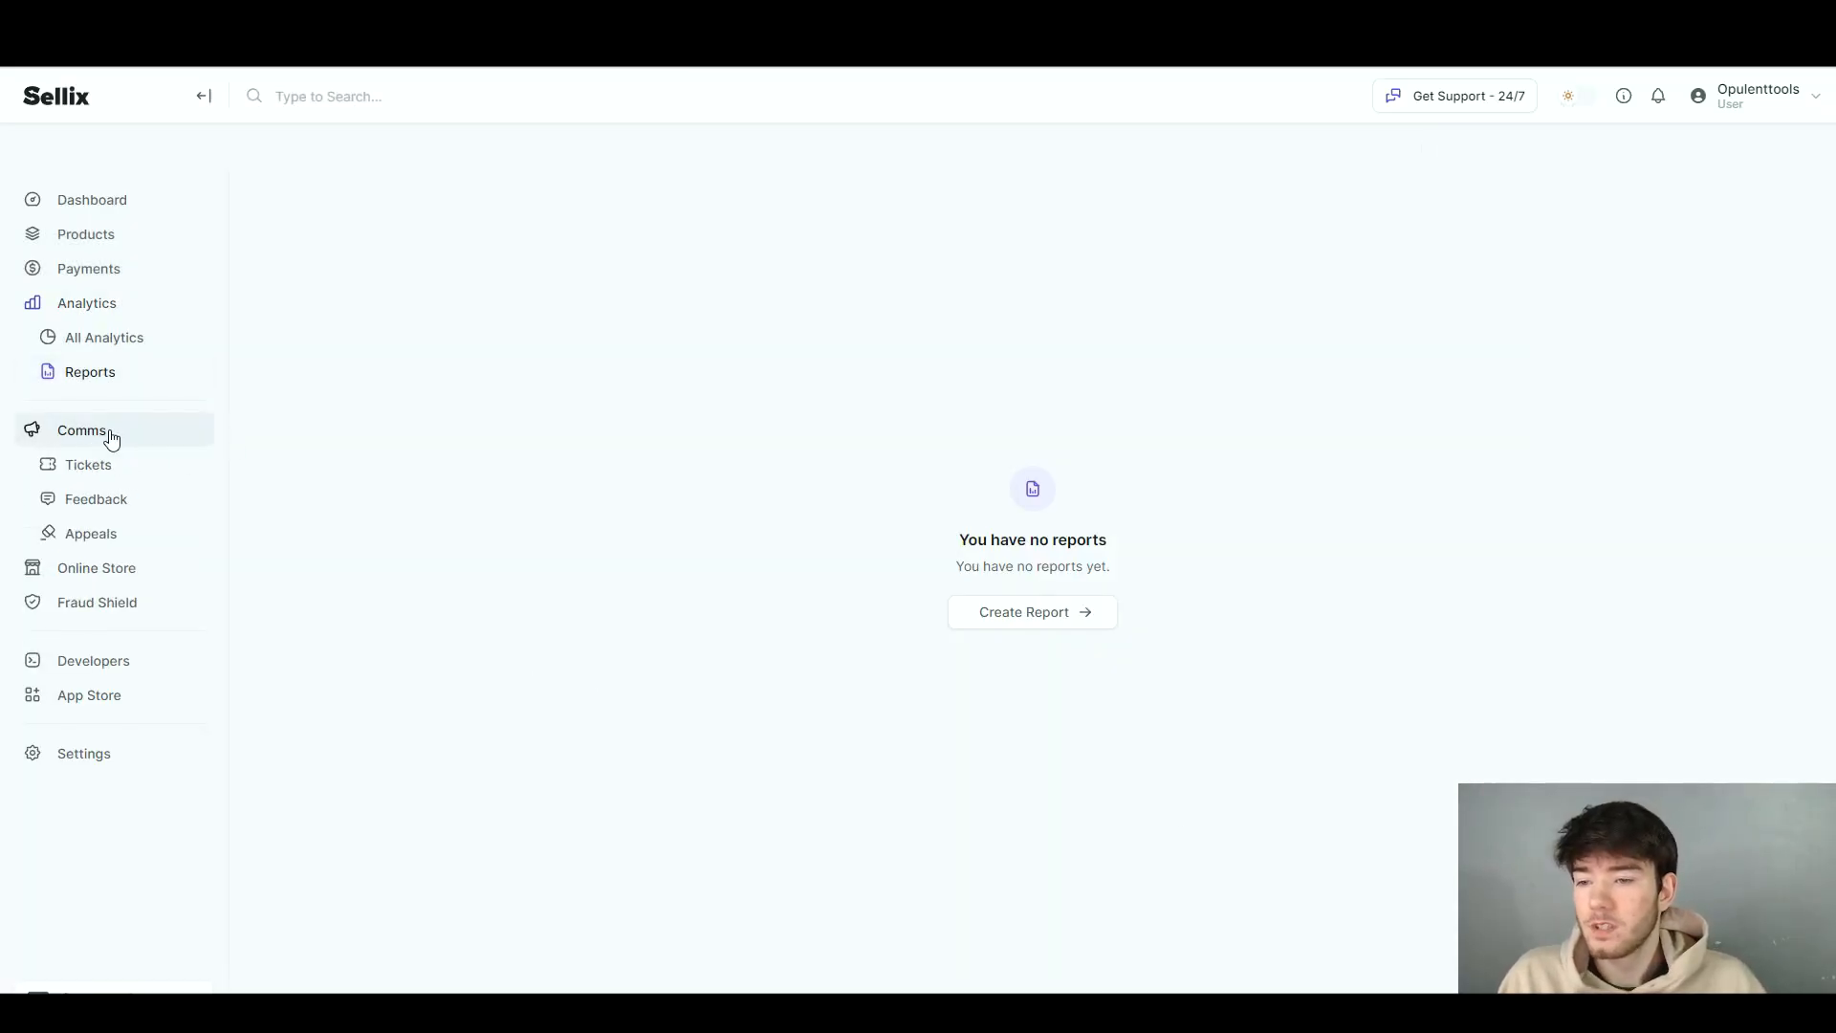
pyautogui.click(134, 399)
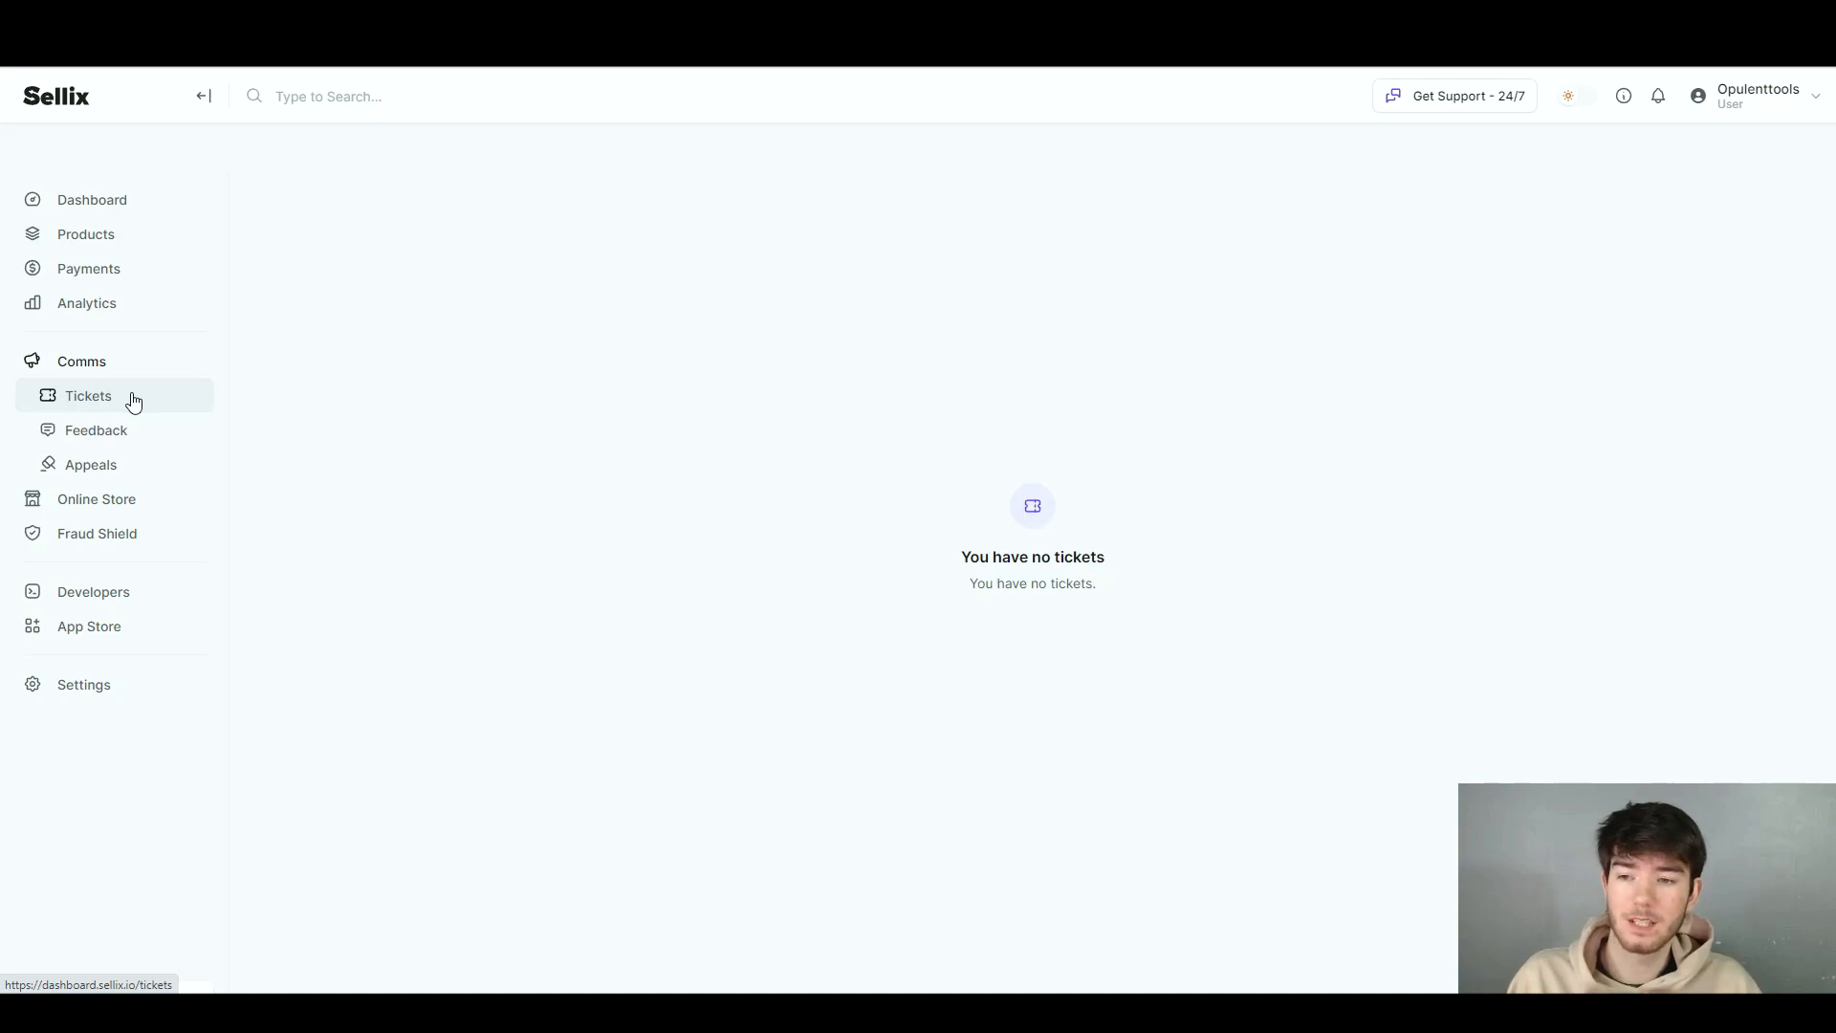
pyautogui.click(153, 430)
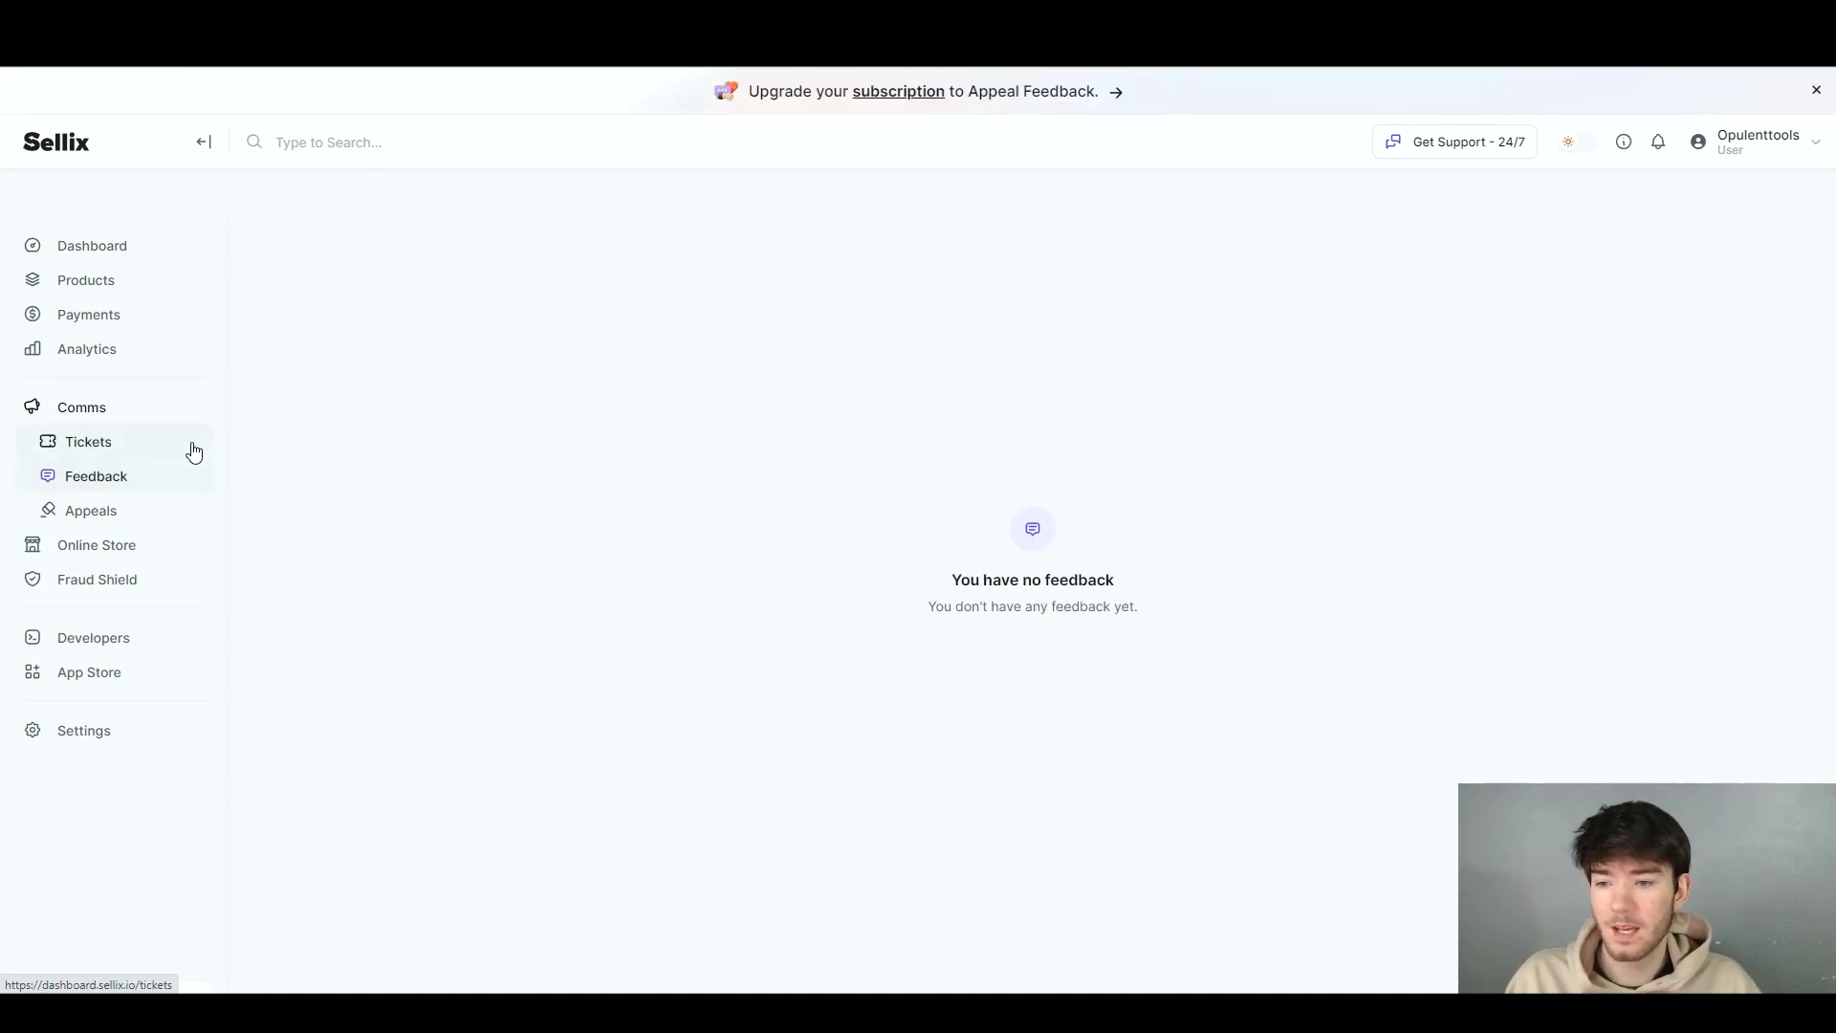
pyautogui.click(124, 512)
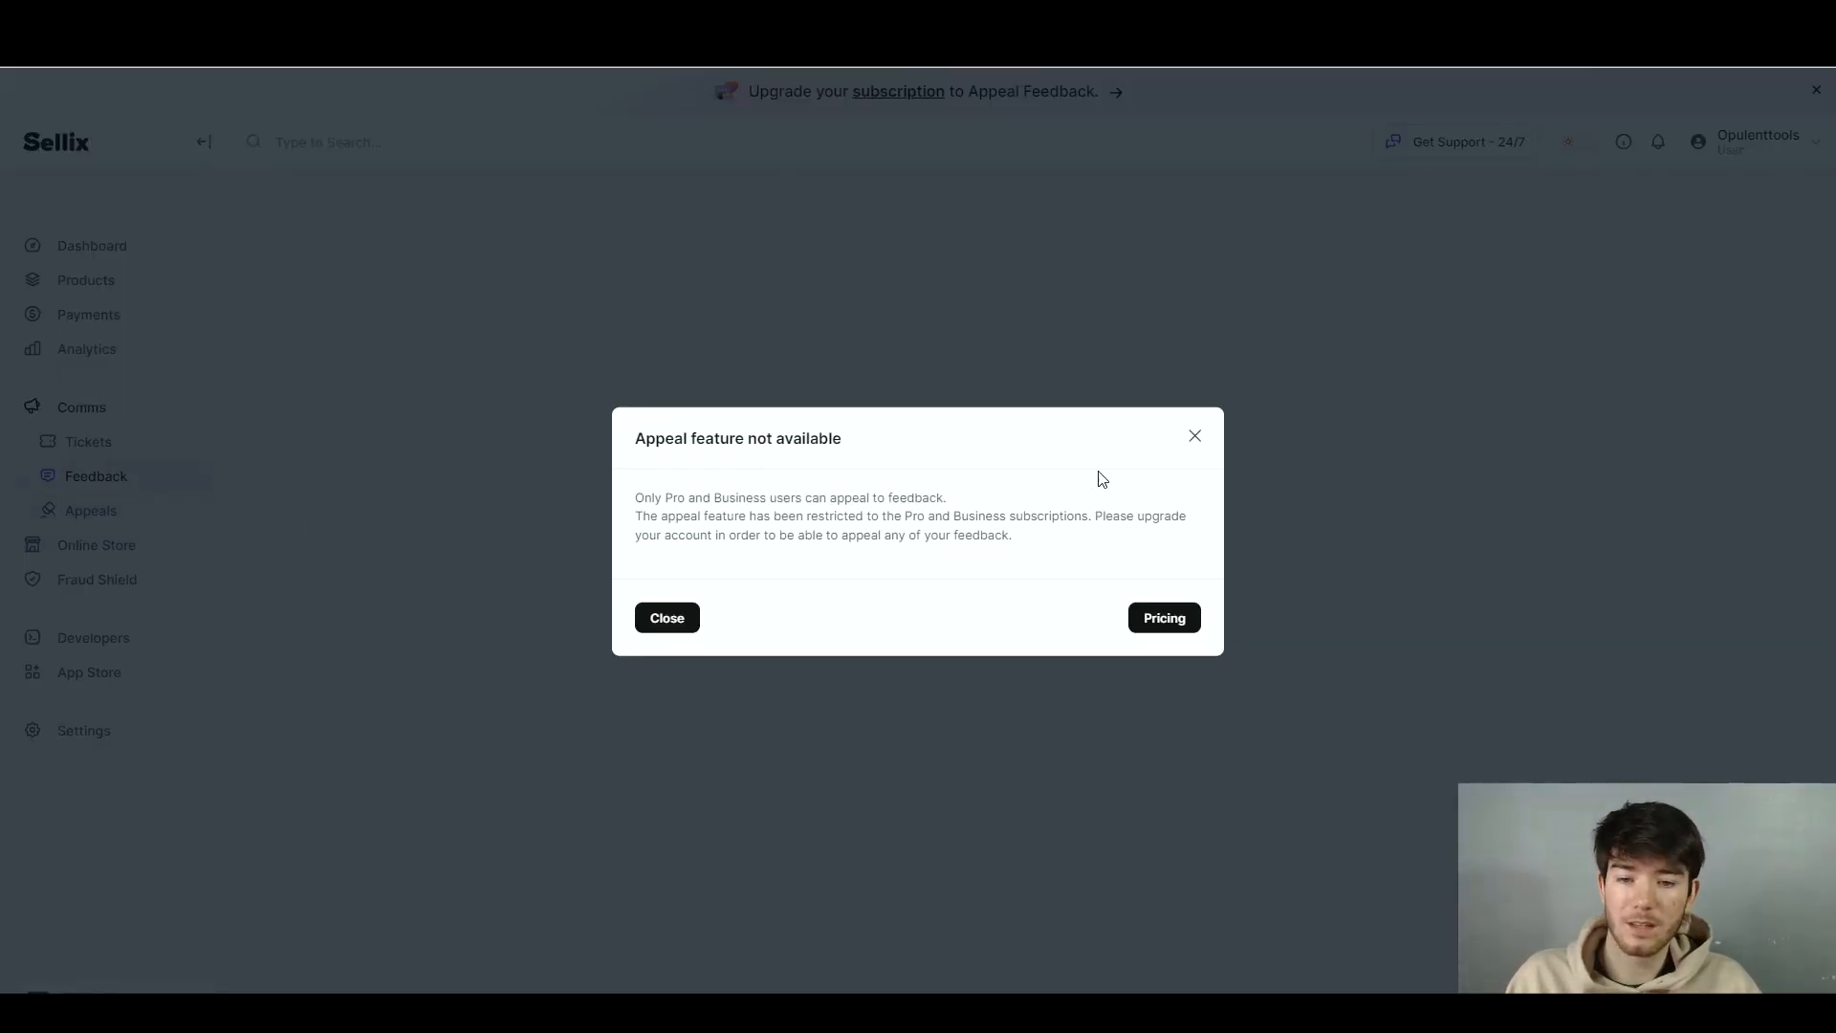
pyautogui.click(1195, 436)
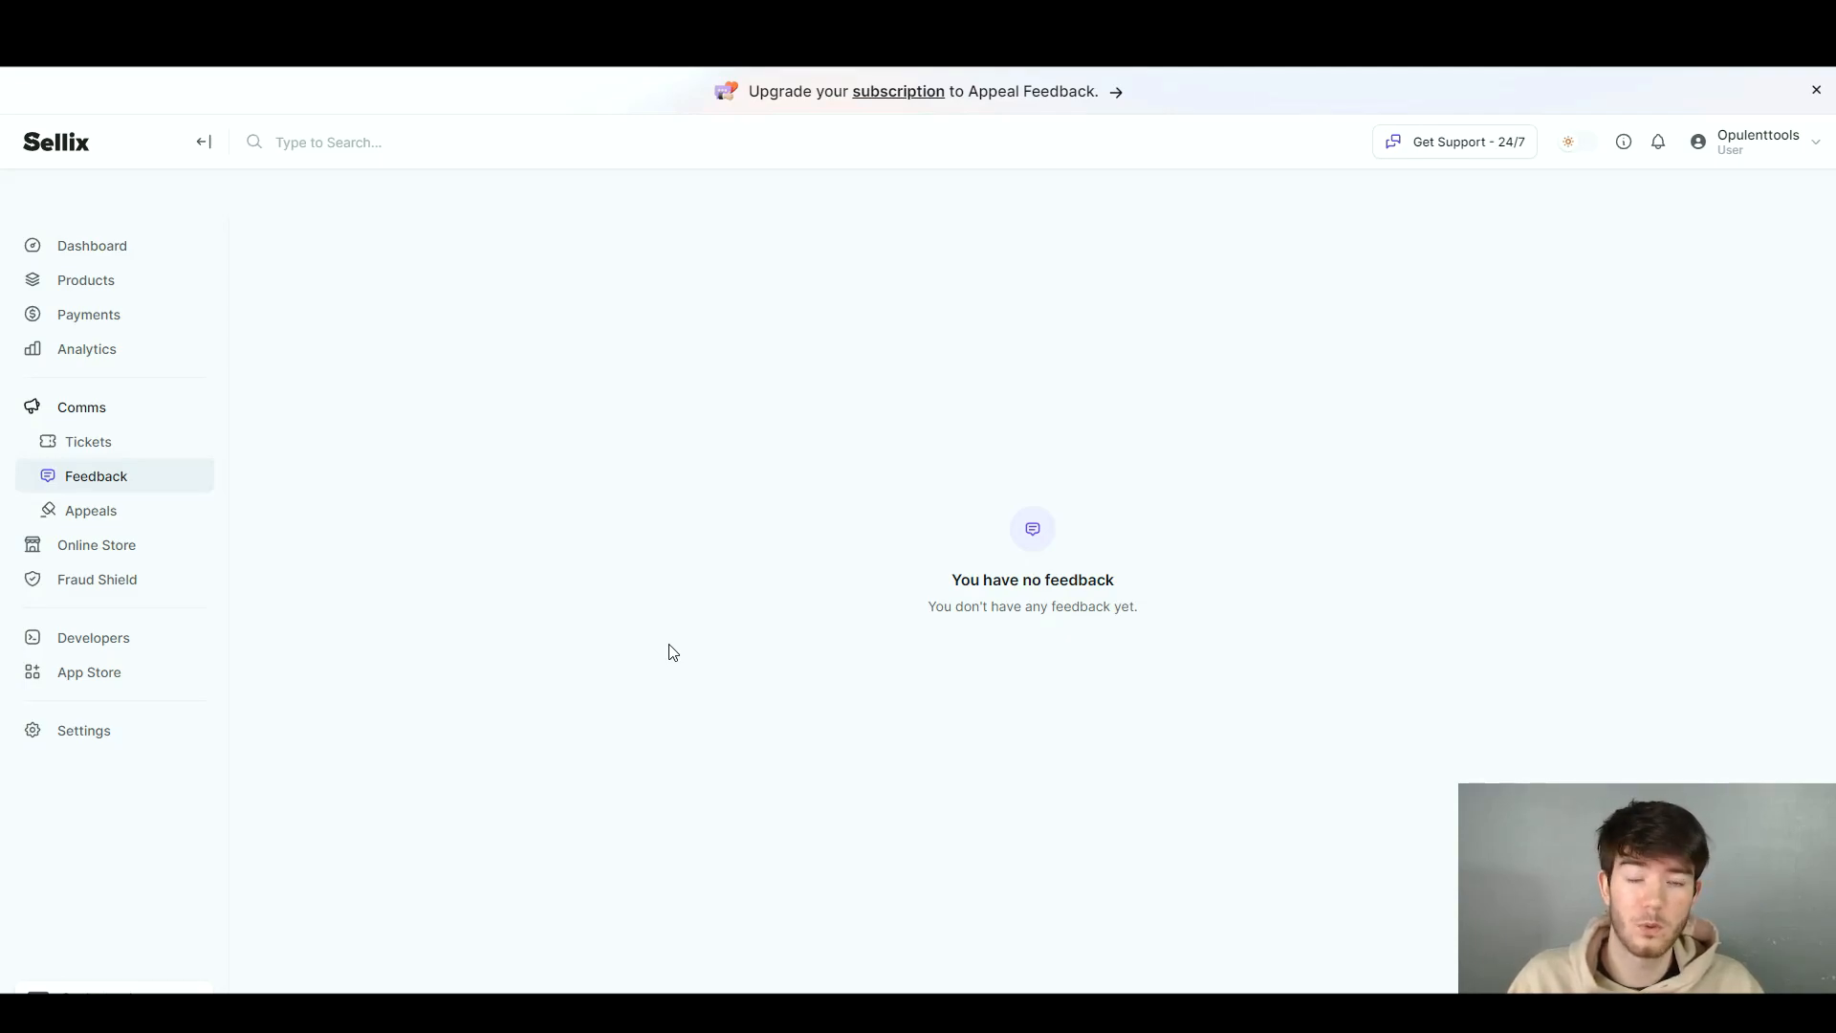
# View the Online Store's customization documentation and close it.
pyautogui.click(94, 552)
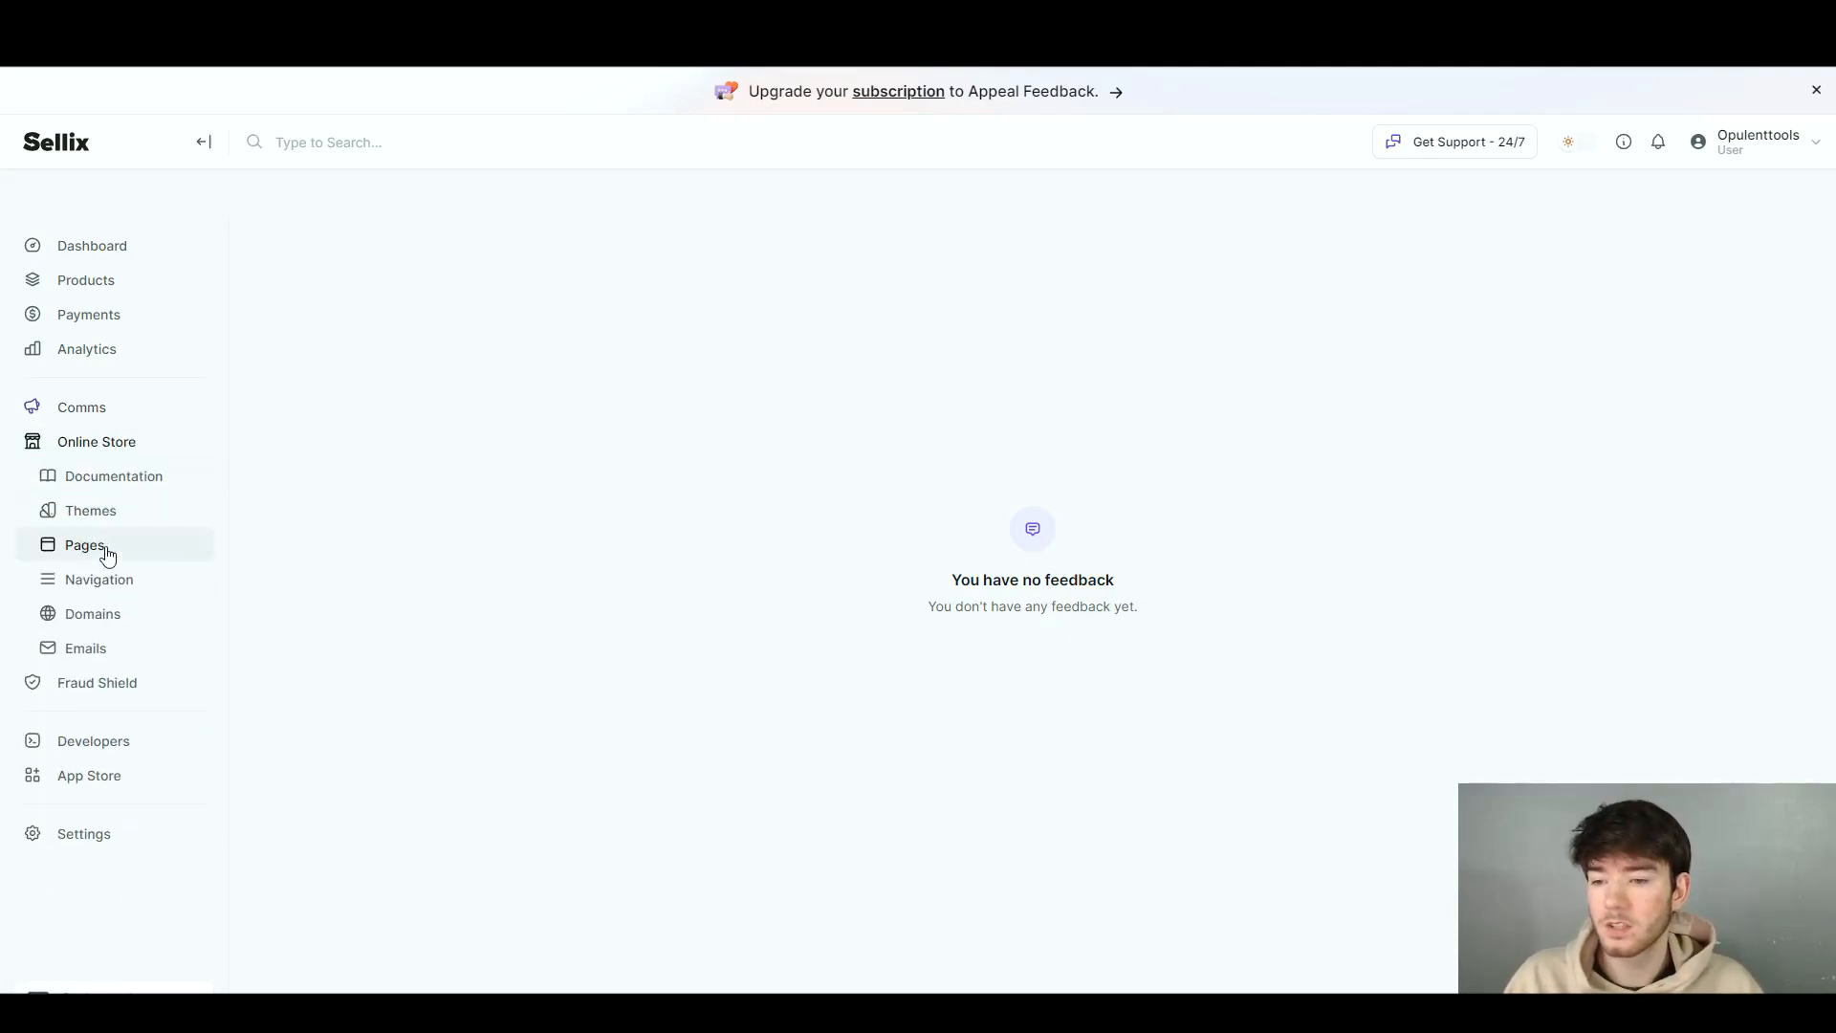
pyautogui.click(130, 486)
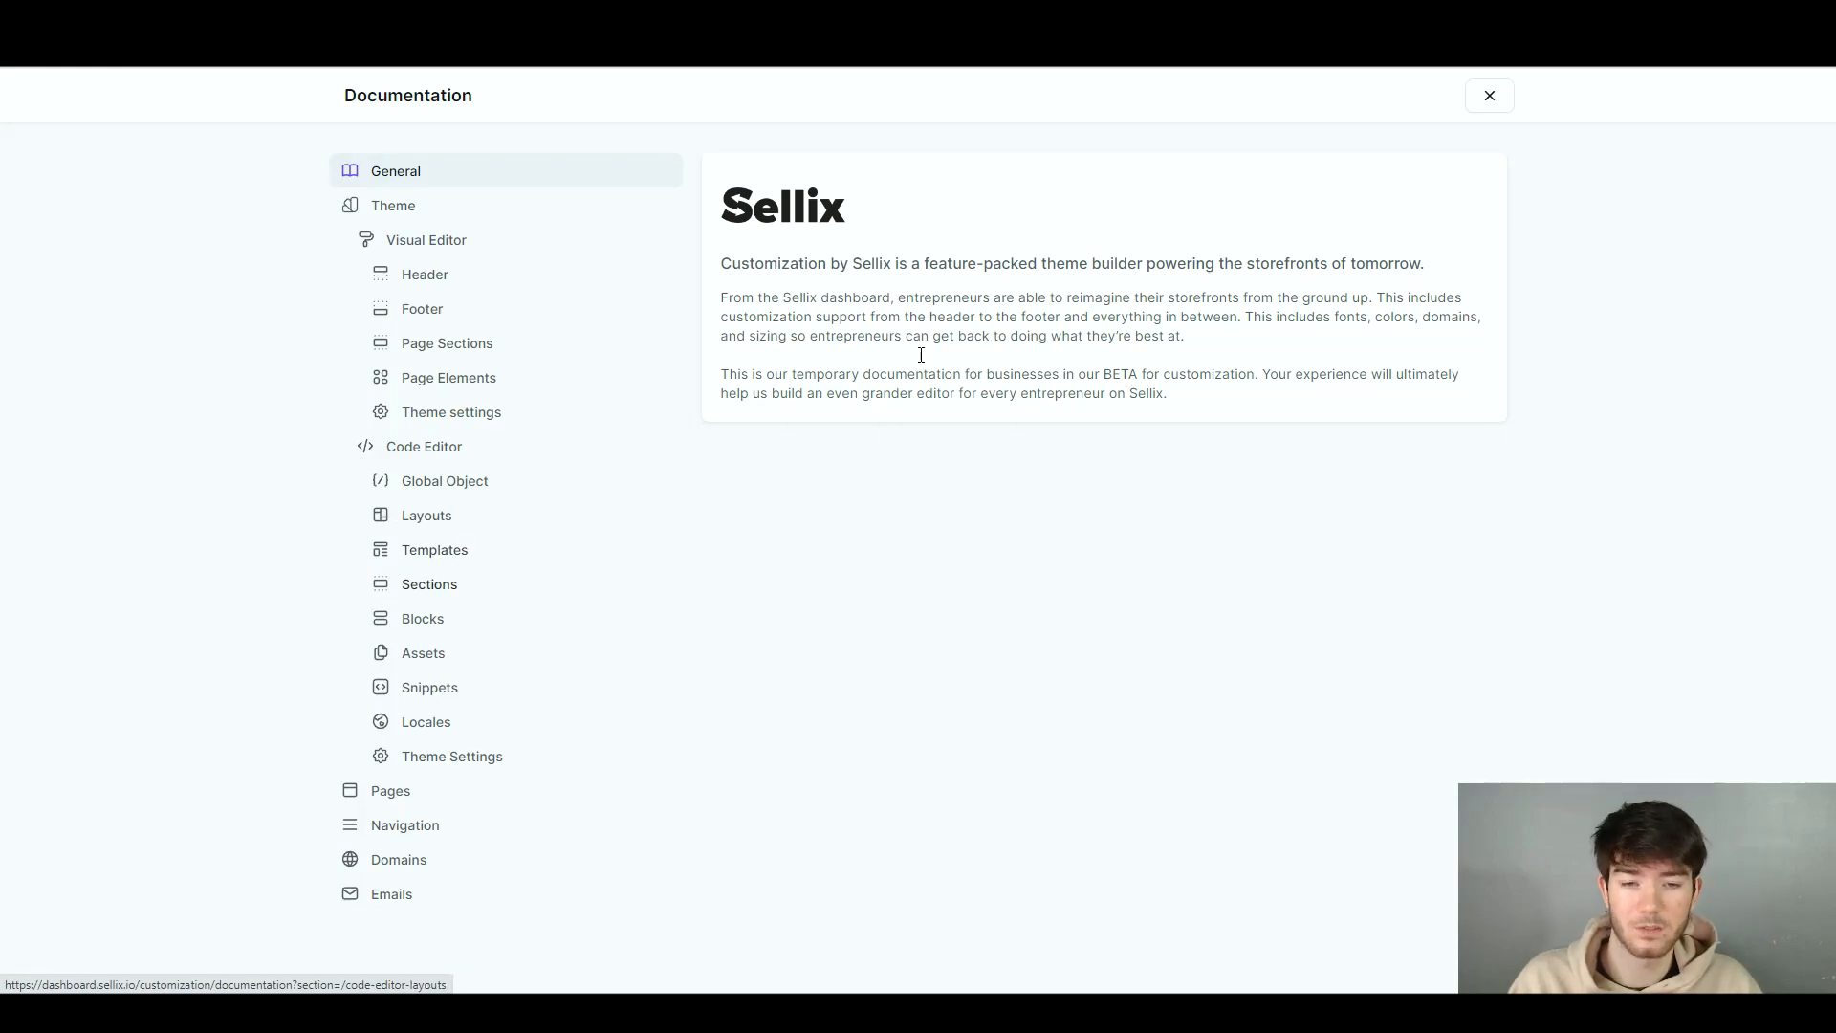
pyautogui.click(1487, 98)
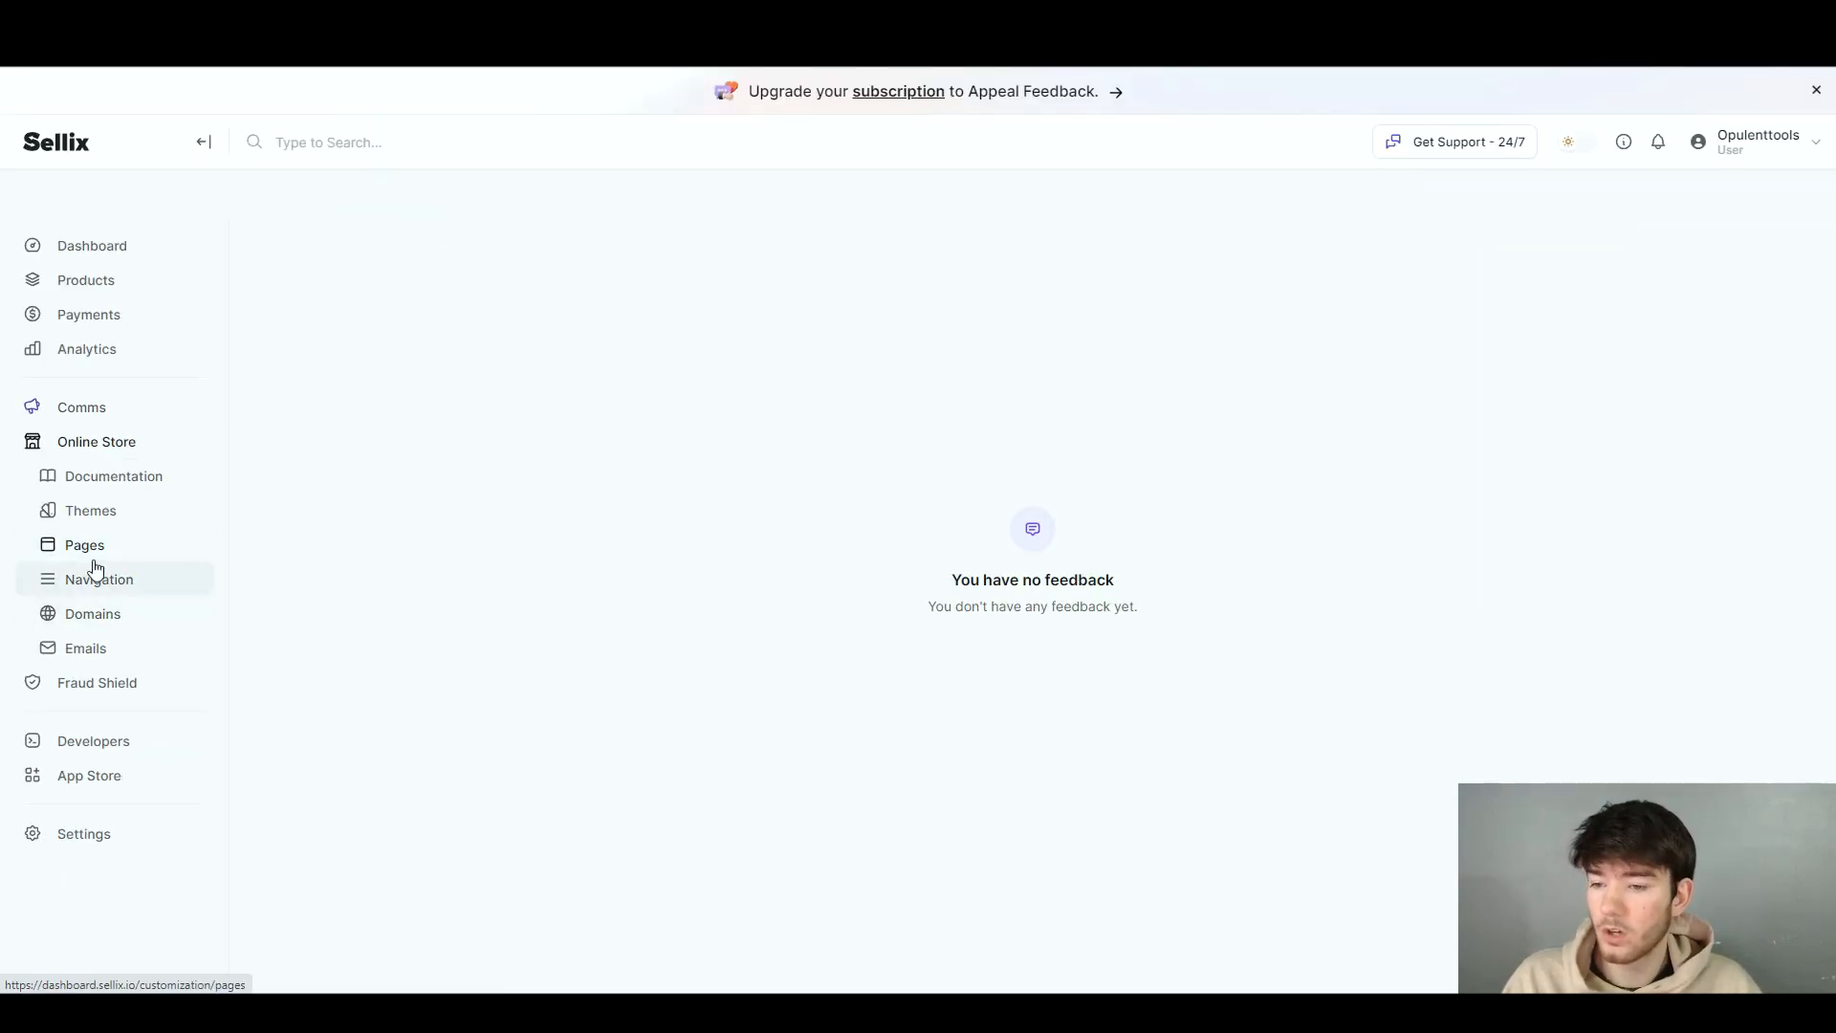
# Look over the Online Store's themes, pages, navigation, domains and emails sections.
pyautogui.click(116, 522)
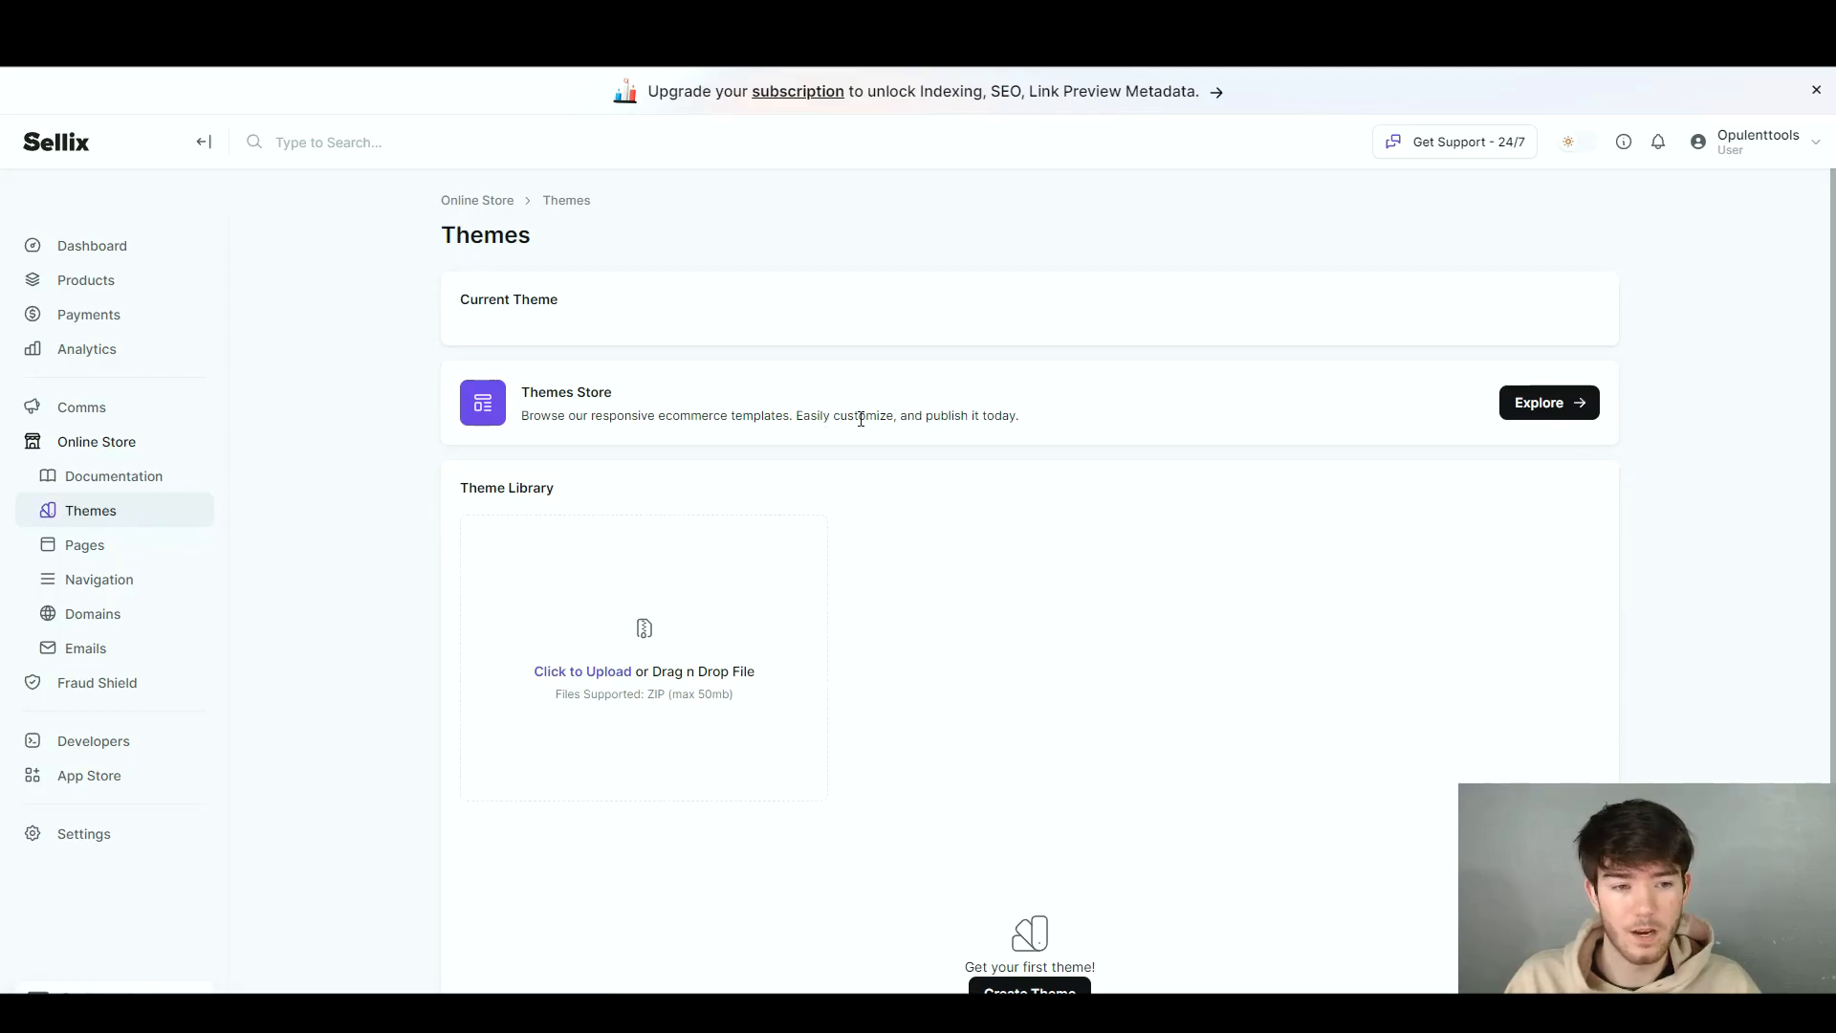
pyautogui.scroll(-1, 1004, 440)
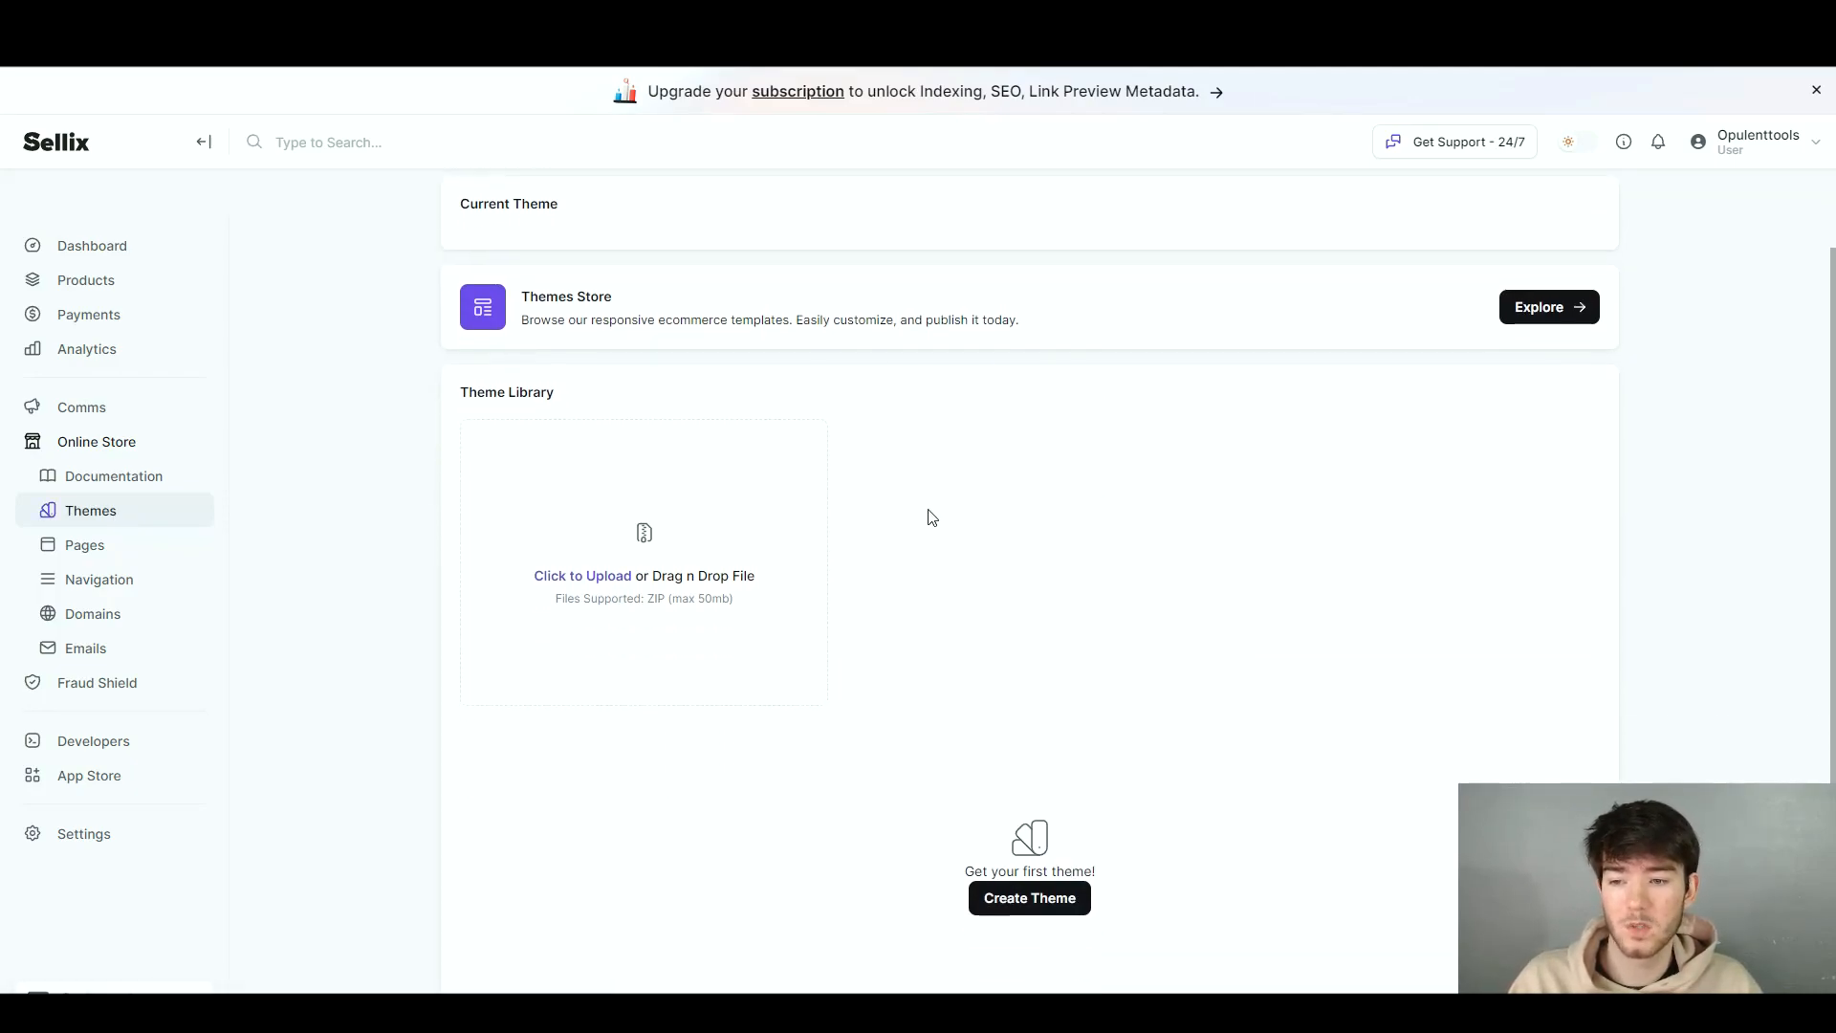
pyautogui.click(136, 543)
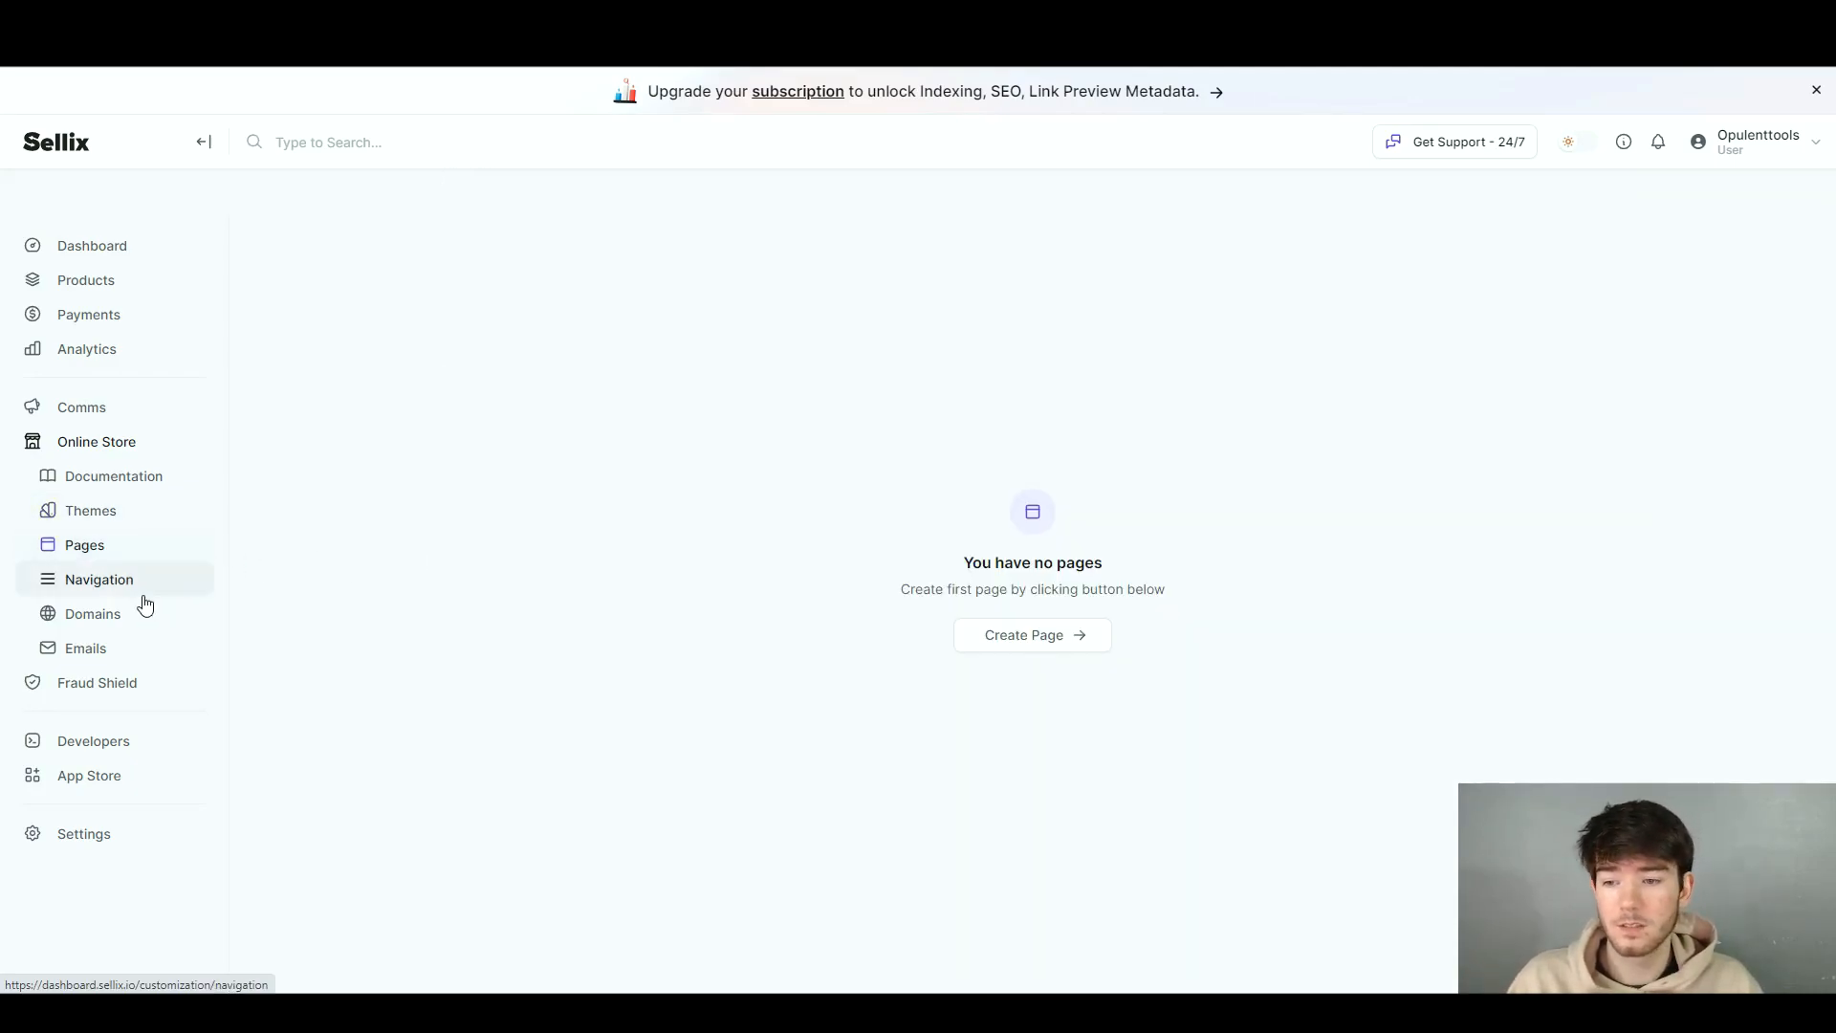
pyautogui.click(128, 580)
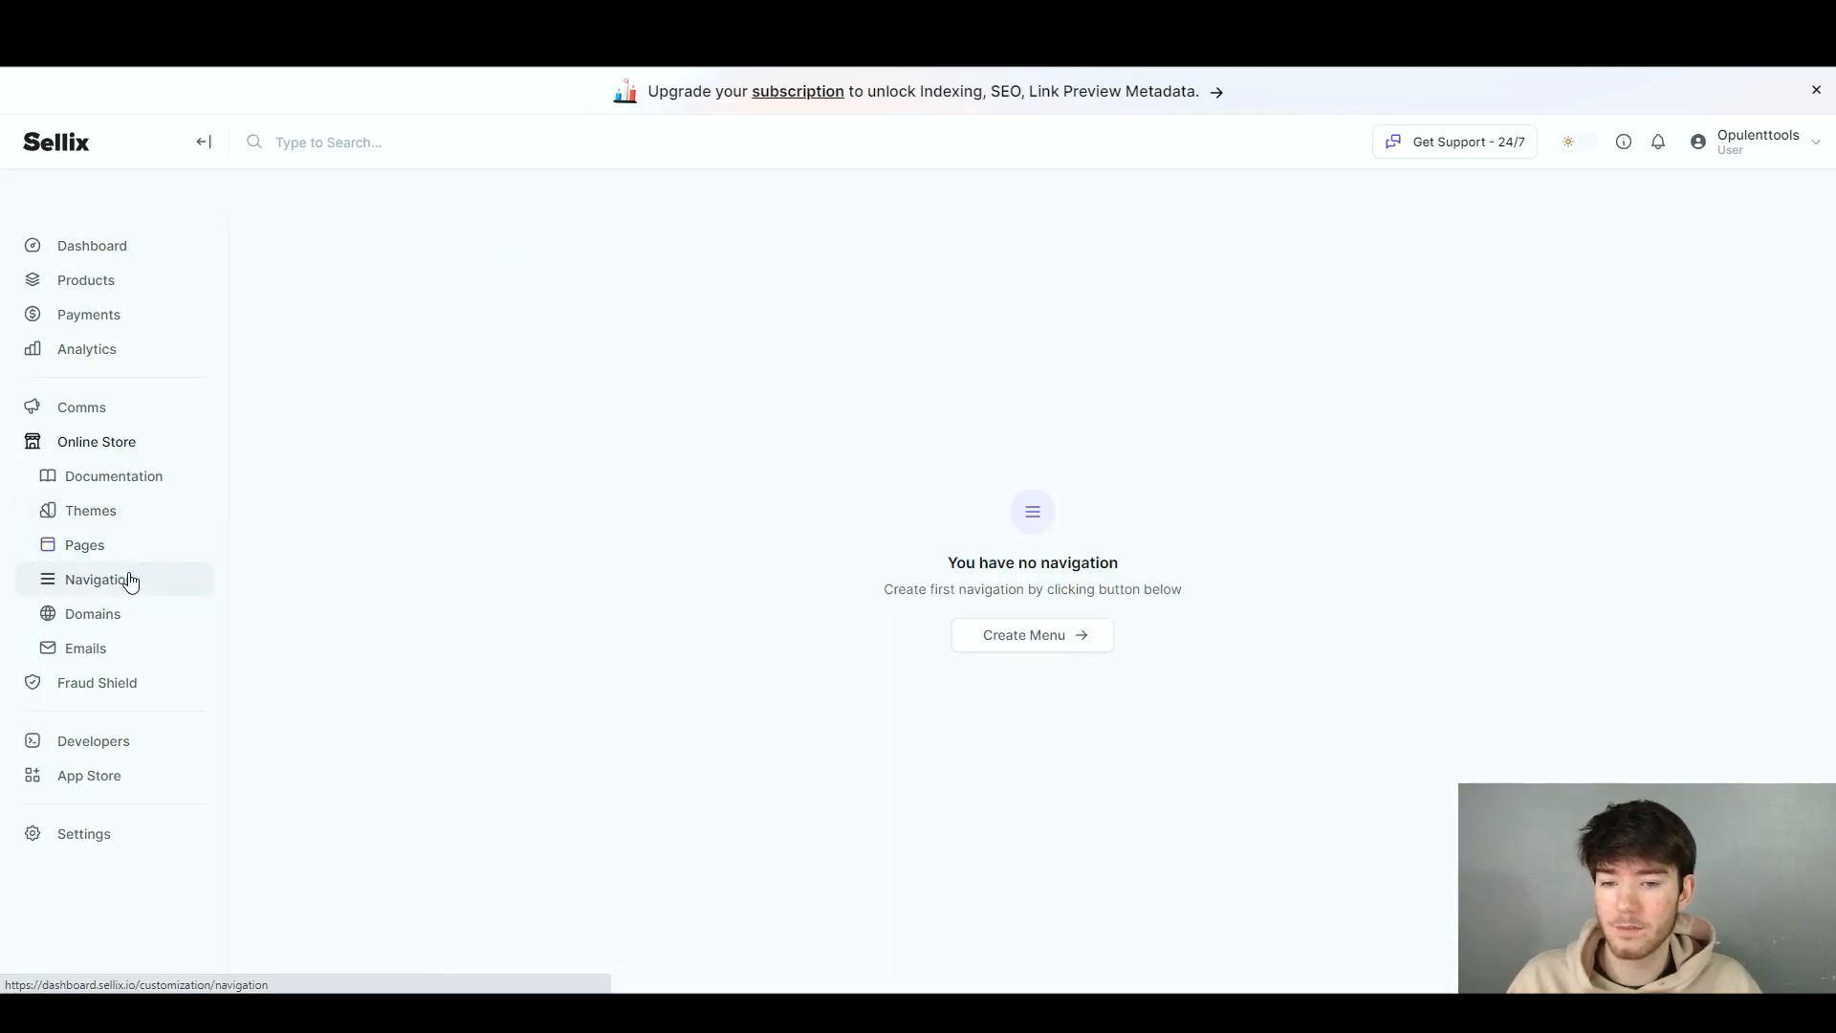
pyautogui.click(180, 629)
pyautogui.click(142, 658)
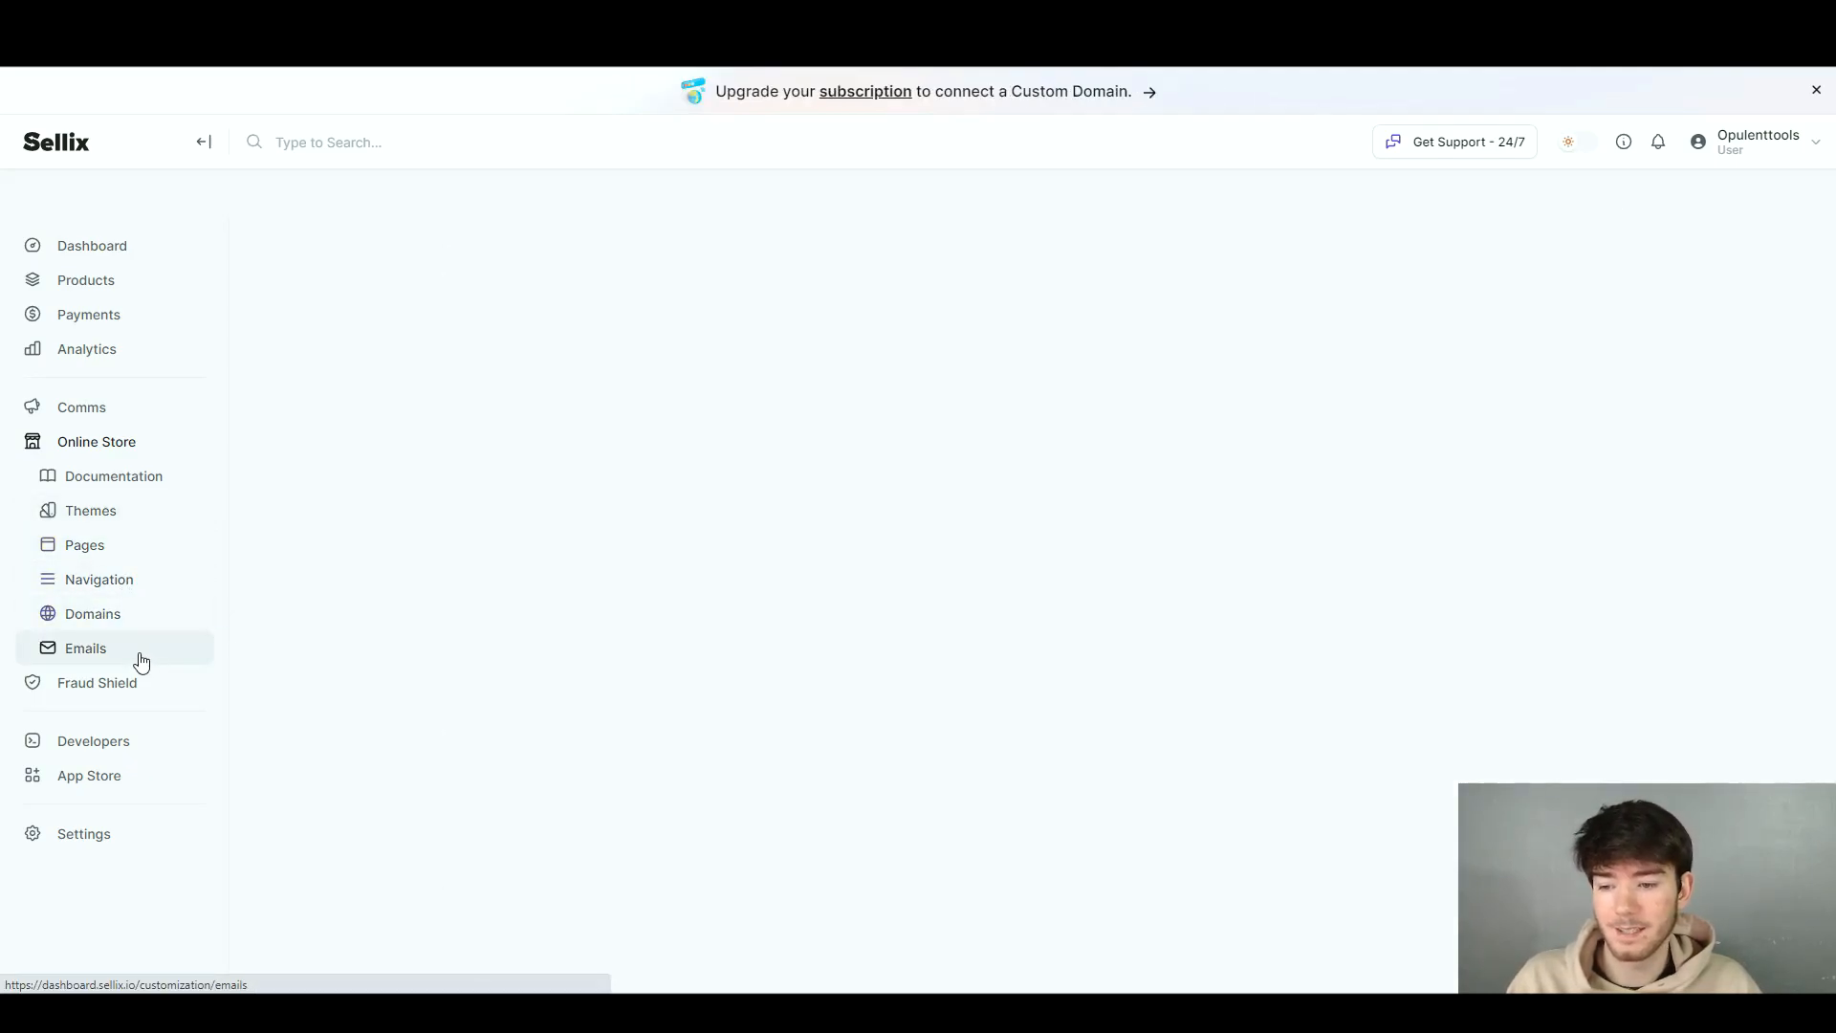
pyautogui.click(136, 545)
# Browse the themes offered in the Theme Store, close it and review the theme library.
pyautogui.click(138, 510)
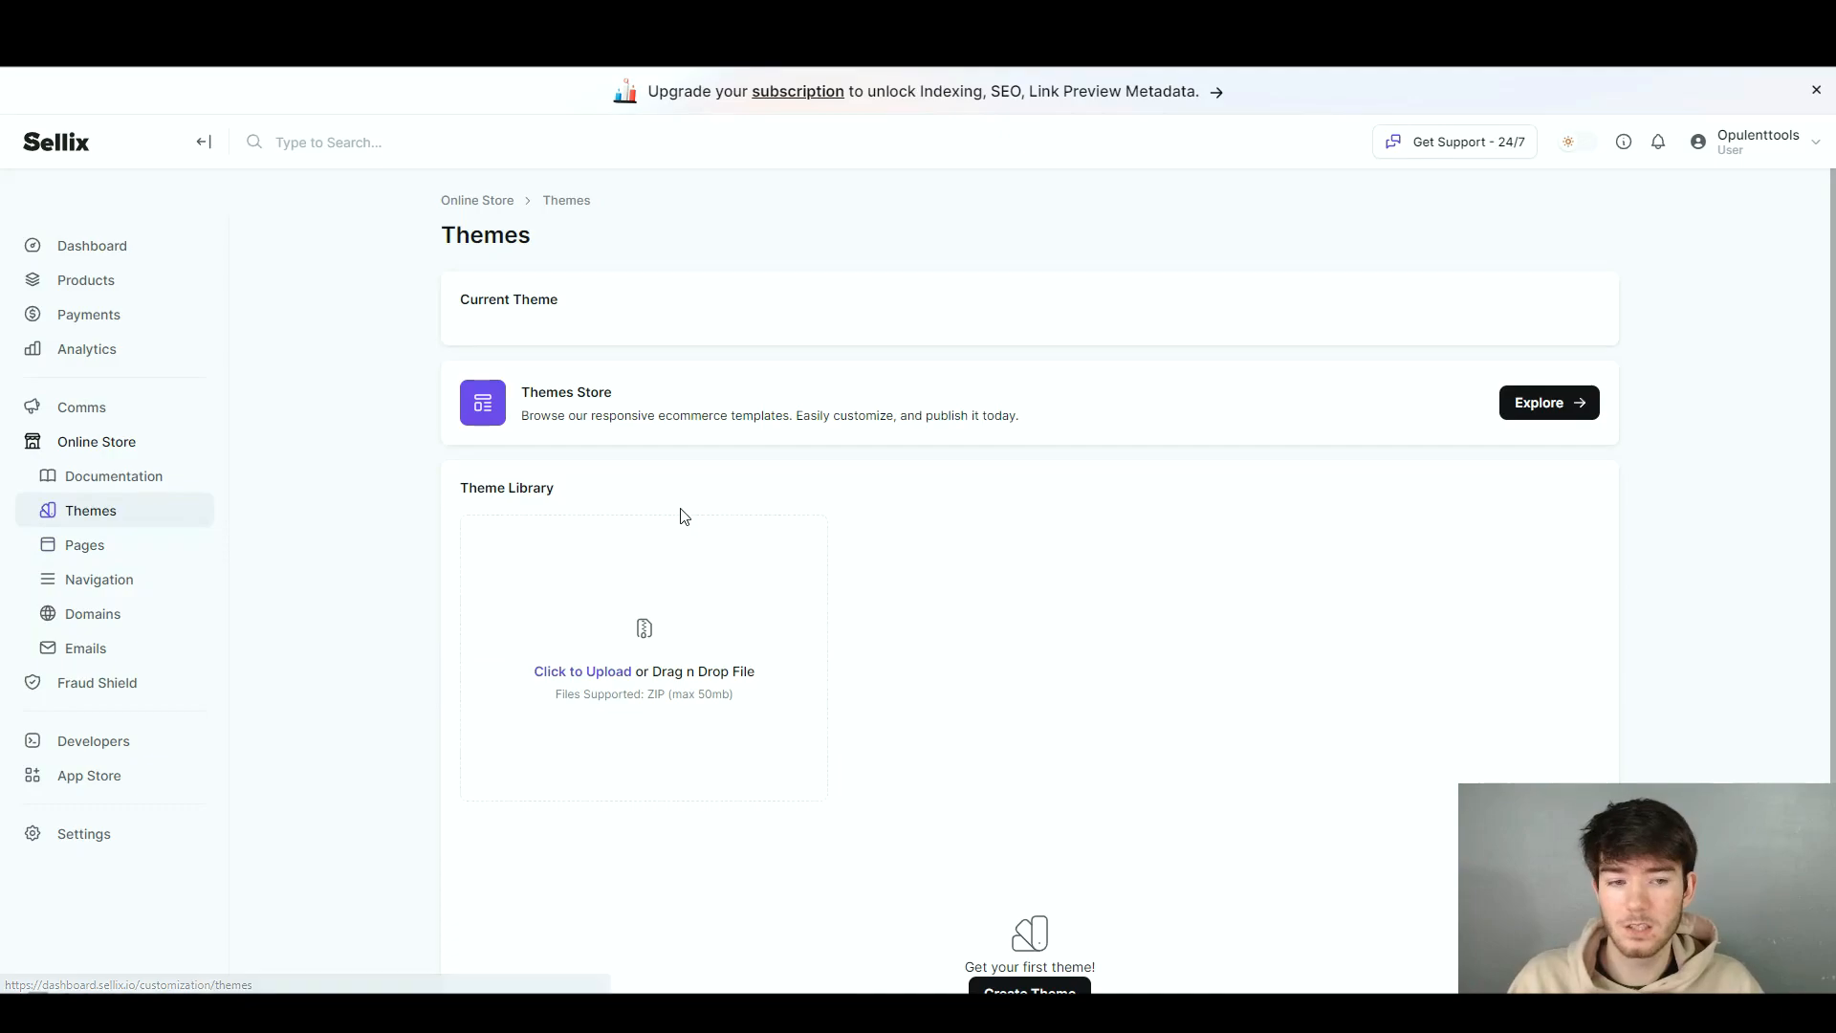
pyautogui.scroll(-1, 1065, 570)
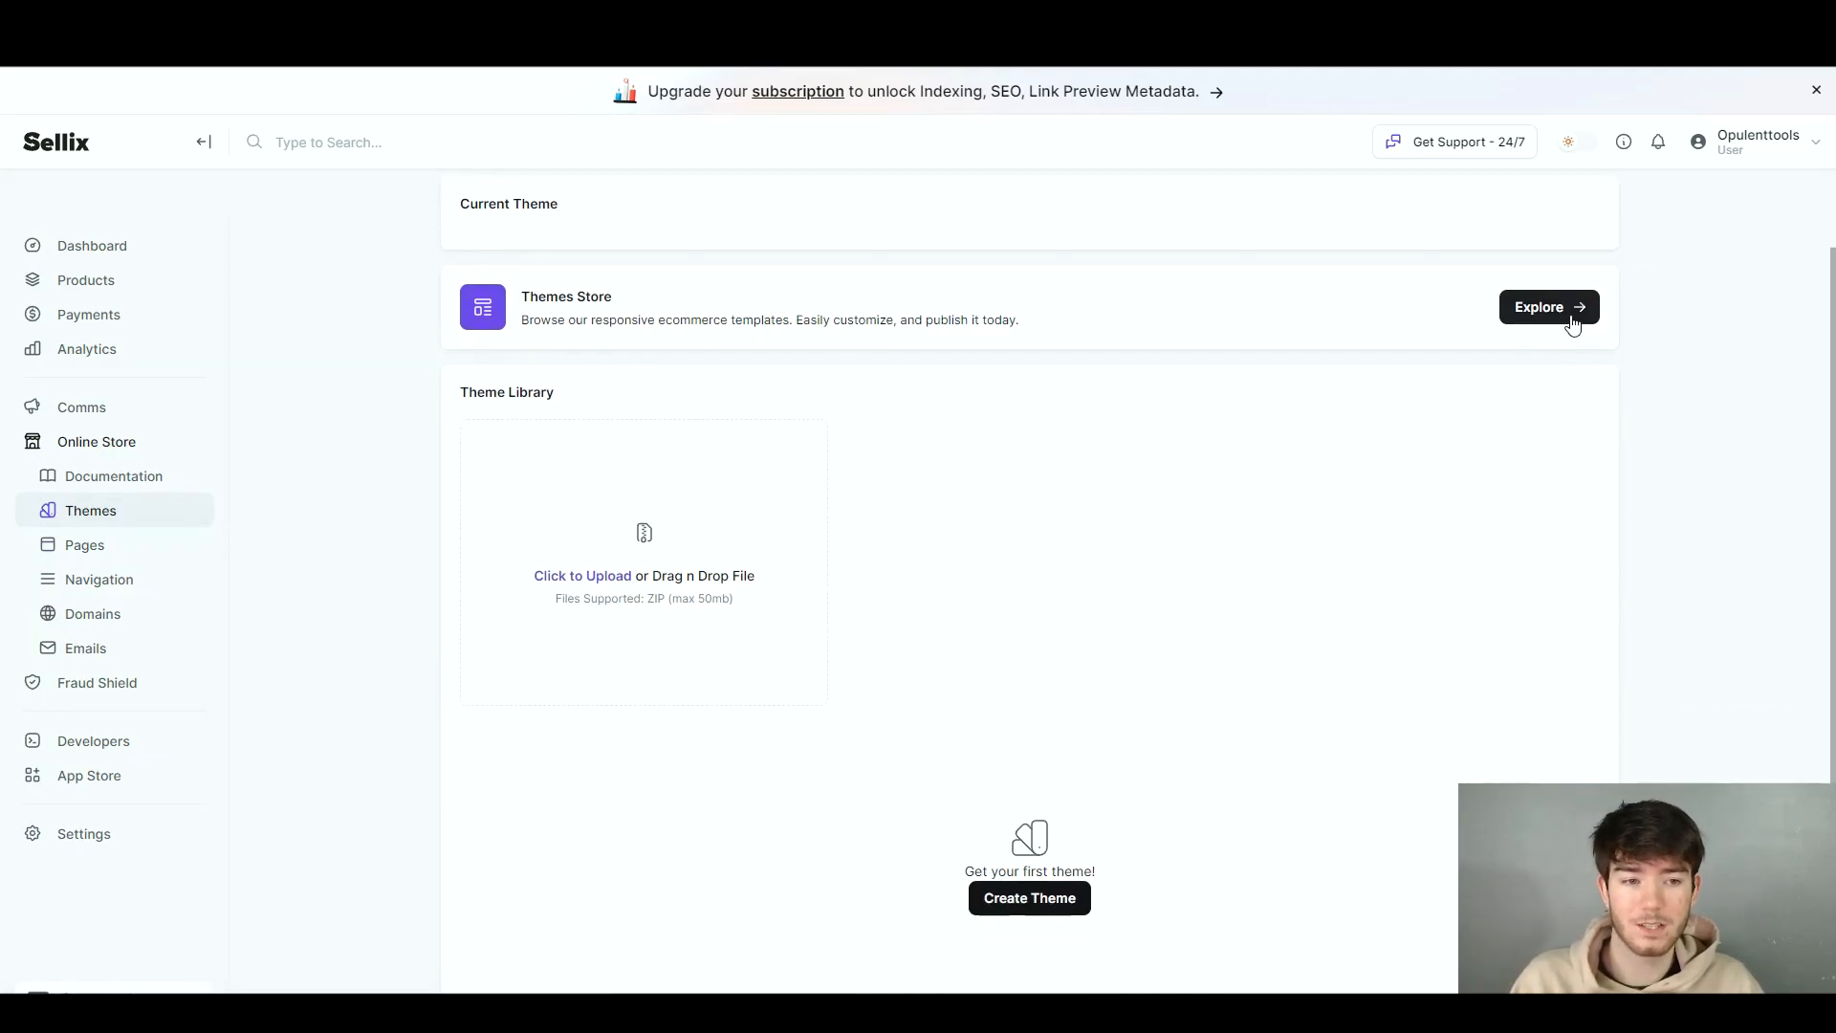
pyautogui.click(1573, 304)
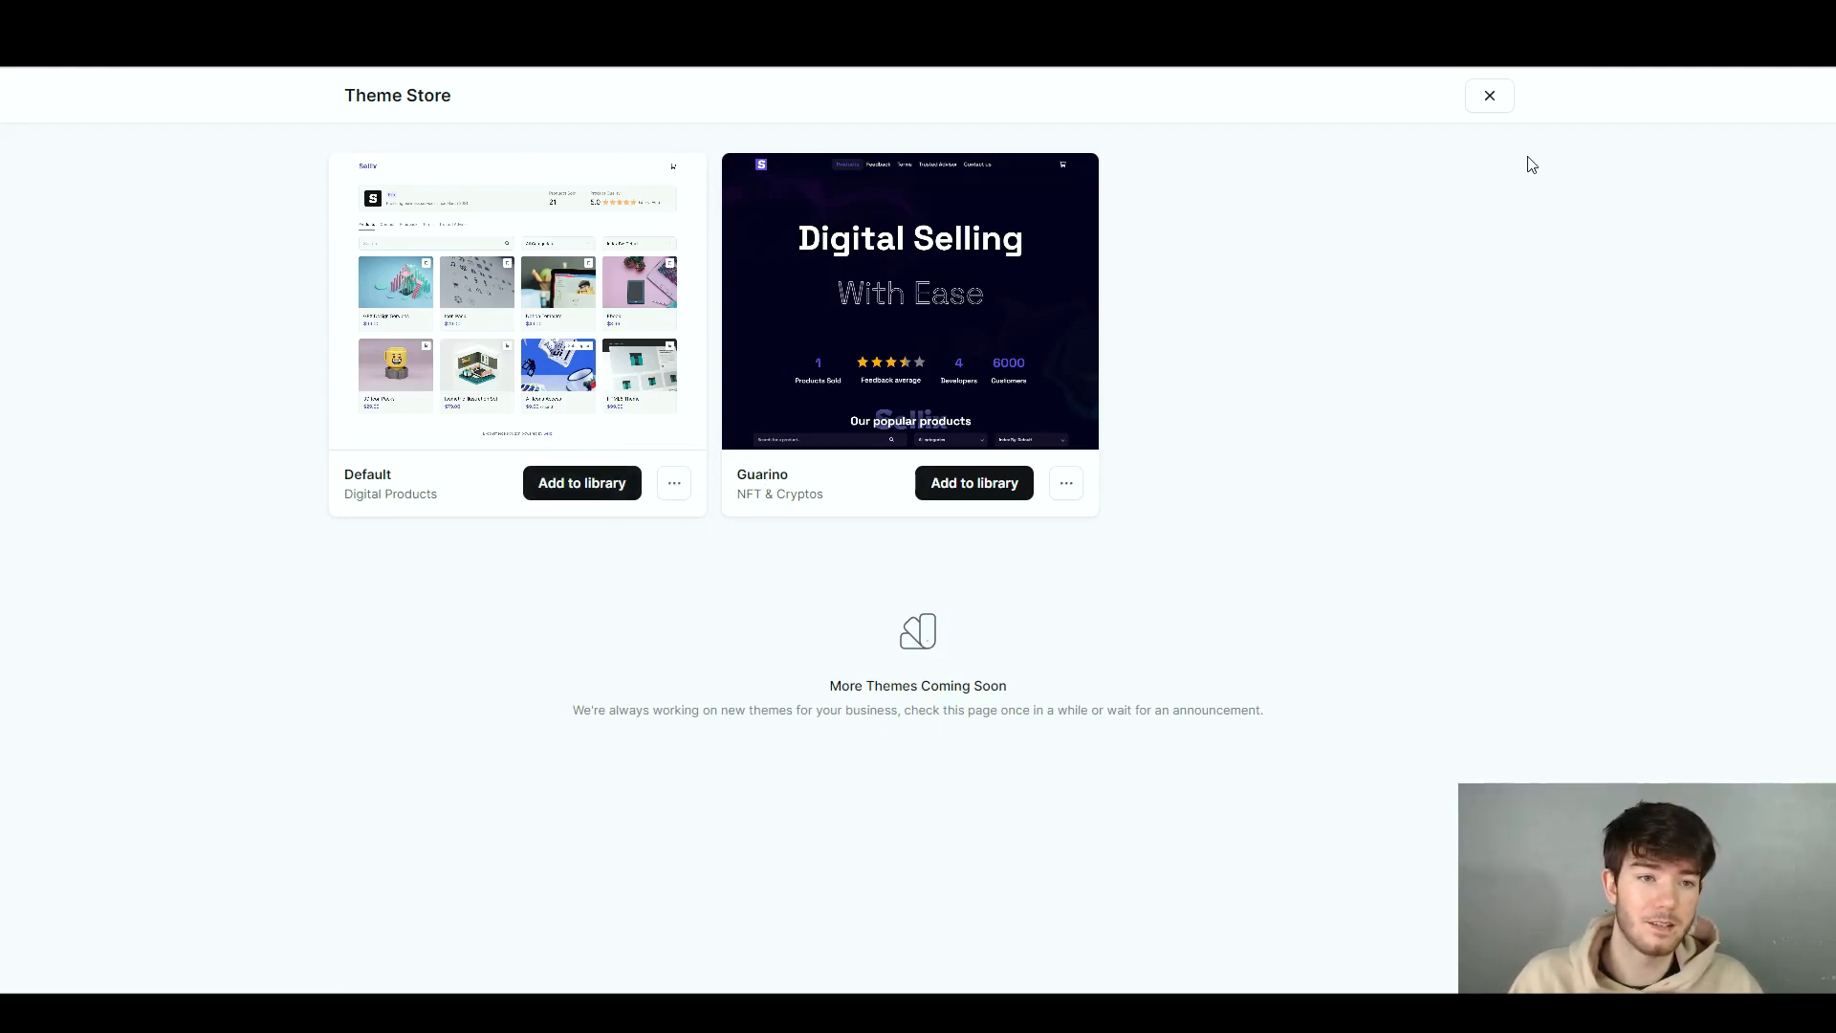
pyautogui.click(1489, 95)
pyautogui.scroll(-2, 1046, 891)
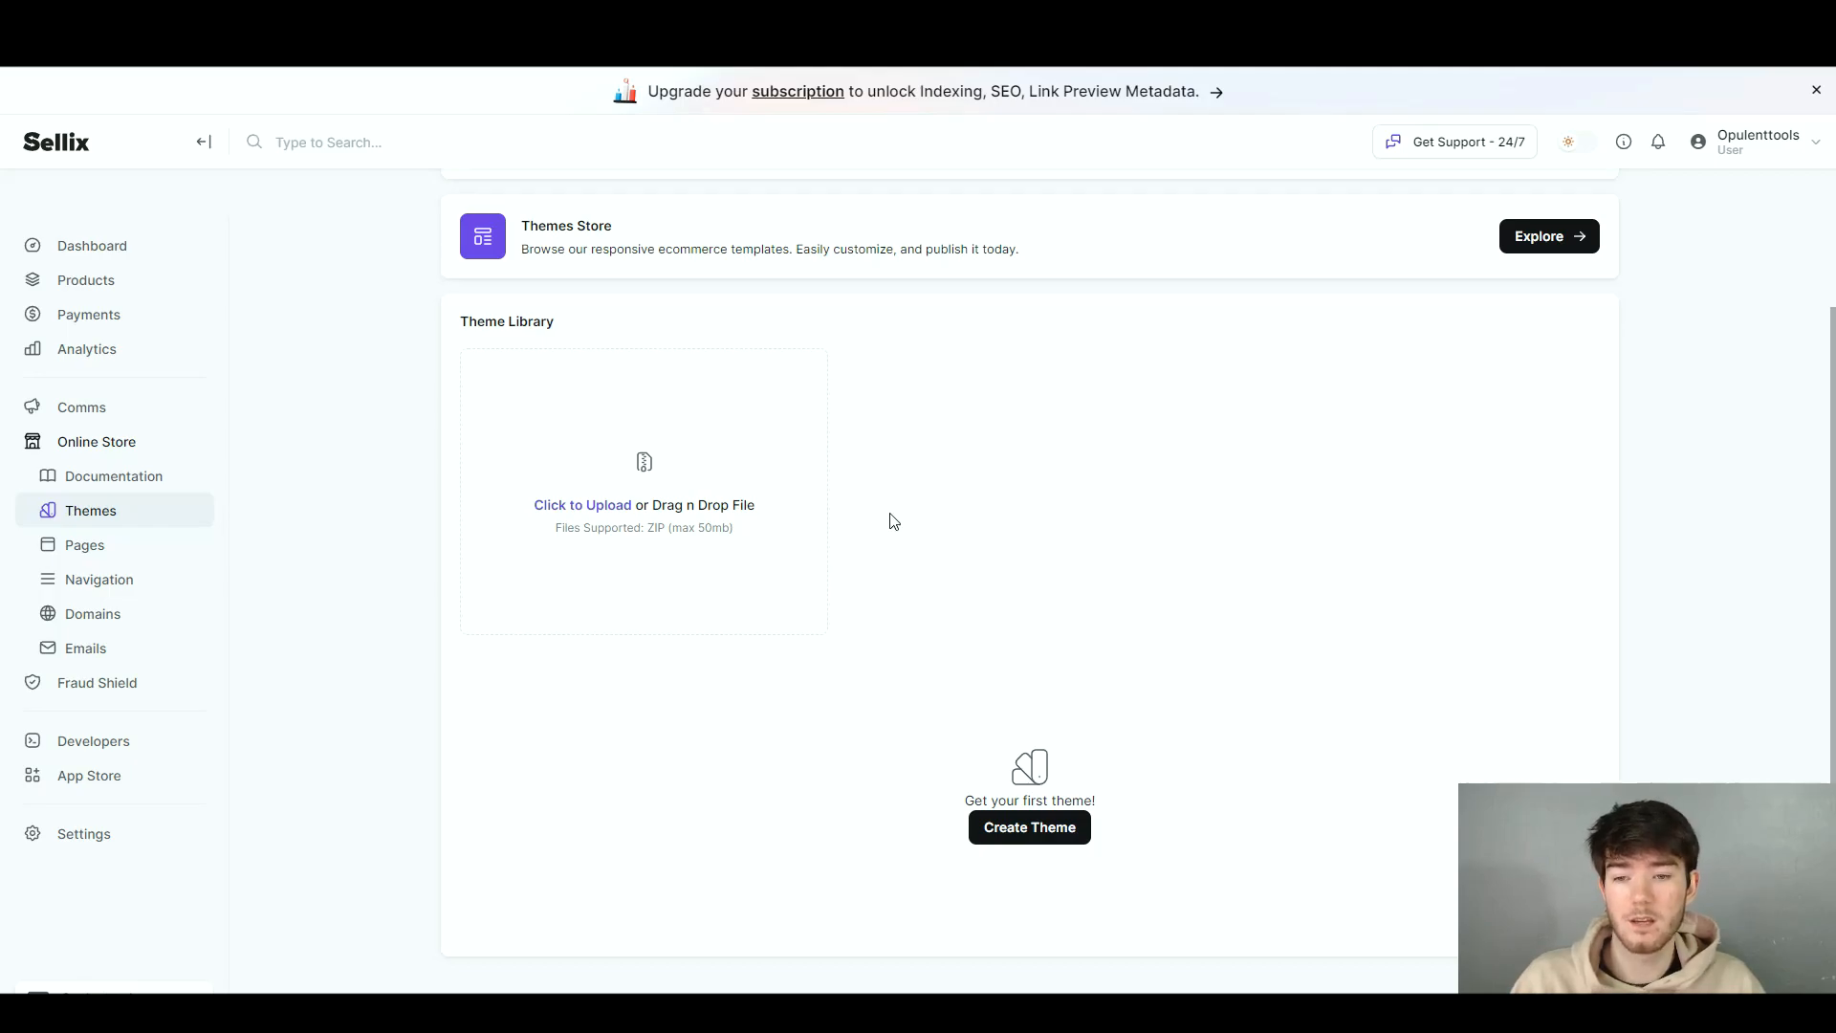
# Start a new store page titled "Page1" with the content "description".
pyautogui.click(84, 545)
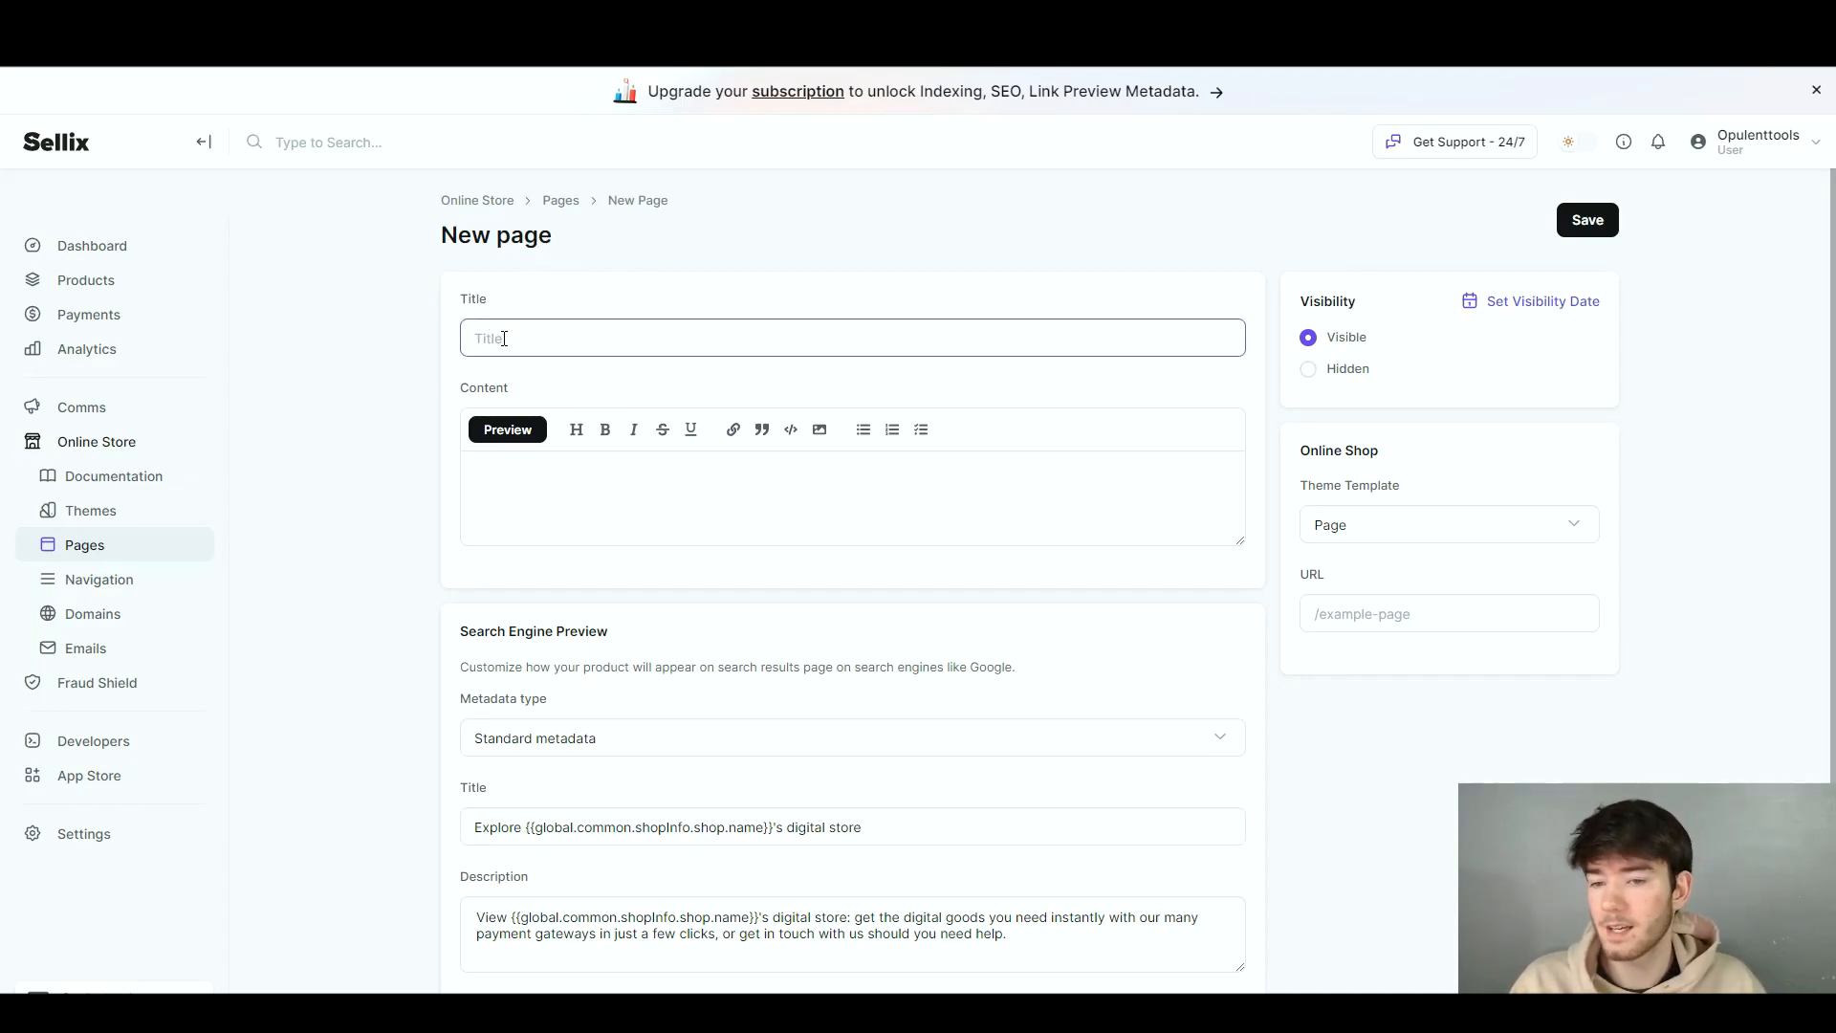
pyautogui.scroll(-1, 704, 598)
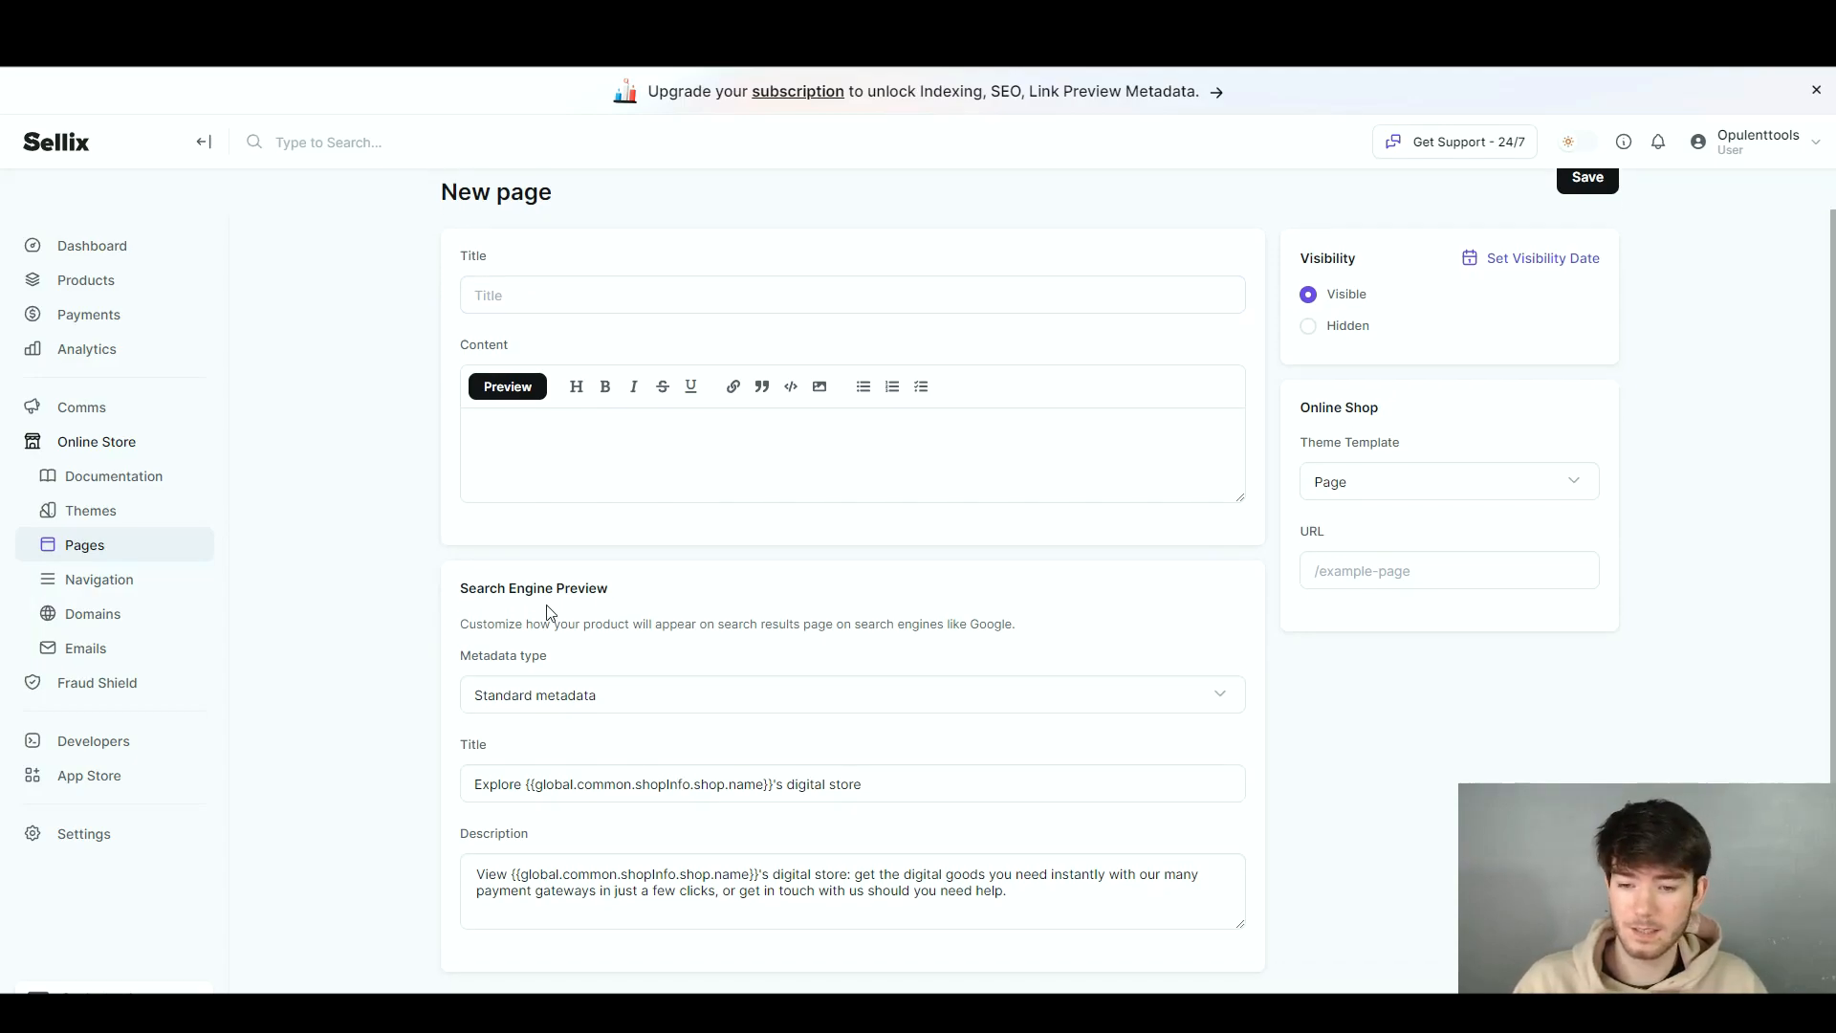
pyautogui.scroll(1, 760, 591)
pyautogui.scroll(1, 761, 591)
pyautogui.click(577, 338)
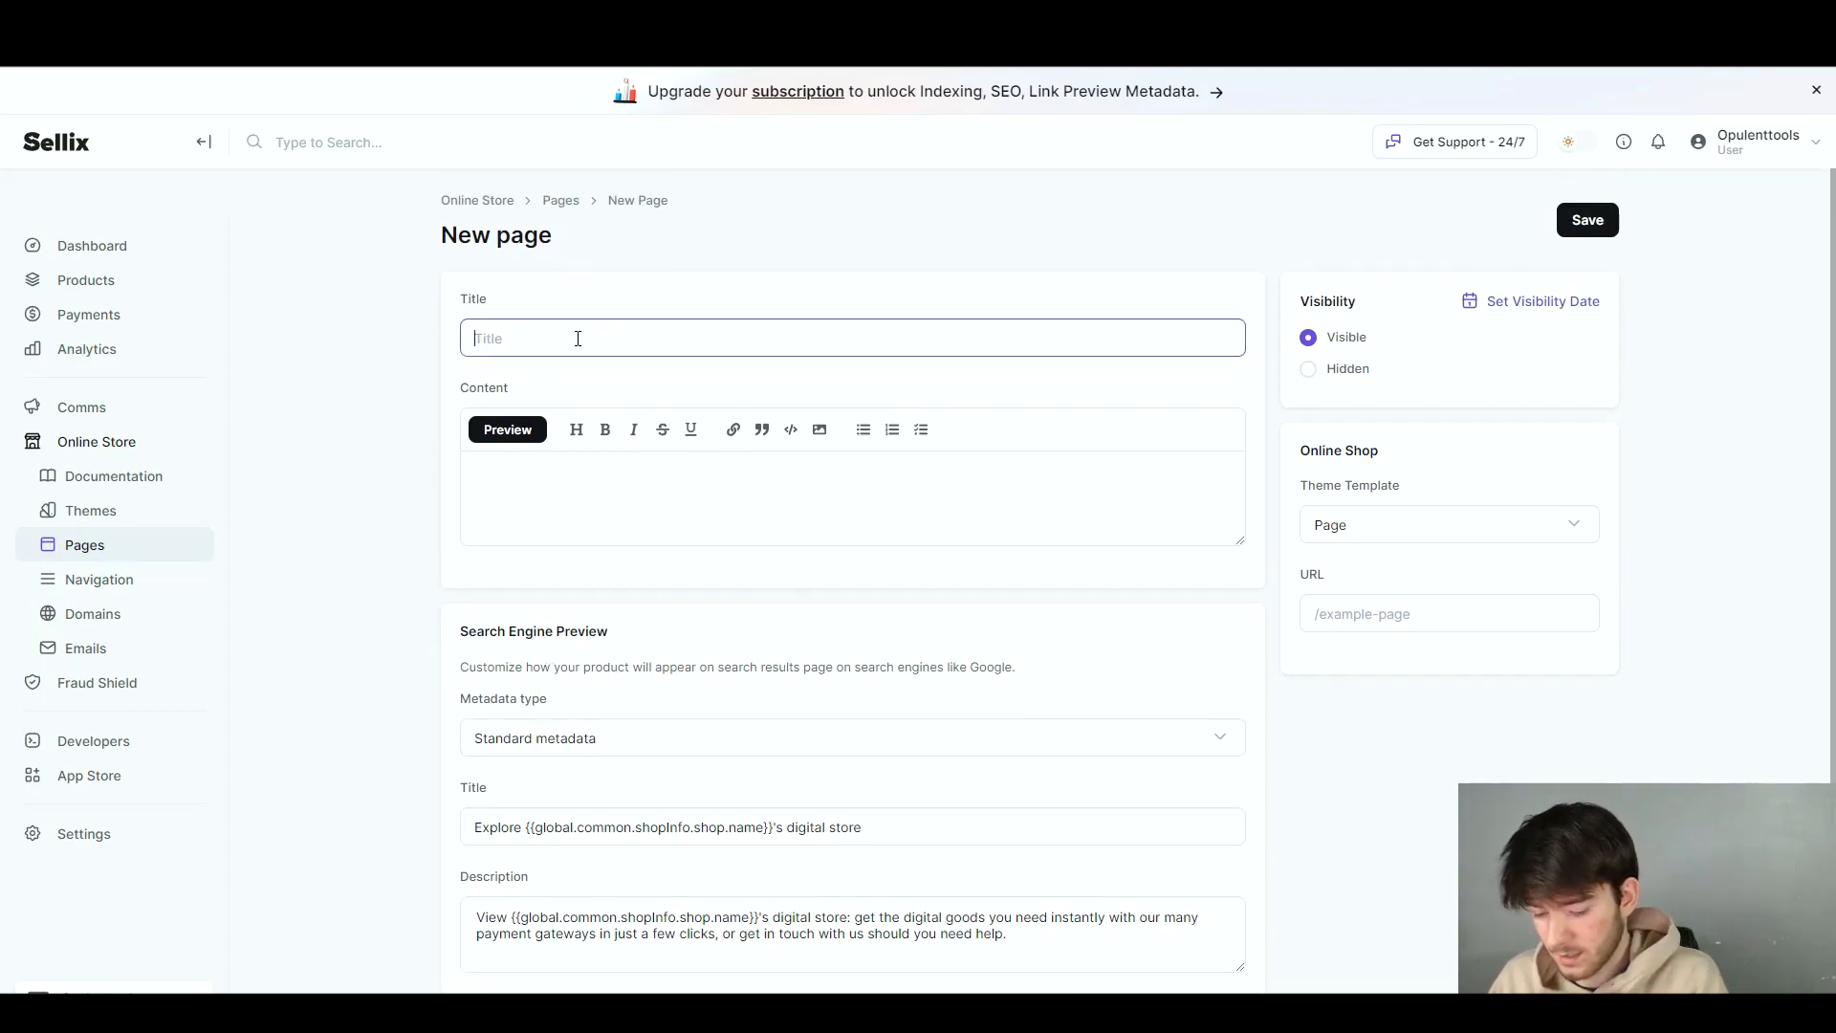
pyautogui.write('Pag1')
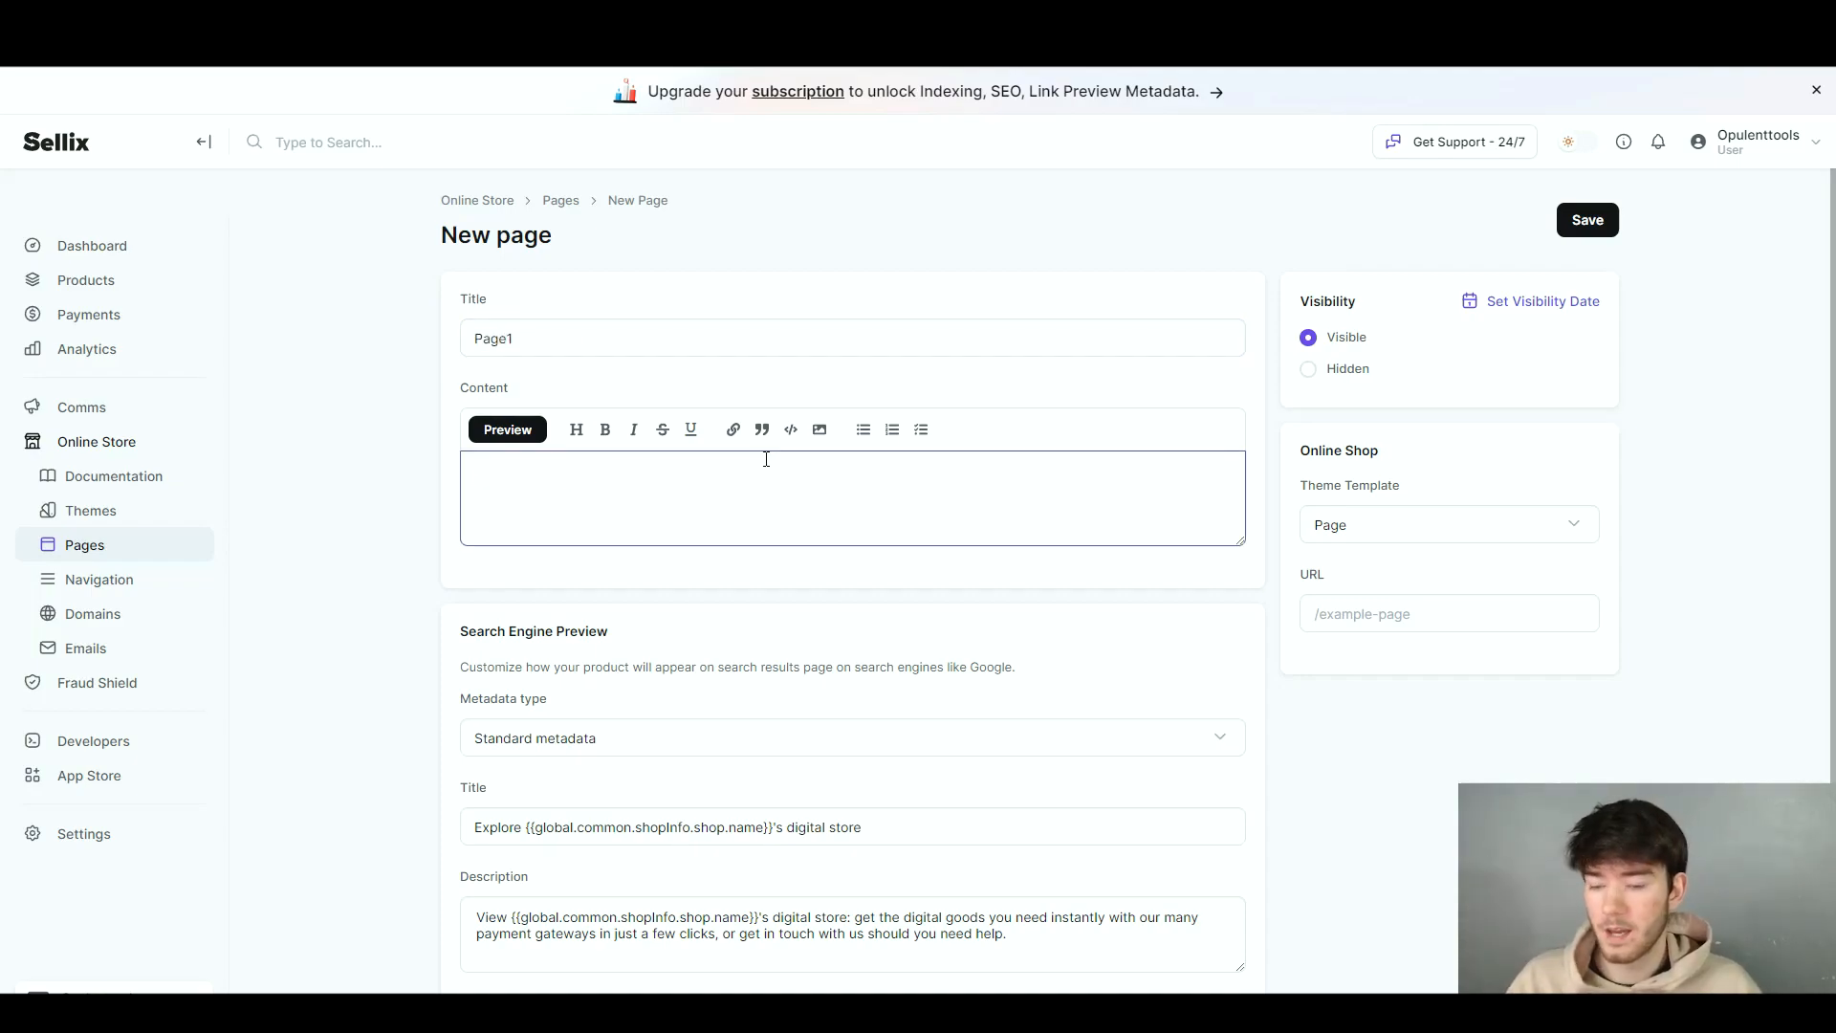
pyautogui.write('description')
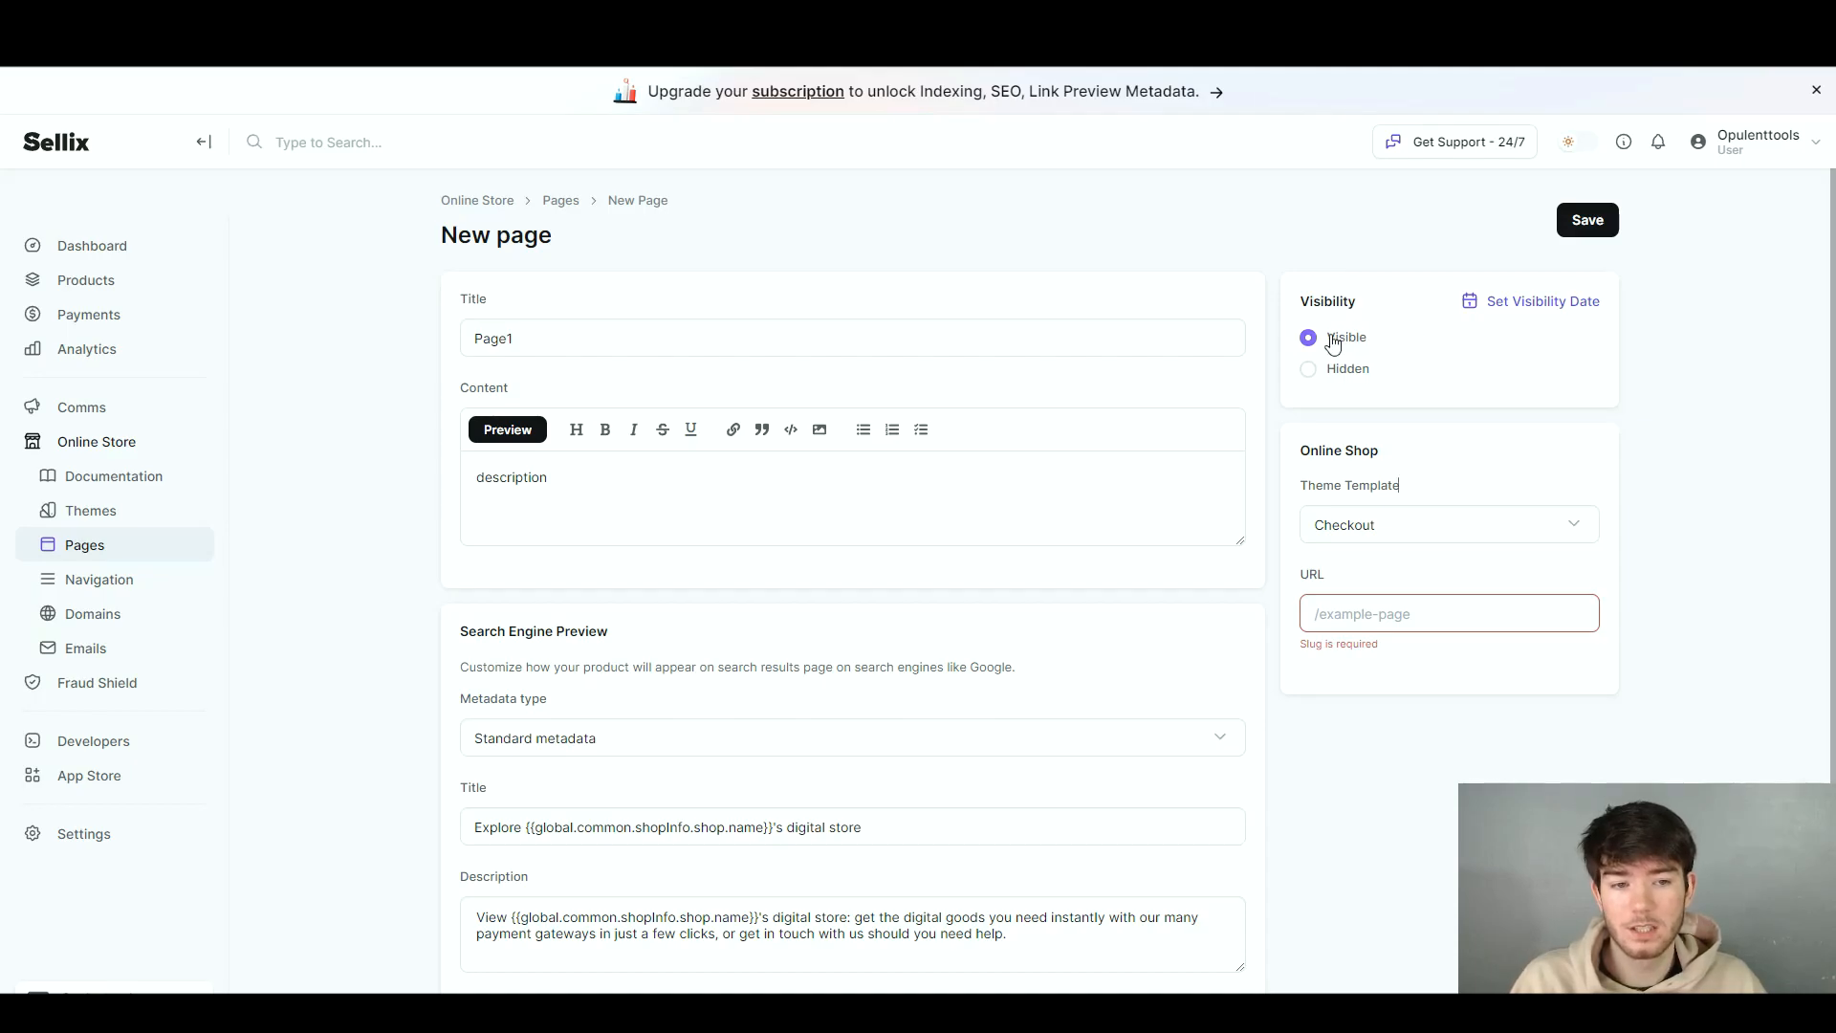
# Review the theme template options available for the new page.
pyautogui.click(1401, 521)
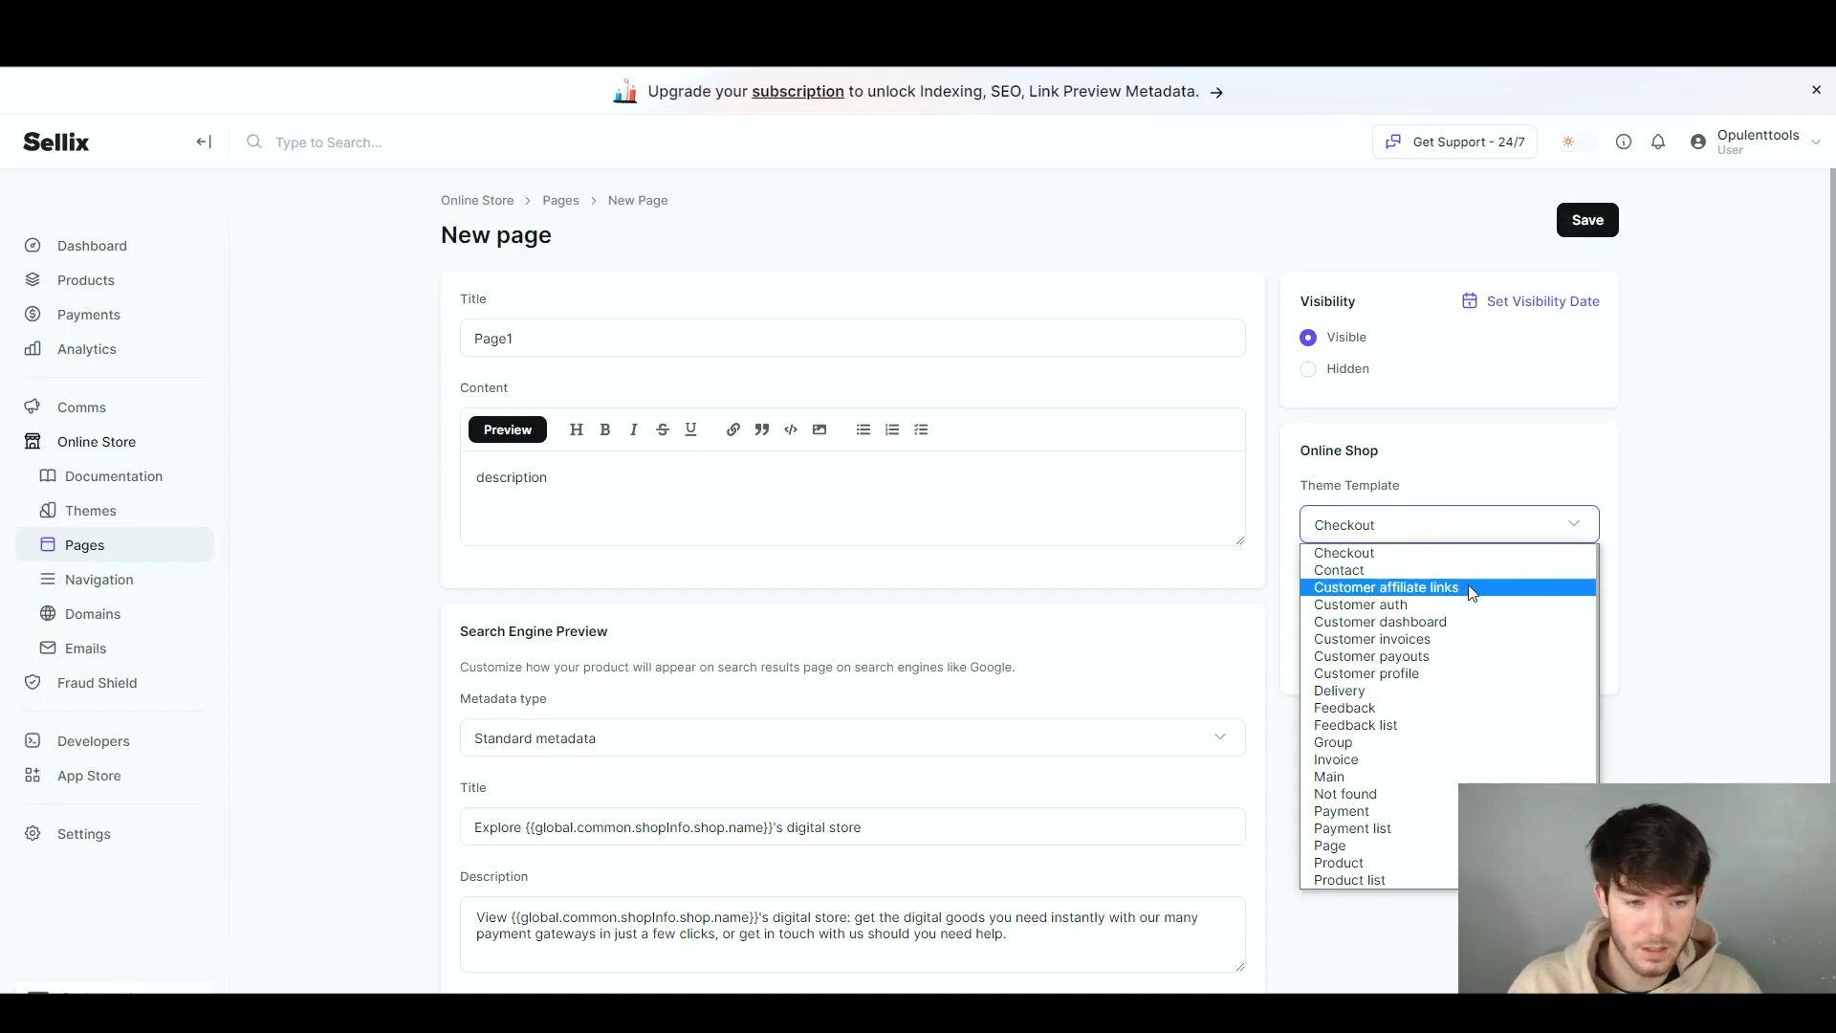
pyautogui.click(1463, 530)
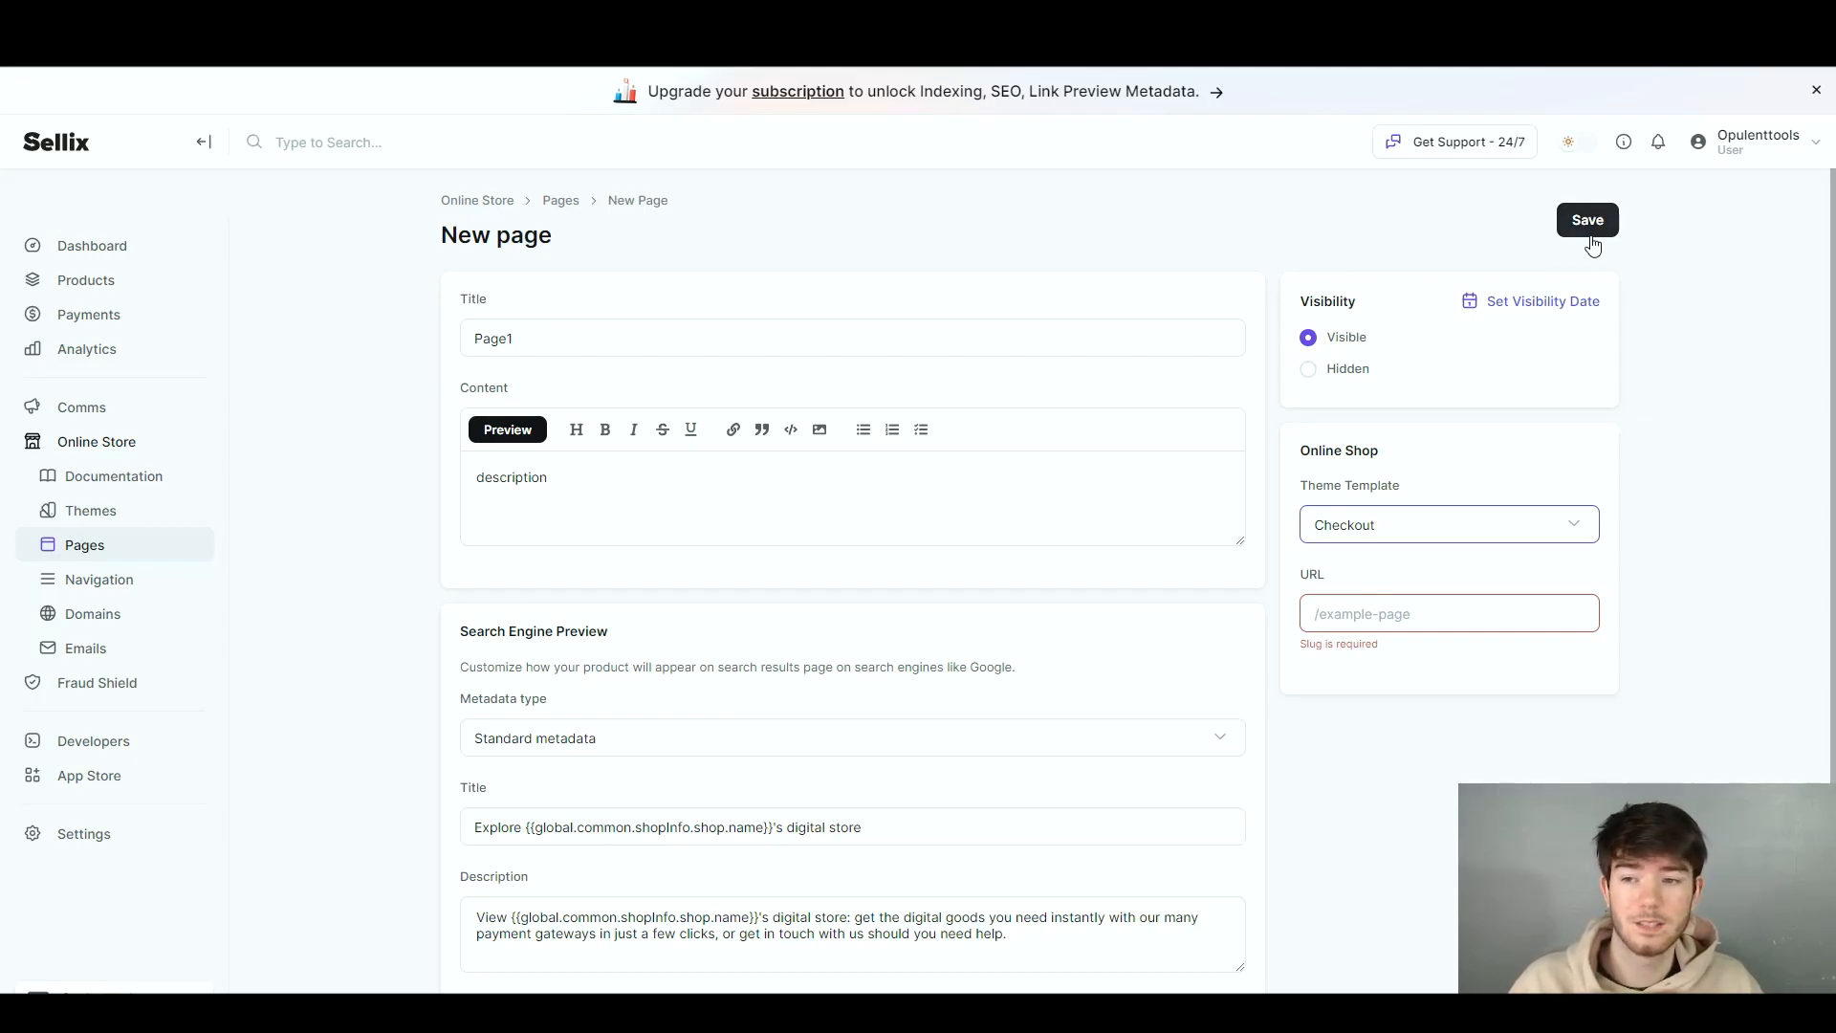
# Create a navigation menu titled "title" for the online store.
pyautogui.click(188, 583)
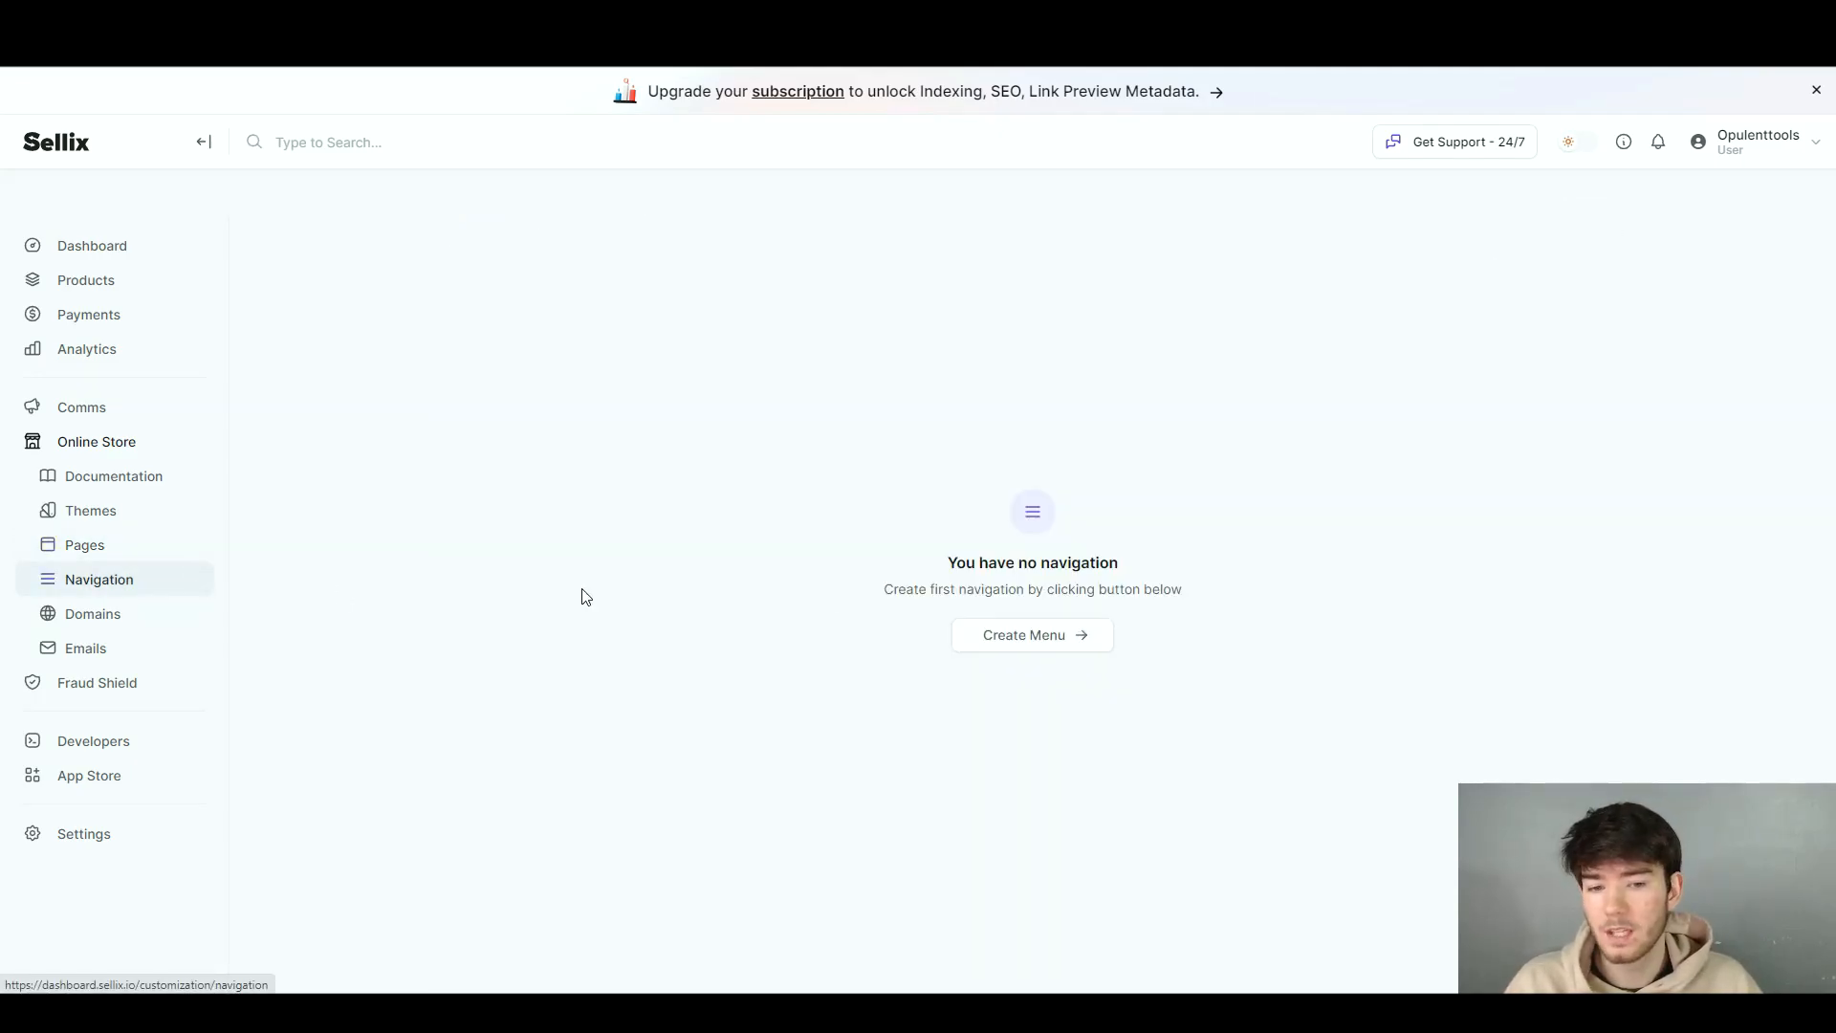
pyautogui.click(1062, 635)
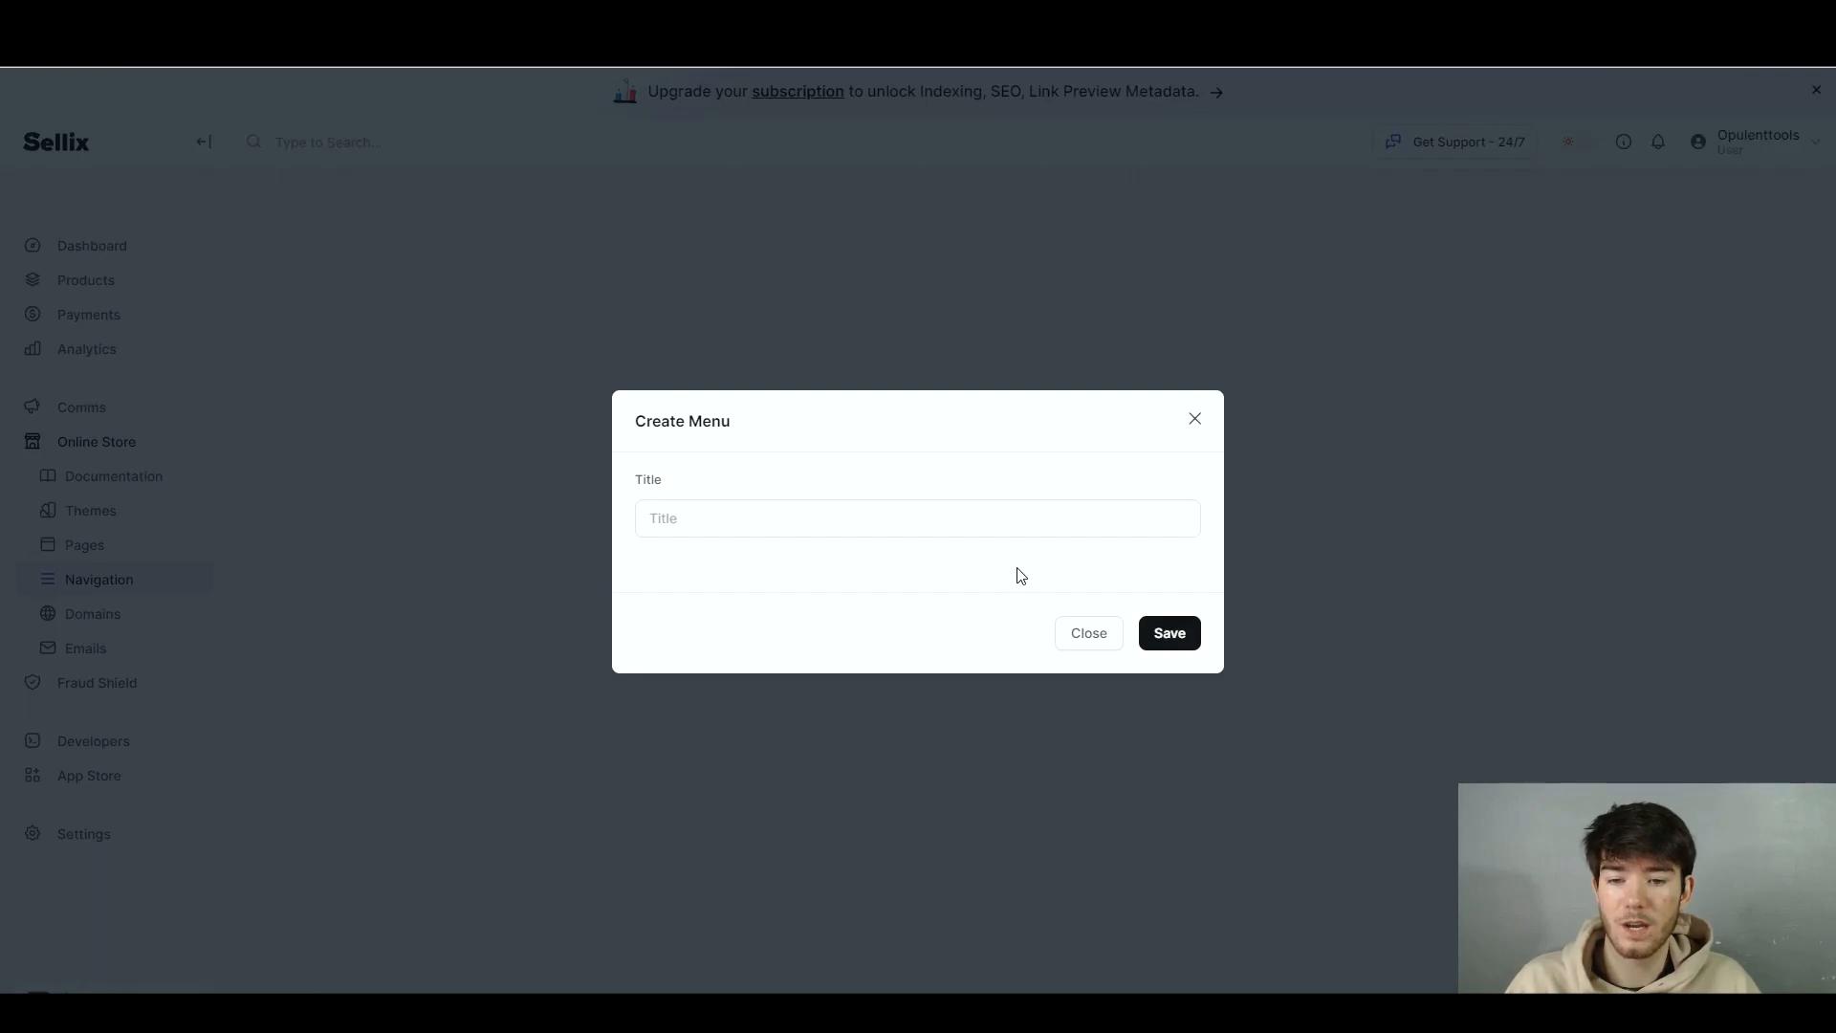
pyautogui.click(936, 526)
pyautogui.write('title')
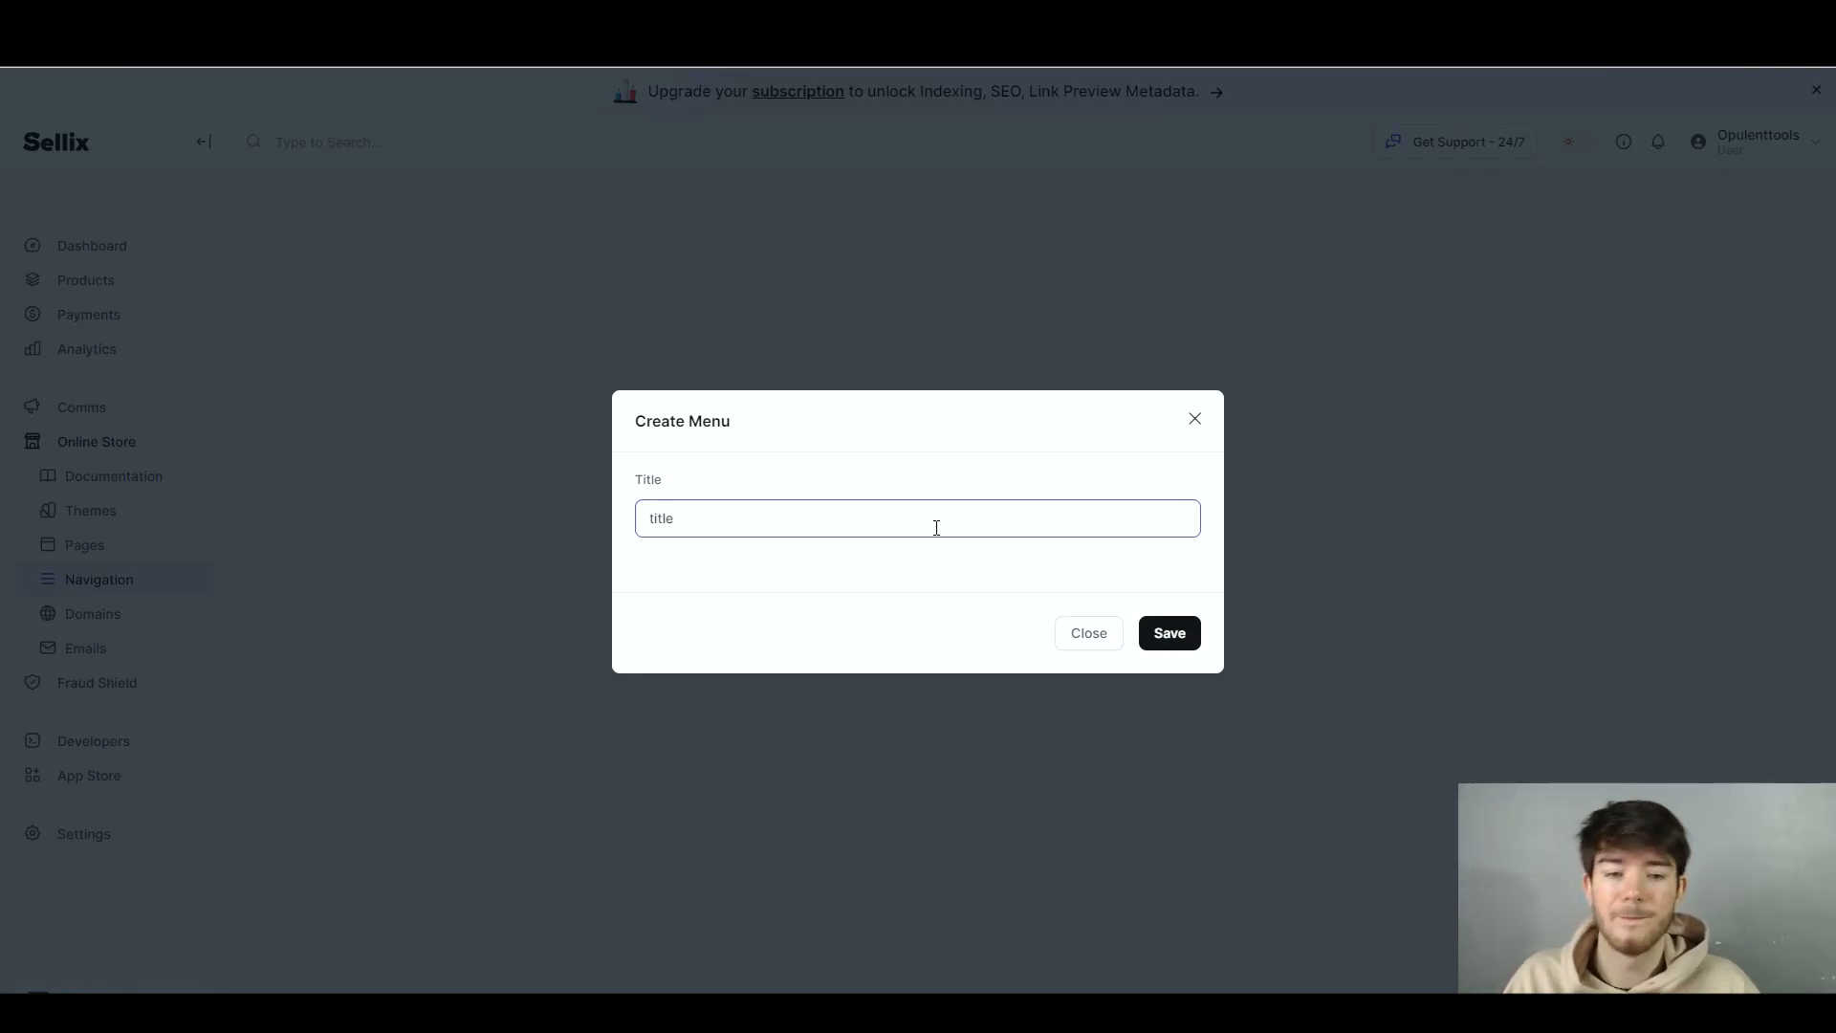
pyautogui.click(1169, 633)
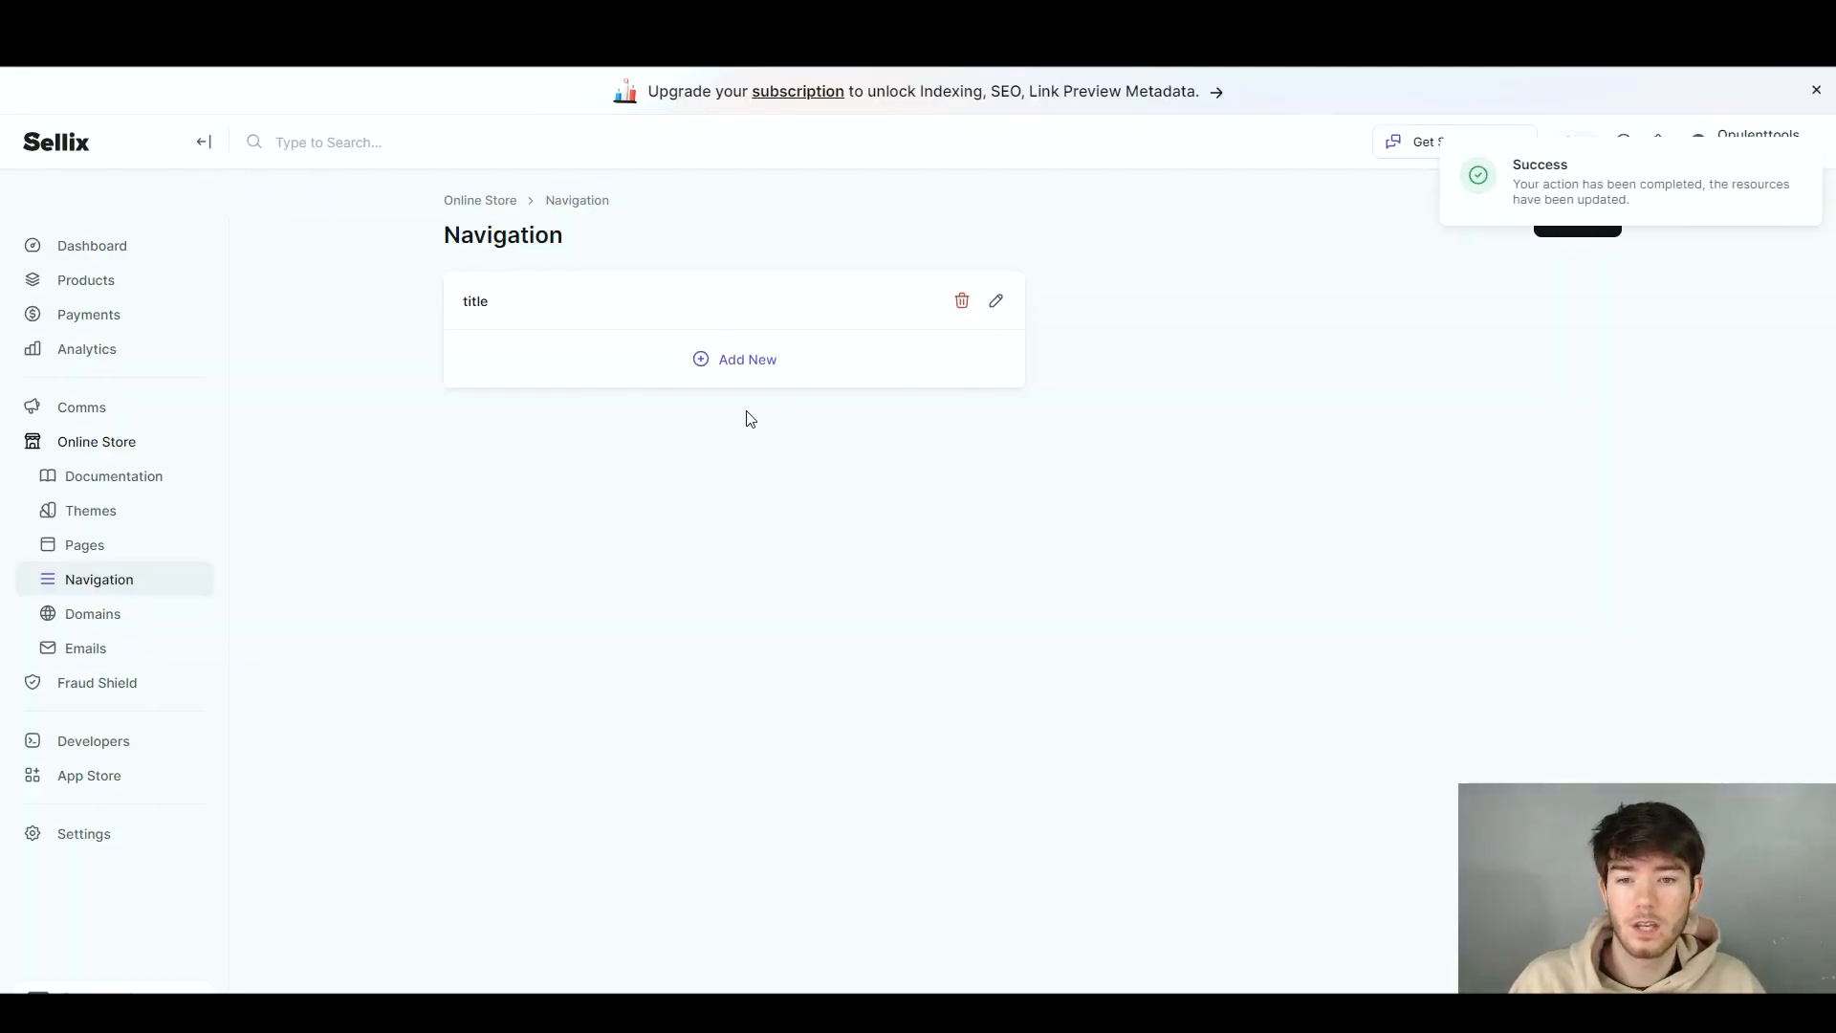
# Examine the title and page options for a new item in the navigation menu, and close the form without saving.
pyautogui.click(769, 367)
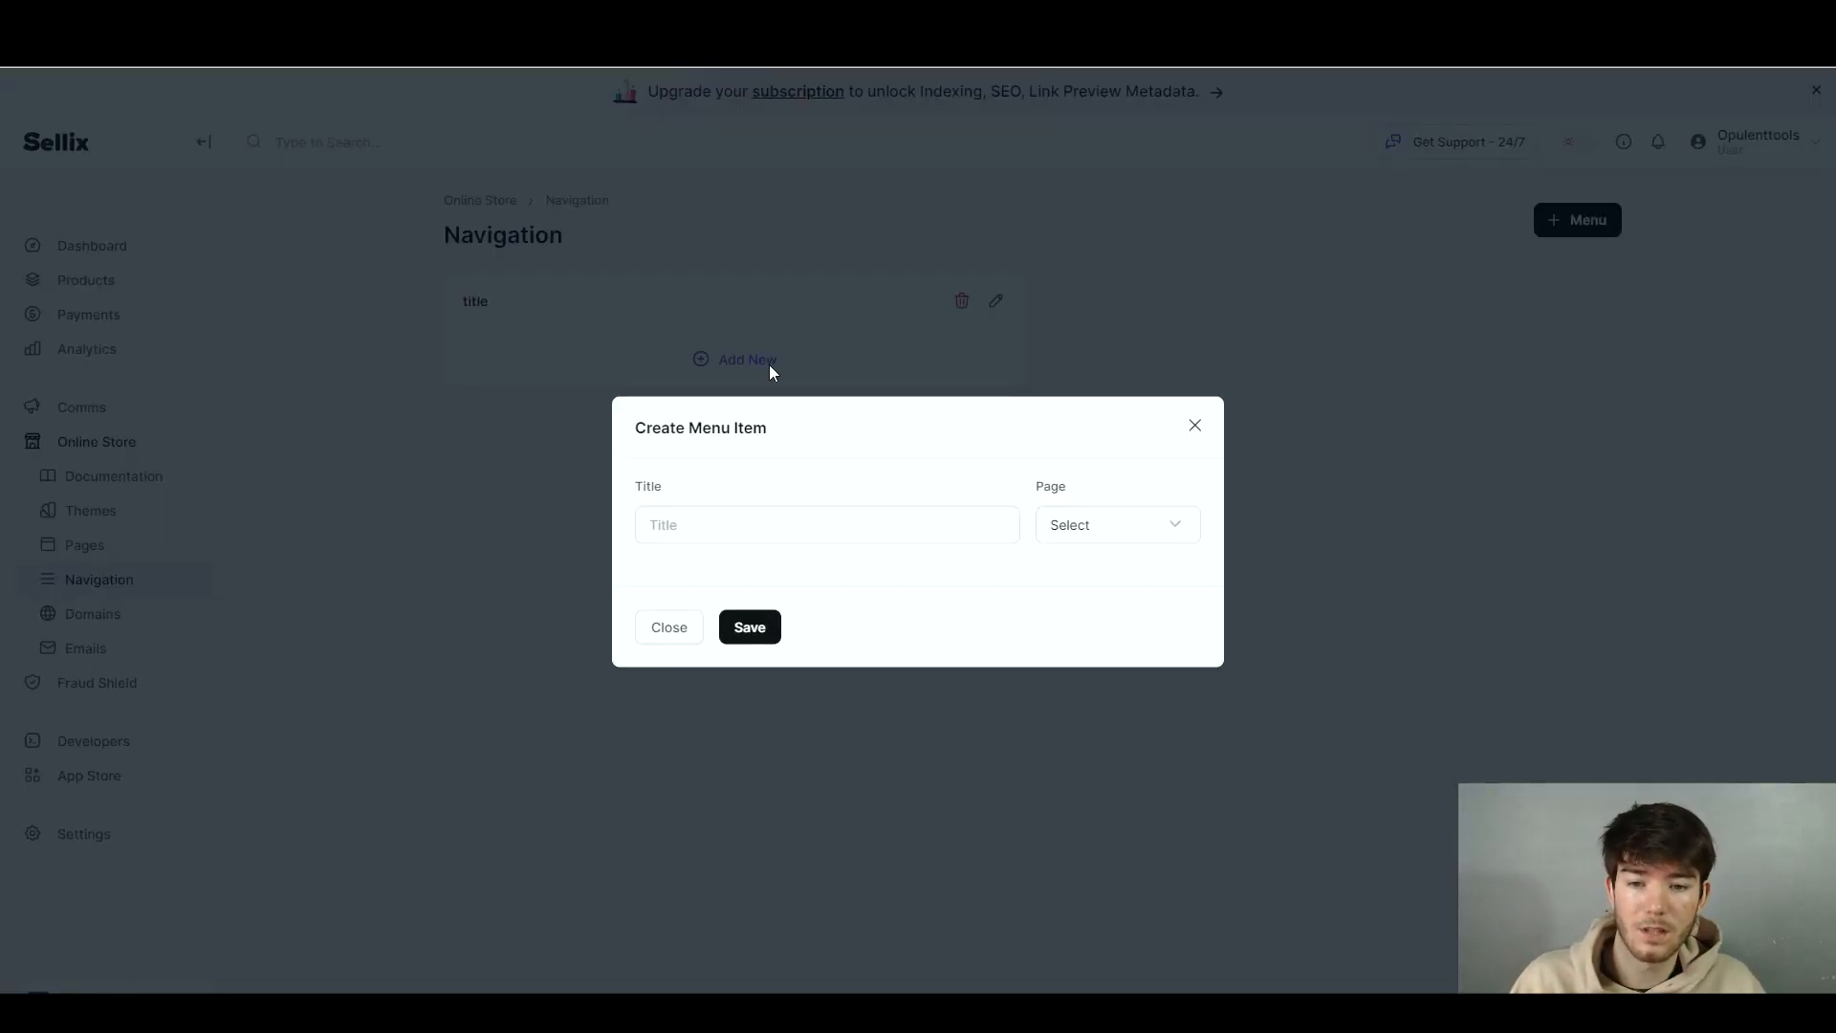
pyautogui.click(780, 521)
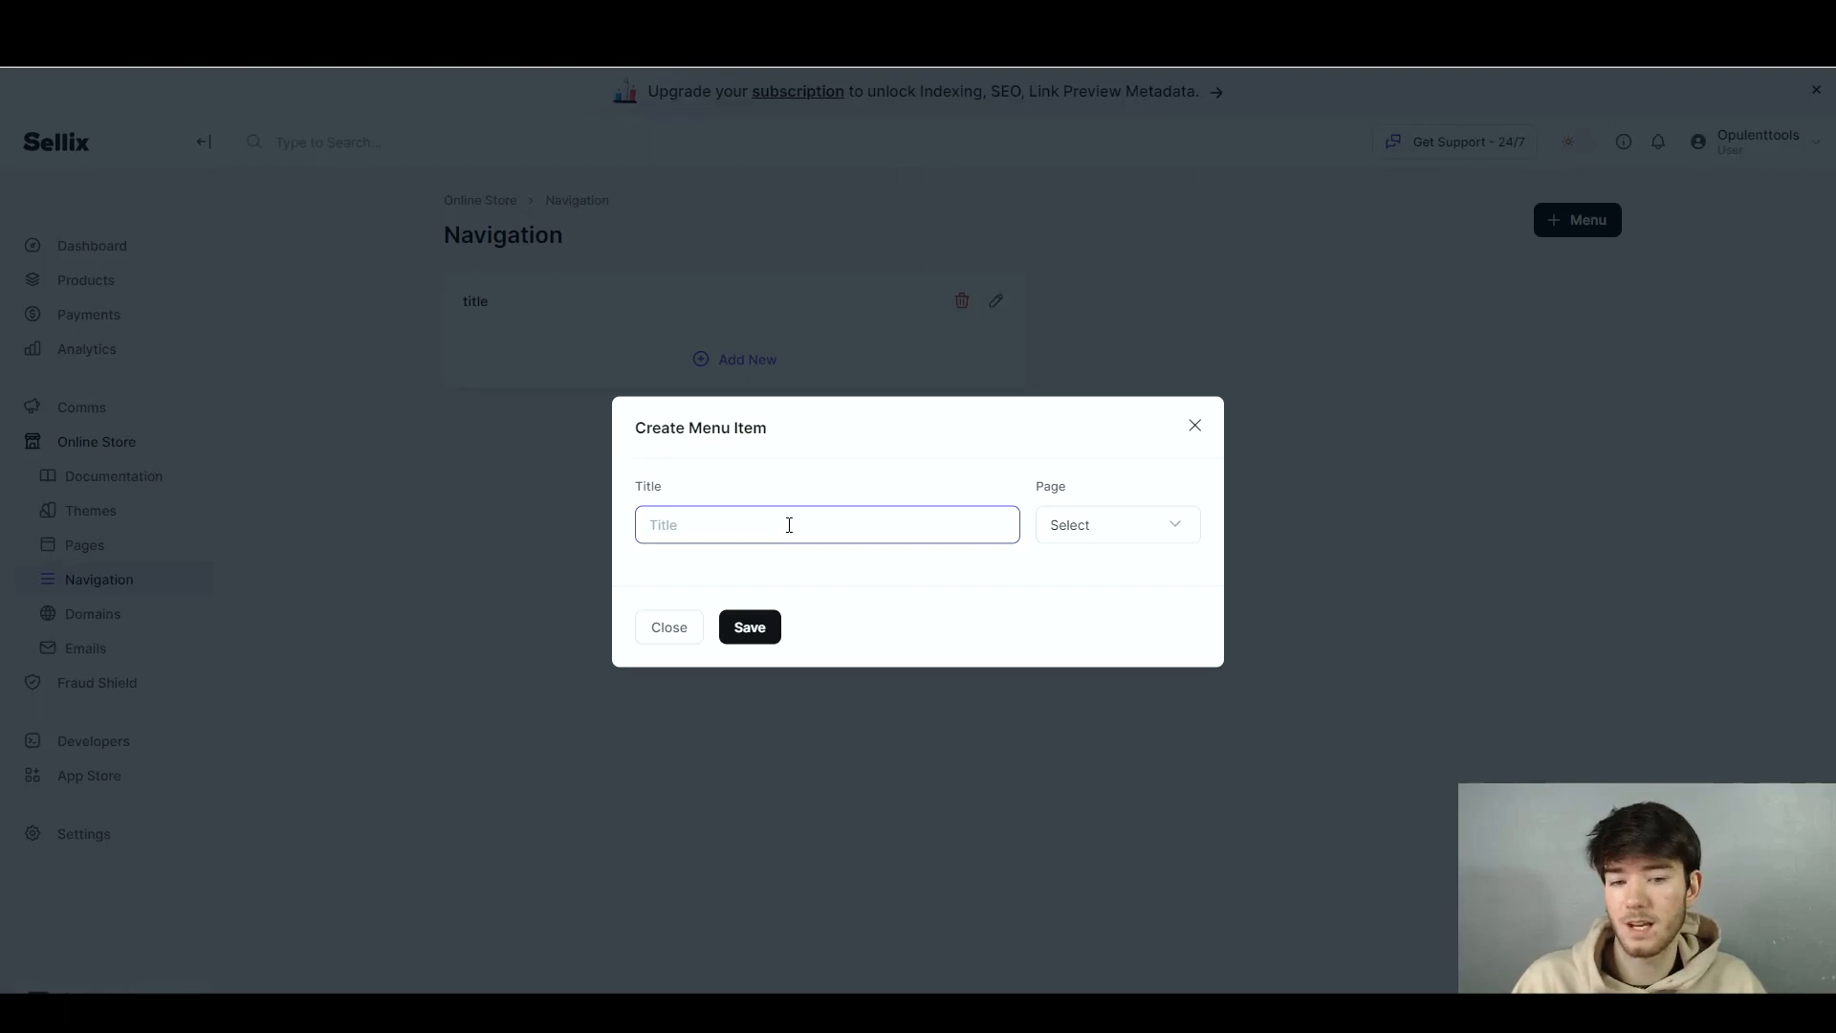
pyautogui.click(1196, 428)
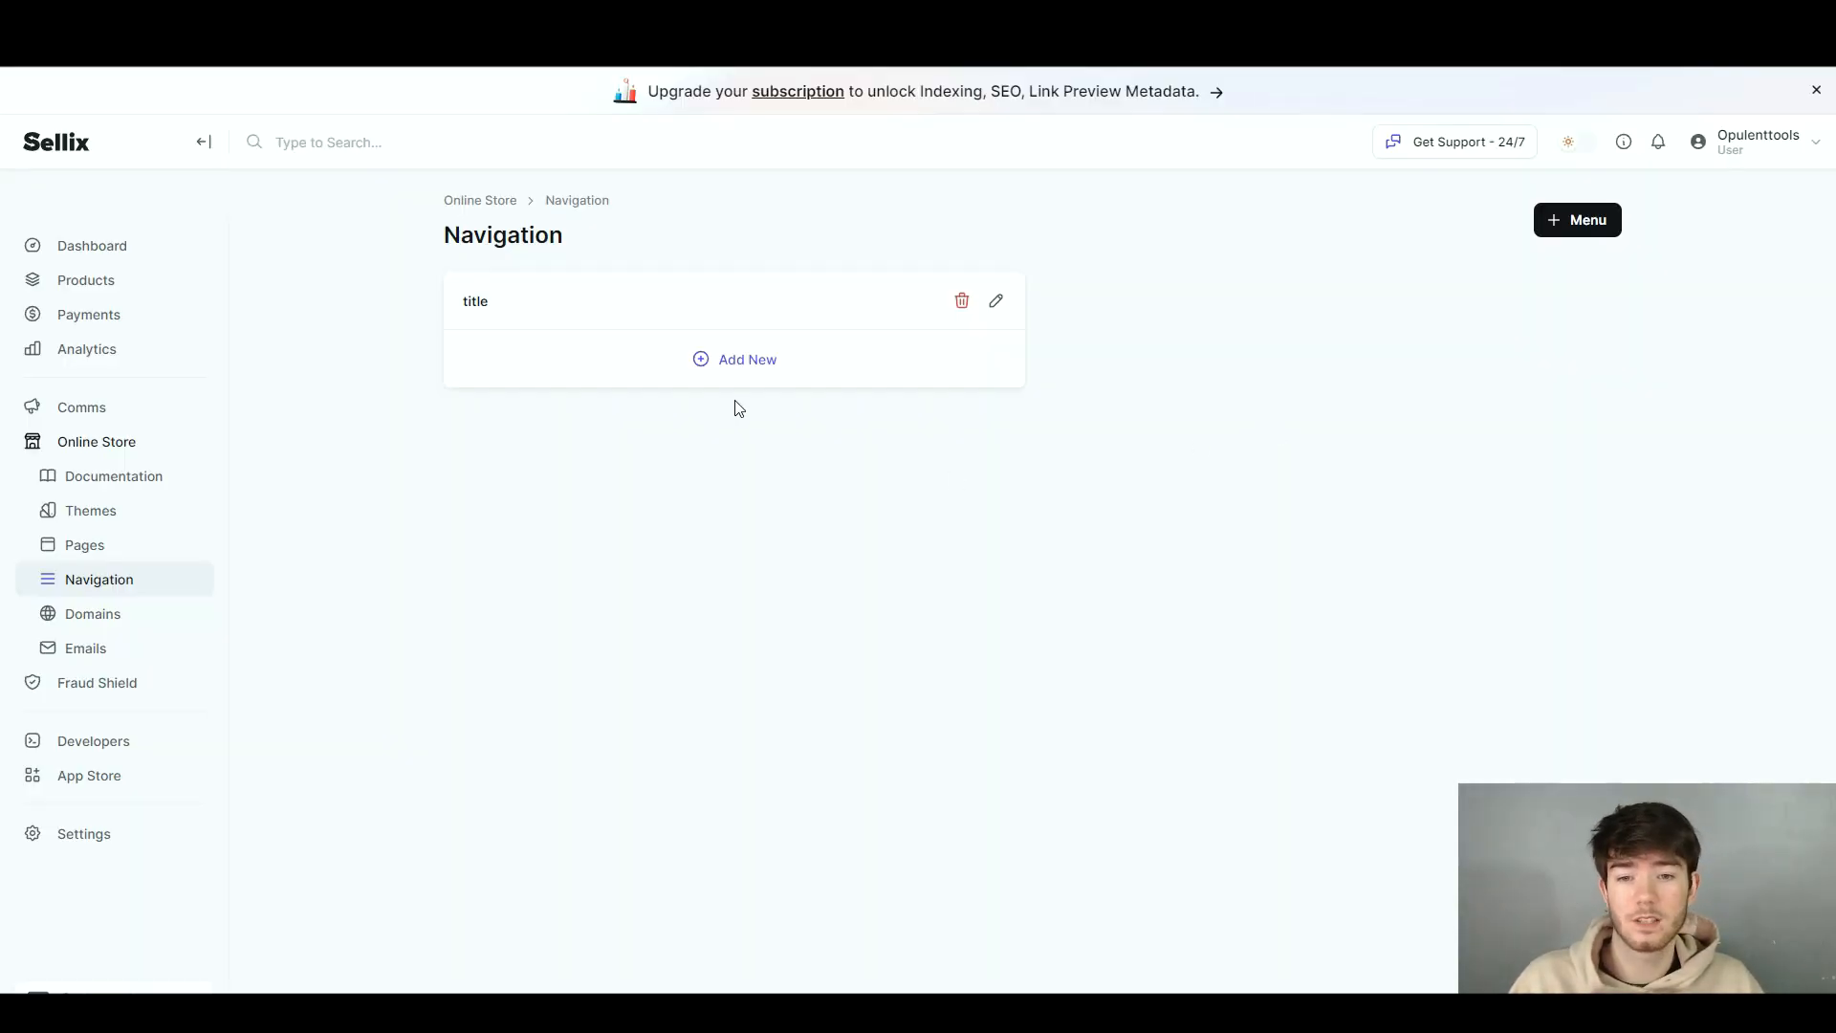
pyautogui.click(738, 361)
pyautogui.click(1176, 533)
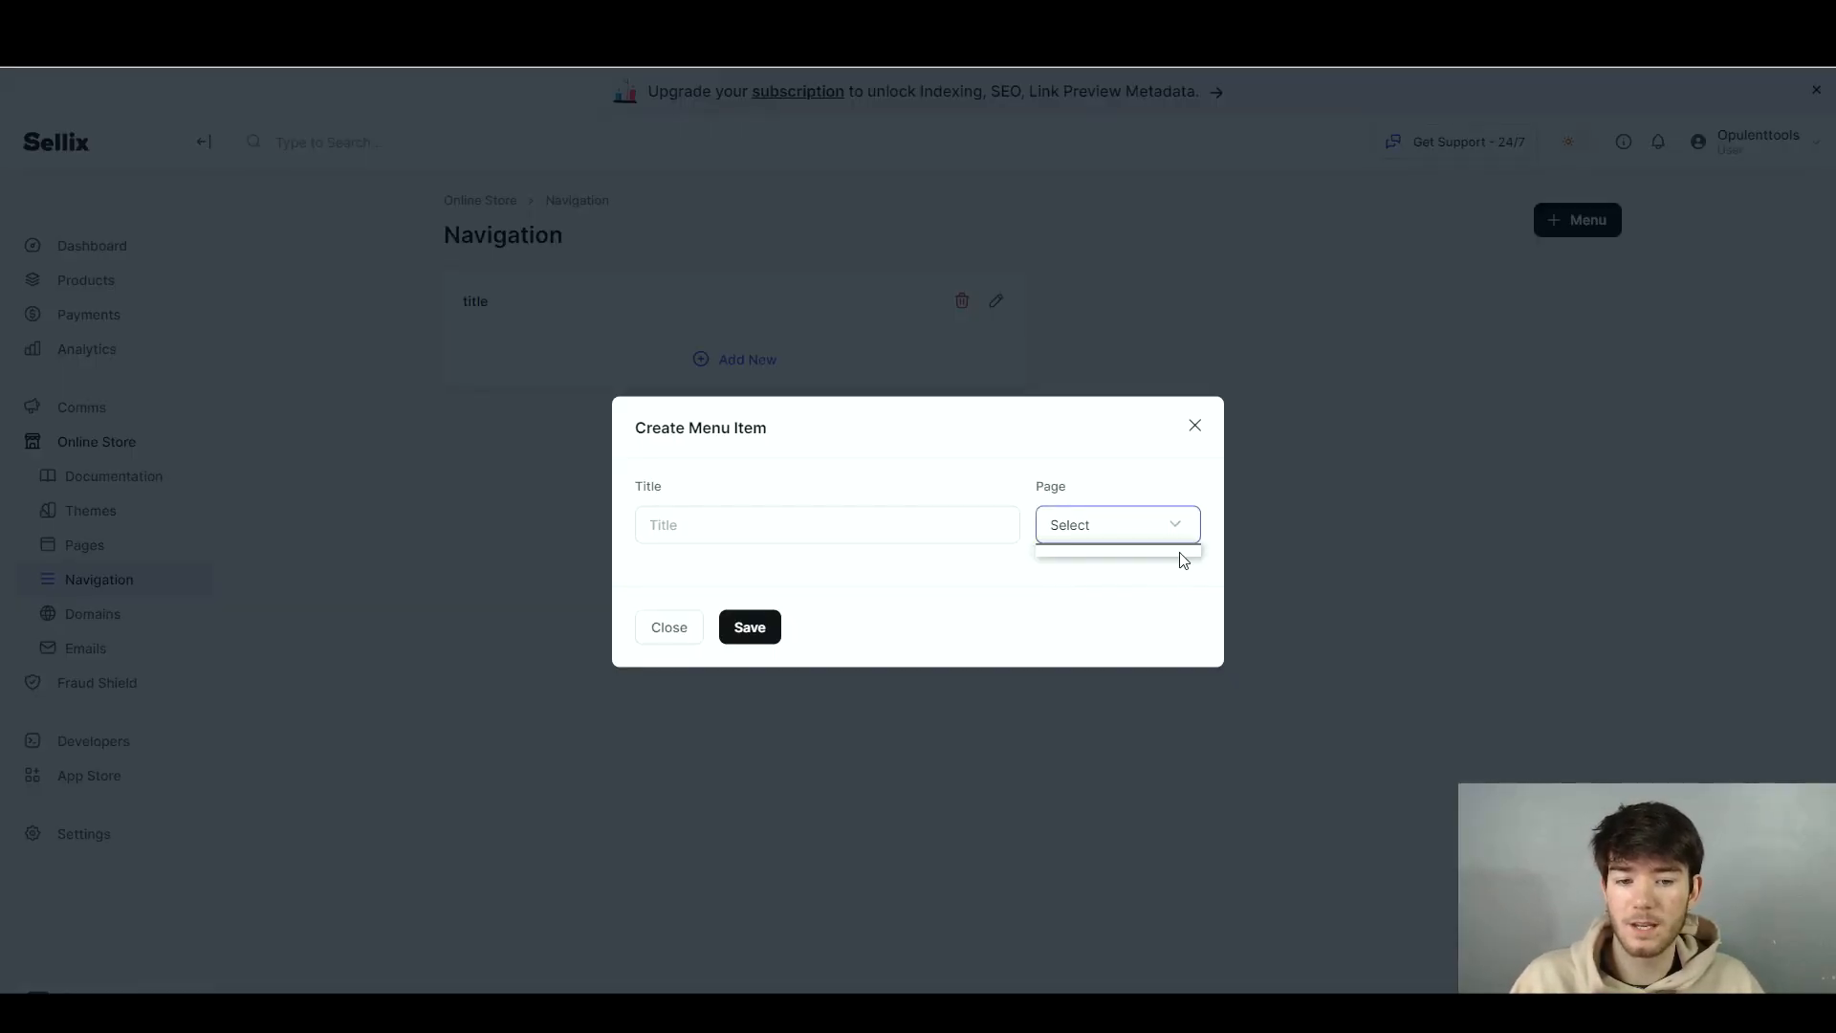
pyautogui.click(1196, 426)
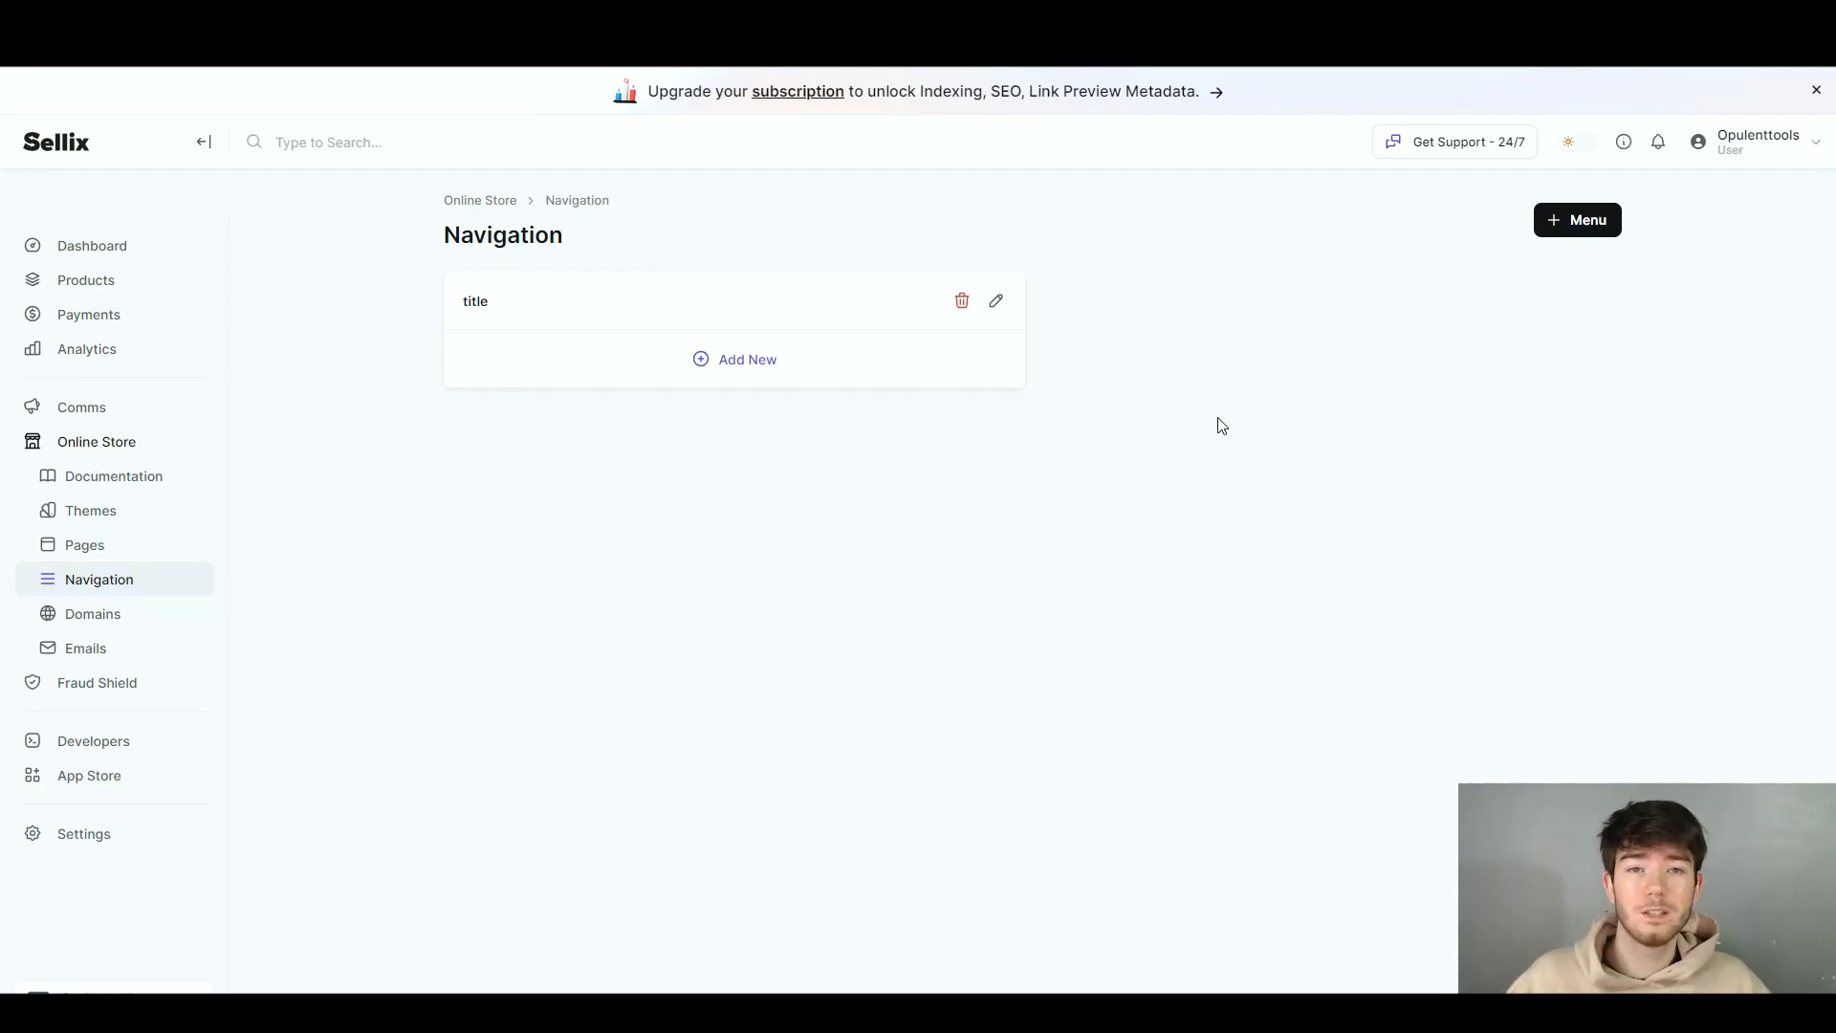
# Look over the Online Store's personal domains and custom email domains pages.
pyautogui.click(126, 612)
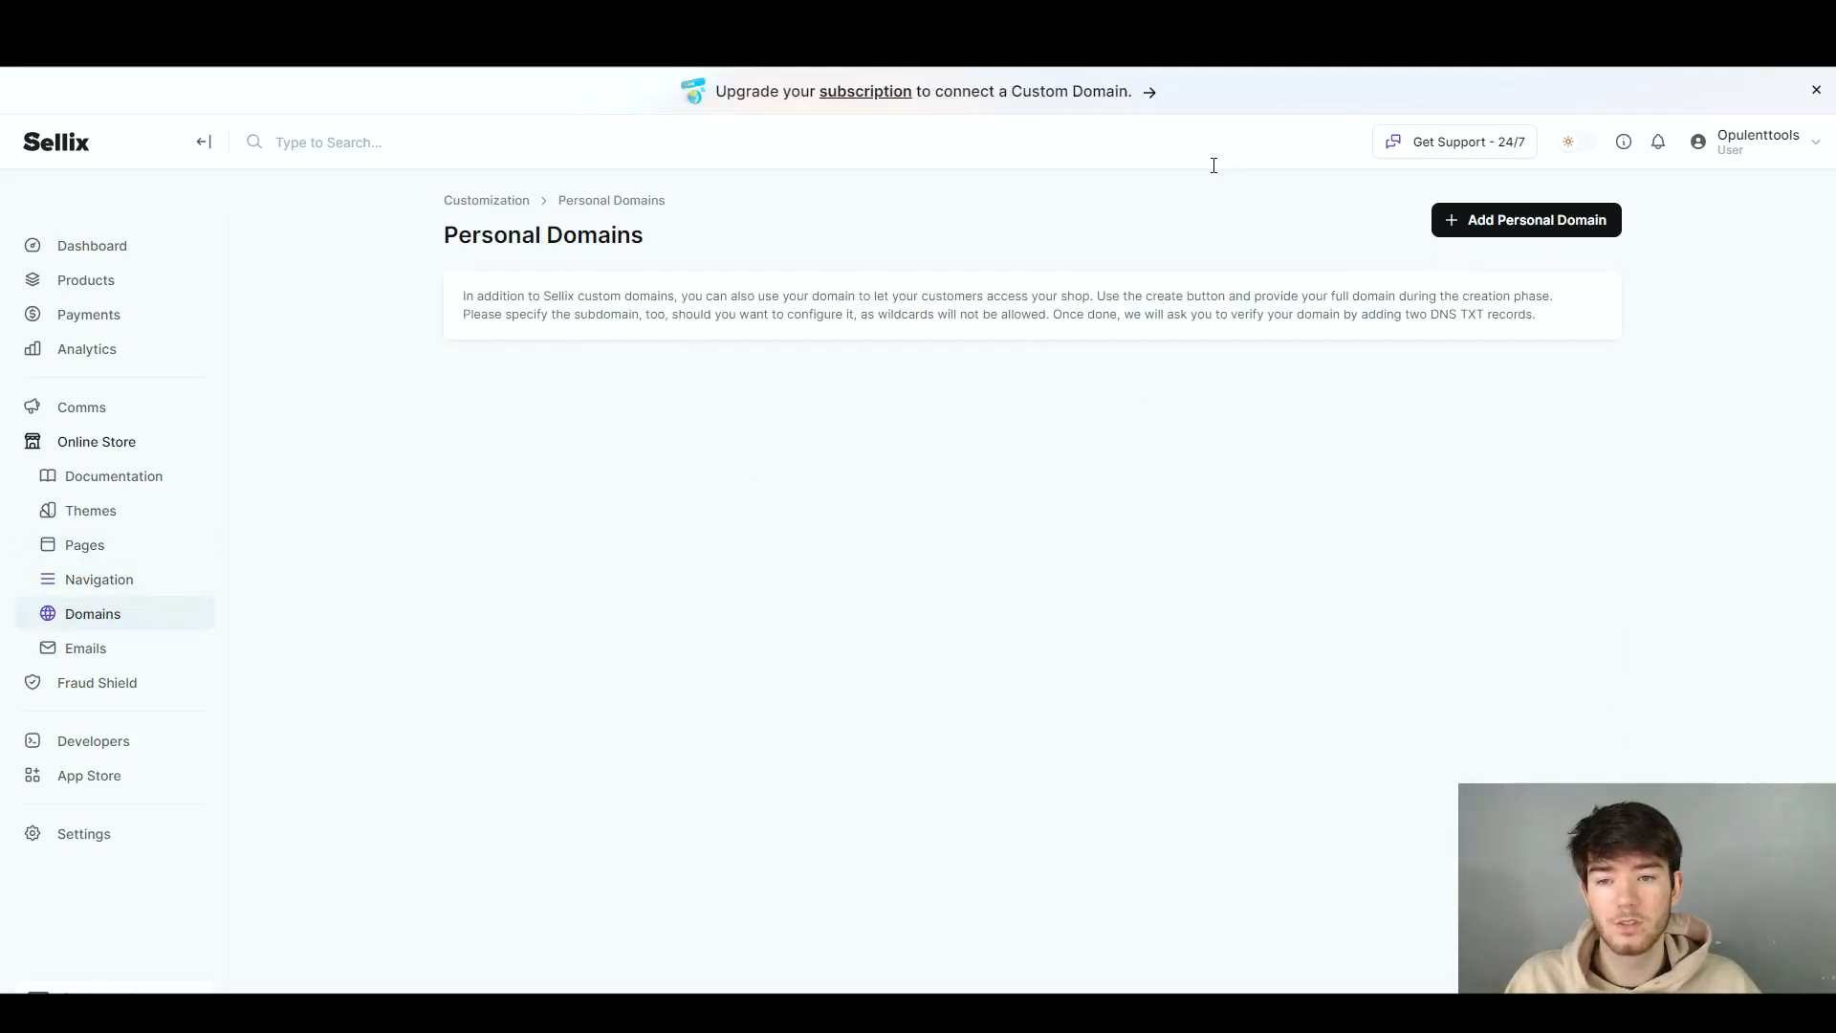
pyautogui.click(95, 652)
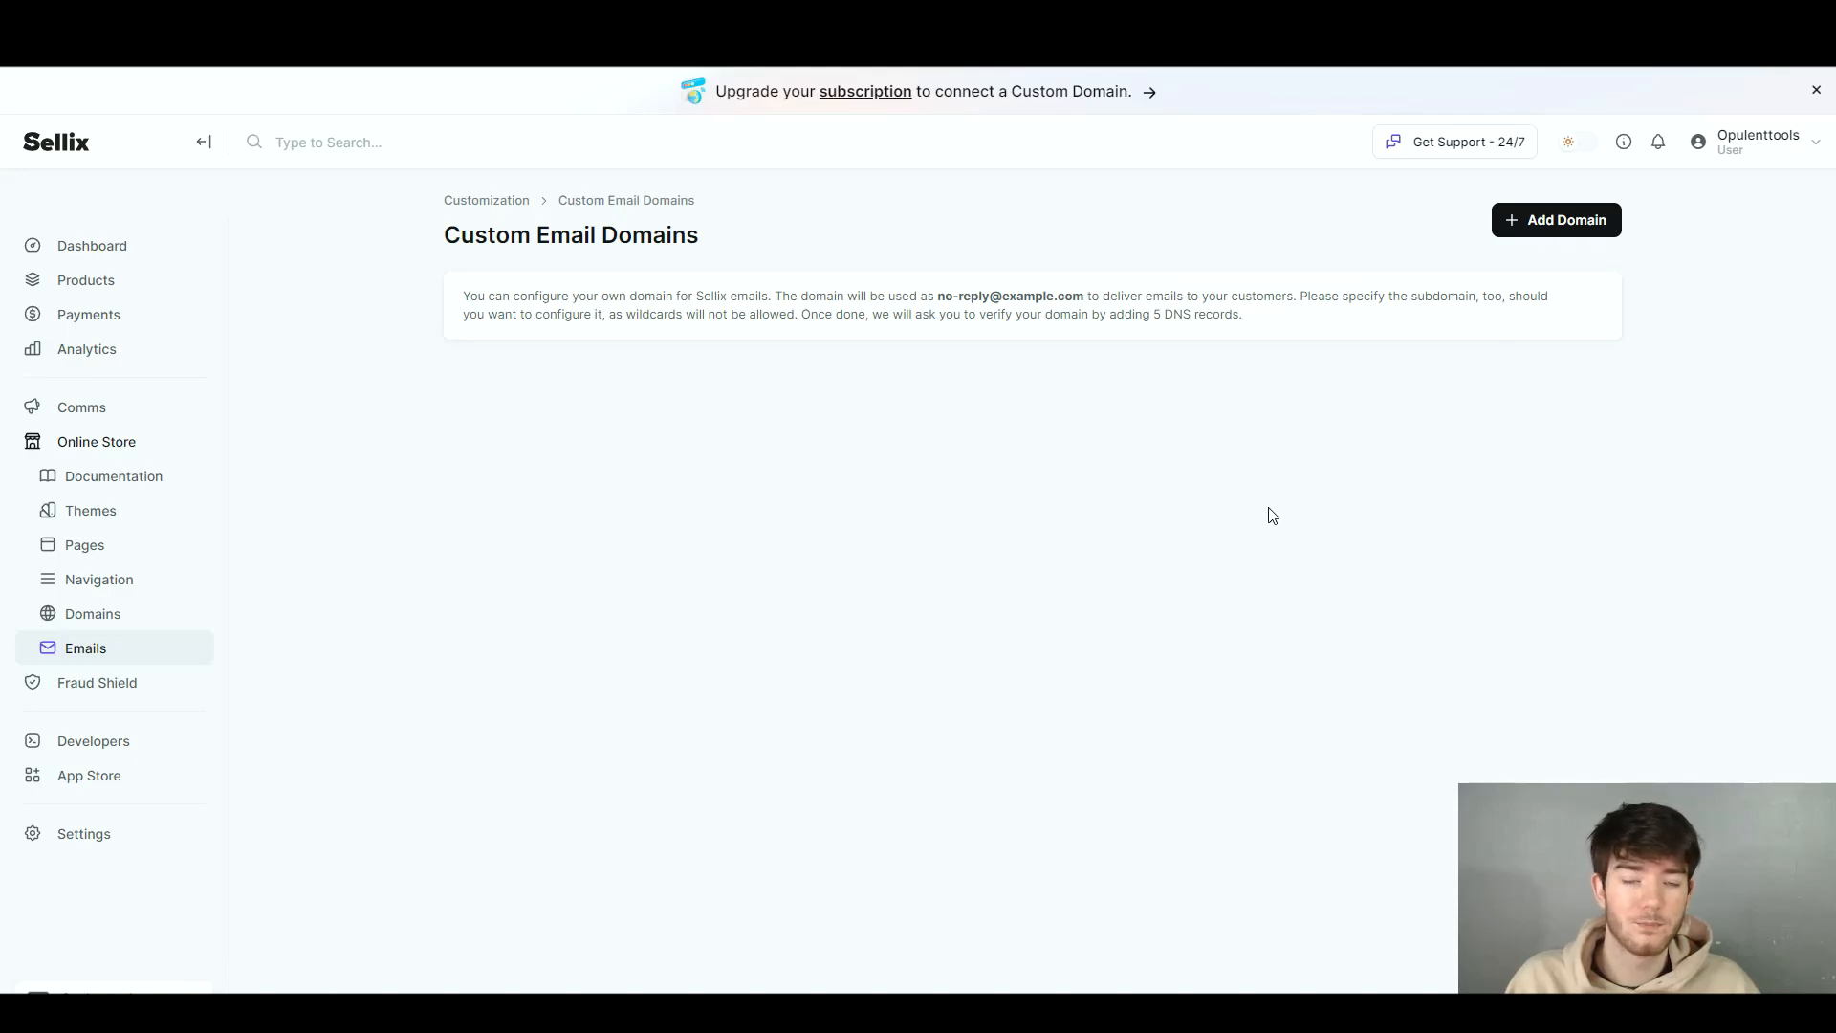